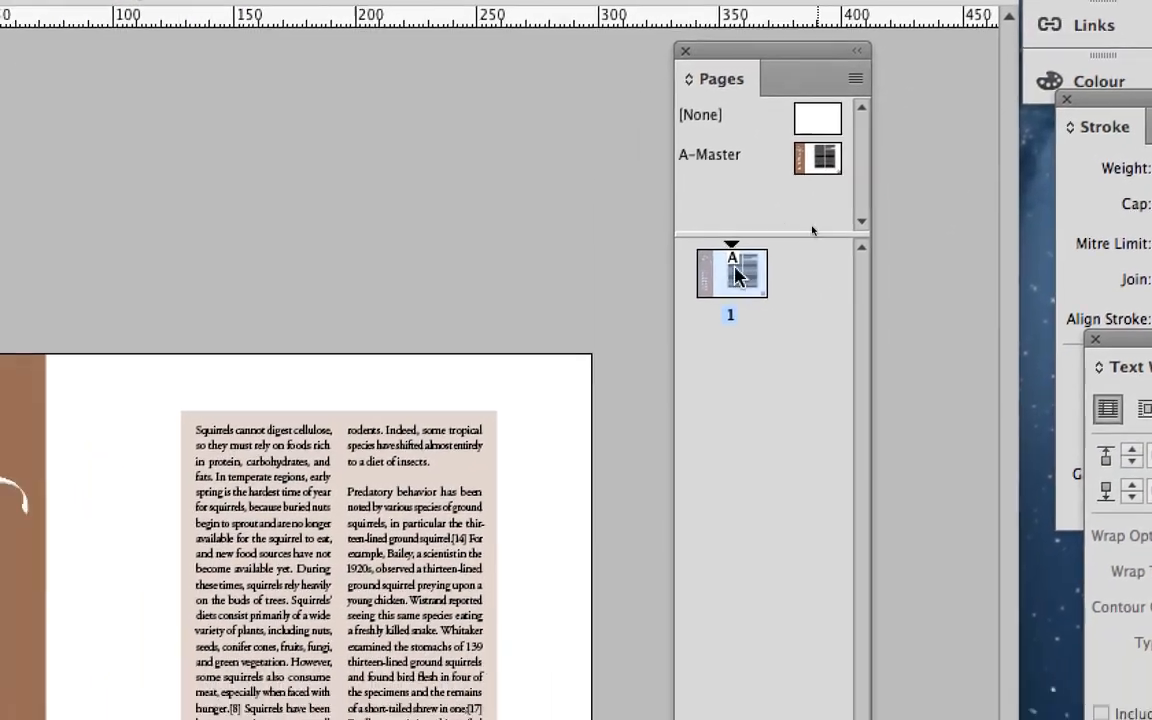
Unlock the numbering layer and open the A-Master page for editing.
{"action": "left_click", "coordinate": [660, 445]}
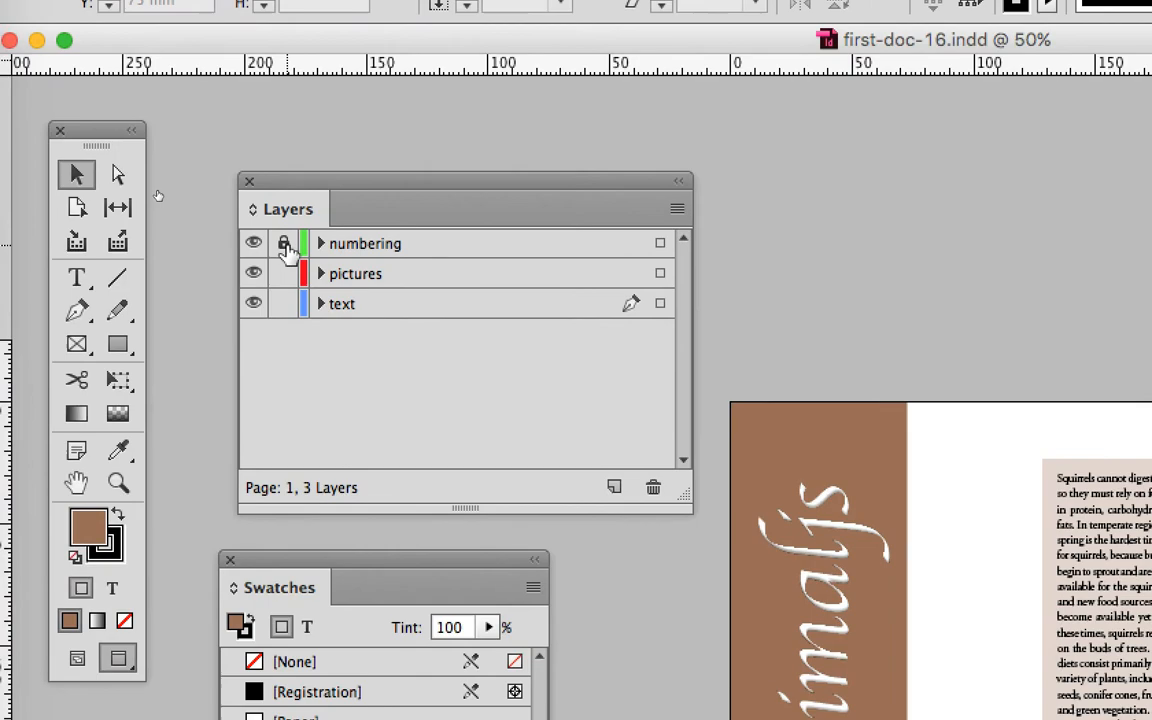
{"action": "left_click", "coordinate": [284, 246]}
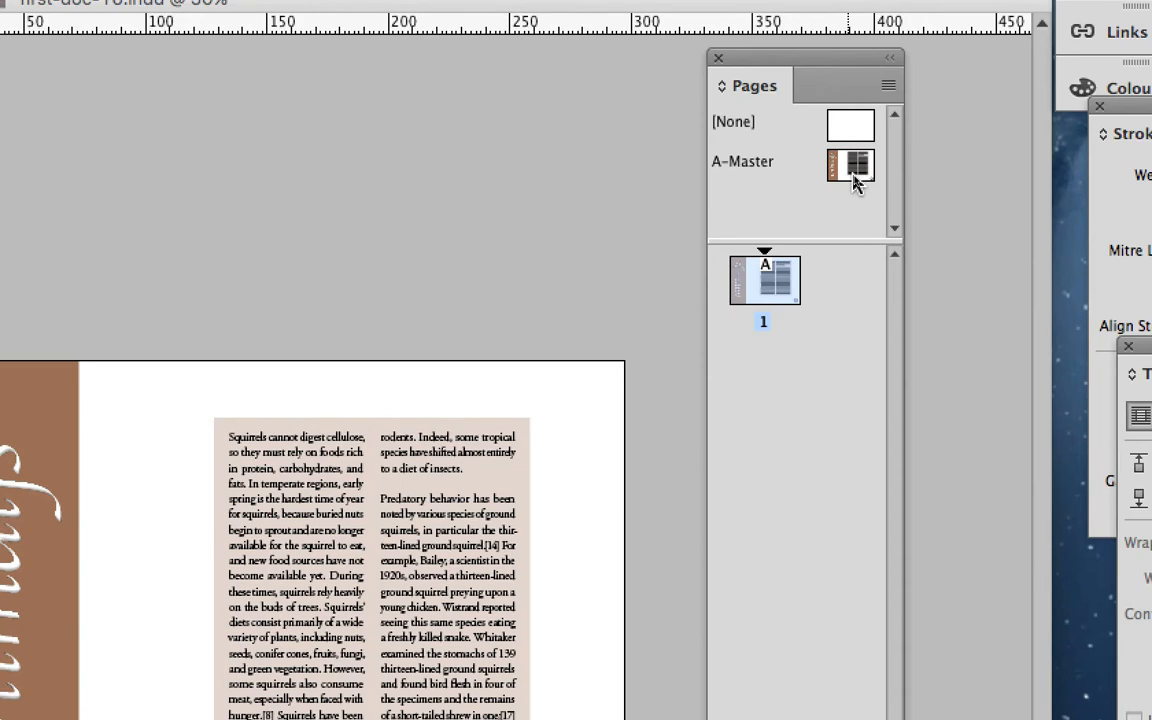
{"action": "left_click", "coordinate": [855, 178]}
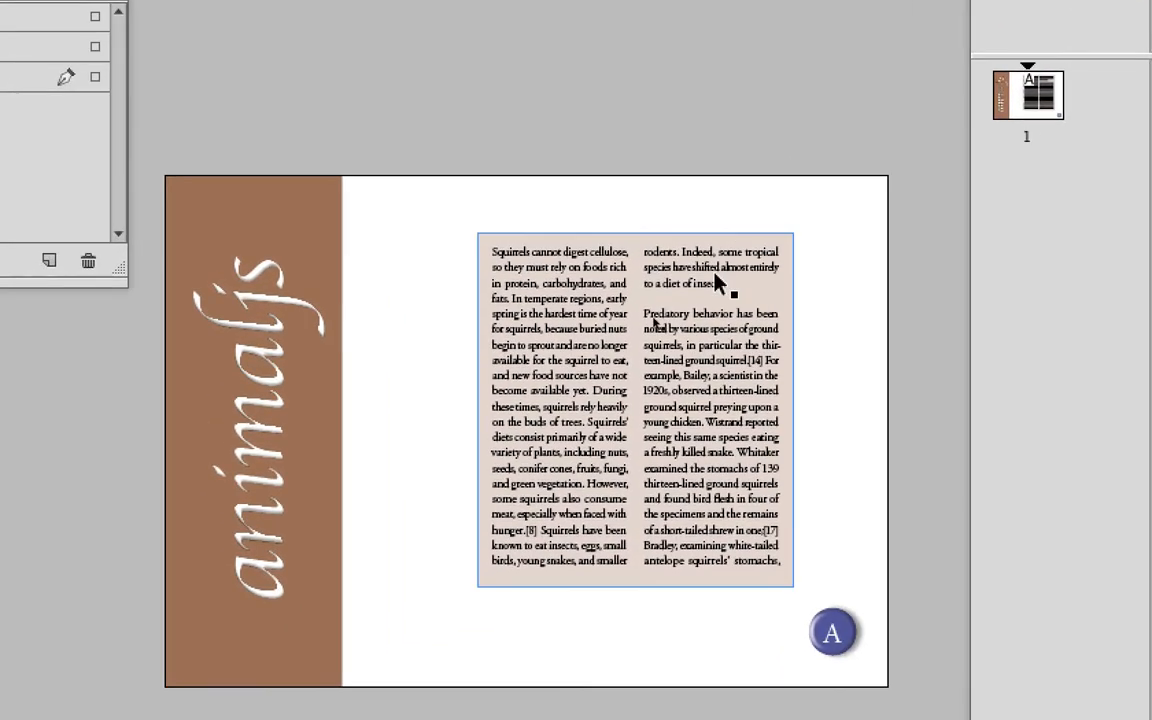
Select the body text frame, the vertical title frame and the page-number badge in turn to check that each master item is editable.
{"action": "left_click", "coordinate": [447, 462]}
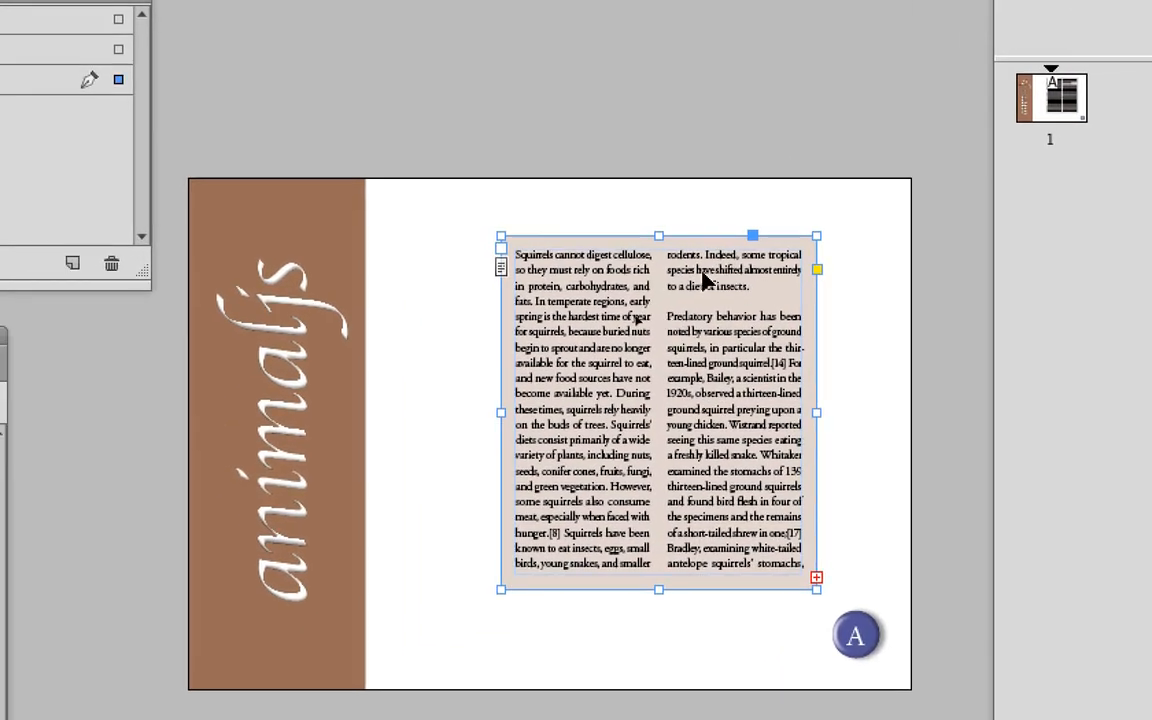
{"action": "left_click", "coordinate": [573, 280]}
{"action": "left_click", "coordinate": [827, 360]}
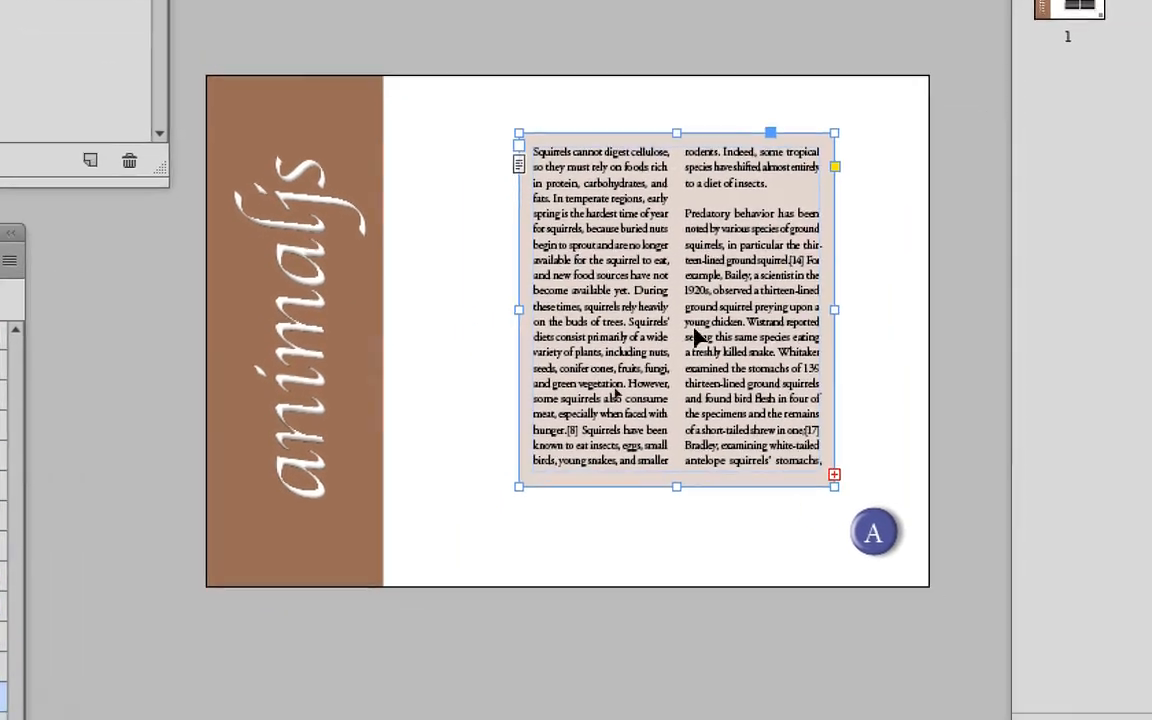
{"action": "left_click", "coordinate": [757, 405]}
{"action": "left_click", "coordinate": [228, 236]}
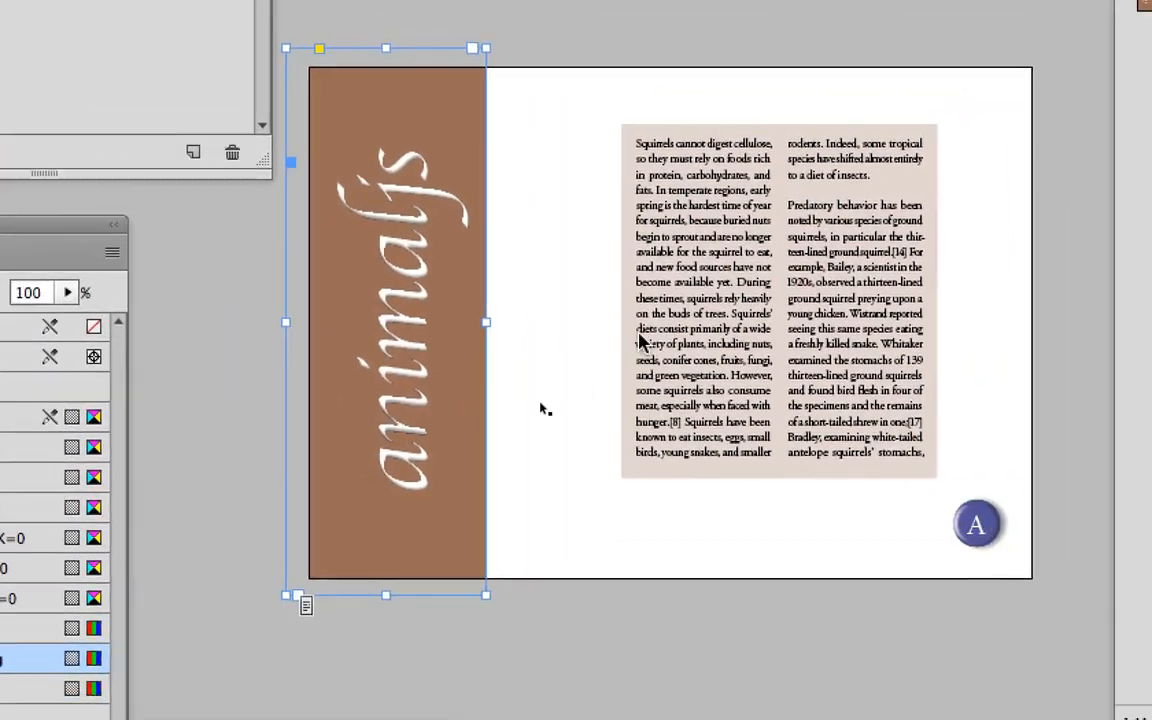
{"action": "left_click", "coordinate": [424, 220]}
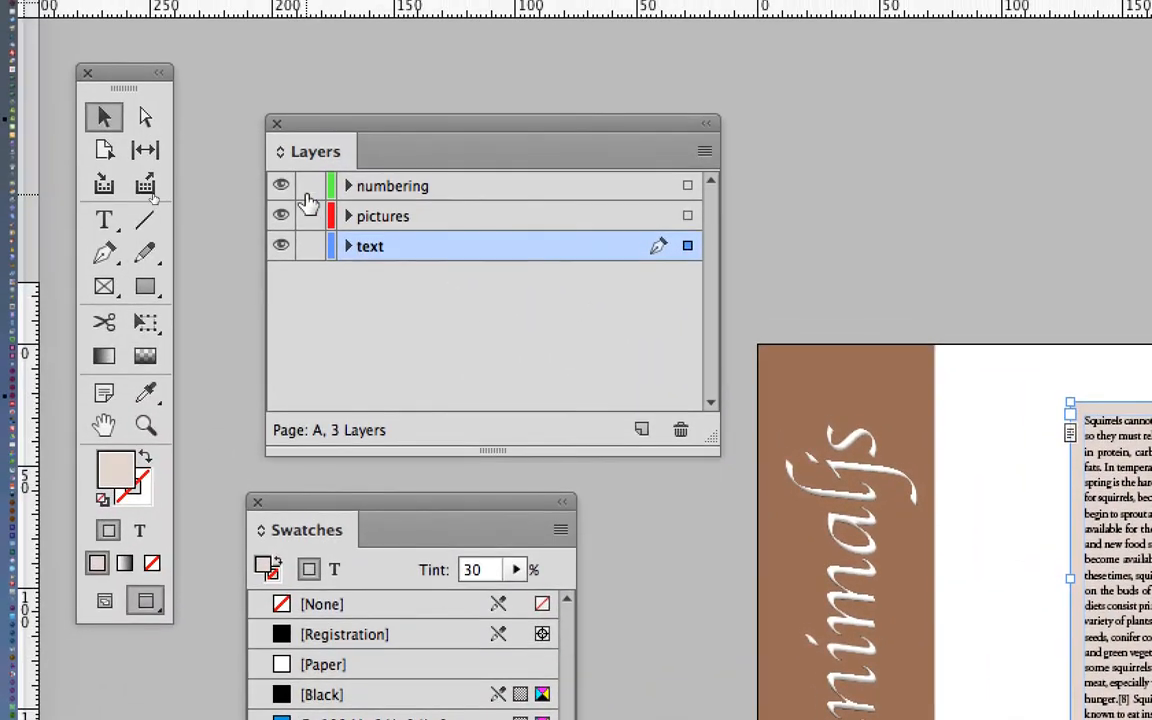
{"action": "left_click", "coordinate": [282, 168]}
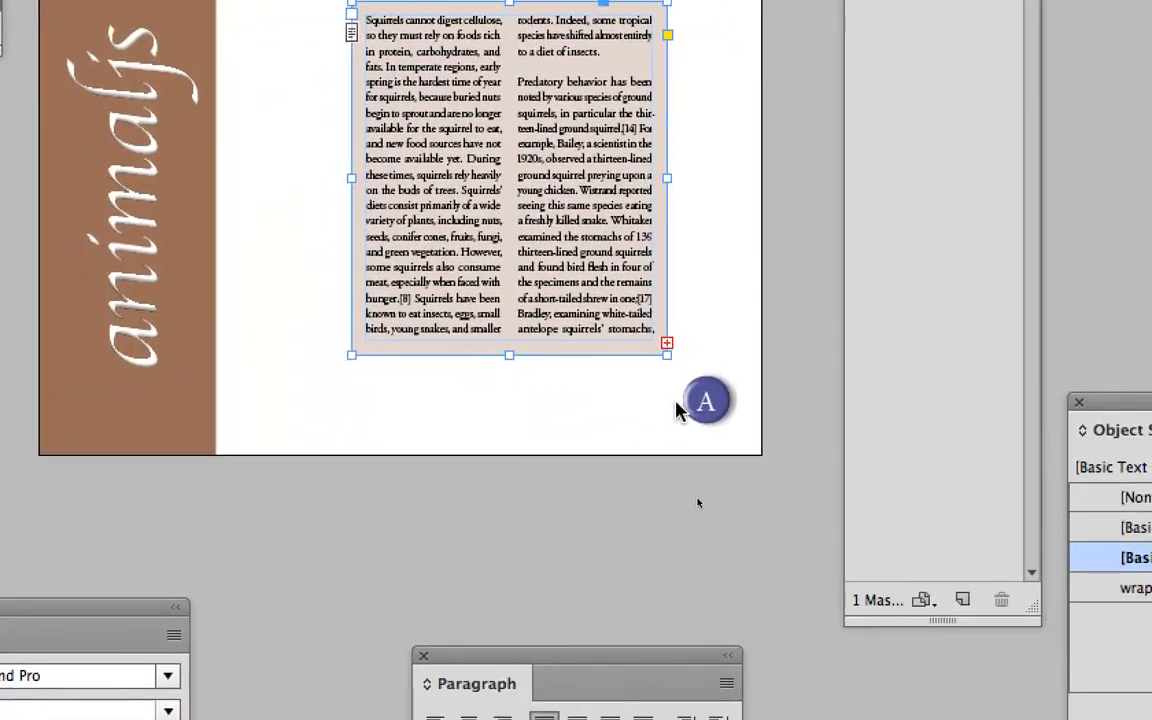
{"action": "left_click", "coordinate": [688, 405]}
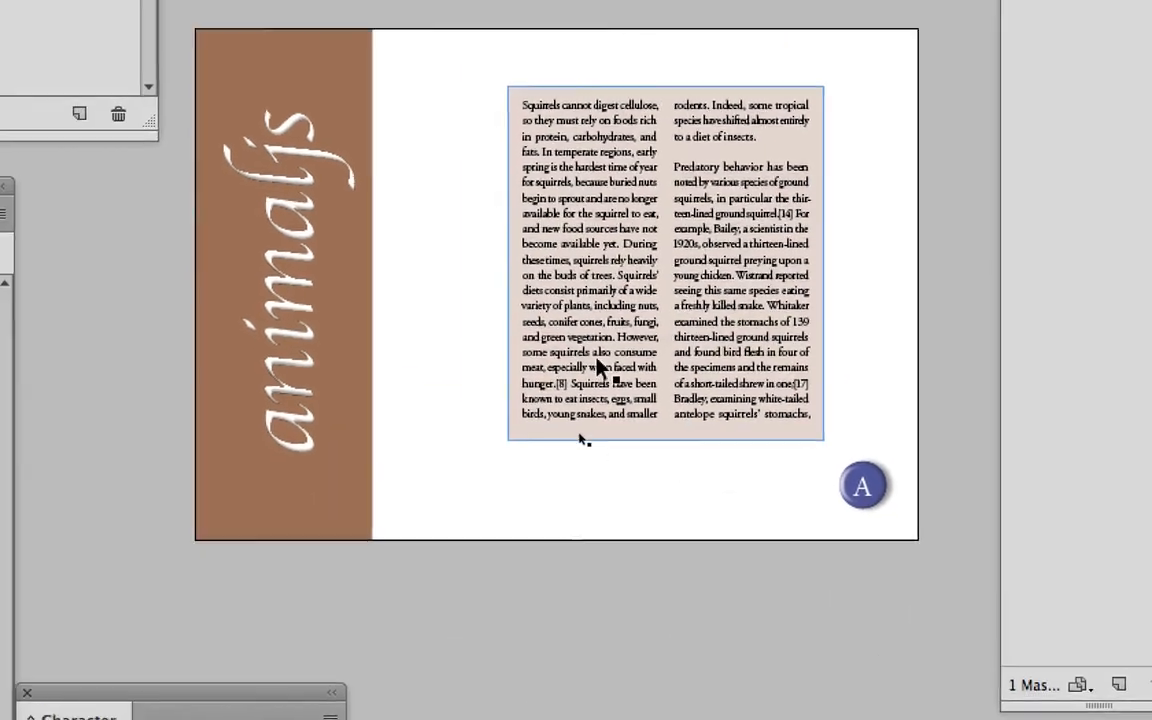
{"action": "left_click", "coordinate": [421, 272]}
{"action": "left_click", "coordinate": [97, 235]}
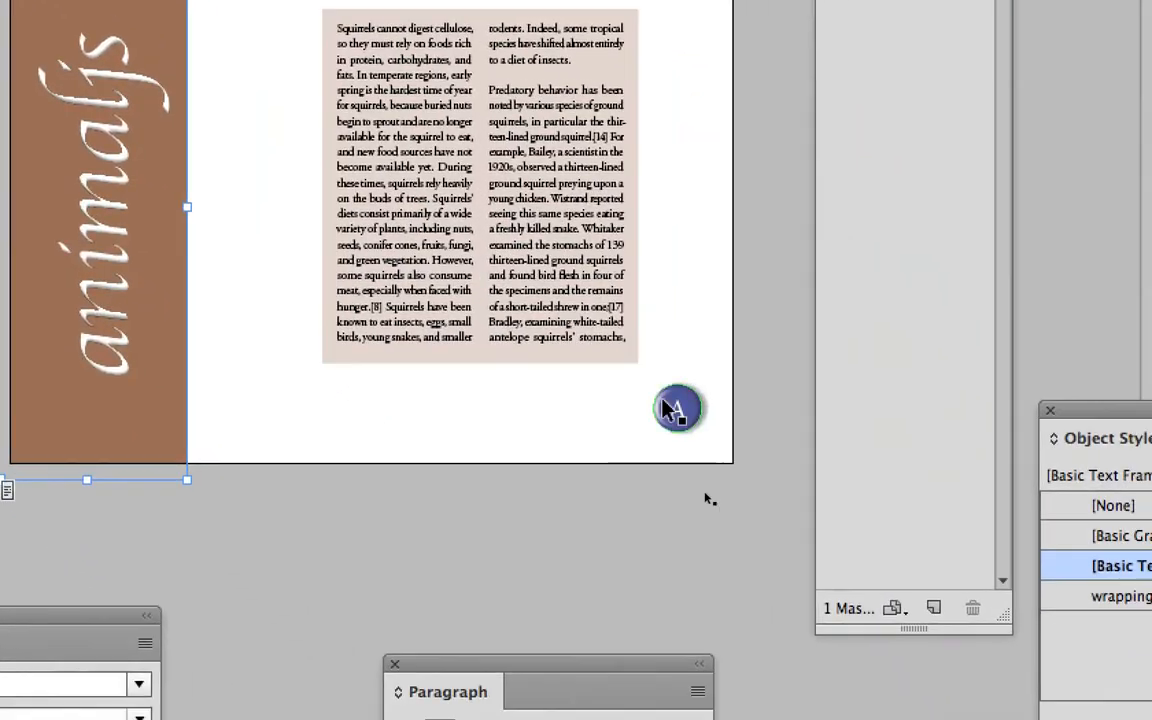
{"action": "left_click", "coordinate": [672, 410]}
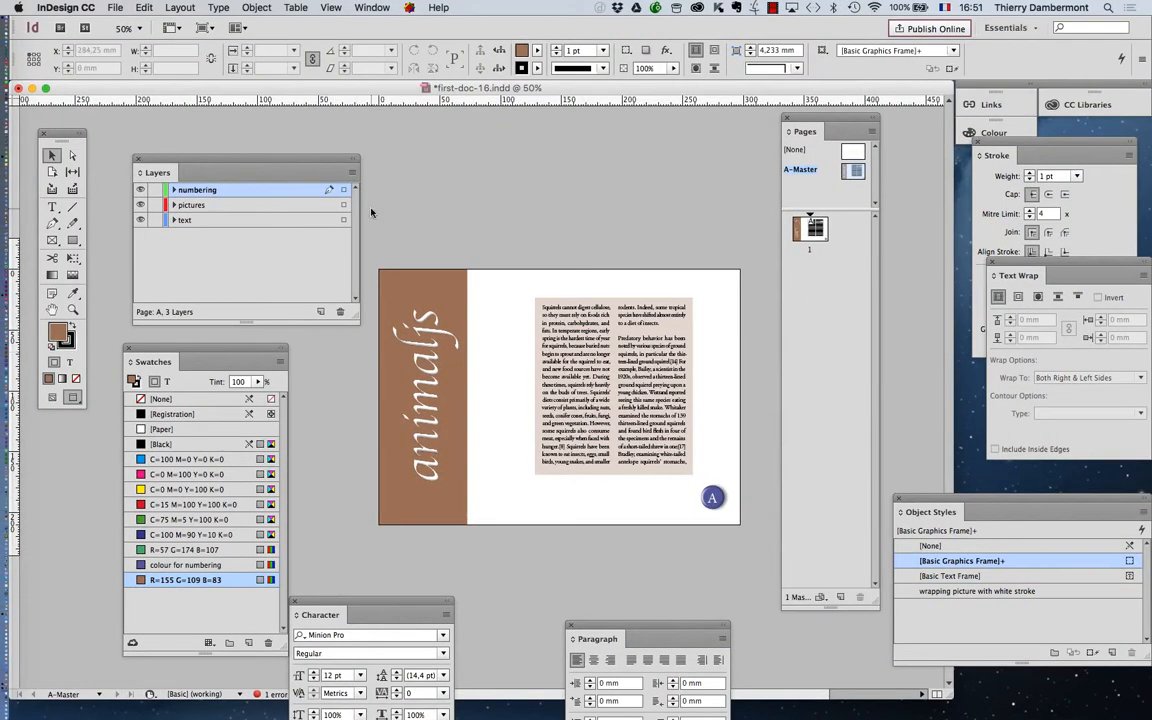
Move the Layers and Pages panels clear of the two-column text frame on the master page.
{"action": "left_click_drag", "start_coordinate": [330, 161], "coordinate": [298, 131]}
{"action": "key", "text": "super+1"}
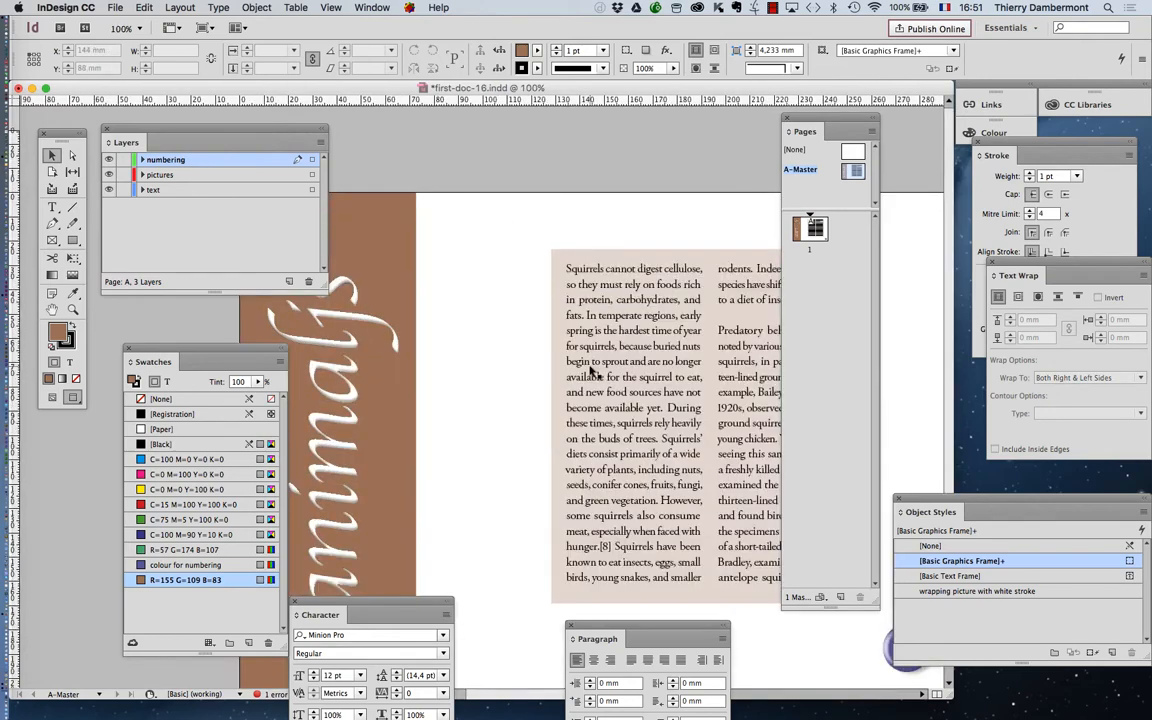
{"action": "left_click_drag", "start_coordinate": [805, 131], "coordinate": [905, 123]}
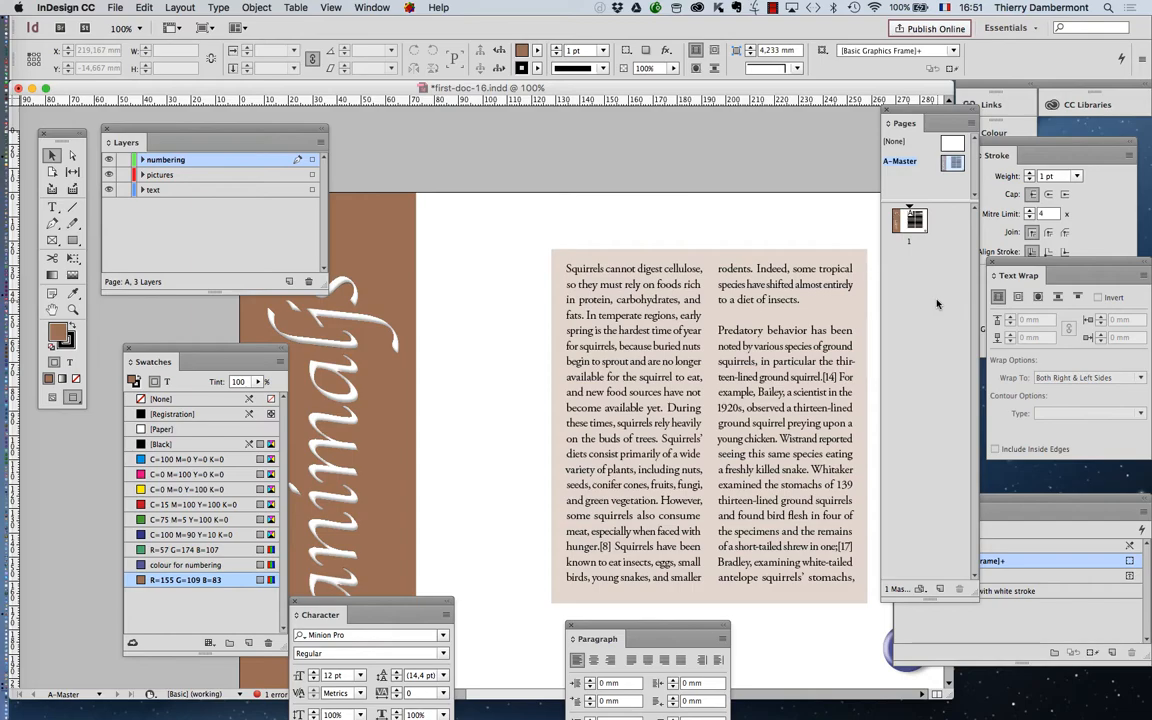
{"action": "left_click", "coordinate": [670, 362]}
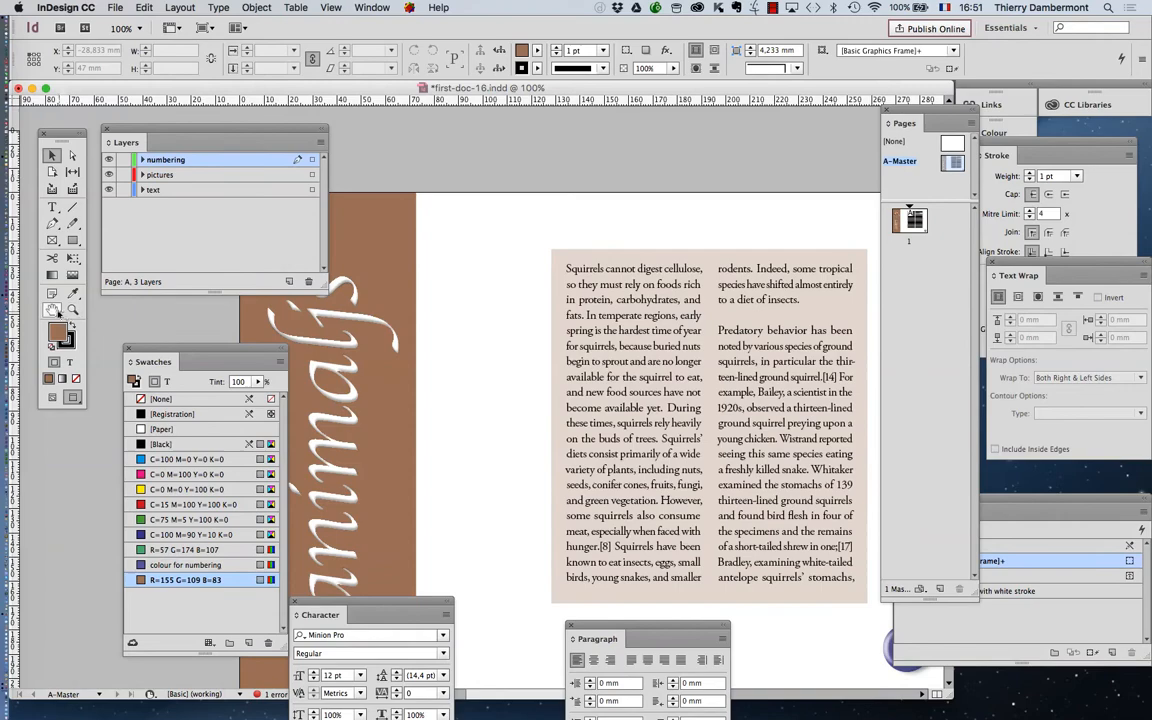
{"action": "left_click", "coordinate": [53, 310]}
{"action": "left_click_drag", "start_coordinate": [580, 372], "coordinate": [499, 304]}
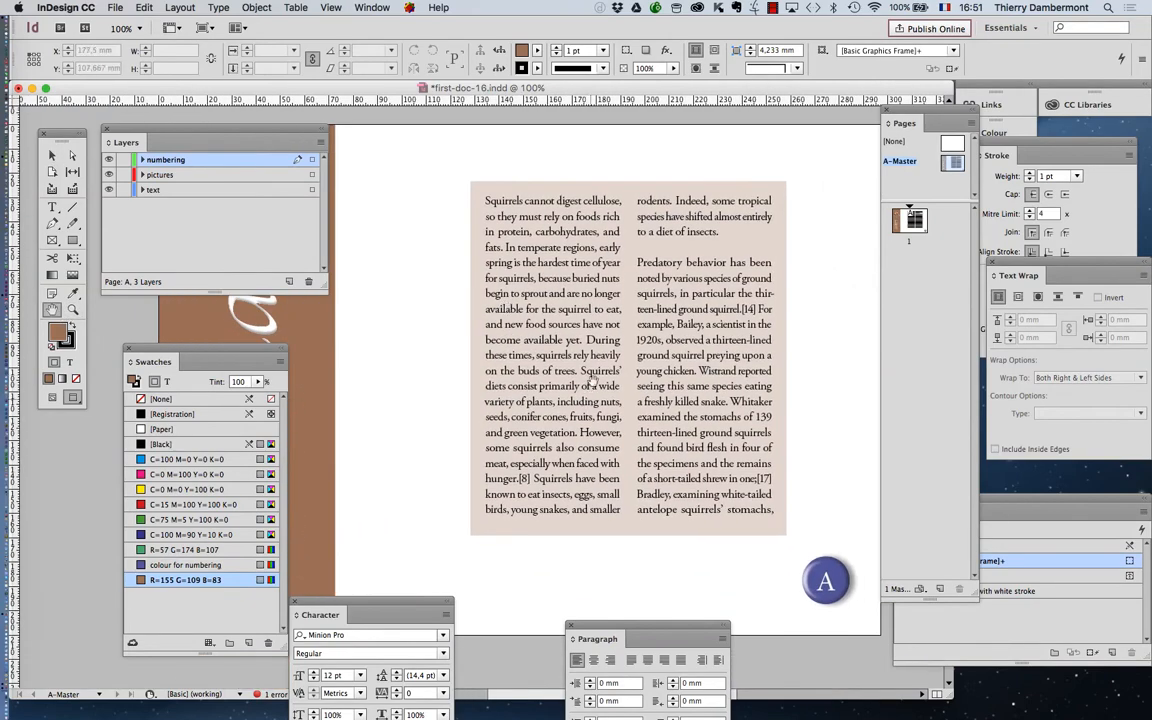
Place the text cursor in the paragraph starting "Predatory behavior" and bring up Paragraph Styles beside the text frame.
{"action": "scroll", "coordinate": [539, 326], "scroll_direction": "up", "scroll_amount": 2}
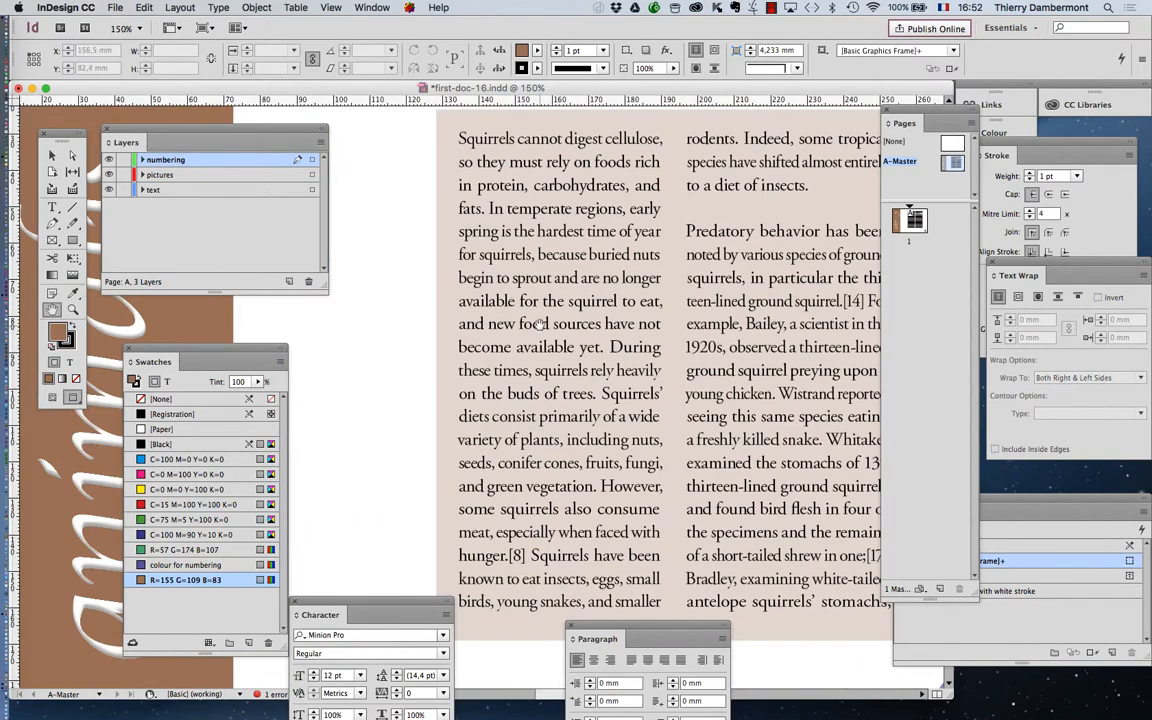
{"action": "left_click", "coordinate": [52, 207]}
{"action": "left_click", "coordinate": [568, 221]}
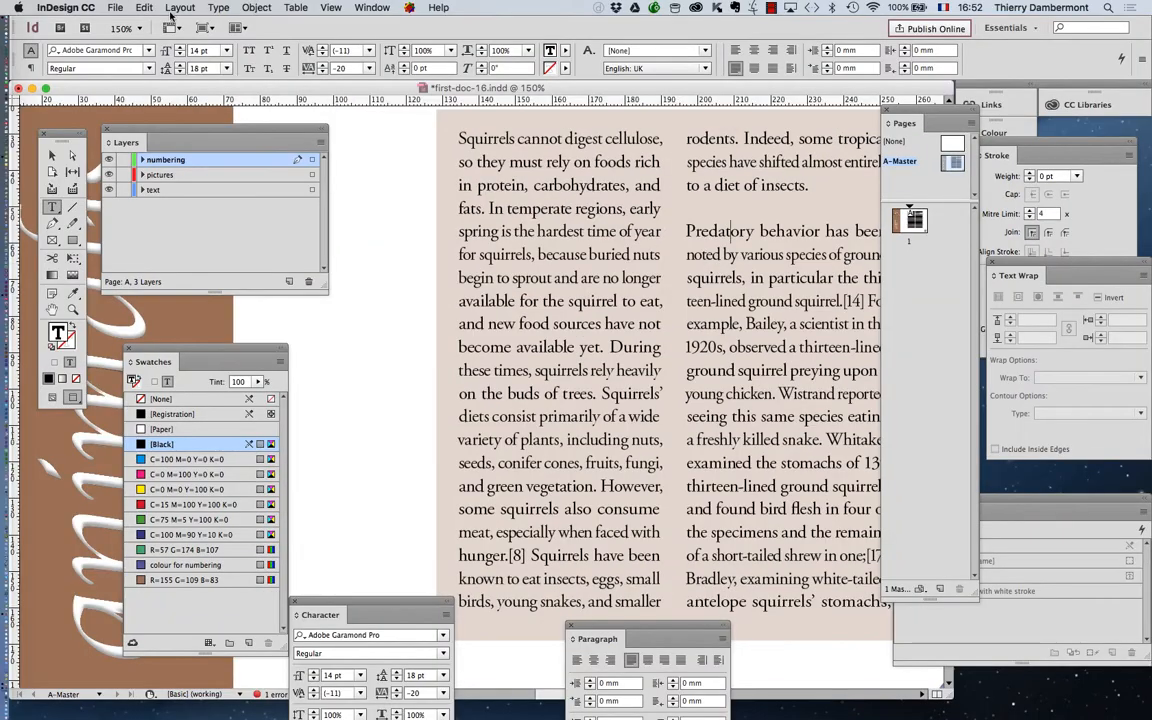
{"action": "left_click", "coordinate": [218, 7]}
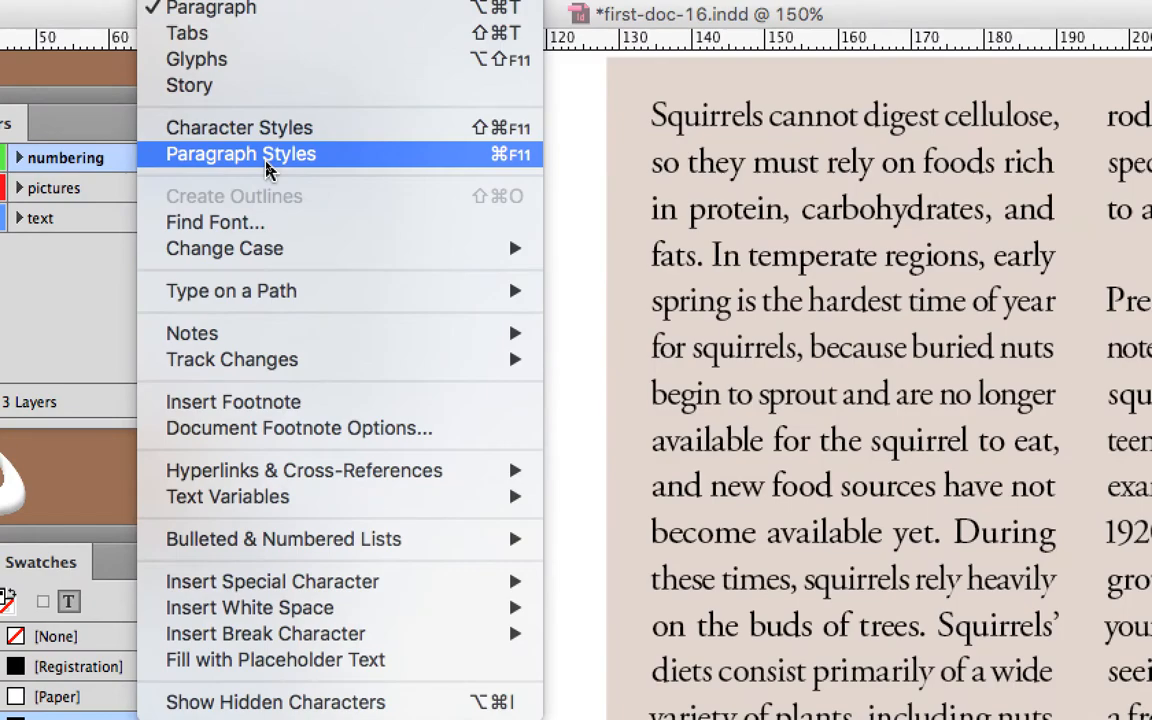
{"action": "left_click", "coordinate": [260, 159]}
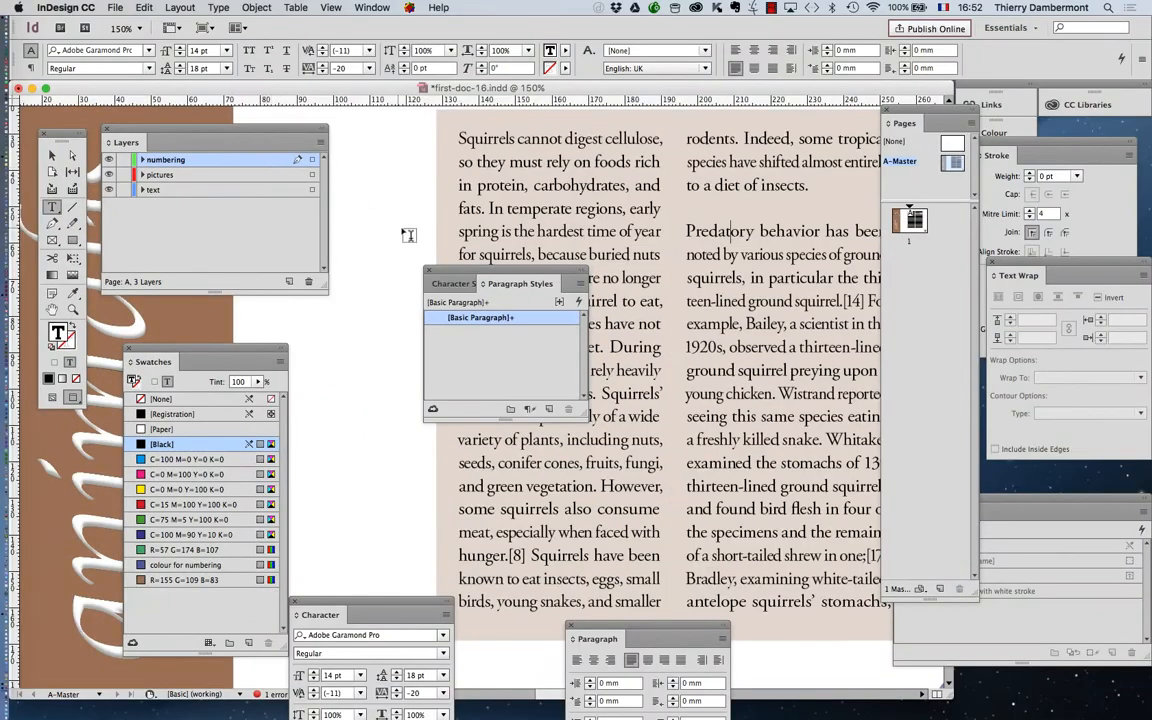
{"action": "left_click_drag", "start_coordinate": [451, 273], "coordinate": [338, 332]}
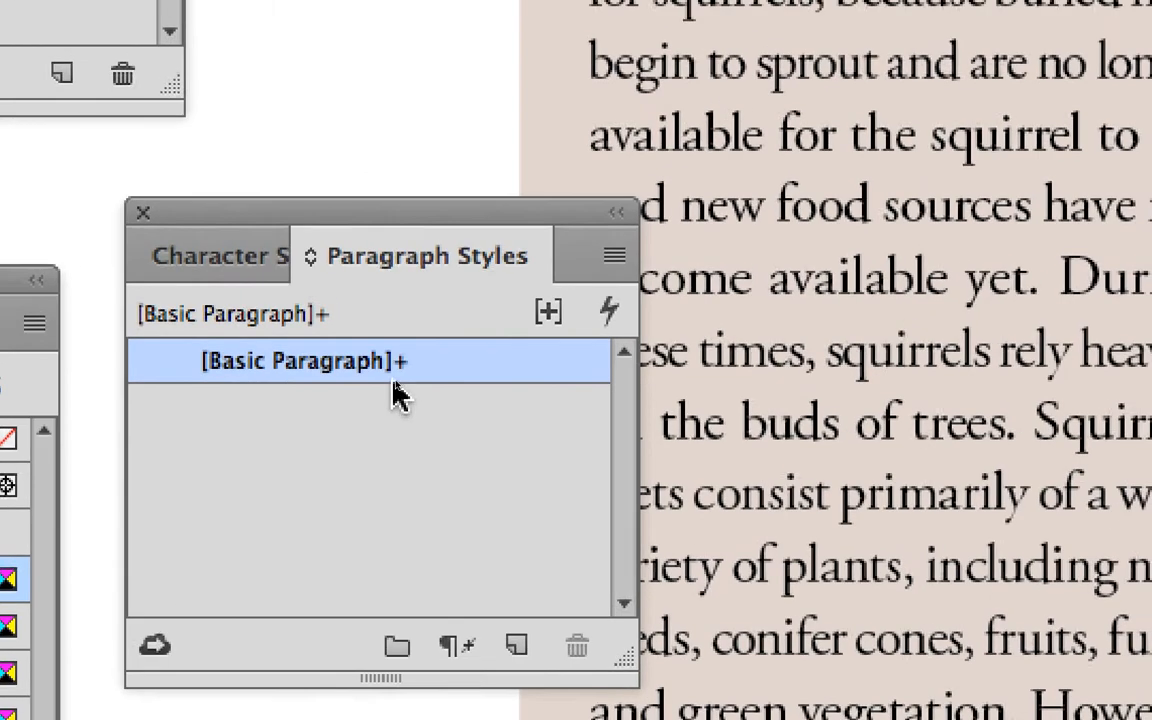
Start a new paragraph style named "body text", based on [No Paragraph Style].
{"action": "mouse_move", "coordinate": [422, 358]}
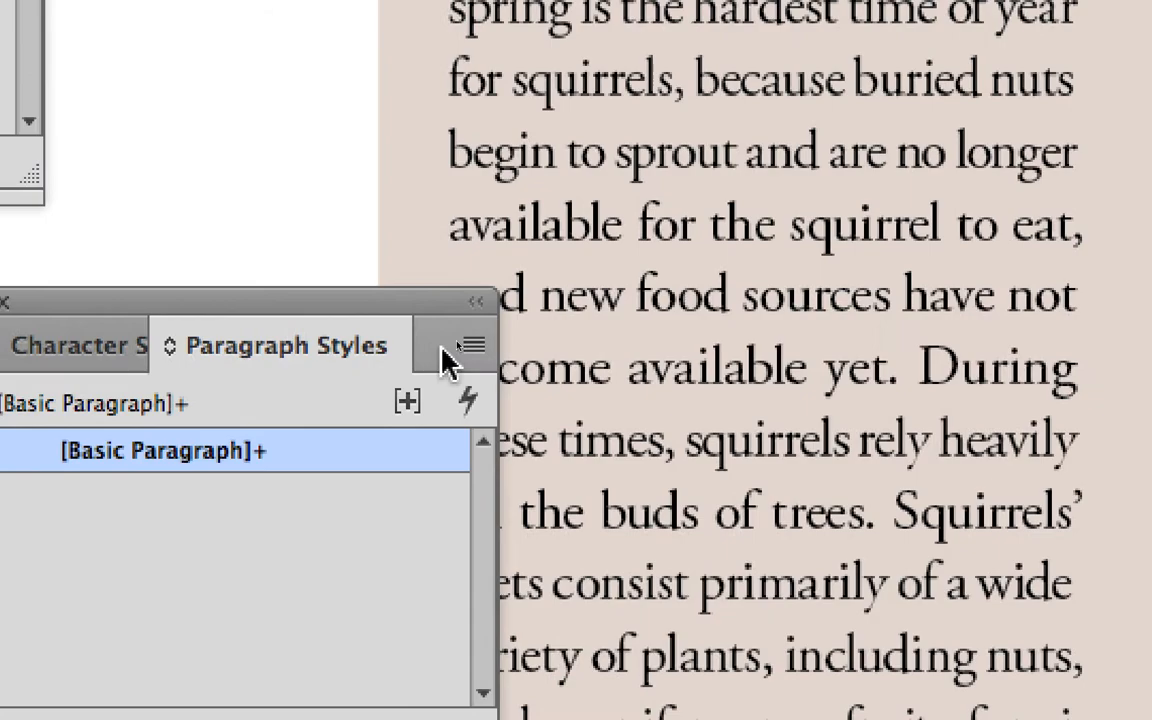
{"action": "left_click", "coordinate": [471, 346]}
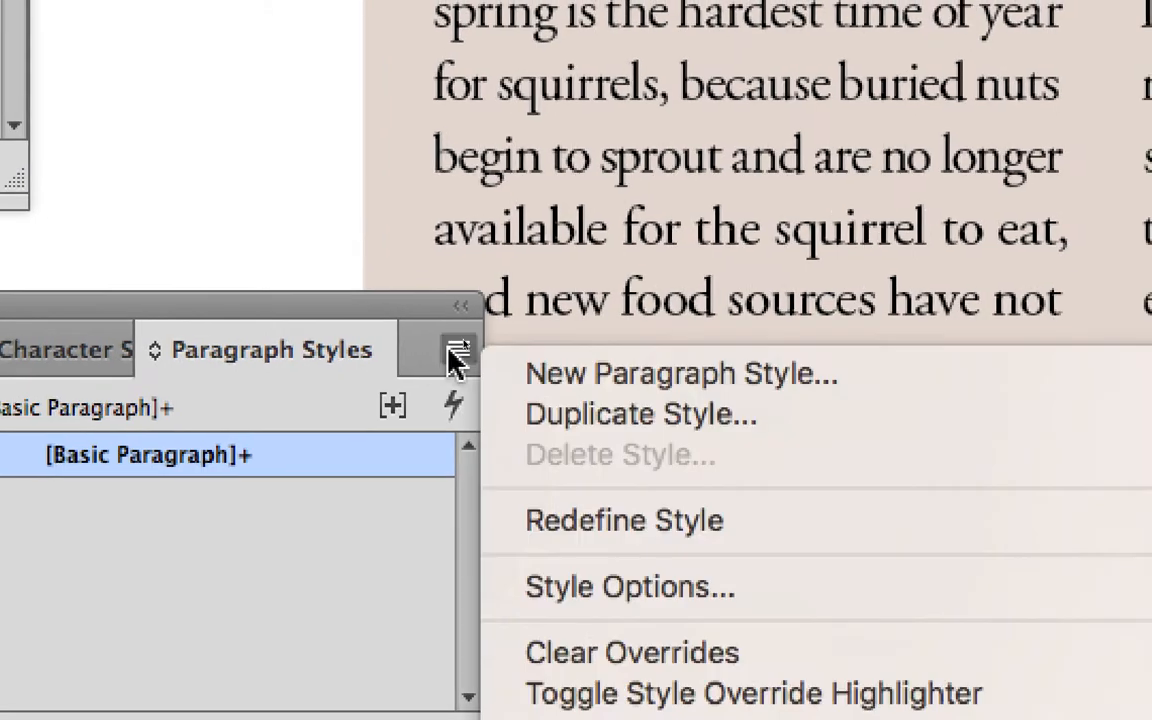
{"action": "left_click", "coordinate": [696, 381]}
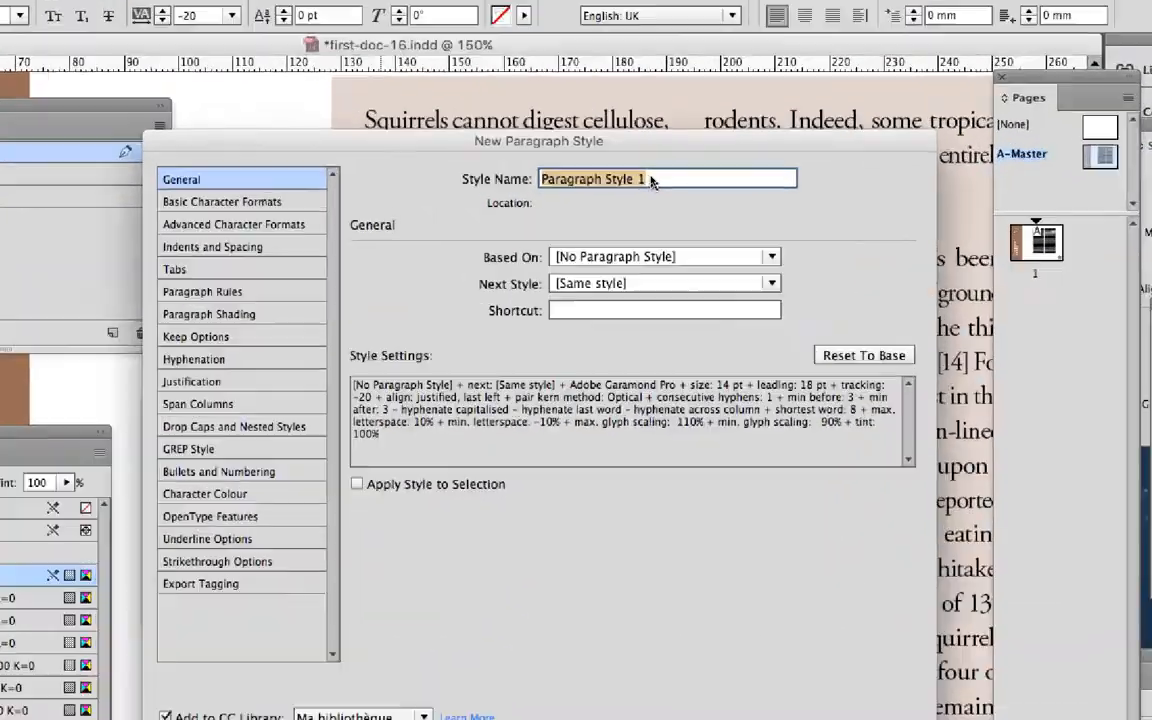
{"action": "type", "text": "body text"}
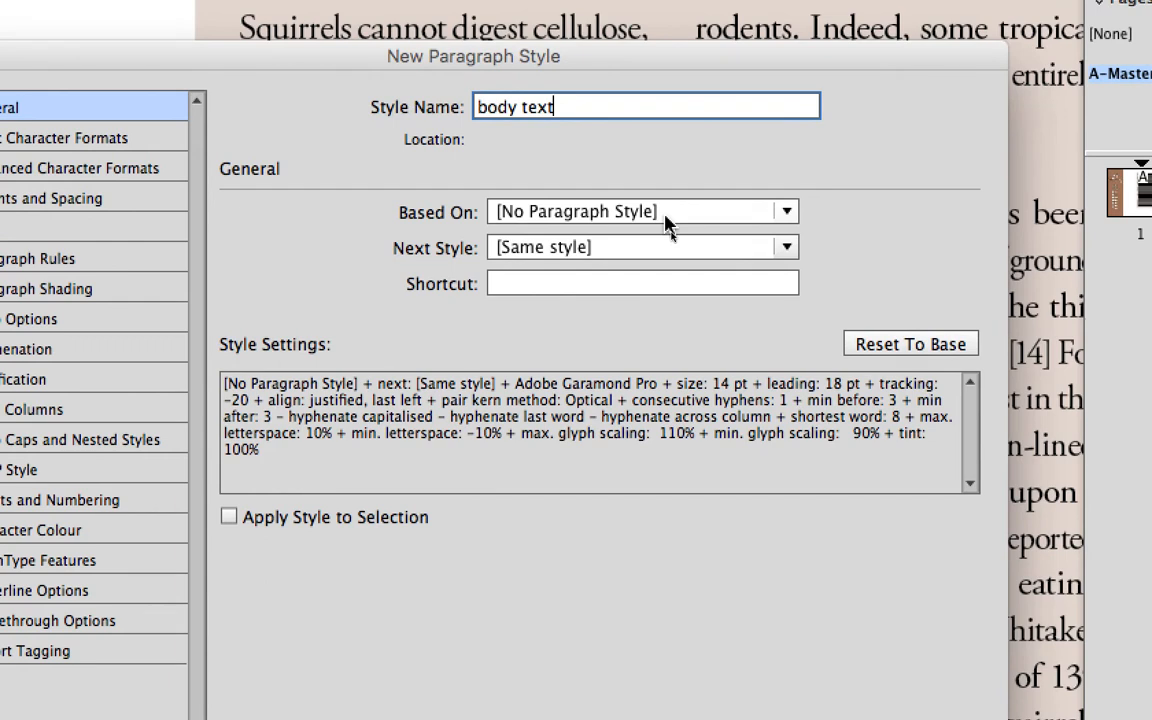
{"action": "left_click", "coordinate": [666, 222]}
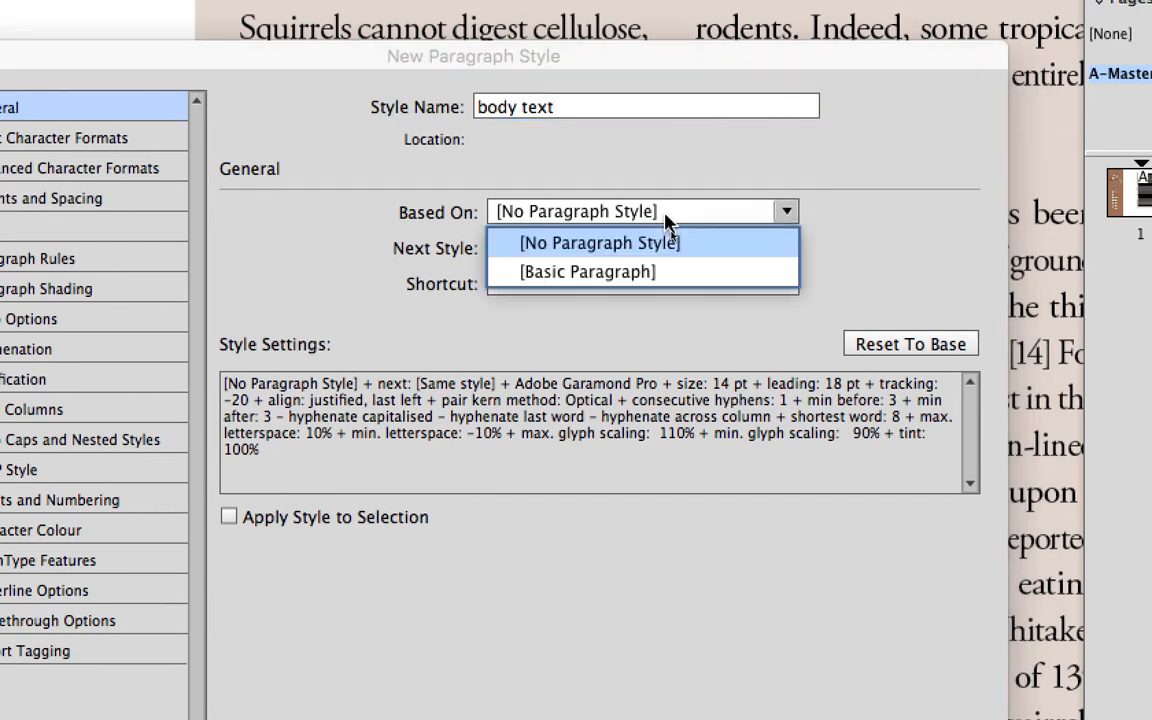
{"action": "left_click", "coordinate": [665, 215]}
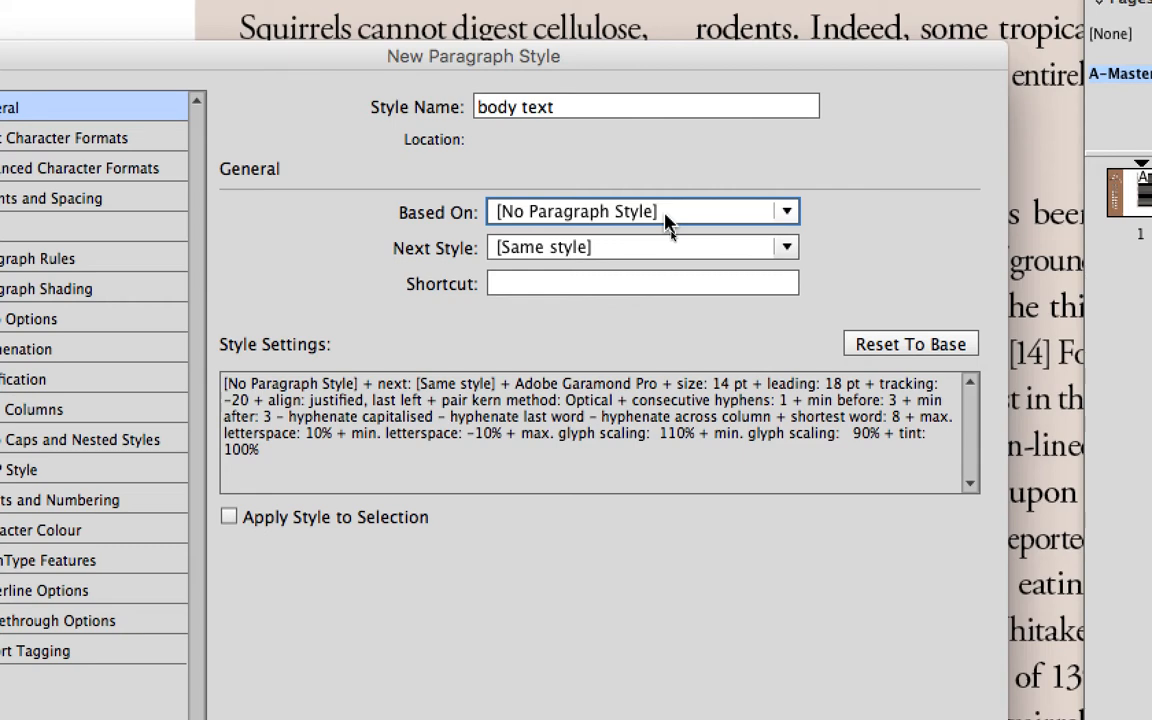
{"action": "left_click", "coordinate": [666, 222]}
{"action": "left_click", "coordinate": [662, 240]}
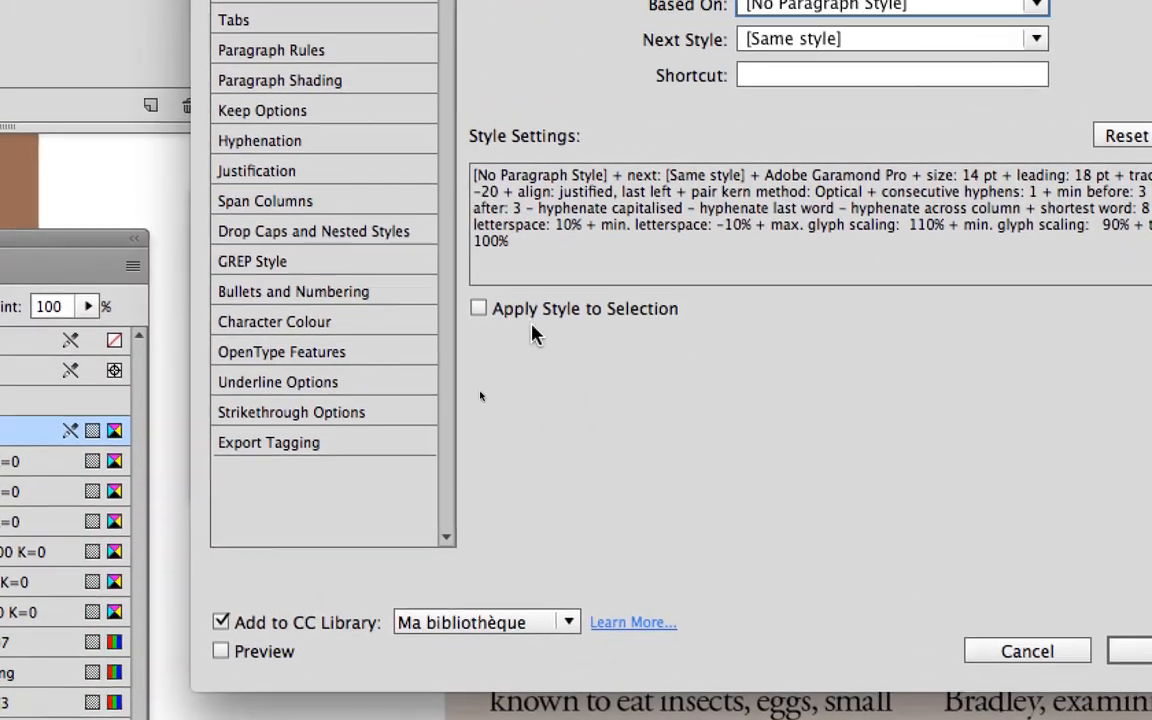
Turn on Apply Style to Selection for the body text style and create it.
{"action": "left_click", "coordinate": [263, 520]}
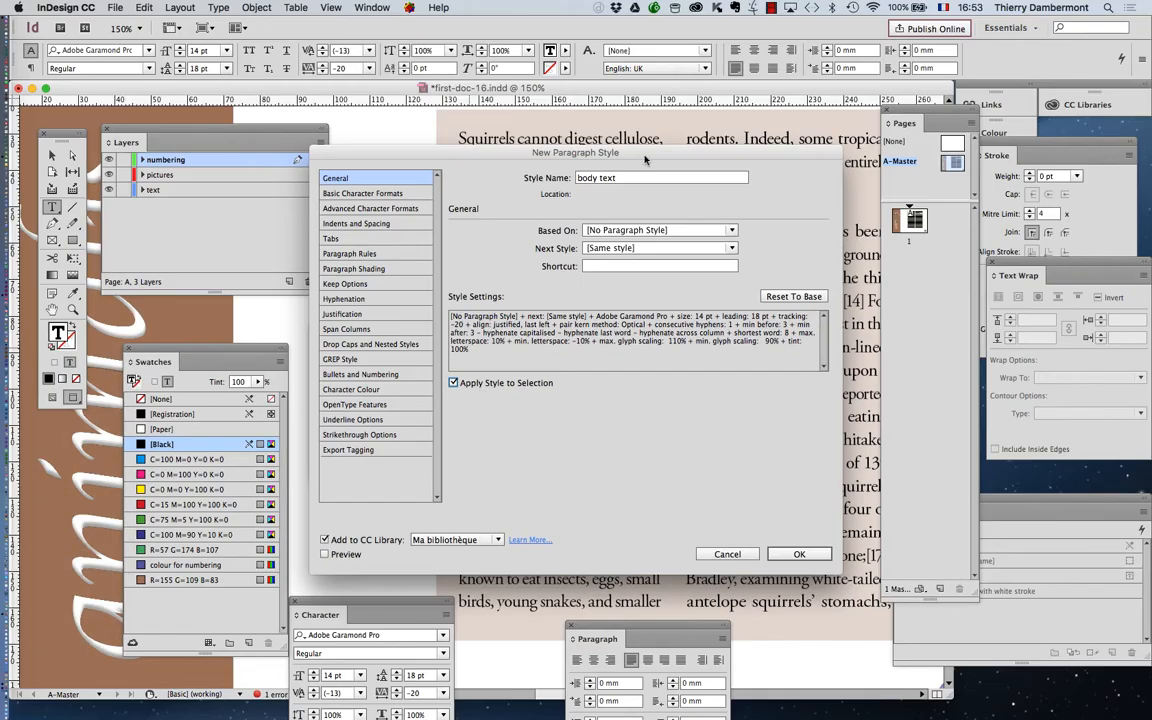
{"action": "left_click_drag", "start_coordinate": [645, 160], "coordinate": [915, 194]}
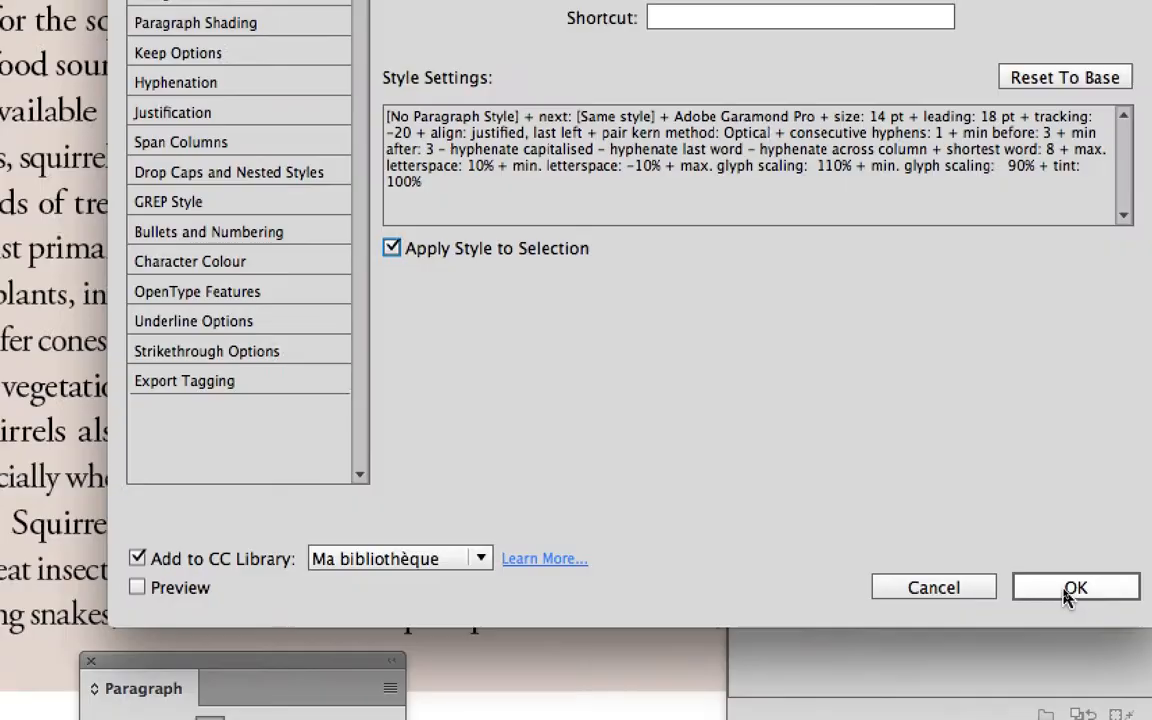
{"action": "left_click", "coordinate": [1067, 589]}
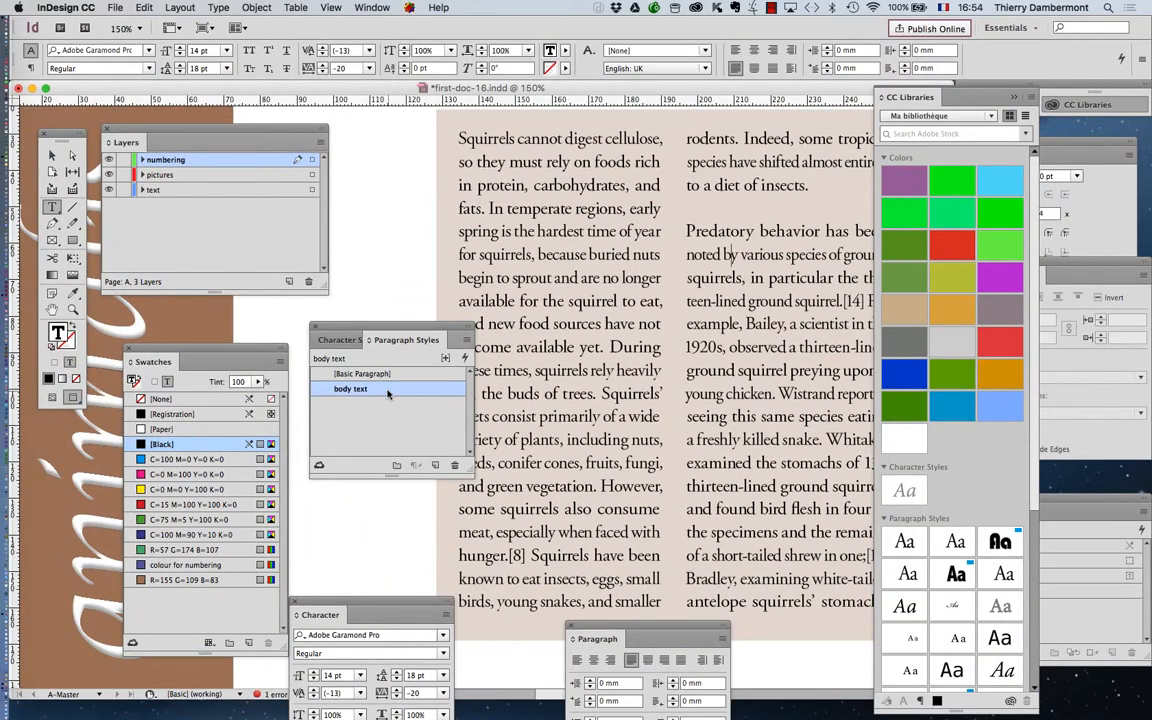
Delete all the text in the master's two-column frame and assign the body text style to the empty frame.
{"action": "key", "text": "super+1"}
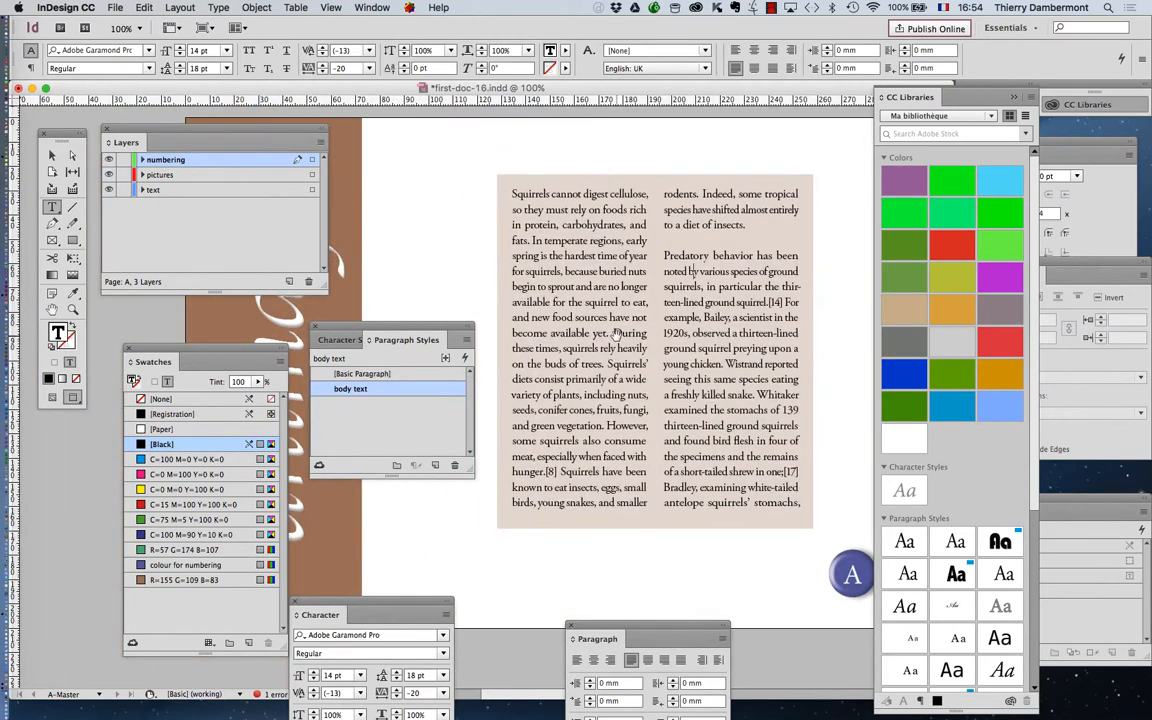
{"action": "left_click", "coordinate": [579, 242]}
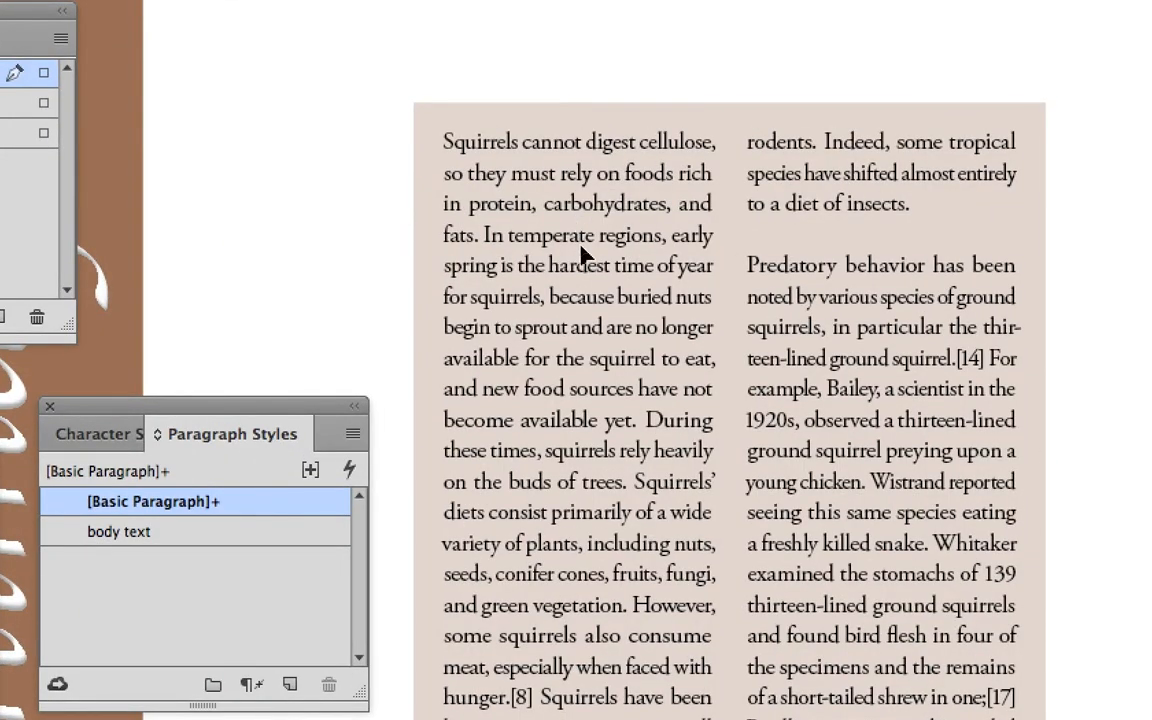
{"action": "key", "text": "super+a"}
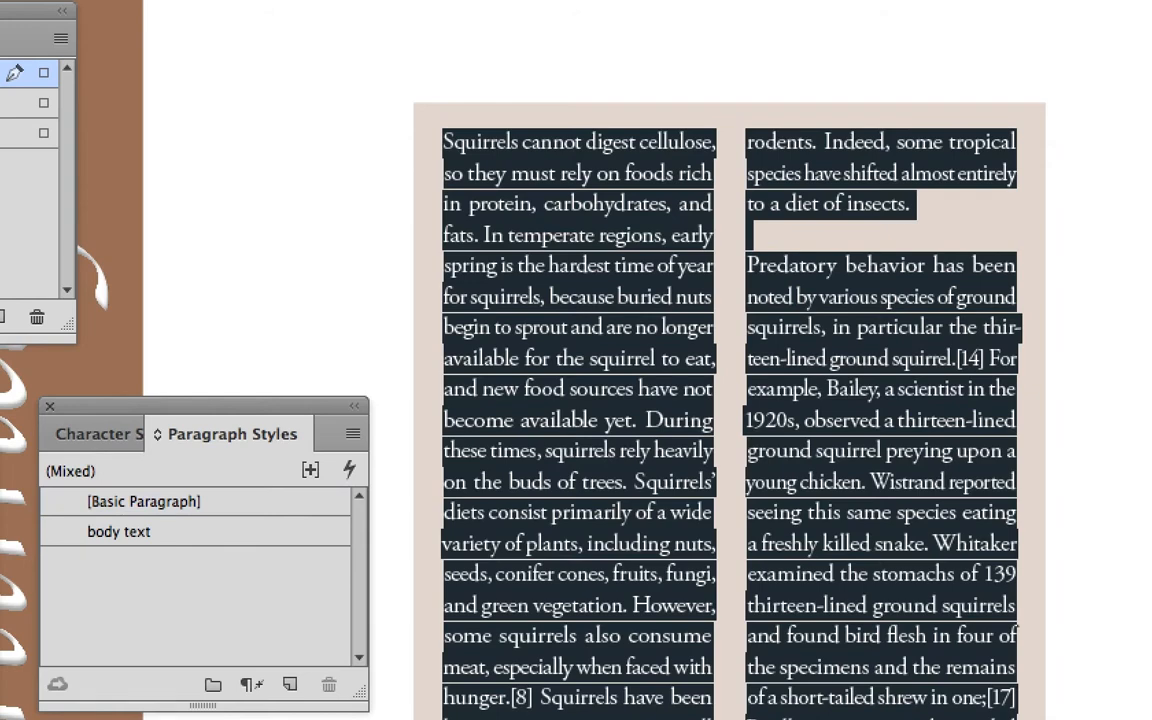
{"action": "key", "text": "BackSpace"}
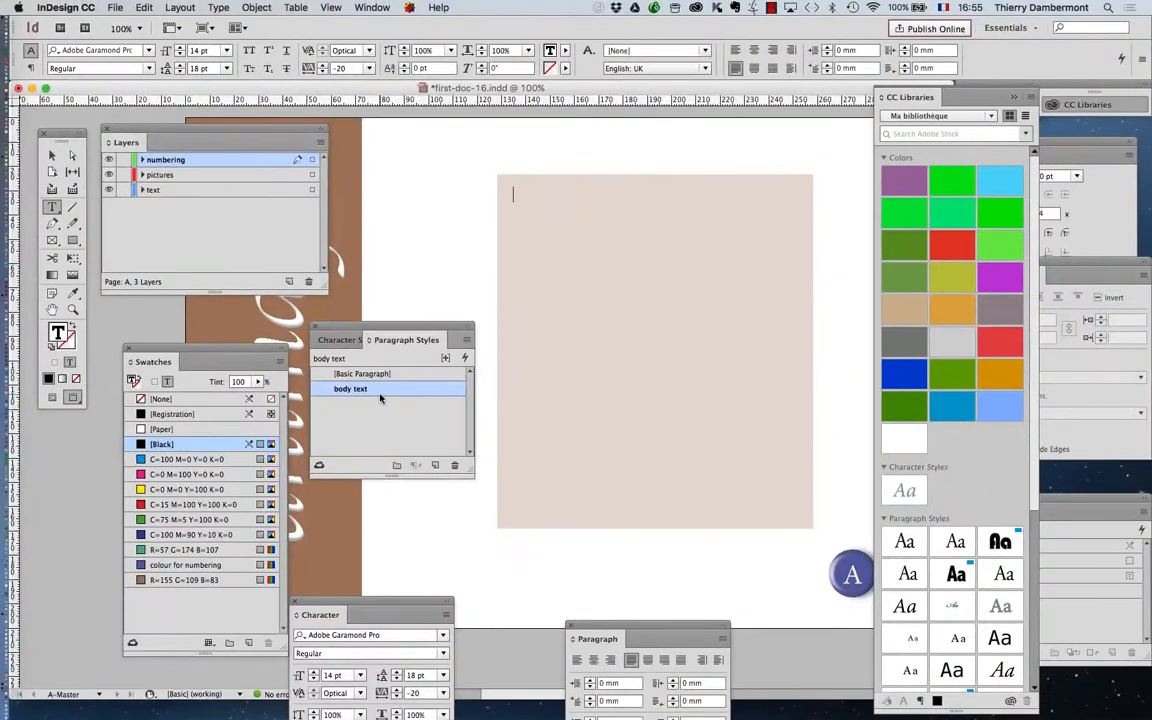
Save the document as a new version named first-doc-17.indd.
{"action": "left_click", "coordinate": [115, 7]}
{"action": "left_click", "coordinate": [134, 111]}
{"action": "left_click", "coordinate": [548, 103]}
{"action": "key", "text": "BackSpace"}
{"action": "type", "text": "7"}
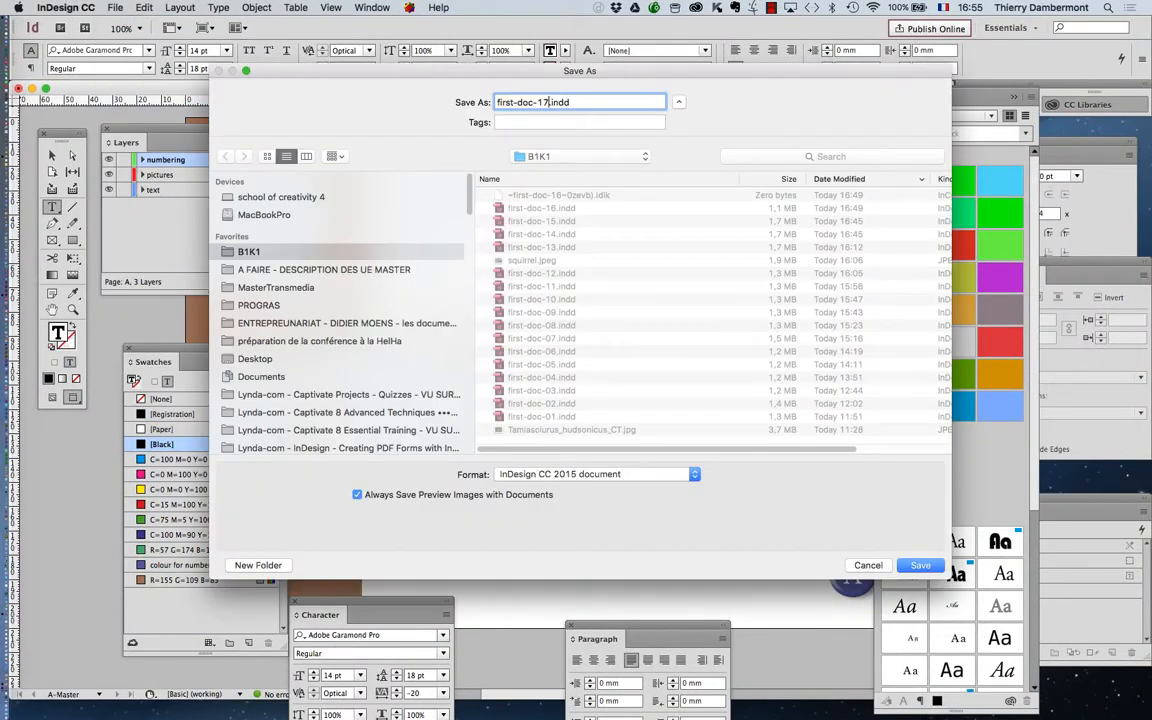
{"action": "key", "text": "Return"}
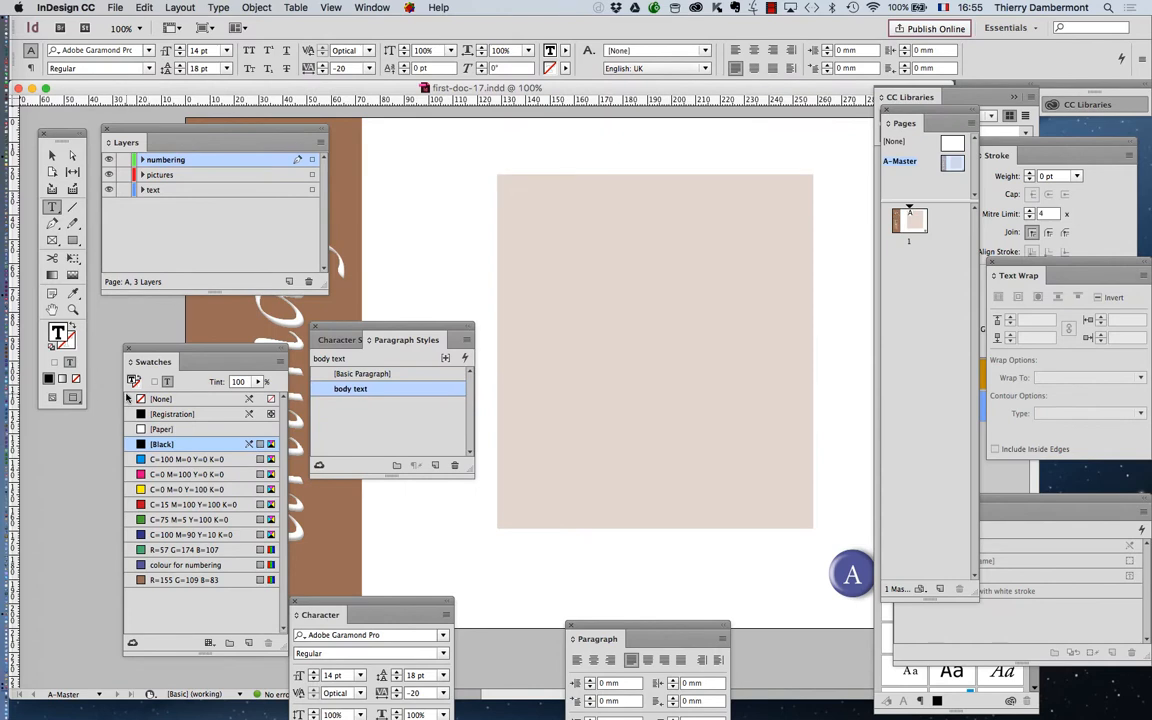
Show the master page in Normal view at 50% and move Paragraph Styles and Layers clear of its contents.
{"action": "left_click", "coordinate": [72, 397]}
{"action": "key", "text": "super+minus"}
{"action": "key", "text": "super+minus"}
{"action": "left_click_drag", "start_coordinate": [390, 328], "coordinate": [789, 492]}
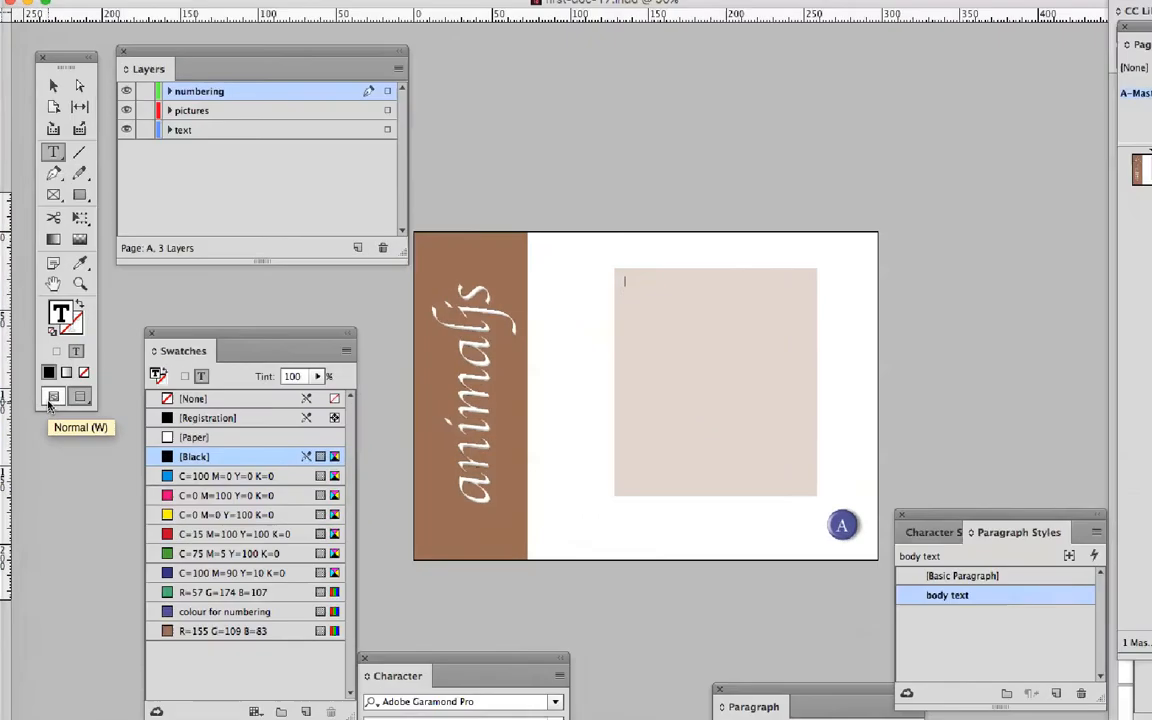
{"action": "left_click", "coordinate": [49, 400]}
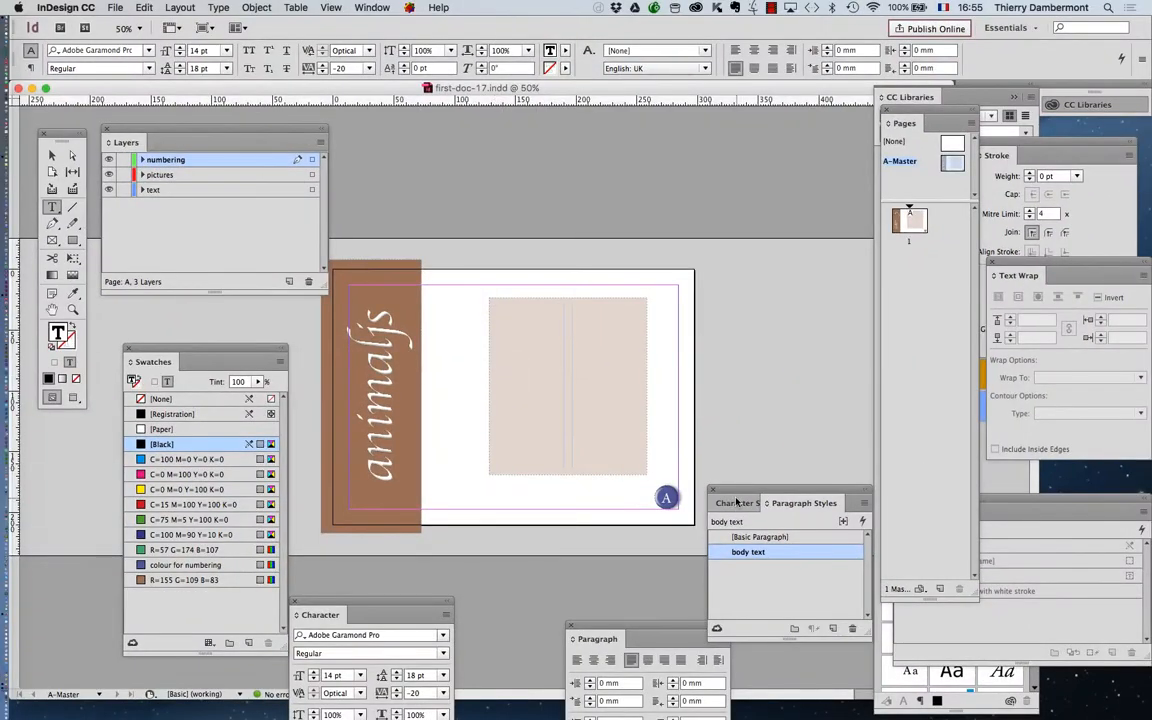
{"action": "left_click_drag", "start_coordinate": [785, 527], "coordinate": [872, 550]}
{"action": "left_click_drag", "start_coordinate": [279, 133], "coordinate": [653, 574]}
Bring up Margins and Columns for A-Master beside the page and unlink the four margin values.
{"action": "left_click", "coordinate": [55, 157]}
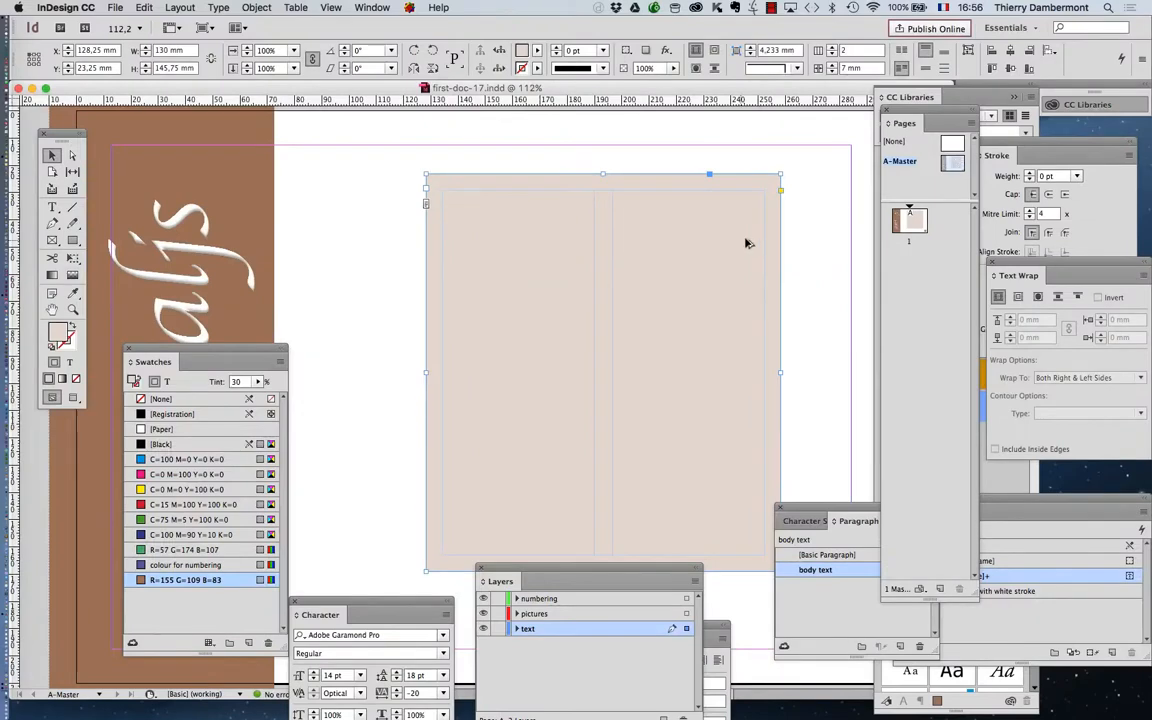
{"action": "key", "text": "super+minus"}
{"action": "key", "text": "super+minus"}
{"action": "key", "text": "super+minus"}
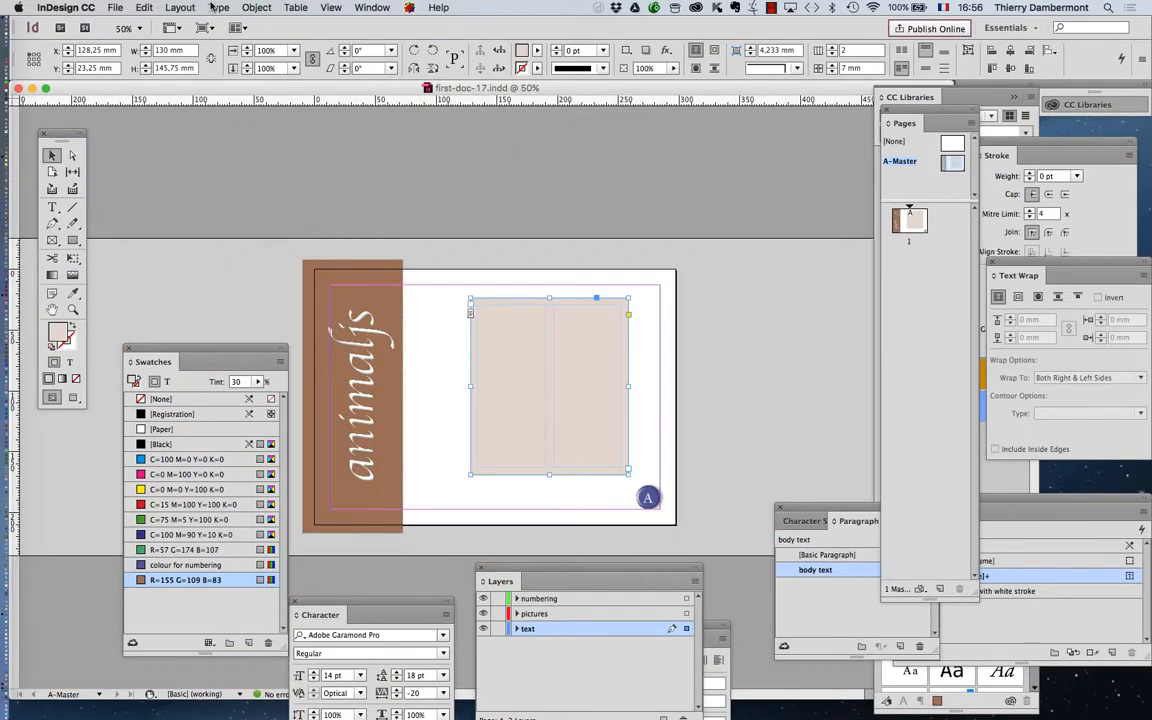
{"action": "left_click", "coordinate": [172, 7]}
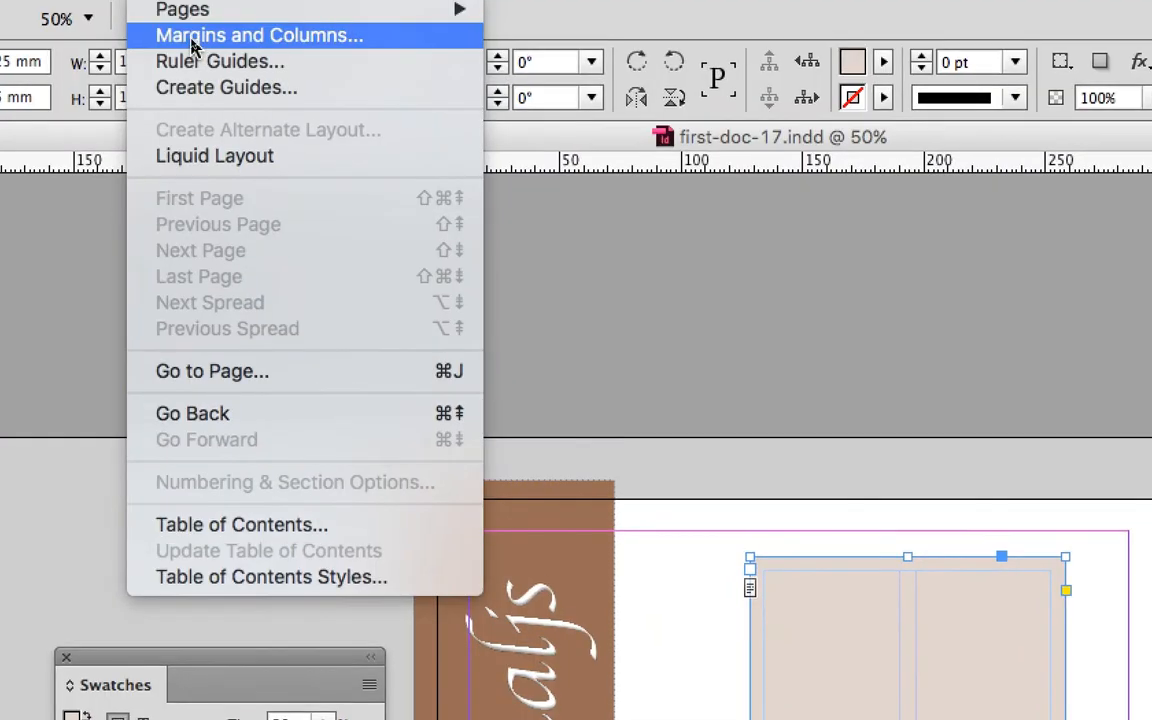
{"action": "left_click", "coordinate": [192, 40]}
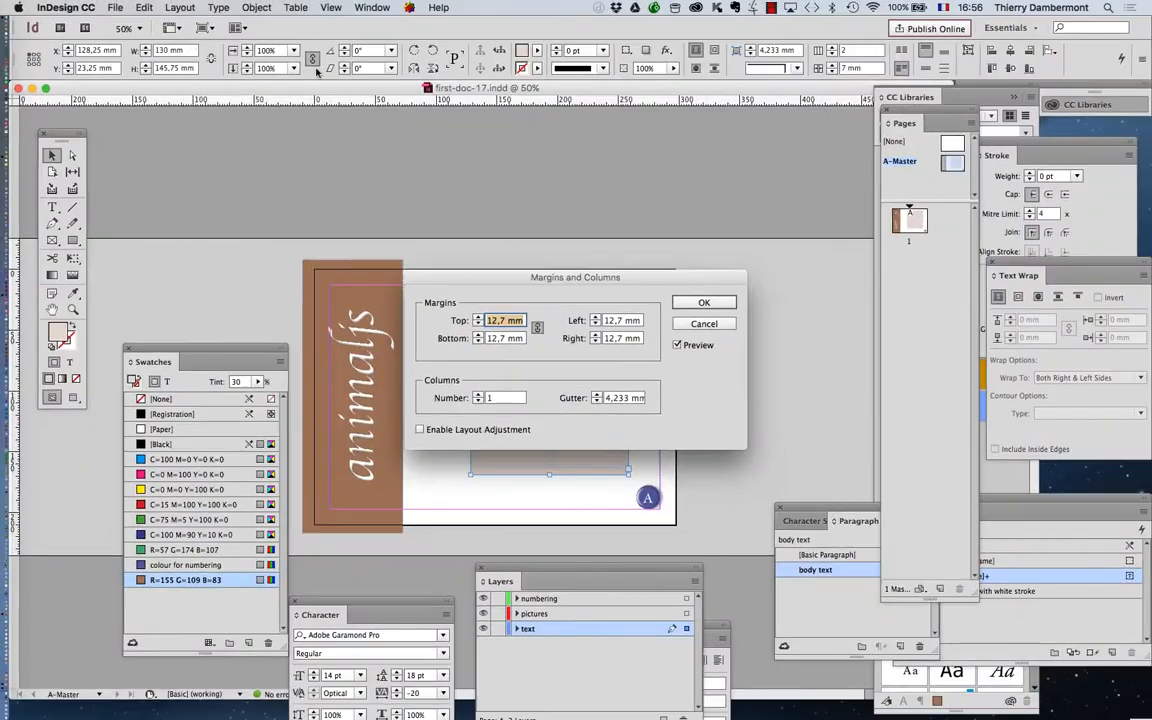
{"action": "left_click_drag", "start_coordinate": [463, 273], "coordinate": [779, 87]}
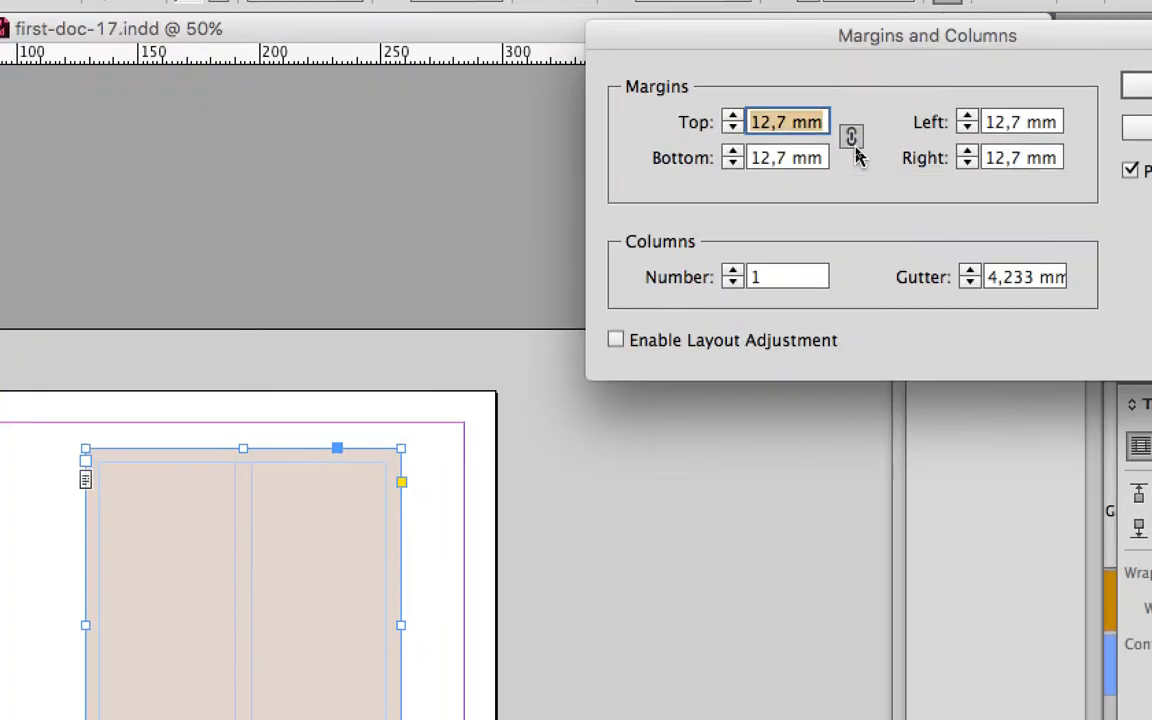
{"action": "left_click", "coordinate": [854, 145]}
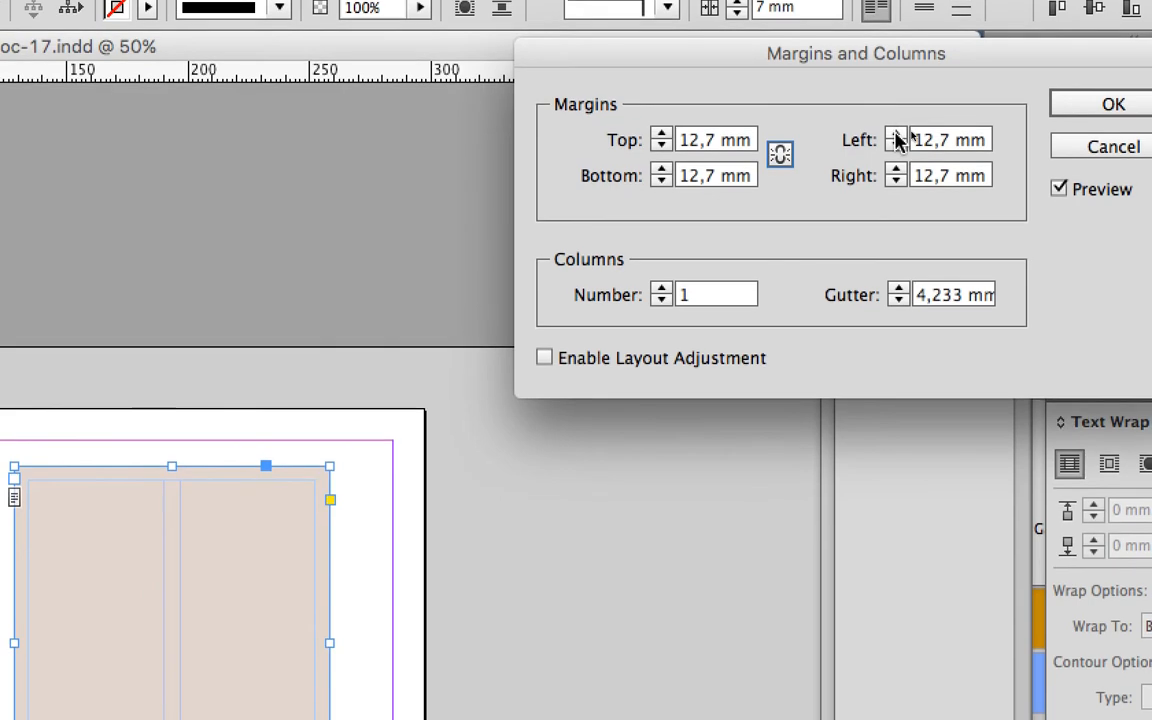
Set the master's left margin to 80 mm, clear of the brown banner, and apply it.
{"action": "left_click", "coordinate": [896, 136], "text": "shift"}
{"action": "left_click", "coordinate": [896, 136], "text": "shift"}
{"action": "left_click", "coordinate": [896, 136], "text": "shift"}
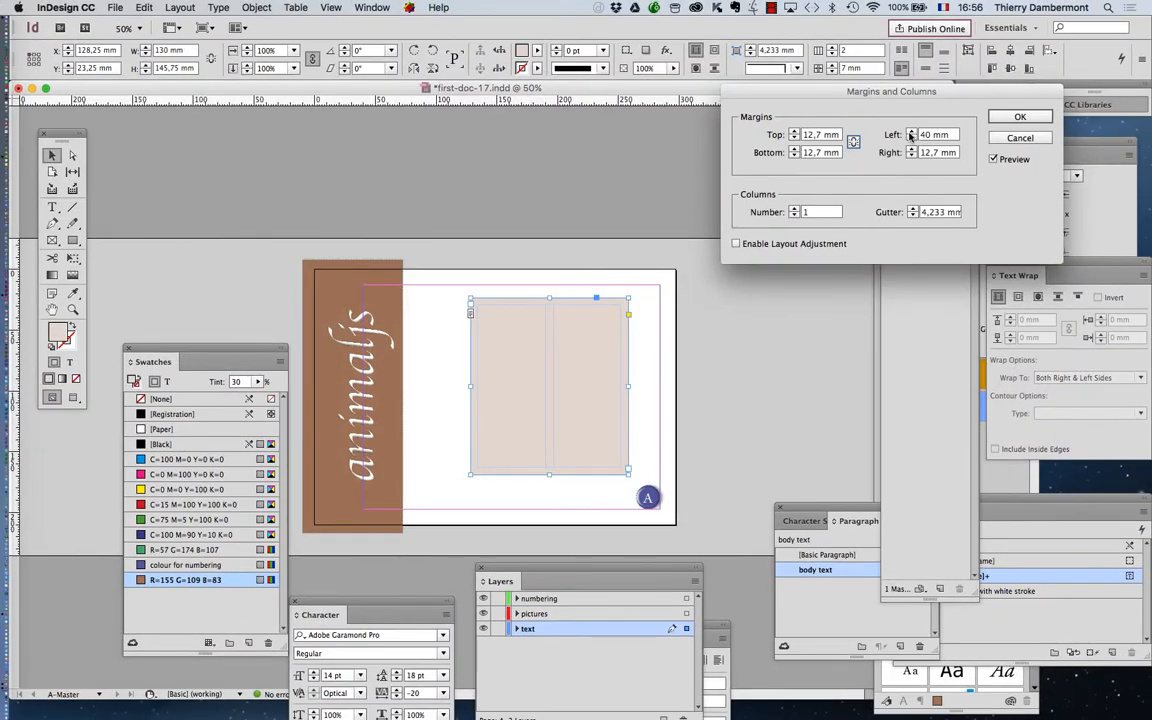
{"action": "left_click", "coordinate": [912, 132], "text": "shift"}
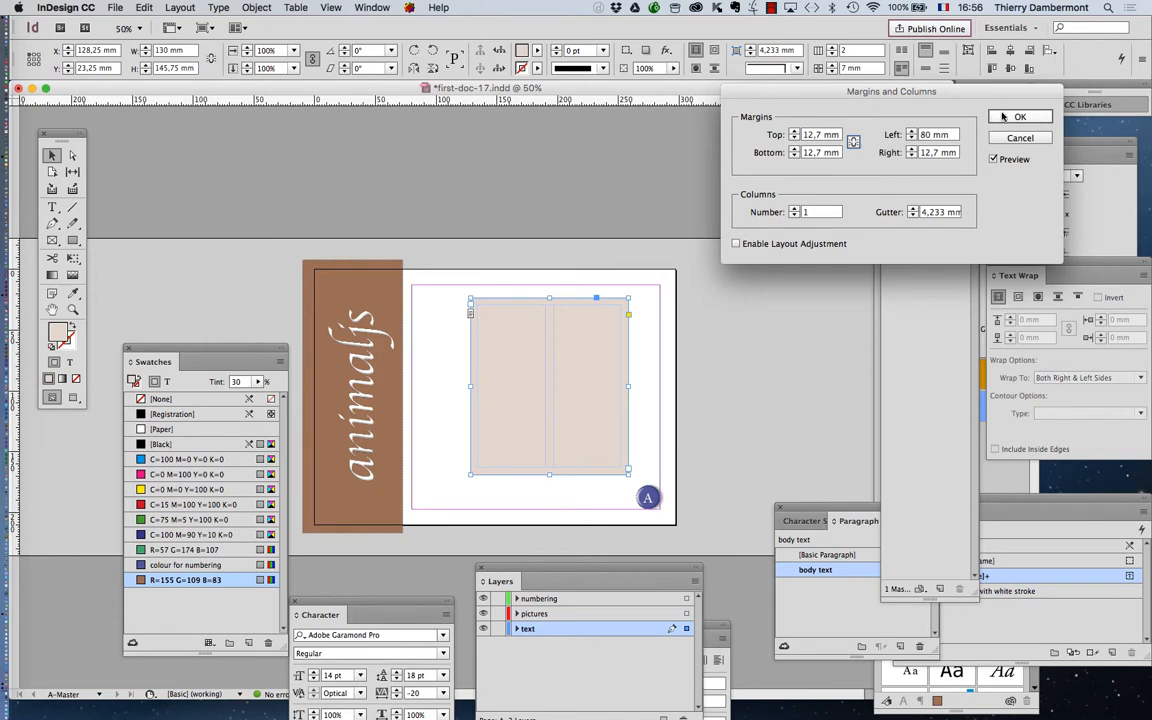
{"action": "key", "text": "Return"}
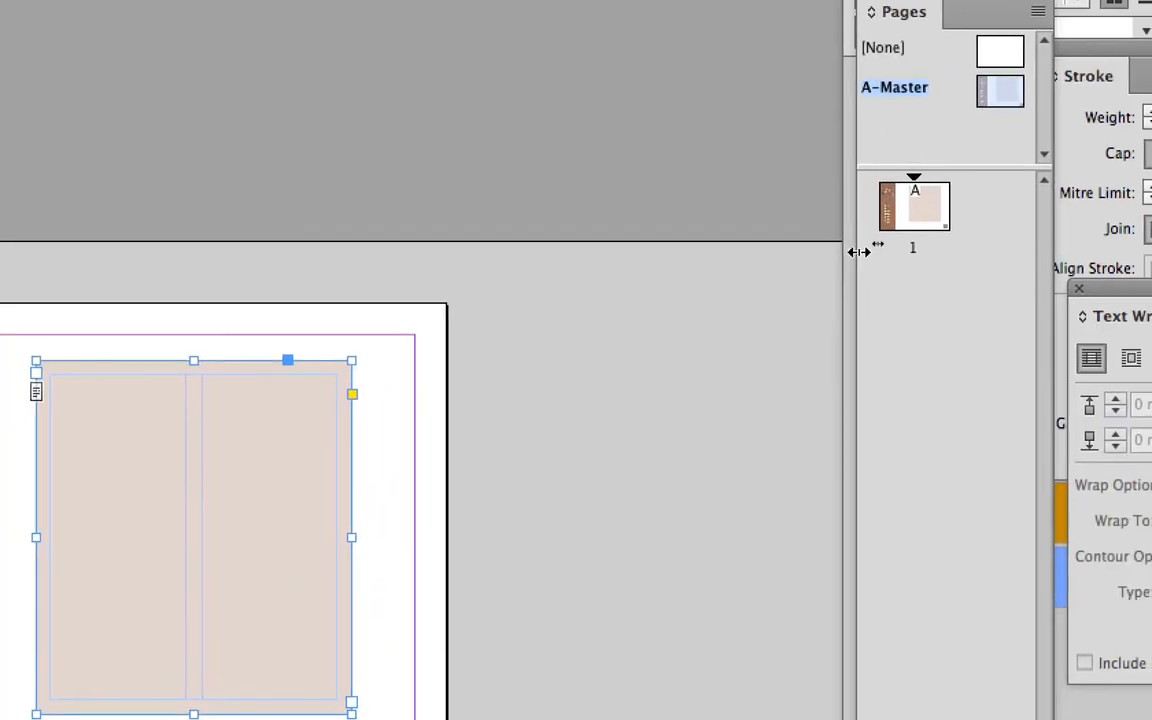
Switch back and forth between page 1 and A-Master to compare their margins and layout.
{"action": "double_click", "coordinate": [880, 248]}
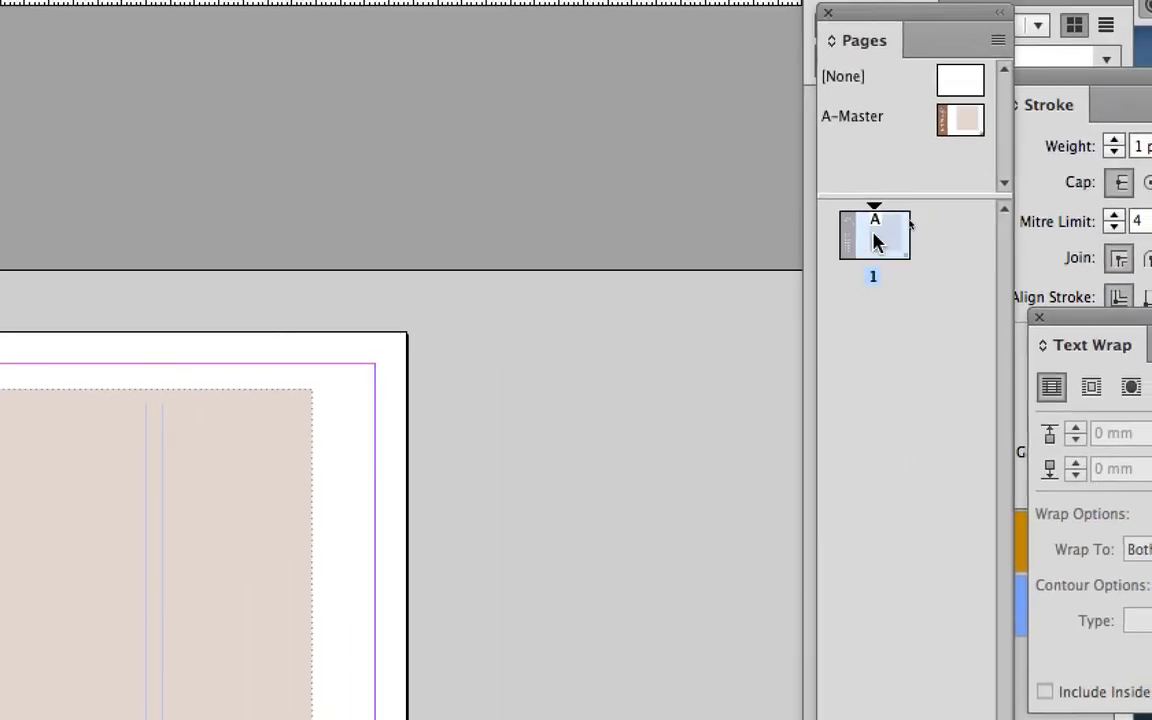
{"action": "key", "text": "super+="}
{"action": "key", "text": "super+="}
{"action": "key", "text": "super+minus"}
{"action": "key", "text": "super+0"}
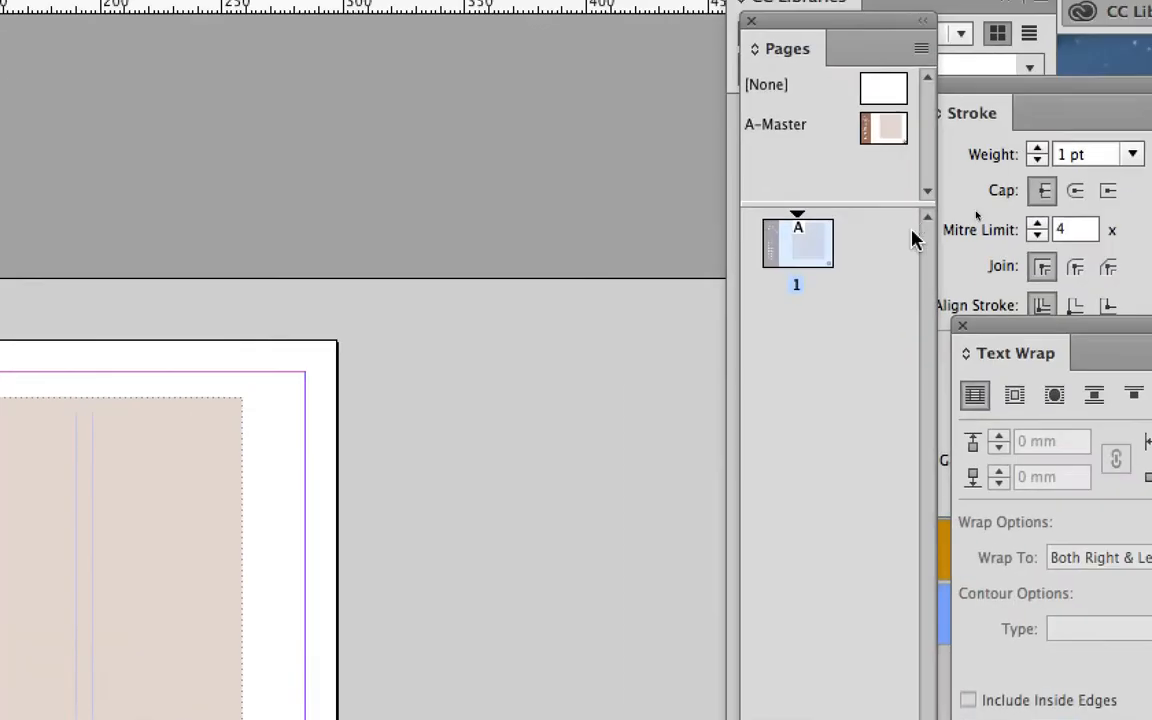
{"action": "left_click", "coordinate": [884, 132]}
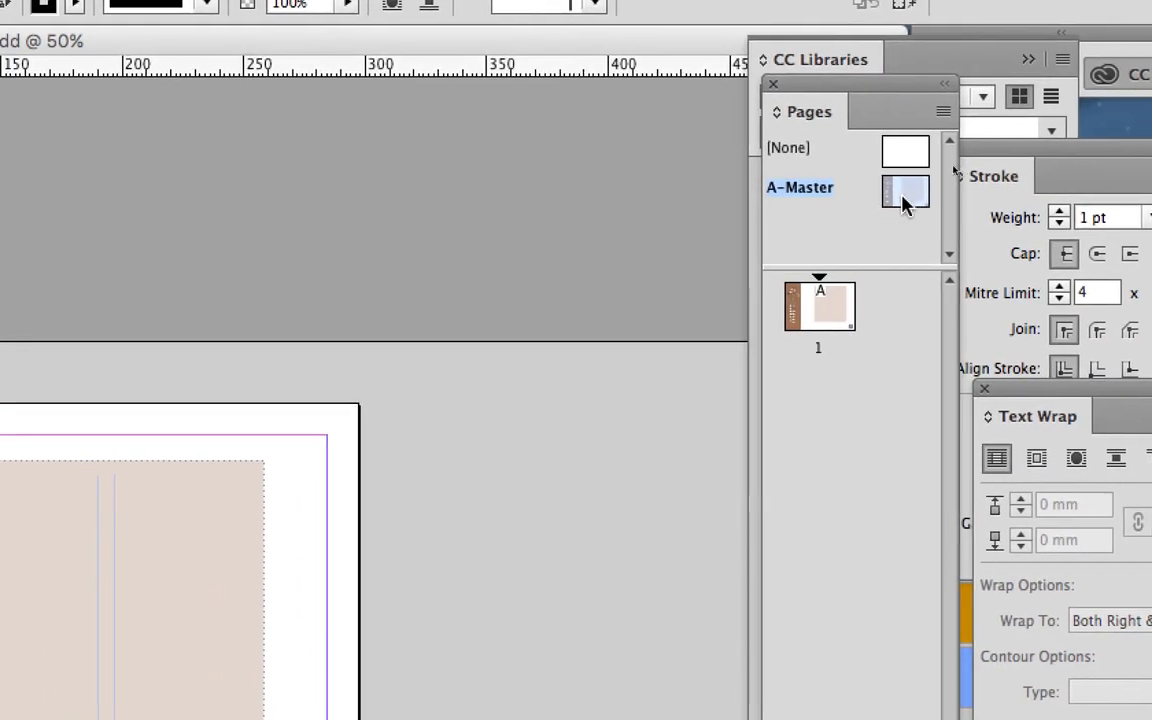
{"action": "double_click", "coordinate": [905, 195]}
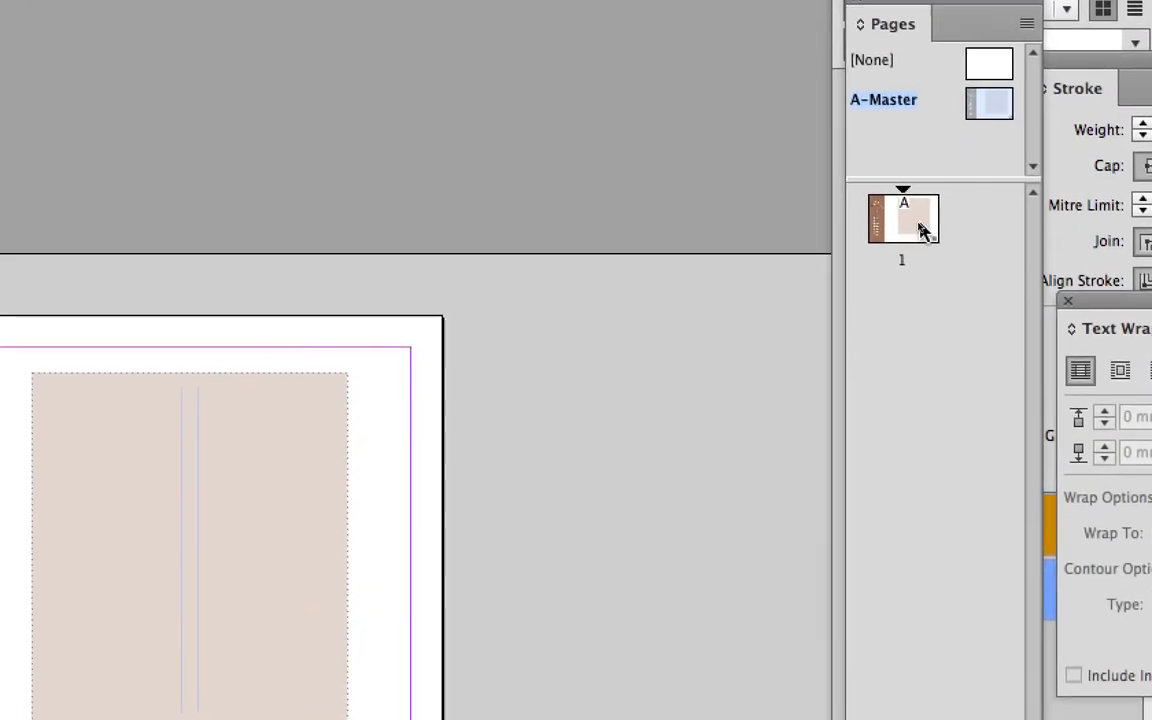
{"action": "left_click", "coordinate": [906, 228]}
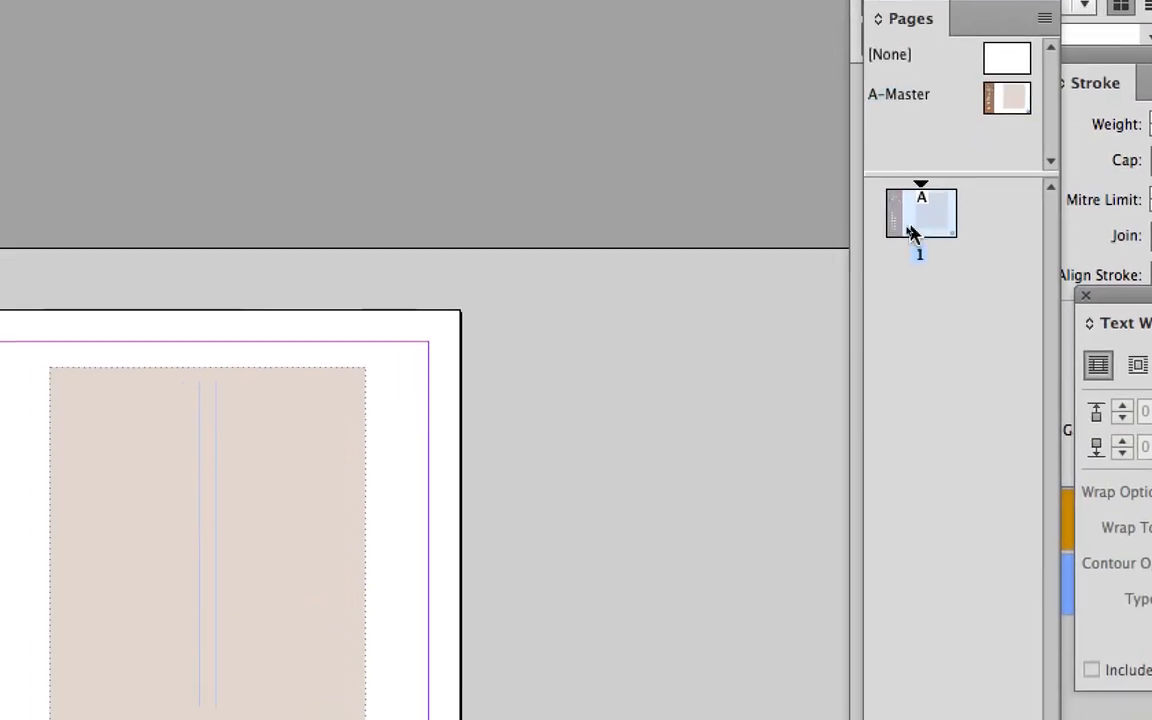
{"action": "key", "text": "ctrl+equal"}
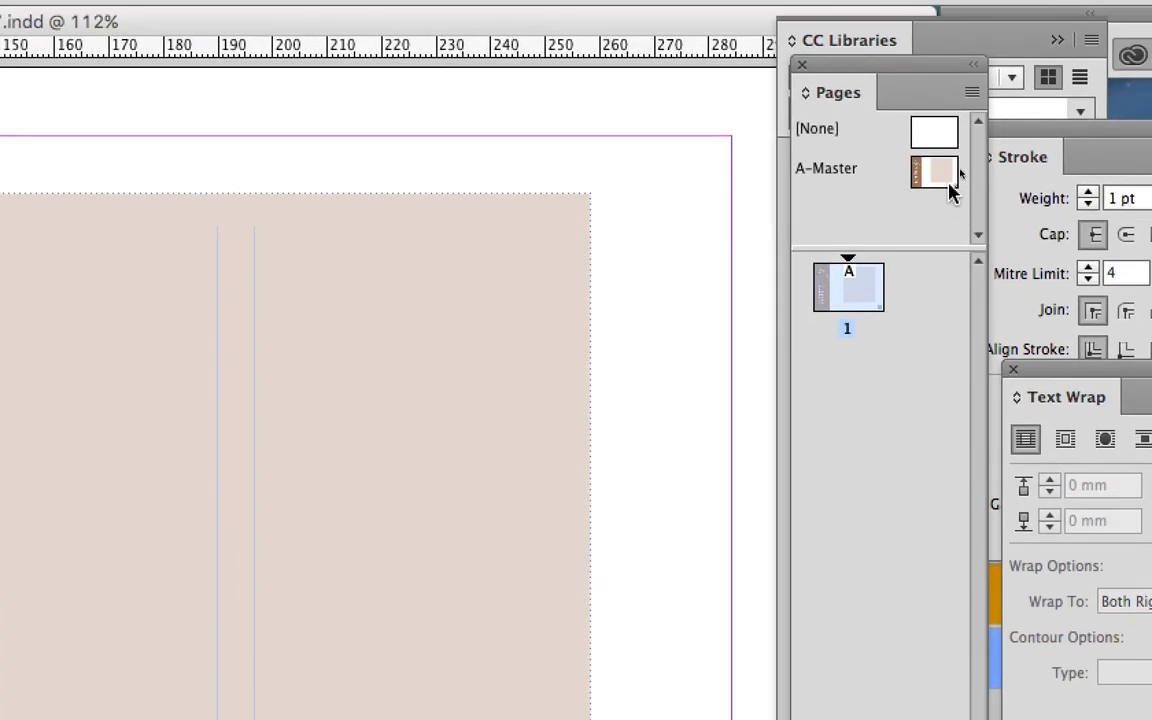
{"action": "left_click", "coordinate": [988, 132]}
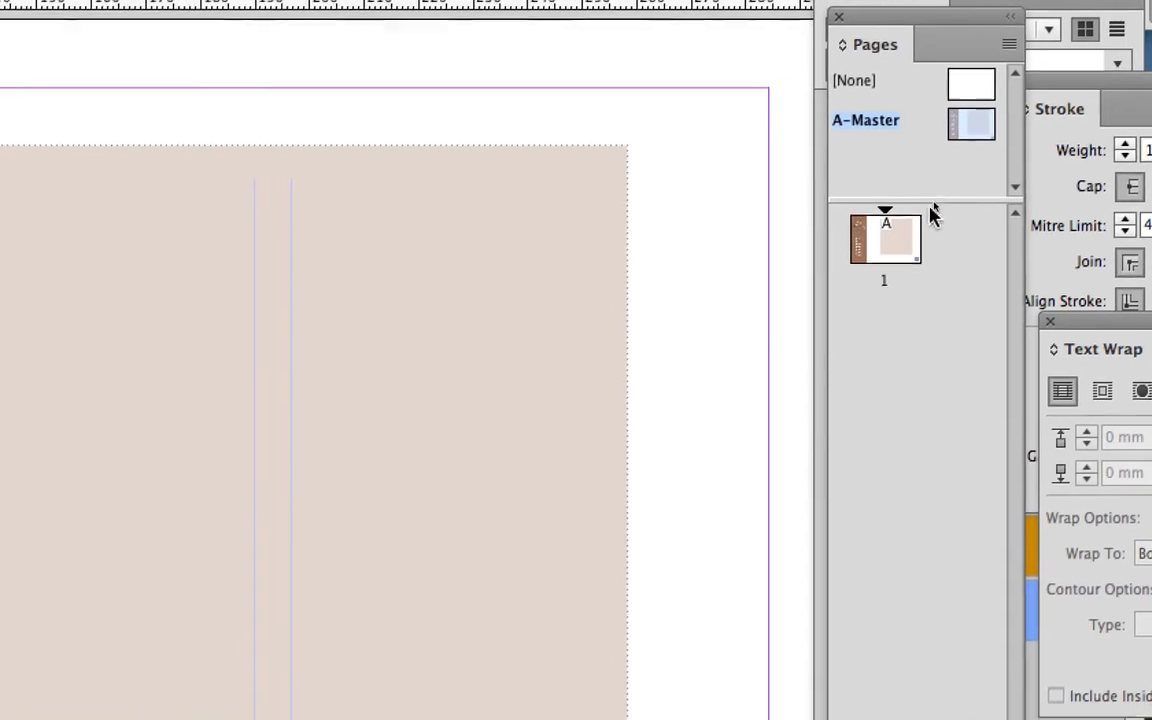
{"action": "left_click", "coordinate": [917, 228]}
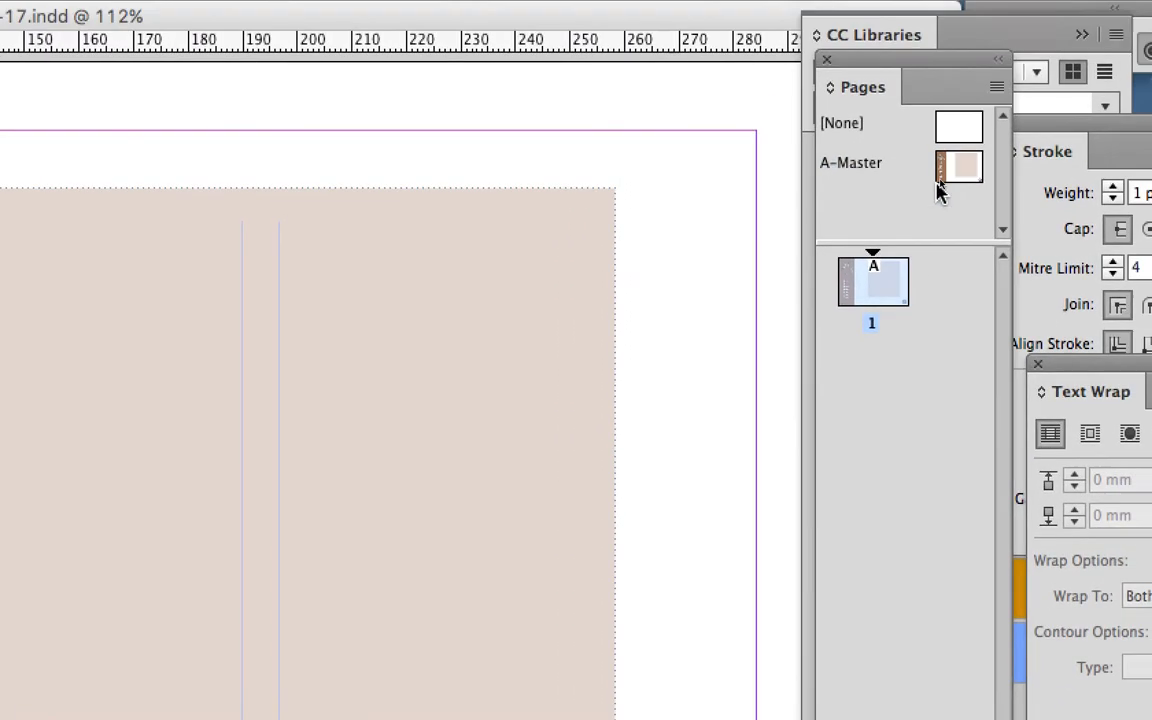
{"action": "left_click", "coordinate": [989, 110]}
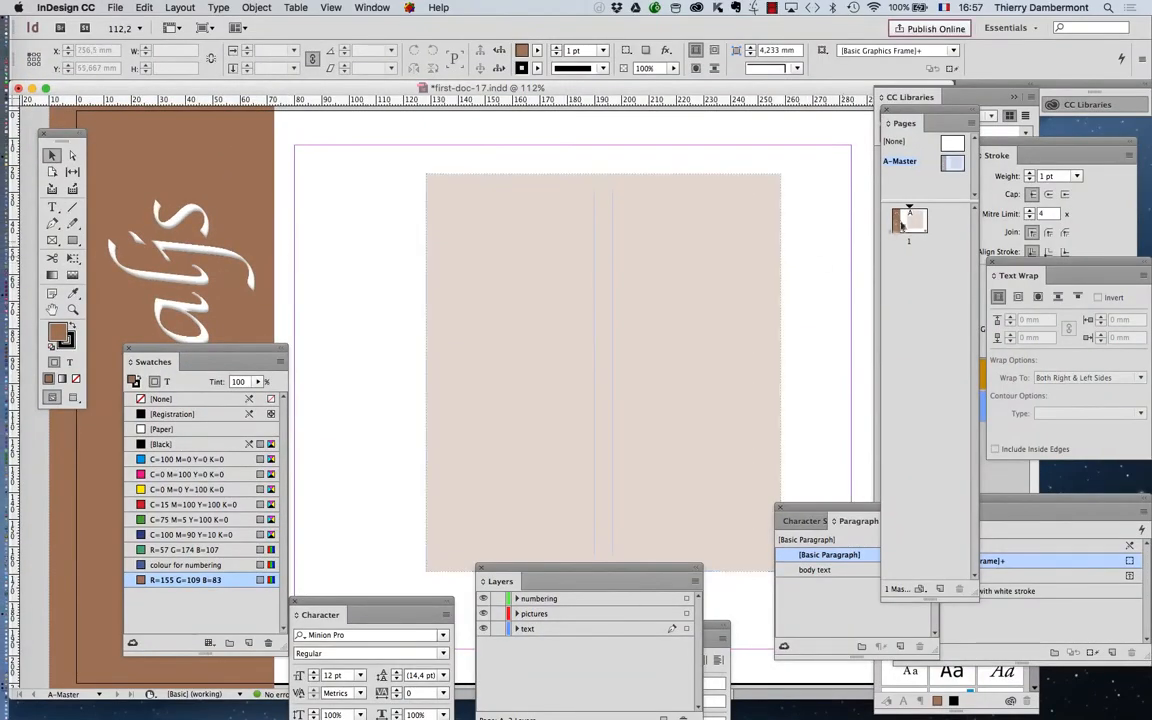
{"action": "double_click", "coordinate": [913, 224]}
Examine where the margin guides fall around the text frame on page 1 and on A-Master.
{"action": "left_click_drag", "start_coordinate": [266, 352], "coordinate": [236, 332]}
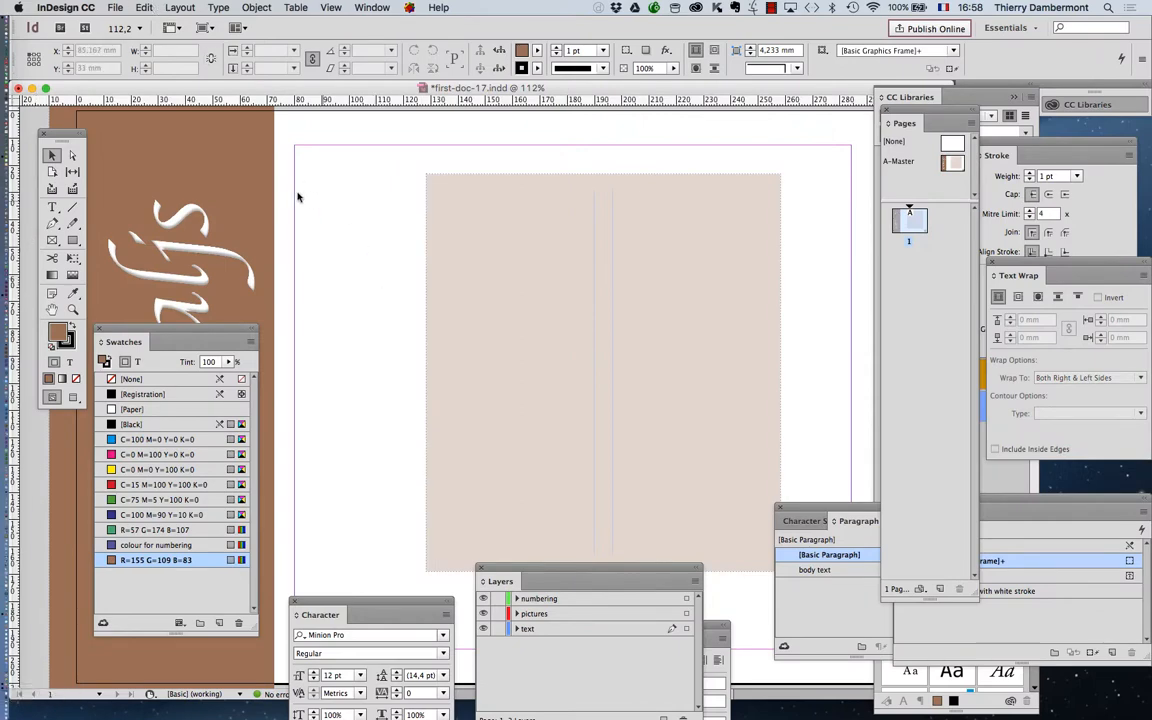
{"action": "key", "text": "super+1"}
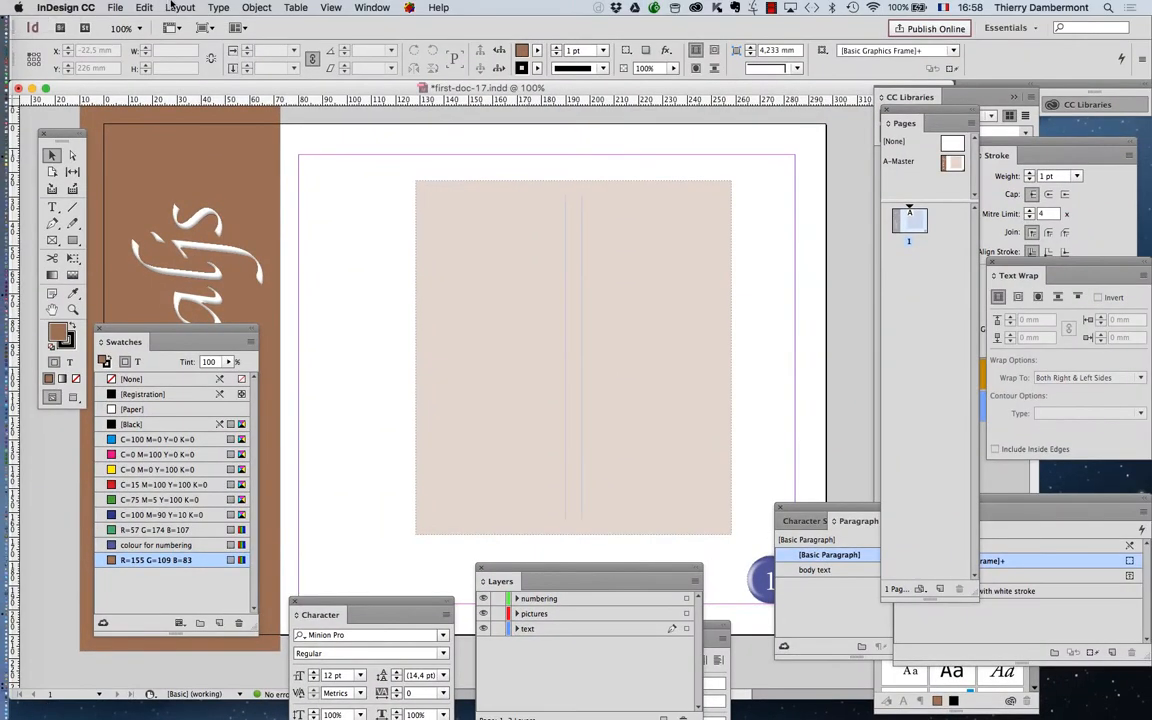
{"action": "left_click", "coordinate": [180, 7]}
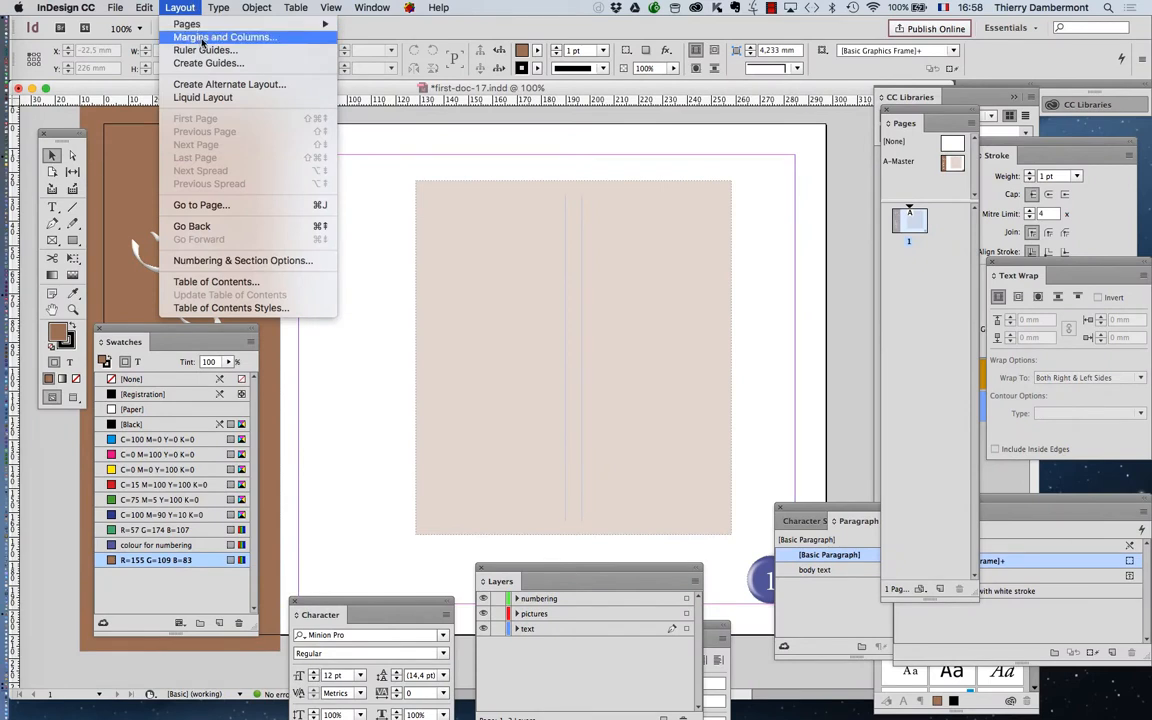
{"action": "left_click", "coordinate": [620, 92]}
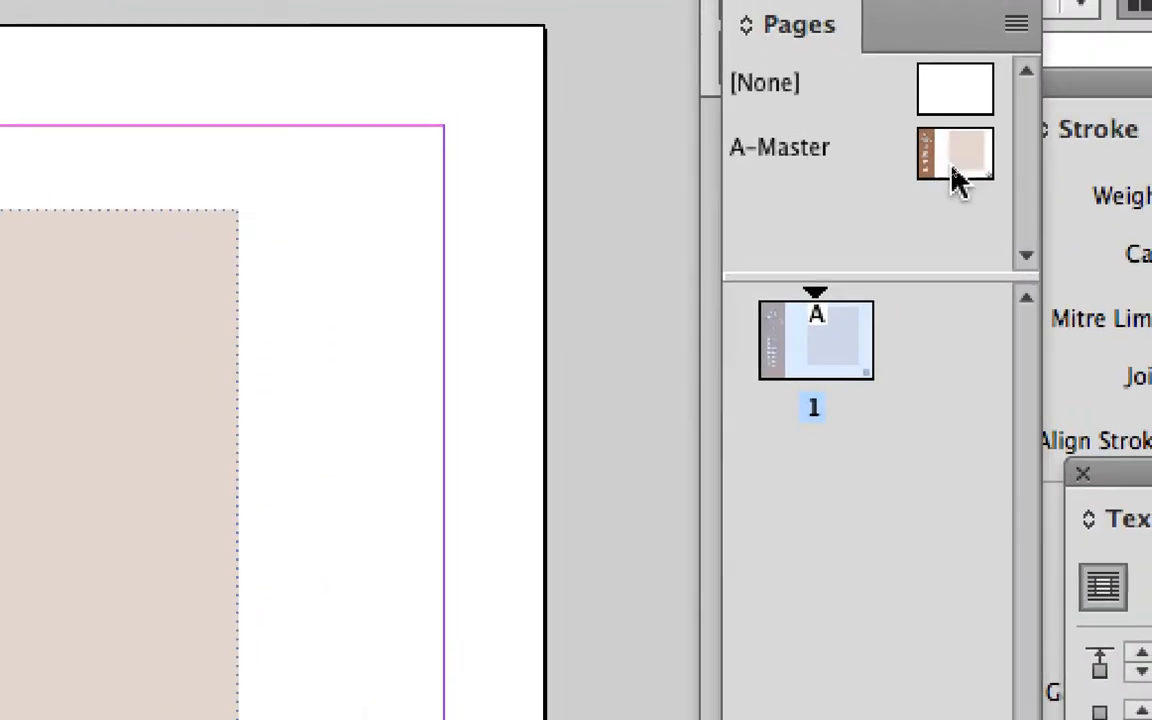
{"action": "left_click", "coordinate": [958, 183]}
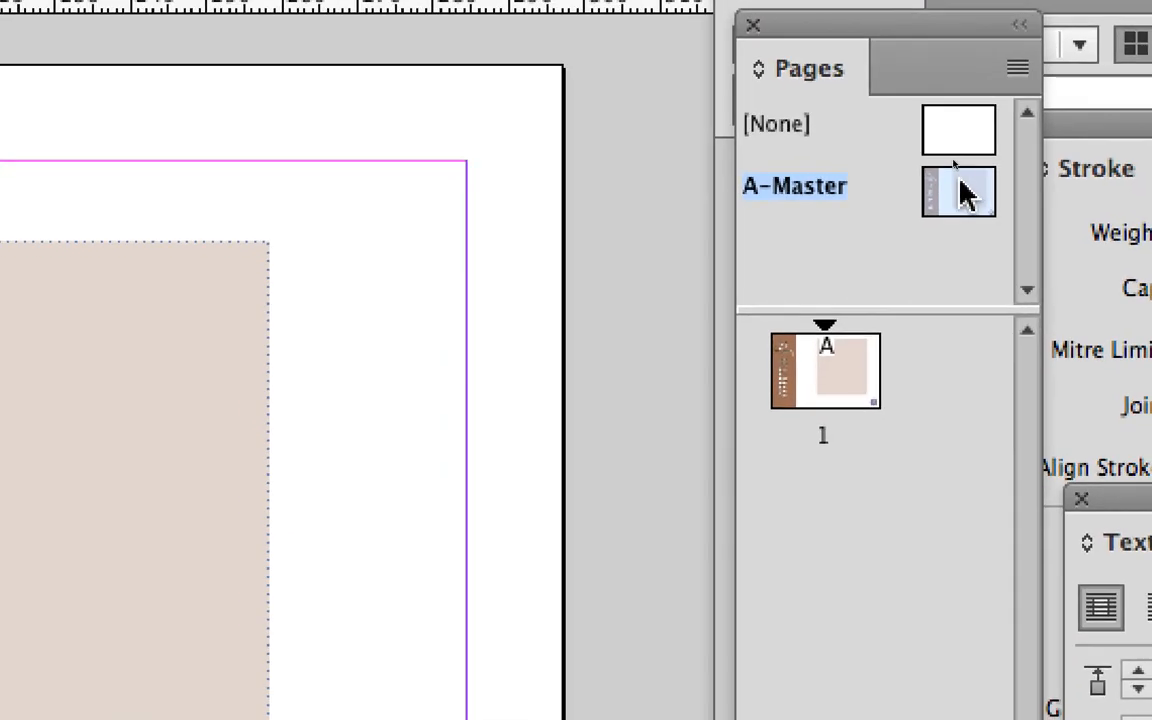
{"action": "left_click_drag", "start_coordinate": [951, 175], "coordinate": [839, 392]}
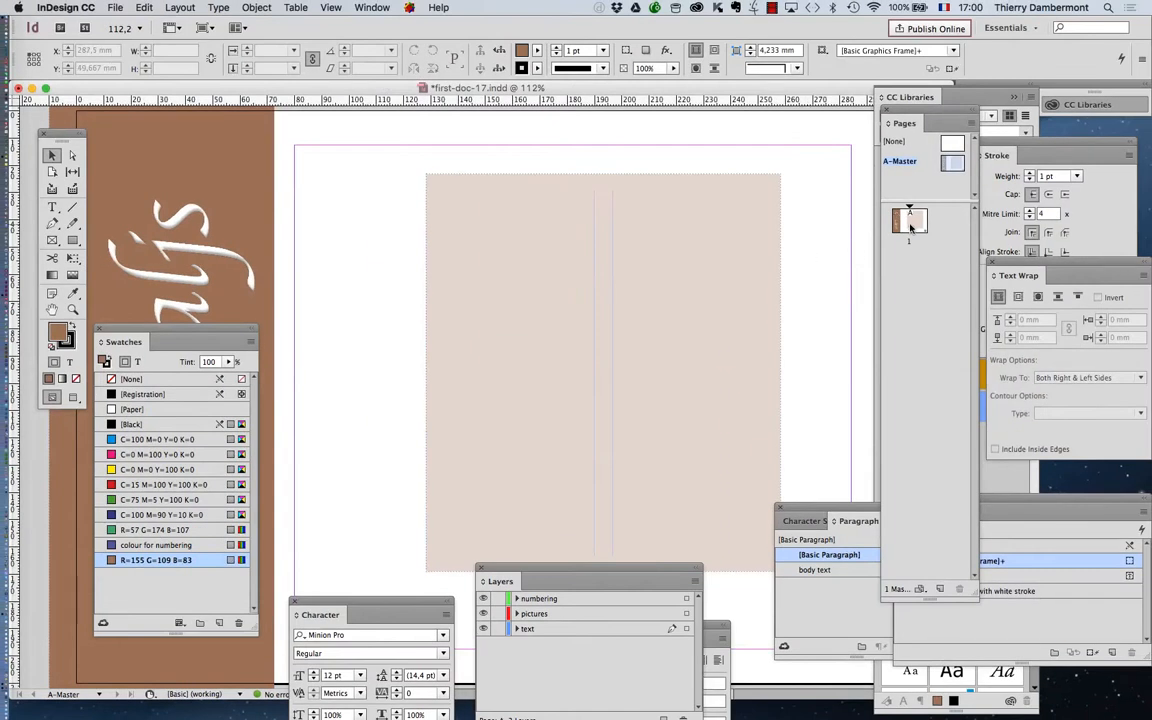
Show the whole of page 1 and move Swatches clear of the brown banner.
{"action": "left_click", "coordinate": [910, 225]}
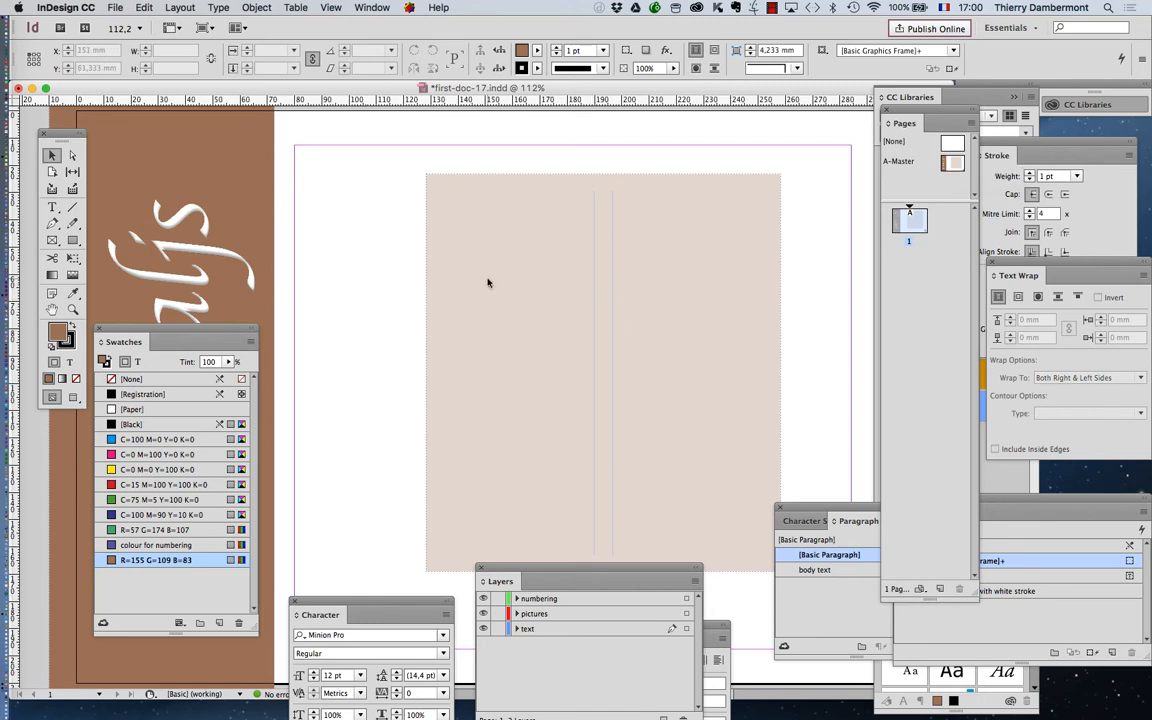
{"action": "scroll", "coordinate": [489, 283], "scroll_direction": "down", "scroll_amount": 2}
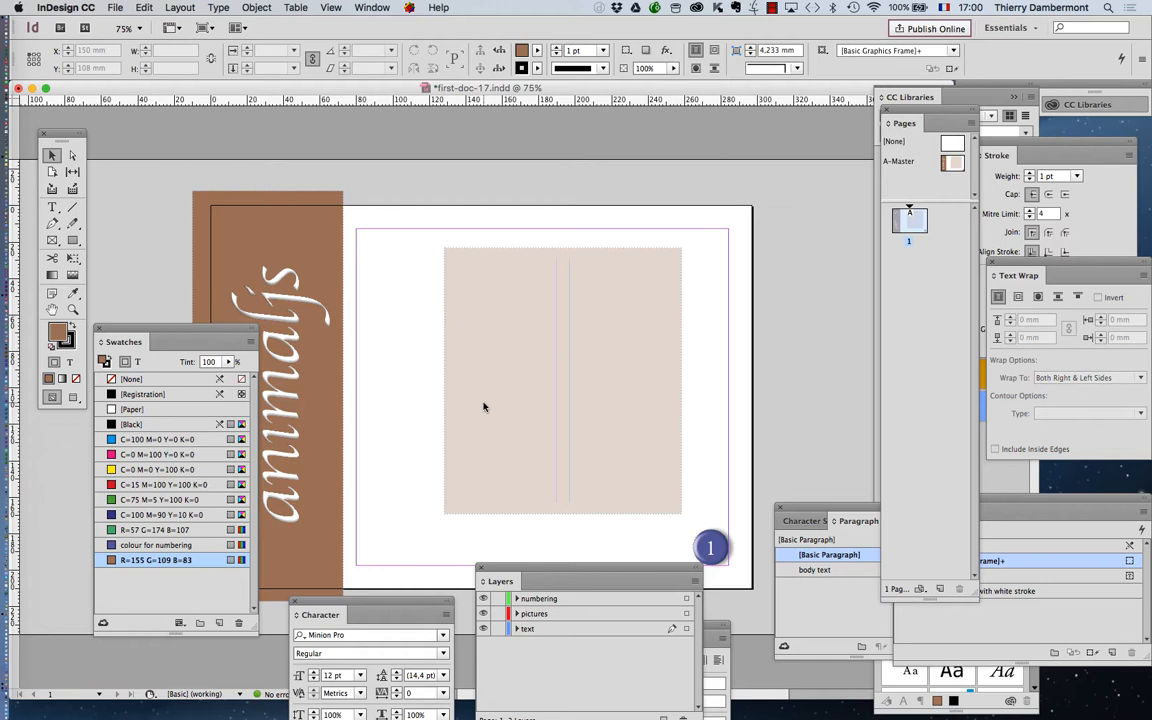
{"action": "left_click_drag", "start_coordinate": [222, 334], "coordinate": [136, 490]}
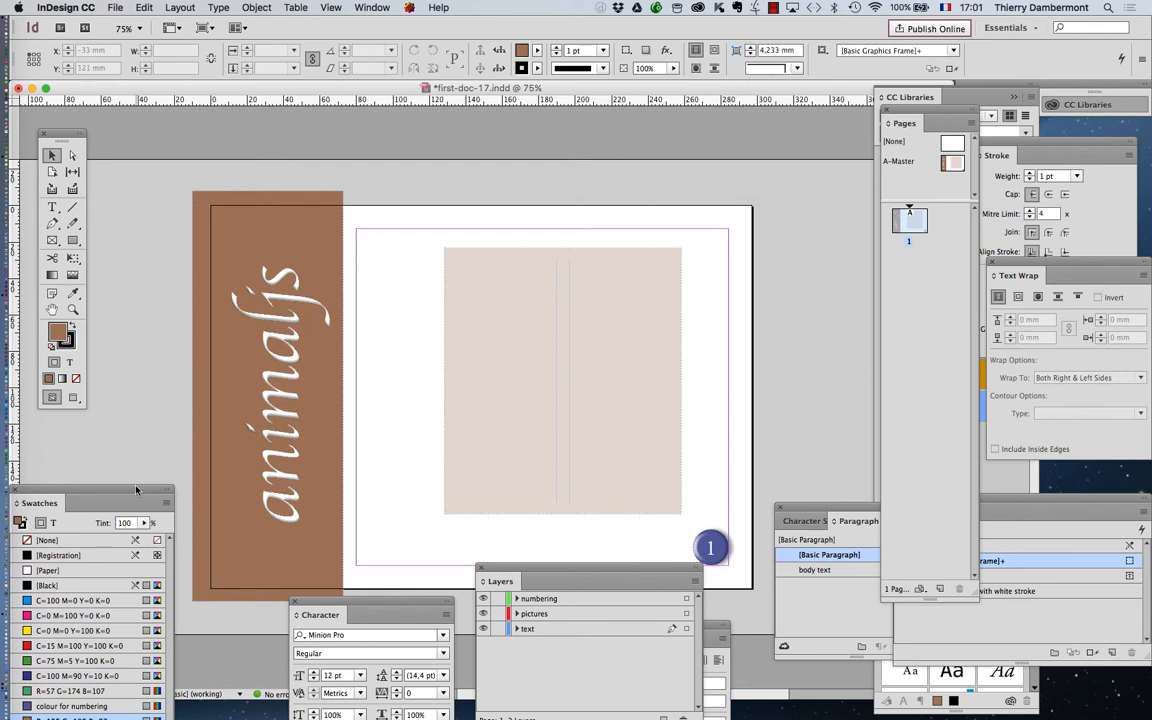
On A-Master, stretch the body text frame from its upper-left and lower-right corners out to the margin guides.
{"action": "double_click", "coordinate": [953, 164]}
{"action": "left_click", "coordinate": [553, 270]}
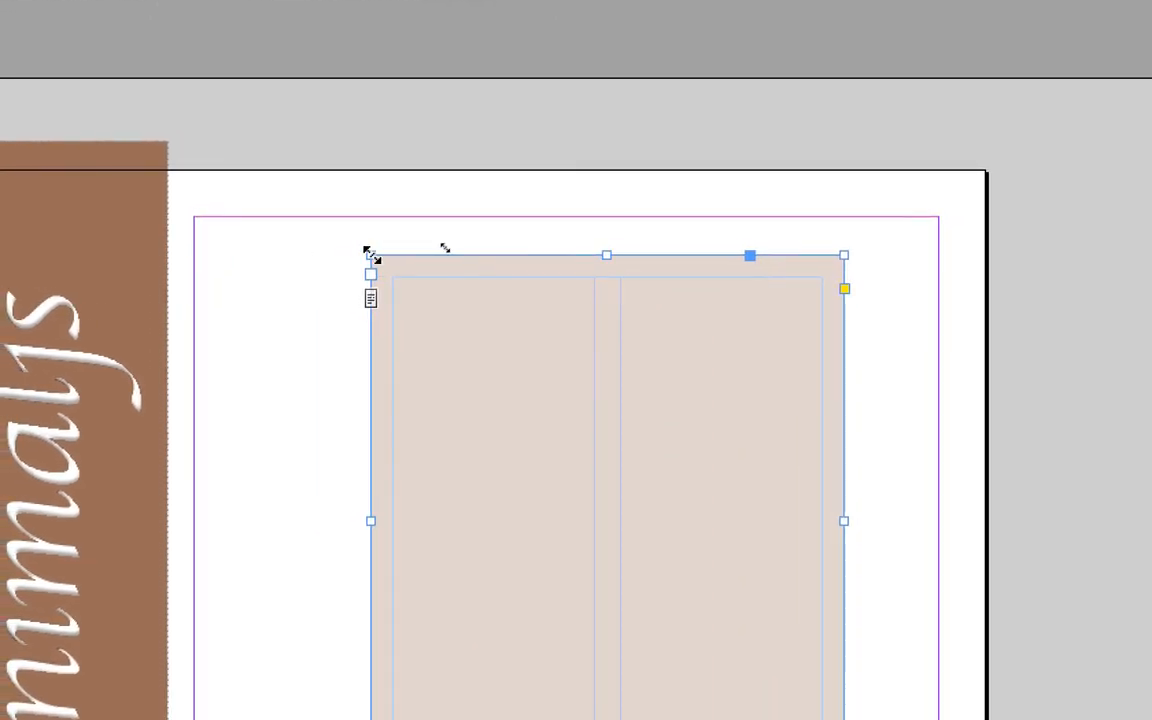
{"action": "left_click_drag", "start_coordinate": [870, 371], "coordinate": [834, 378]}
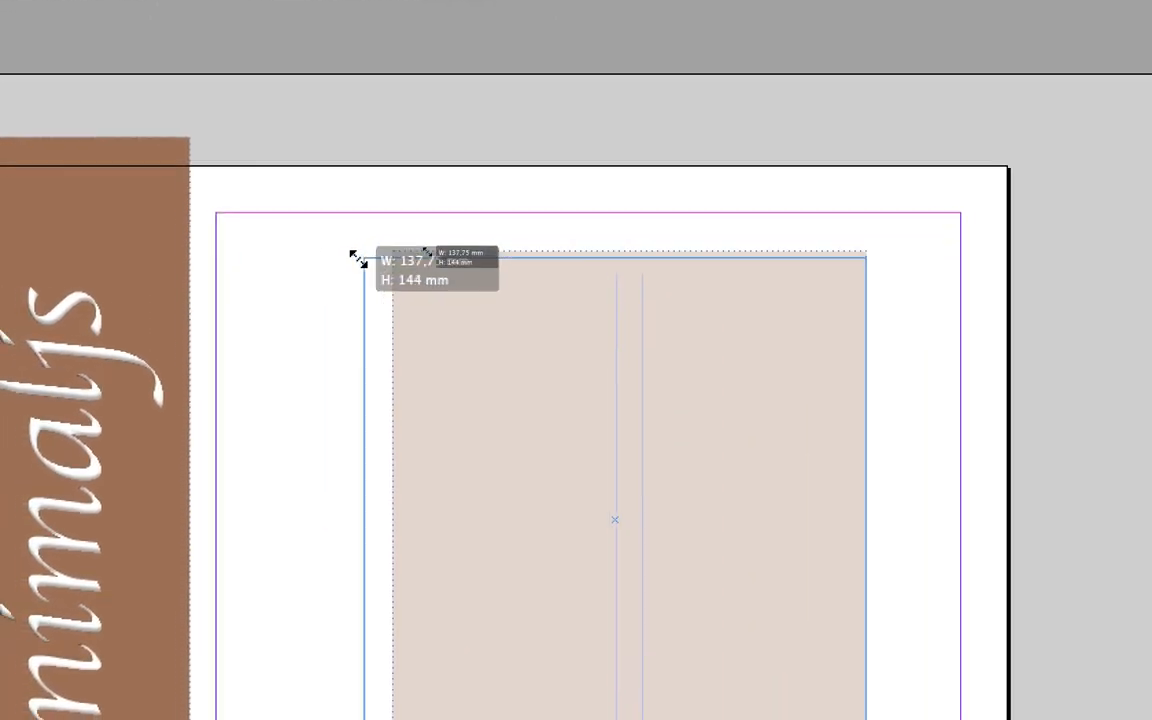
{"action": "left_click_drag", "start_coordinate": [358, 258], "coordinate": [301, 242]}
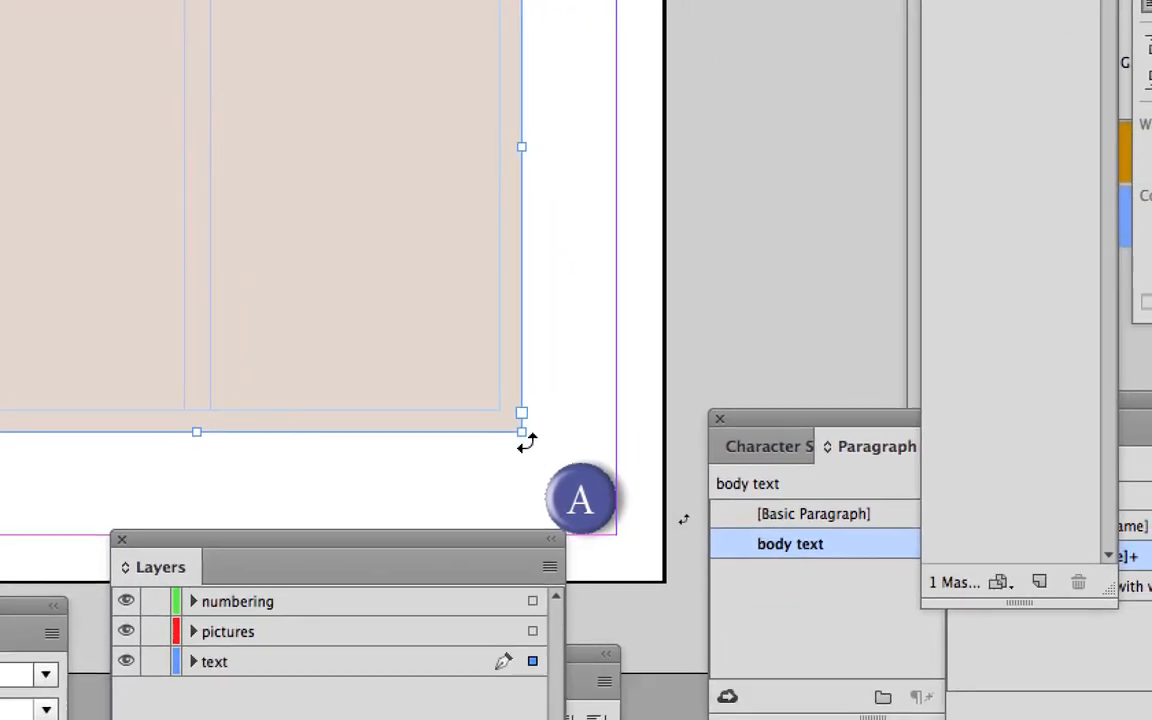
{"action": "left_click_drag", "start_coordinate": [521, 432], "coordinate": [607, 533]}
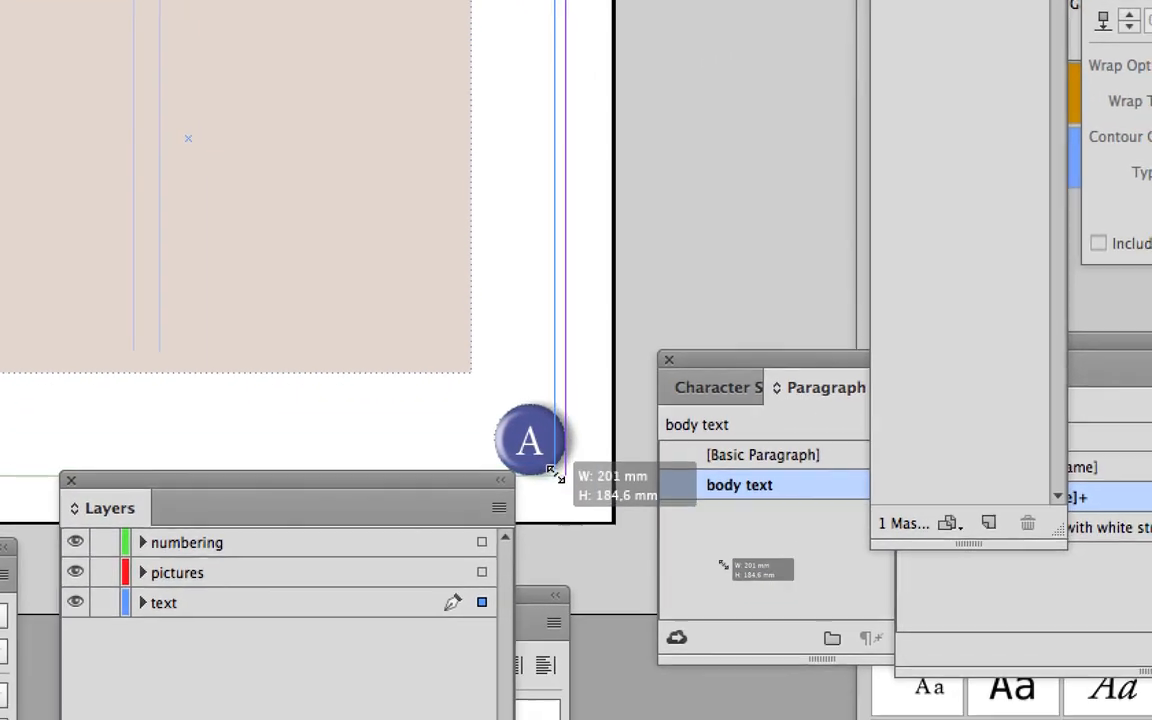
{"action": "left_click_drag", "start_coordinate": [557, 474], "coordinate": [565, 474]}
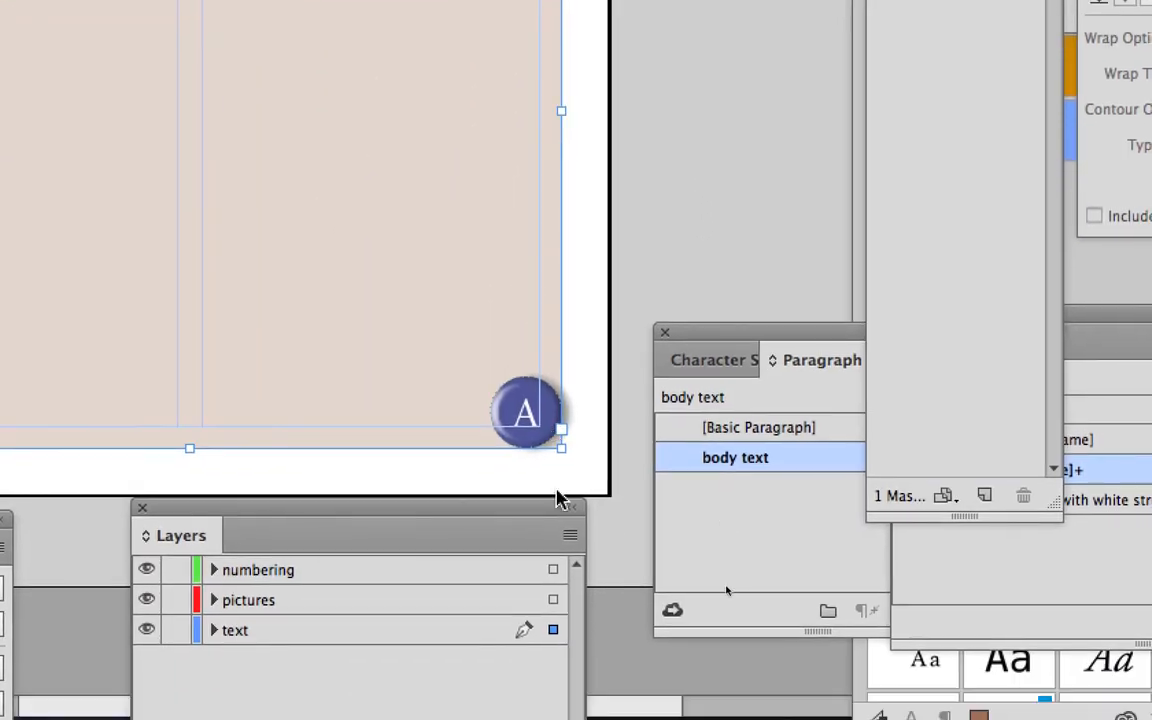
Move Layers away from the page-number badge and inspect the frame's lower-right corner up close against the margins.
{"action": "scroll", "coordinate": [572, 462], "scroll_direction": "up", "scroll_amount": 5}
{"action": "left_click_drag", "start_coordinate": [525, 508], "coordinate": [743, 621]}
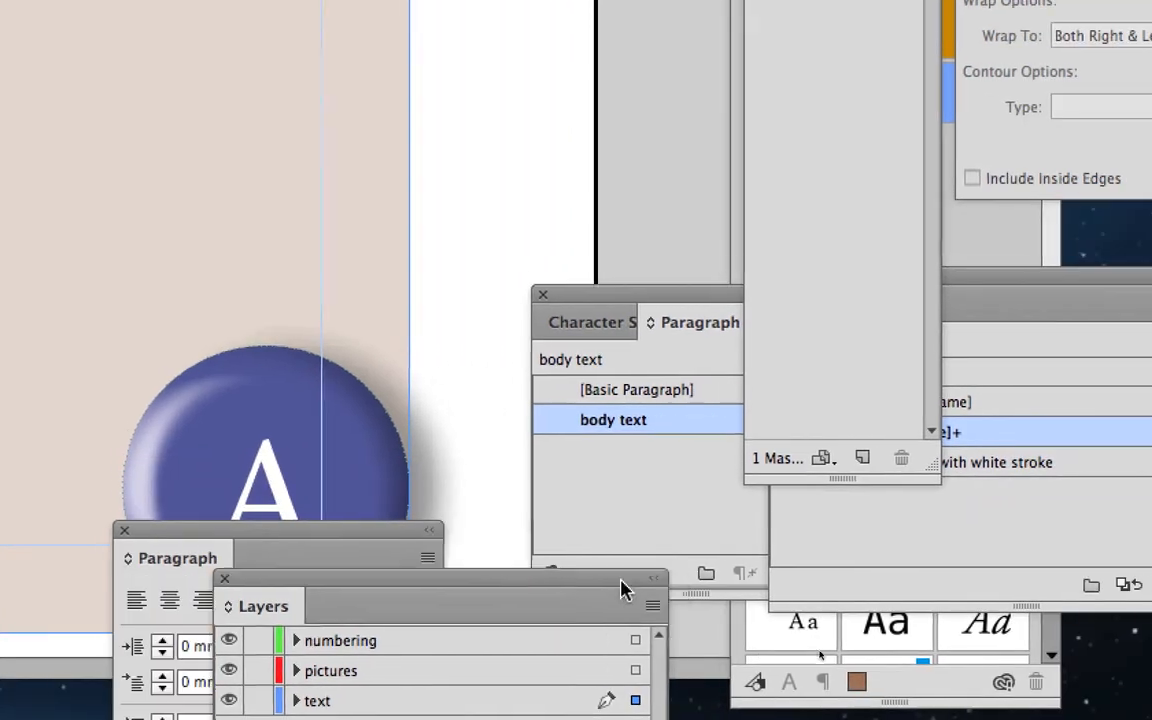
{"action": "left_click_drag", "start_coordinate": [621, 580], "coordinate": [604, 645]}
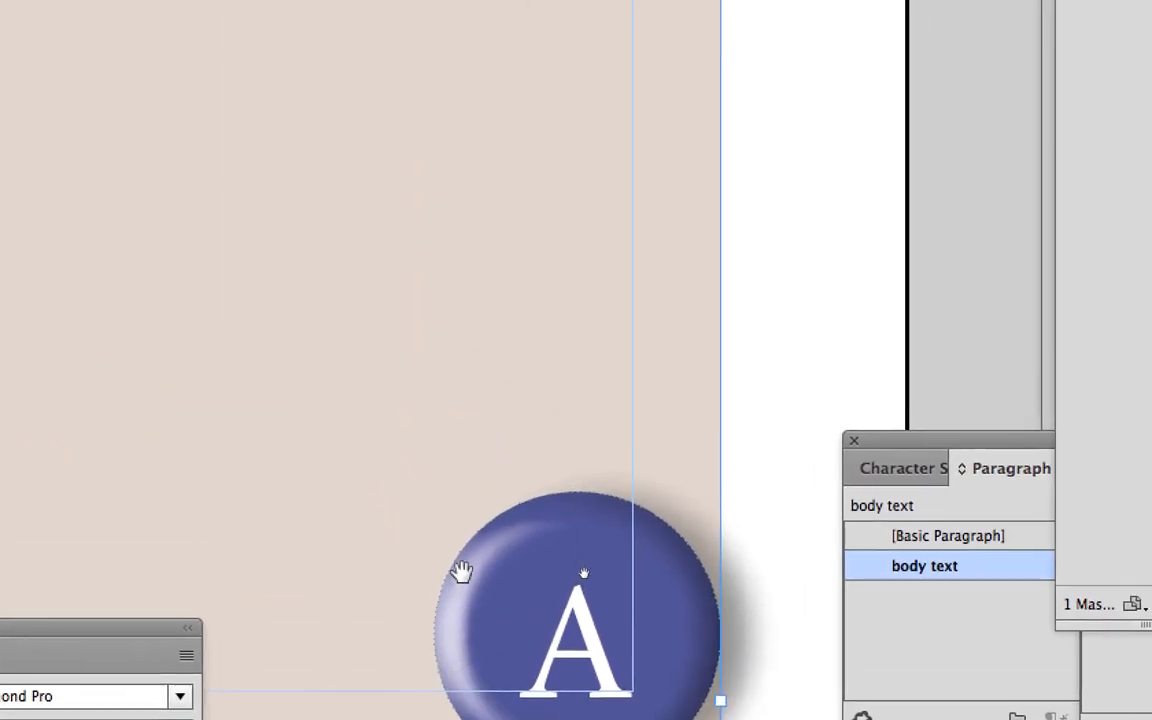
{"action": "left_click_drag", "start_coordinate": [461, 572], "coordinate": [442, 283]}
Align the text frame's upper-left corner exactly with the top margin and the 80 mm left margin.
{"action": "key", "text": "super+minus"}
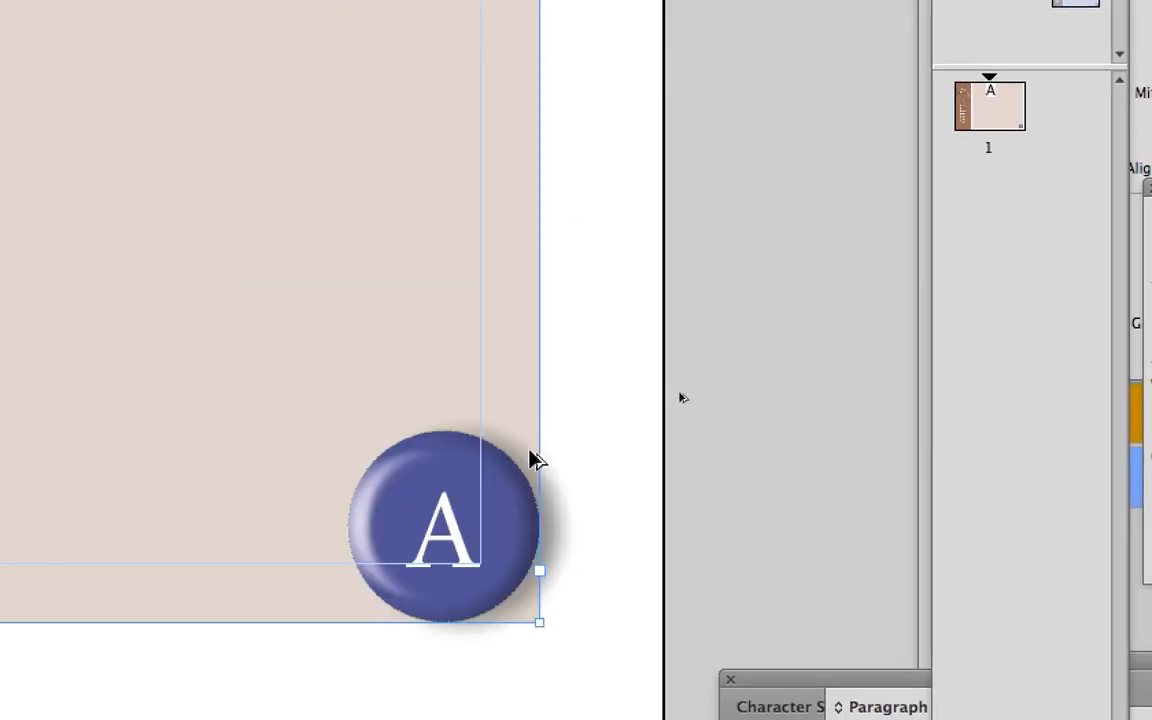
{"action": "key", "text": "super+minus"}
{"action": "left_click_drag", "start_coordinate": [303, 311], "coordinate": [649, 582]}
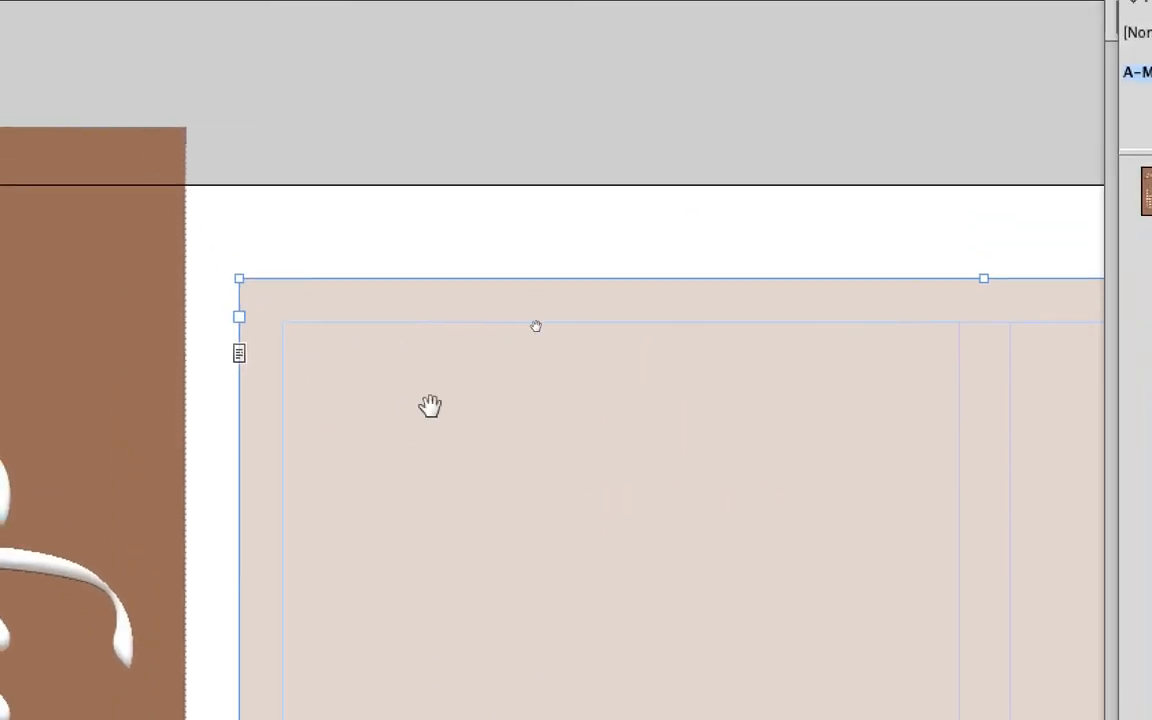
{"action": "key", "text": "super+equal"}
{"action": "key", "text": "super+equal"}
{"action": "key", "text": "super+equal"}
{"action": "key", "text": "super+equal"}
{"action": "key", "text": "super+equal"}
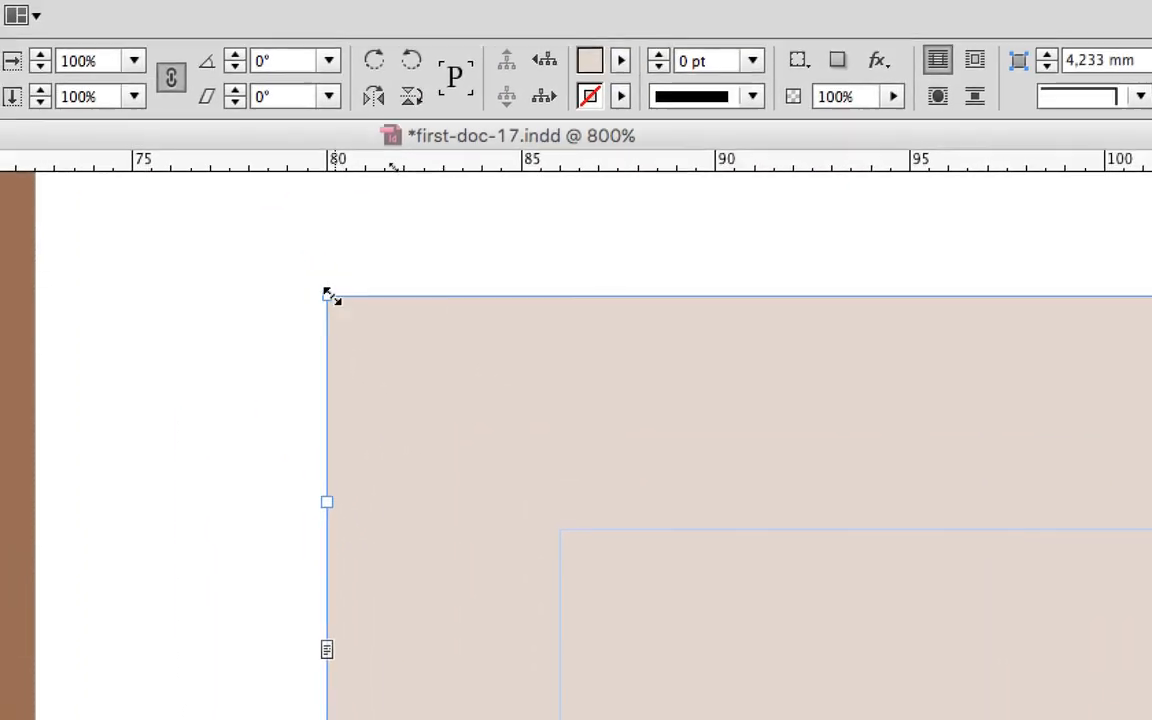
{"action": "mouse_move", "coordinate": [331, 296]}
{"action": "left_mouse_down"}
{"action": "mouse_move", "coordinate": [388, 360]}
{"action": "mouse_move", "coordinate": [323, 296]}
{"action": "left_mouse_up"}
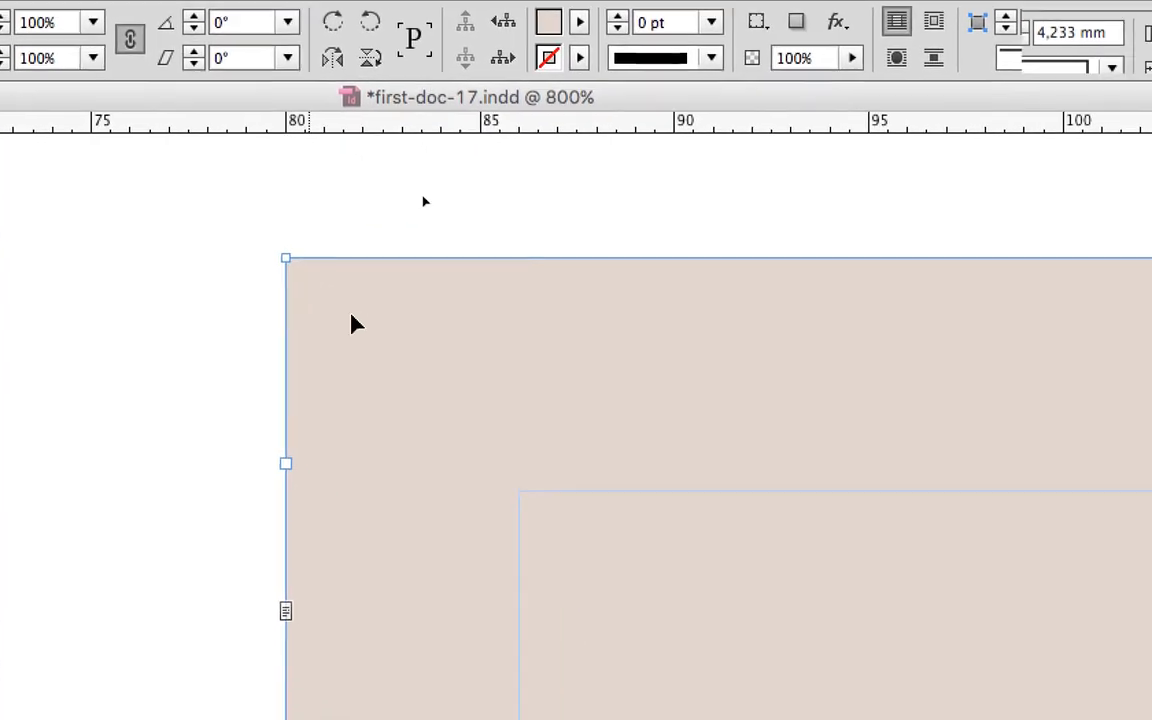
Set the master's body text frame to 3 columns in Text Frame Options.
{"action": "key", "text": "super+minus"}
{"action": "key", "text": "super+minus"}
{"action": "key", "text": "super+minus"}
{"action": "key", "text": "super+minus"}
{"action": "key", "text": "super+minus"}
{"action": "key", "text": "super+minus"}
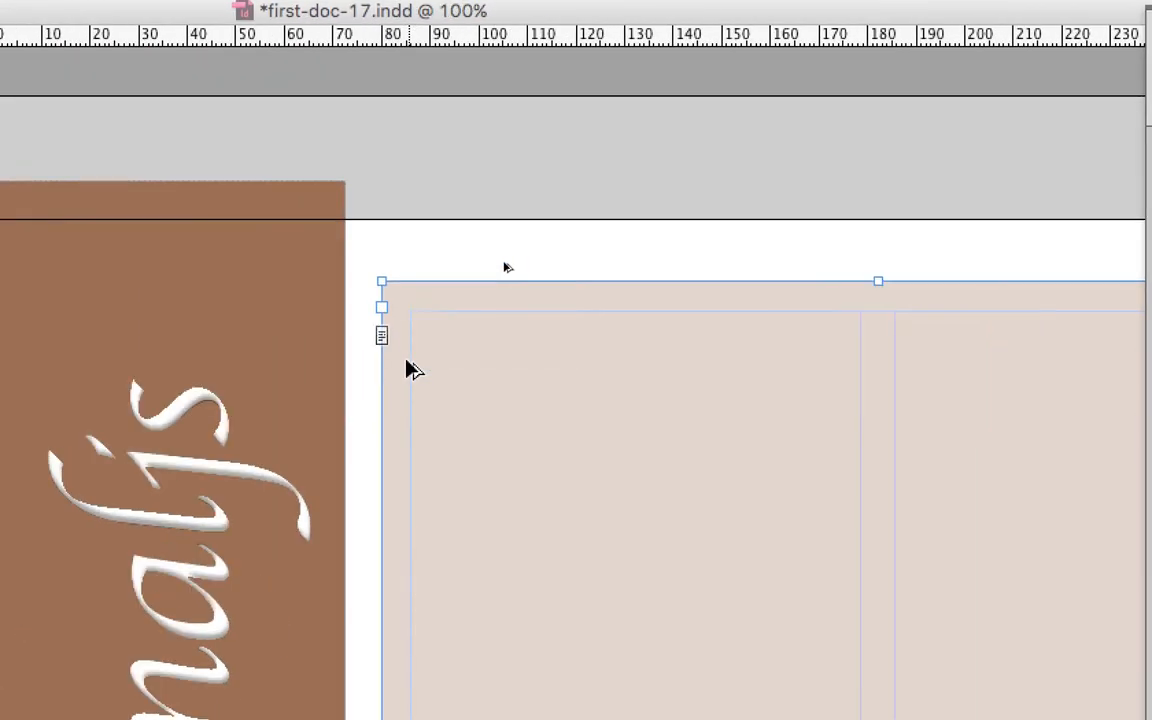
{"action": "key", "text": "super+minus"}
{"action": "key", "text": "super+minus"}
{"action": "key", "text": "super+minus"}
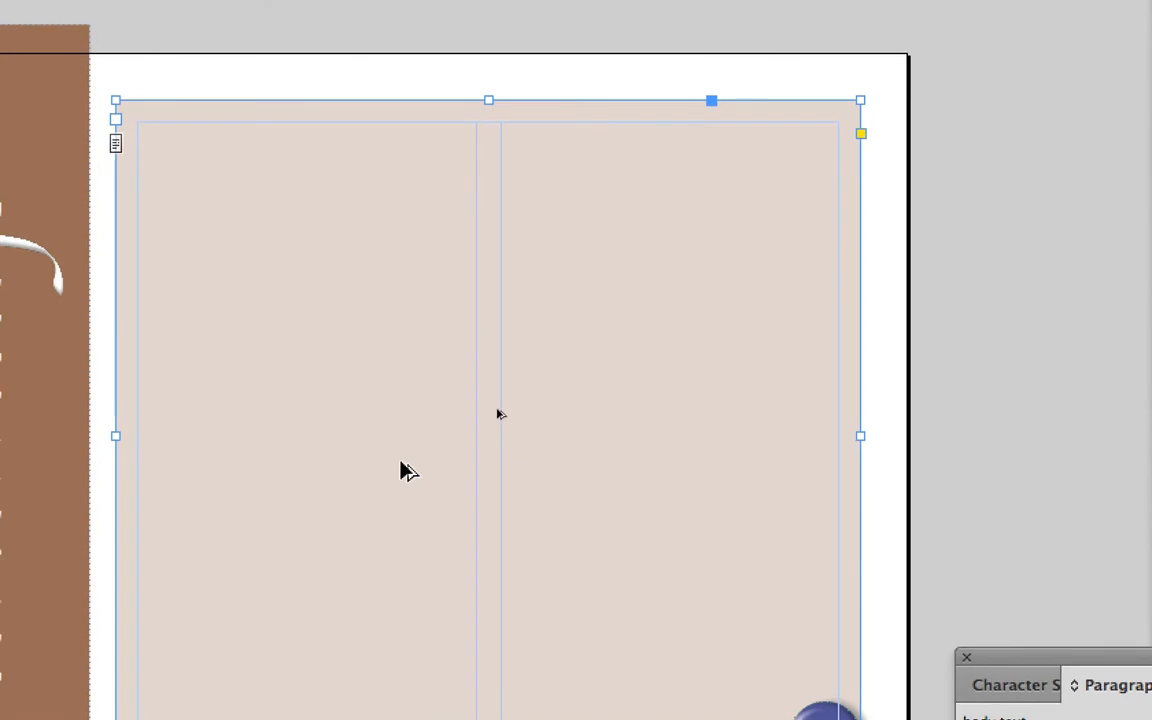
{"action": "key", "text": "super+minus"}
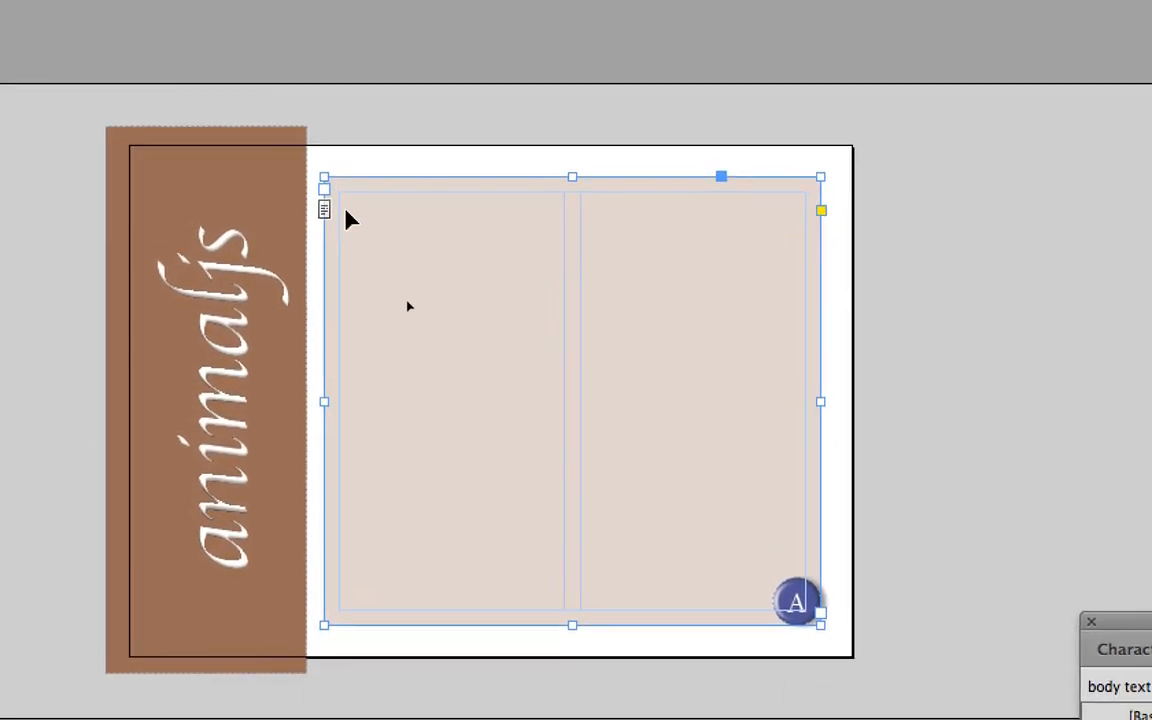
{"action": "key", "text": "super+b"}
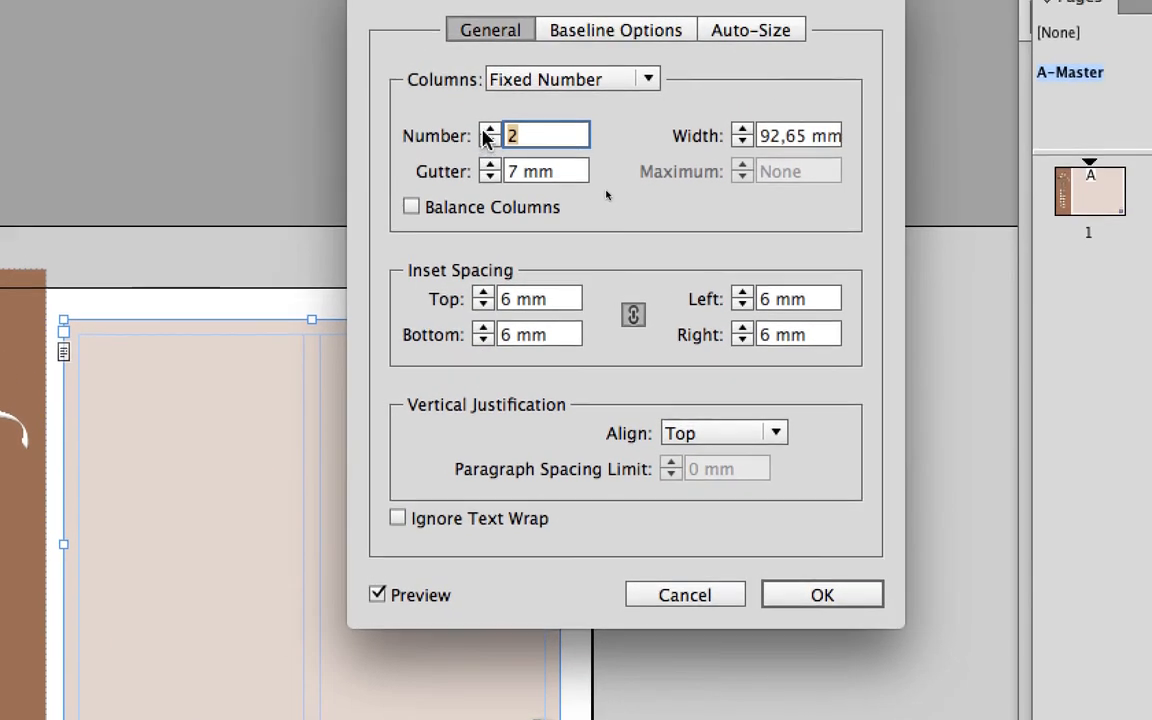
{"action": "left_click", "coordinate": [751, 1]}
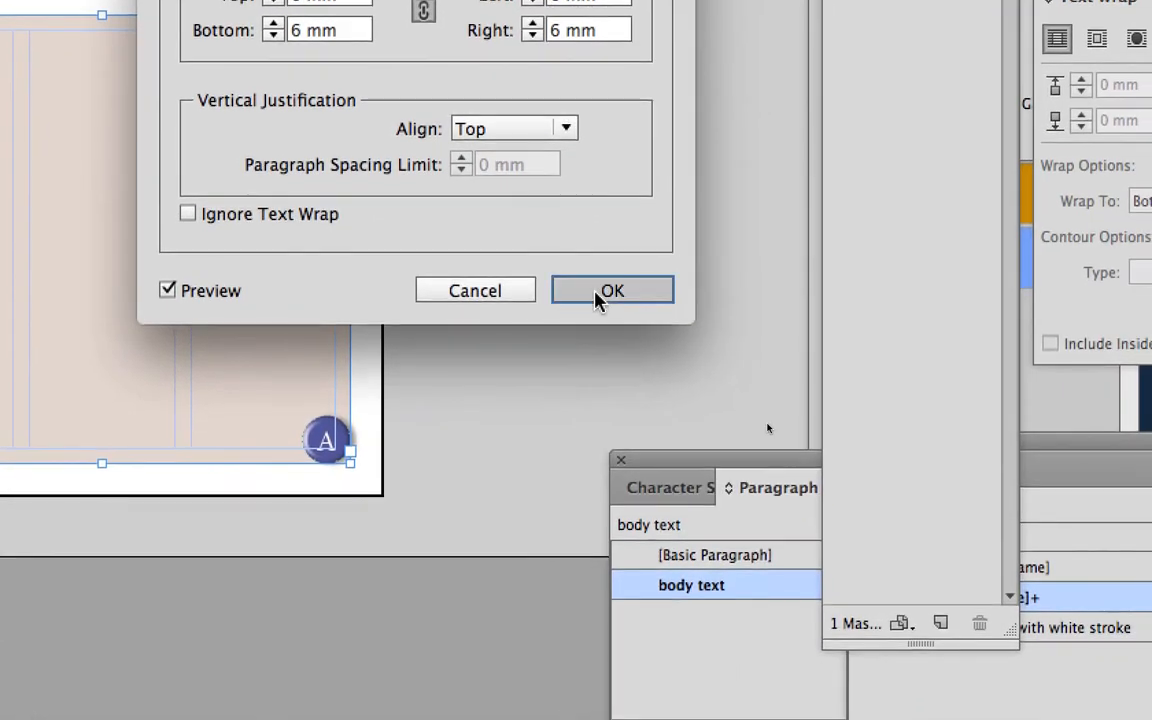
{"action": "left_click", "coordinate": [818, 597]}
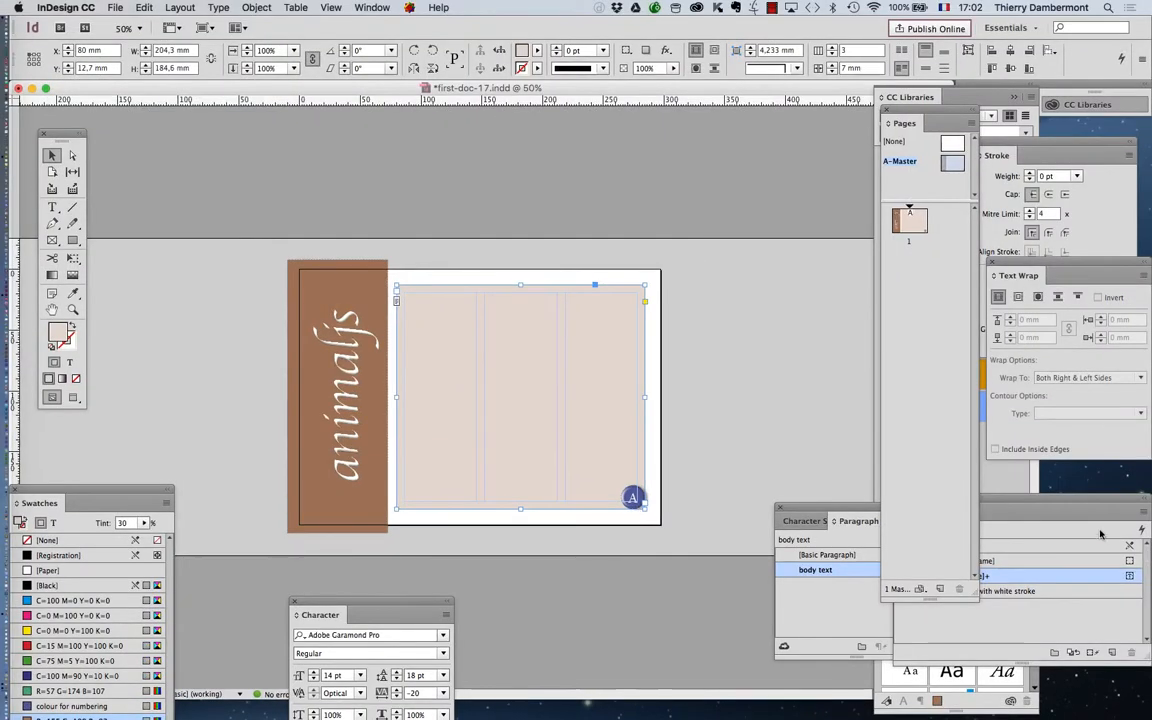
Move Pages closer to the layout and insert 3 pages after page 1, based on A-Master.
{"action": "key", "text": "super+minus"}
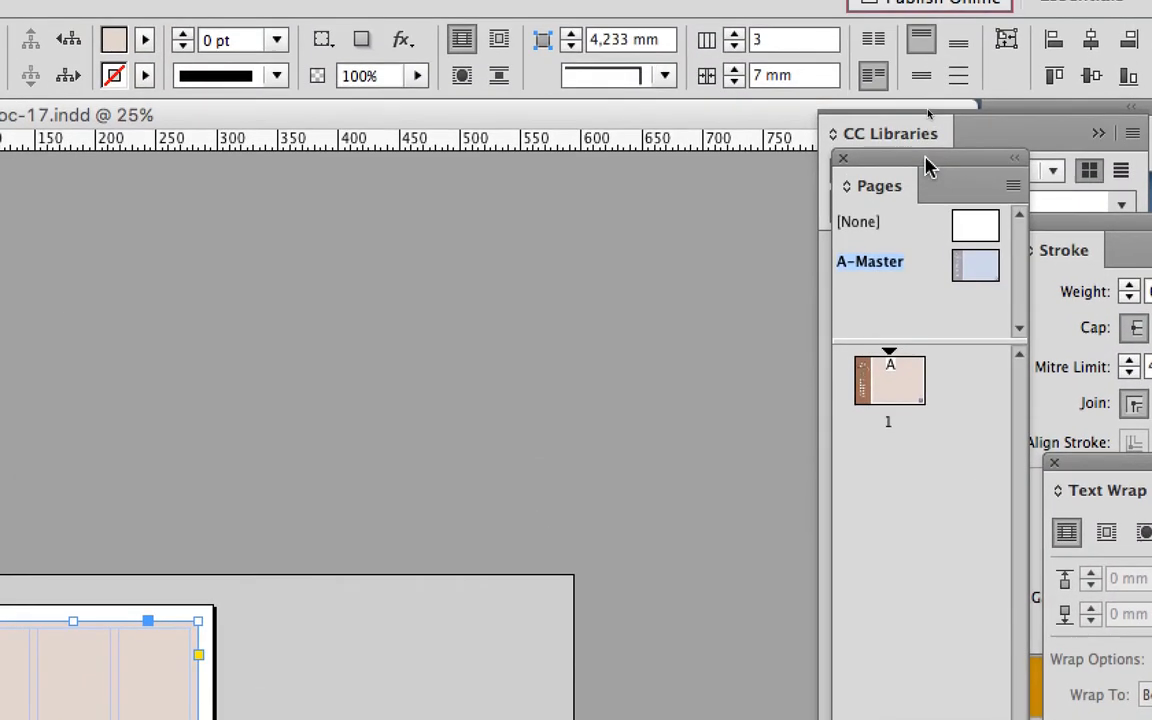
{"action": "left_click_drag", "start_coordinate": [928, 165], "coordinate": [613, 172]}
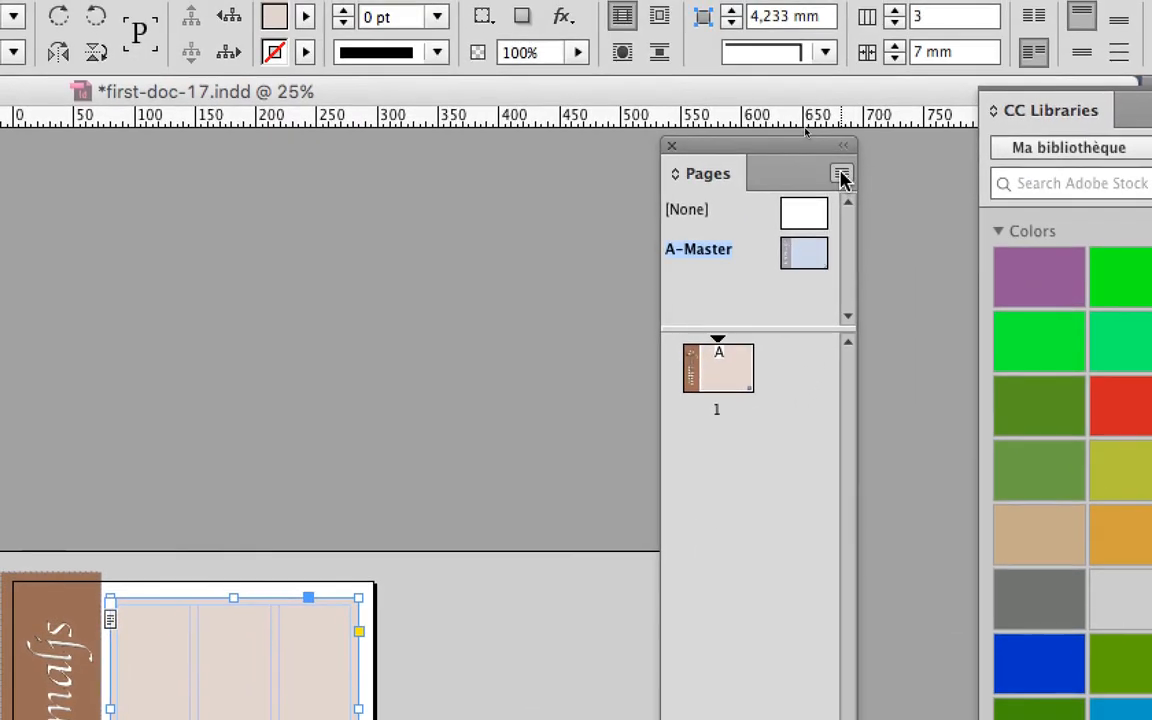
{"action": "left_click", "coordinate": [841, 176]}
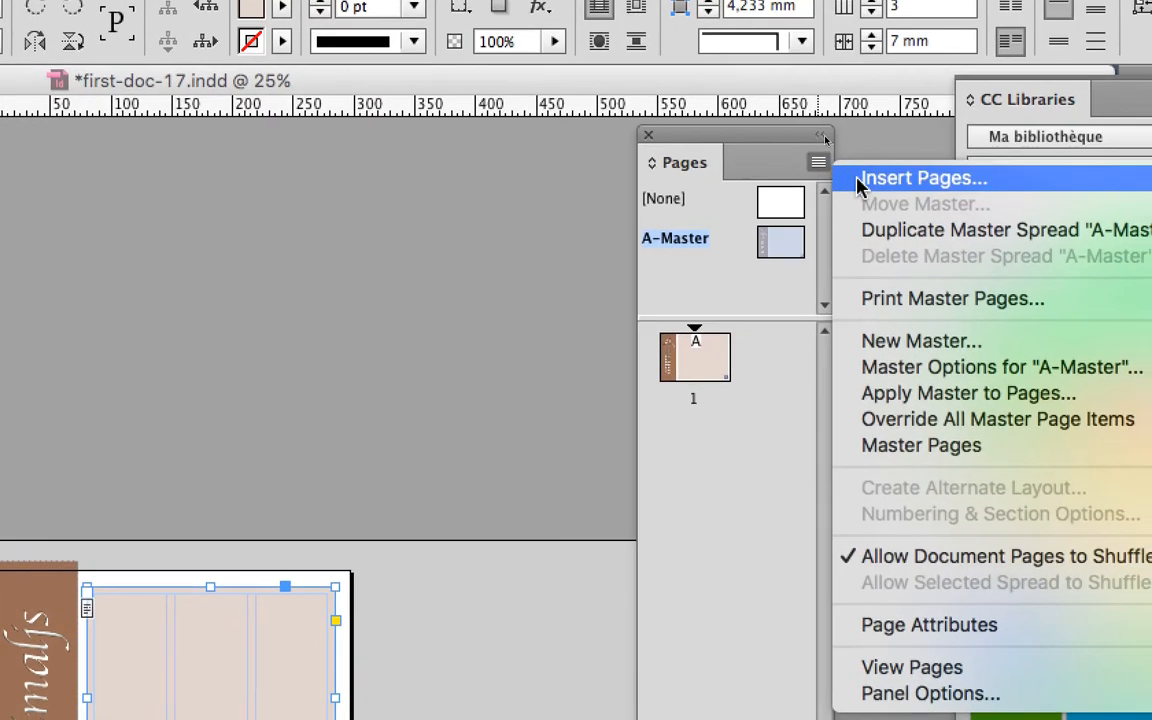
{"action": "left_click", "coordinate": [900, 178]}
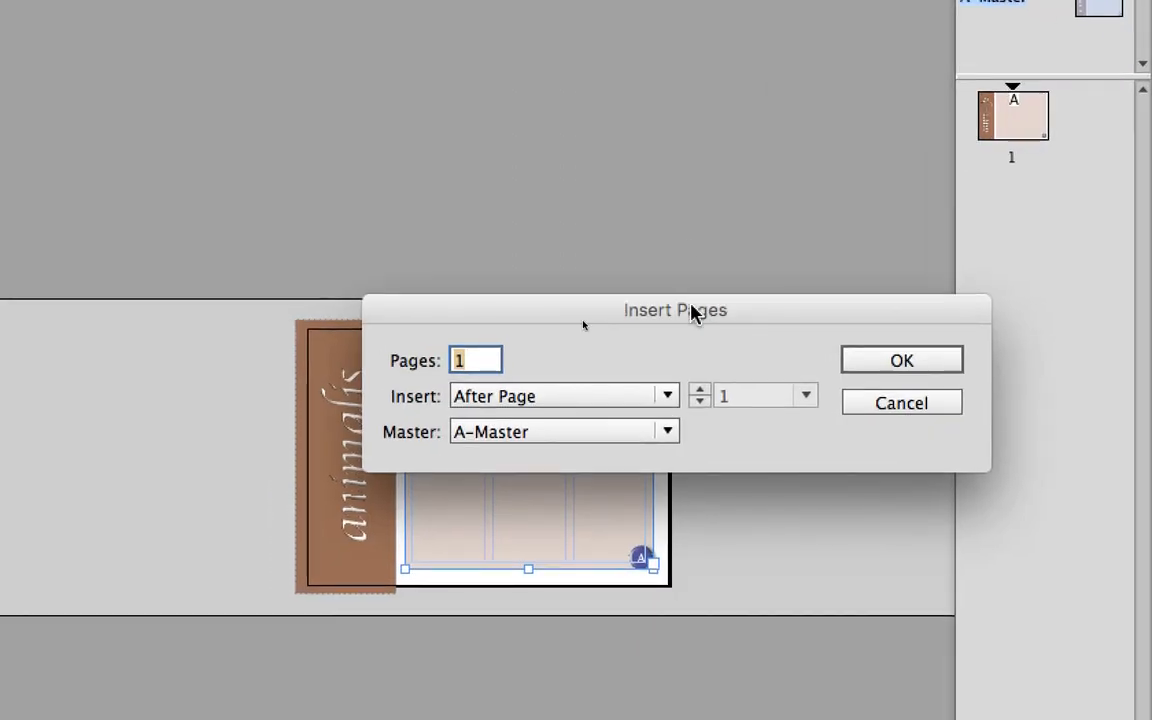
{"action": "type", "text": "3"}
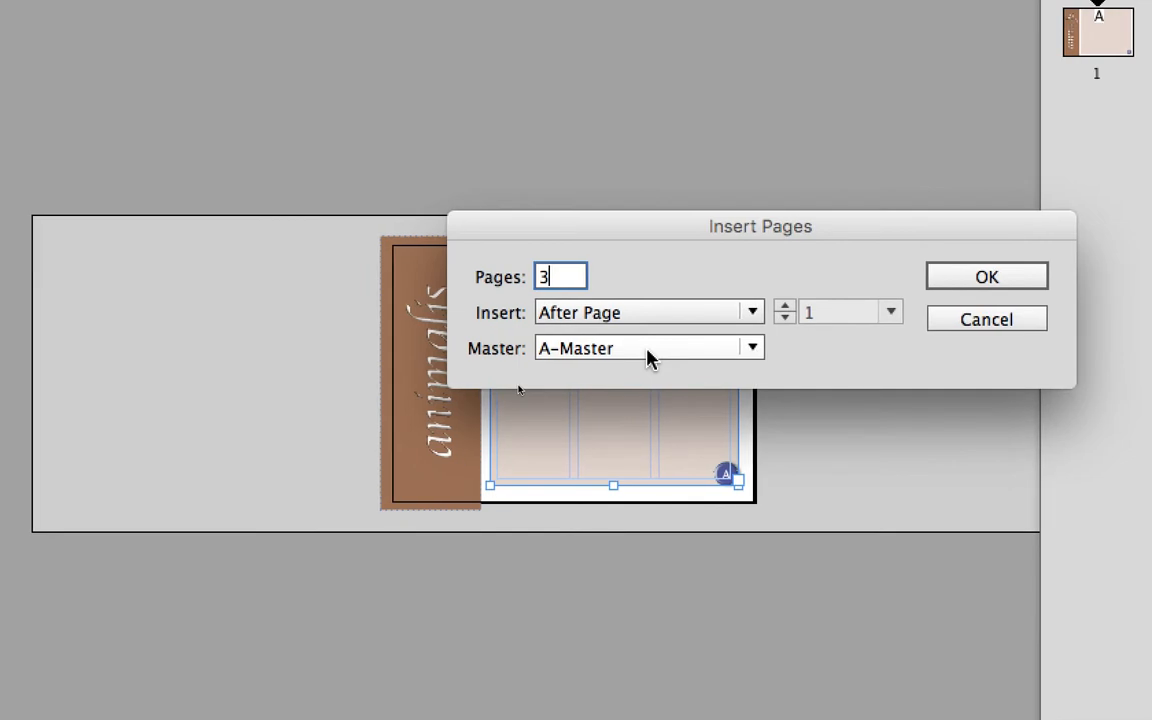
{"action": "left_click", "coordinate": [563, 433]}
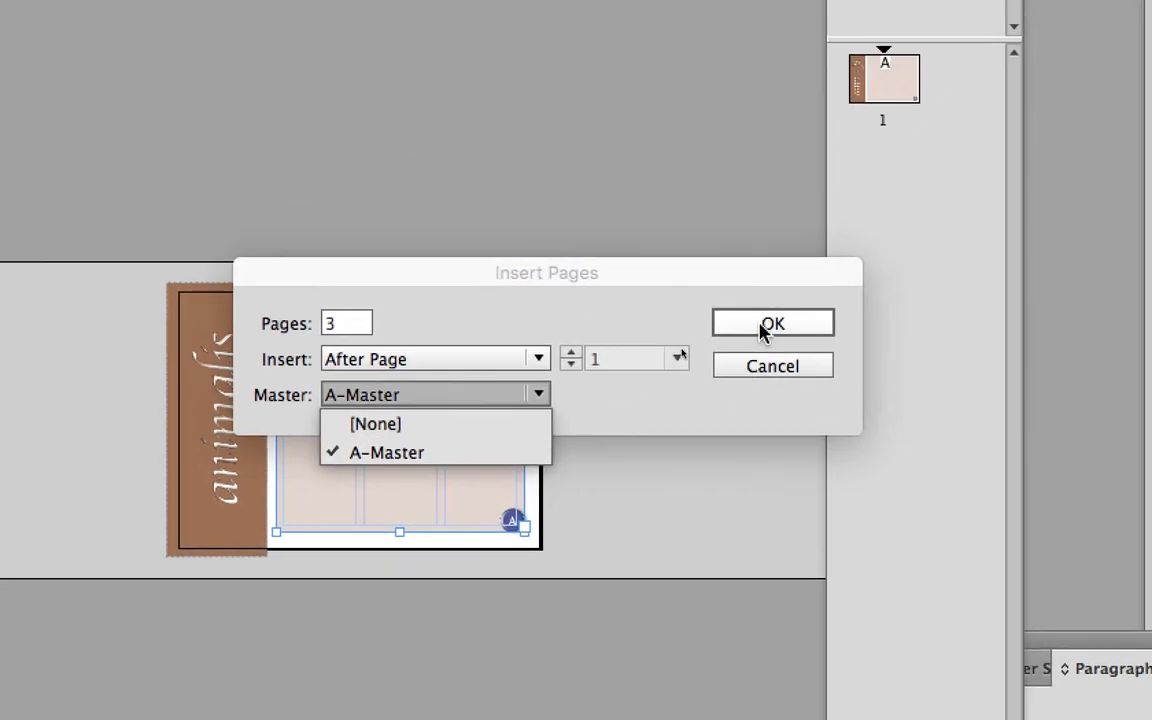
{"action": "left_click", "coordinate": [976, 238]}
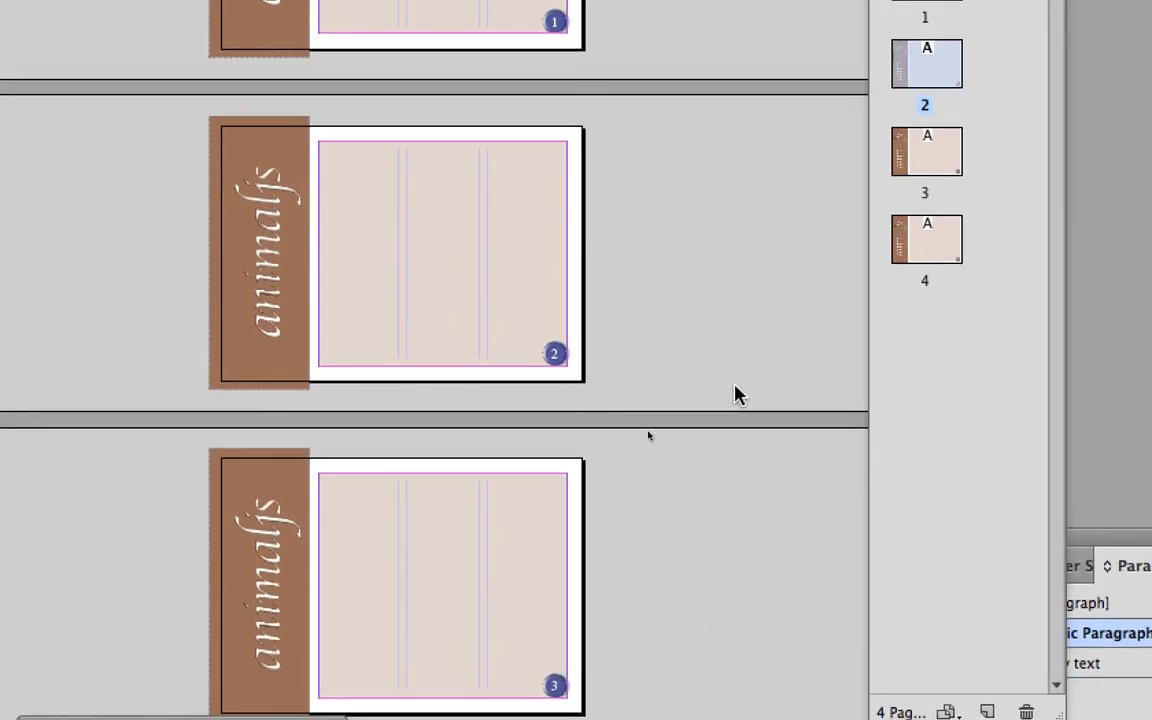
Look through the inserted pages and try to select the master text frame on several document pages.
{"action": "scroll", "coordinate": [581, 488], "scroll_direction": "down", "scroll_amount": 3}
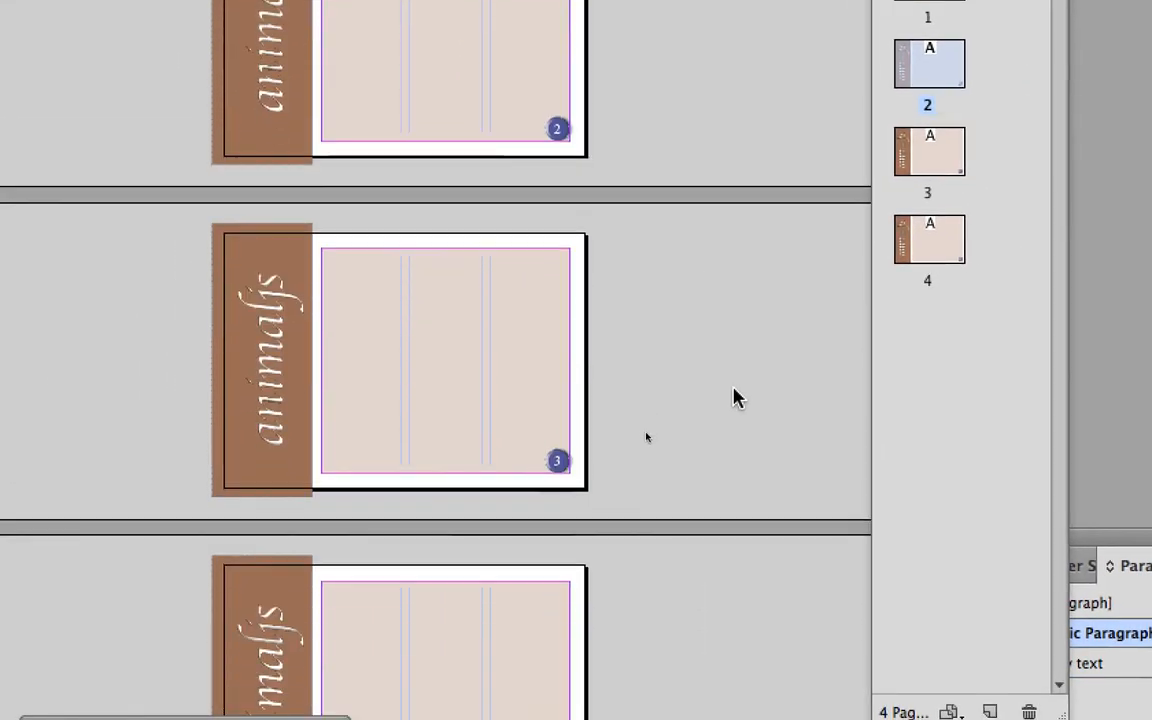
{"action": "scroll", "coordinate": [735, 395], "scroll_direction": "up", "scroll_amount": 3}
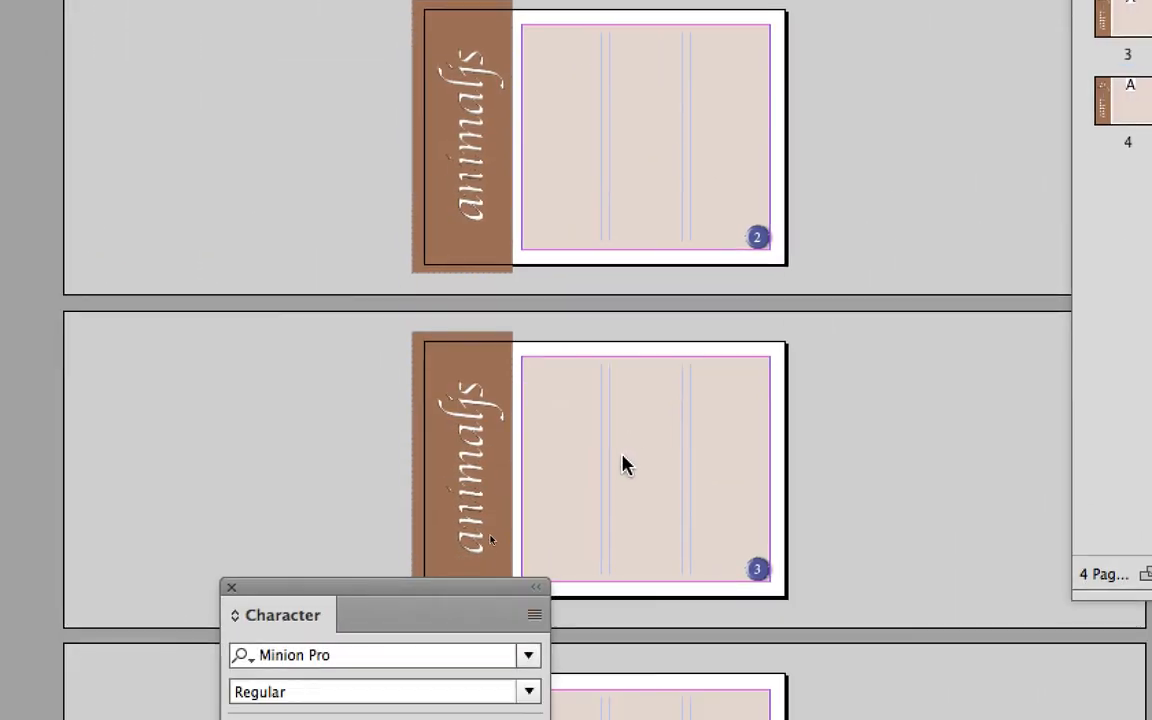
{"action": "scroll", "coordinate": [622, 458], "scroll_direction": "down", "scroll_amount": 3}
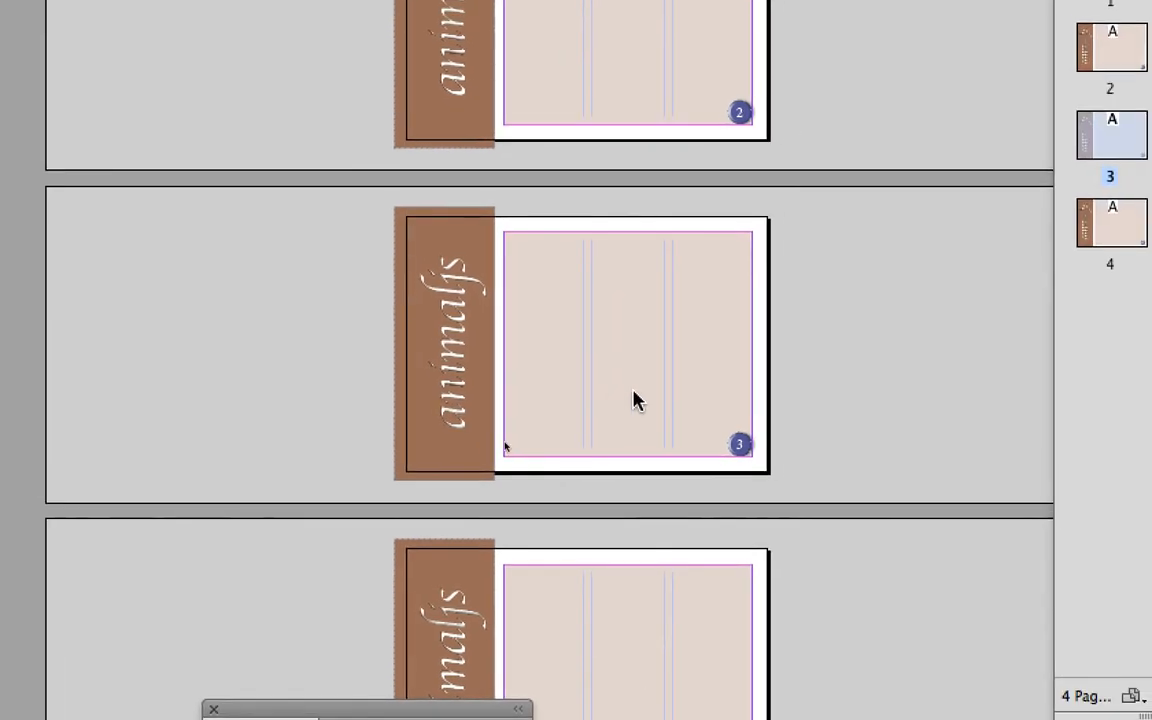
{"action": "scroll", "coordinate": [648, 255], "scroll_direction": "up", "scroll_amount": 3}
{"action": "left_click", "coordinate": [629, 381]}
{"action": "left_click", "coordinate": [597, 45]}
{"action": "left_click", "coordinate": [580, 289]}
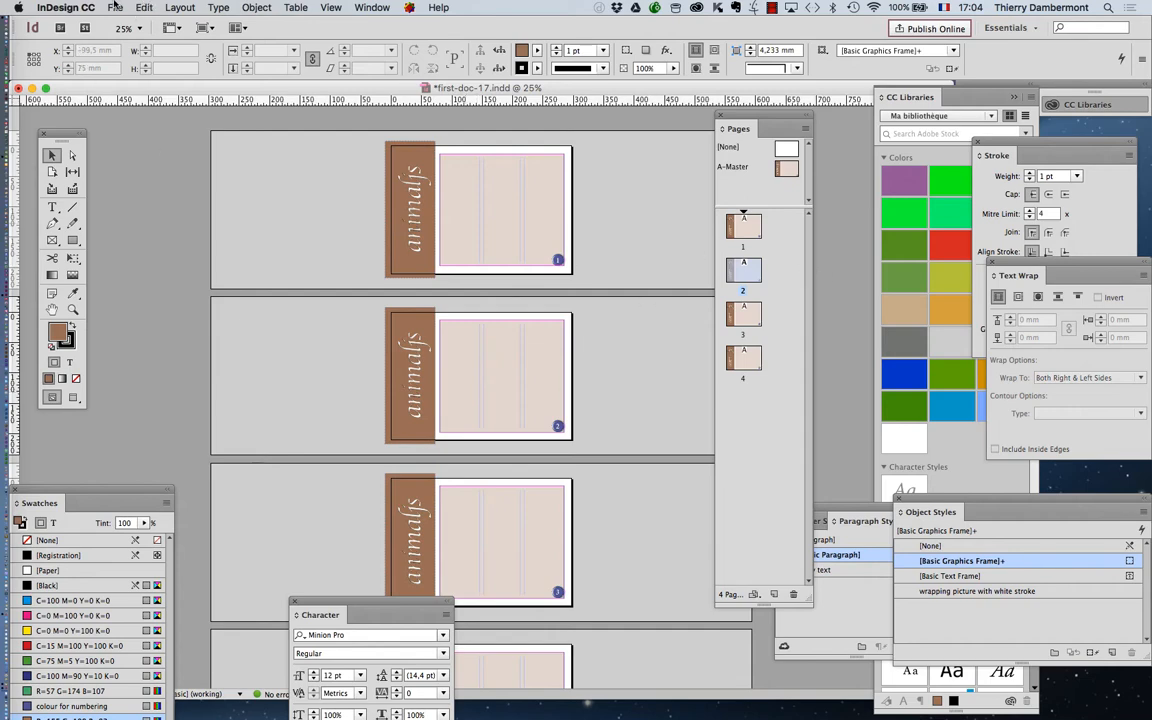
Save a copy of the document in the B1K1 folder under the name first-doc-18.indd.
{"action": "left_click", "coordinate": [115, 7]}
{"action": "left_click", "coordinate": [150, 101]}
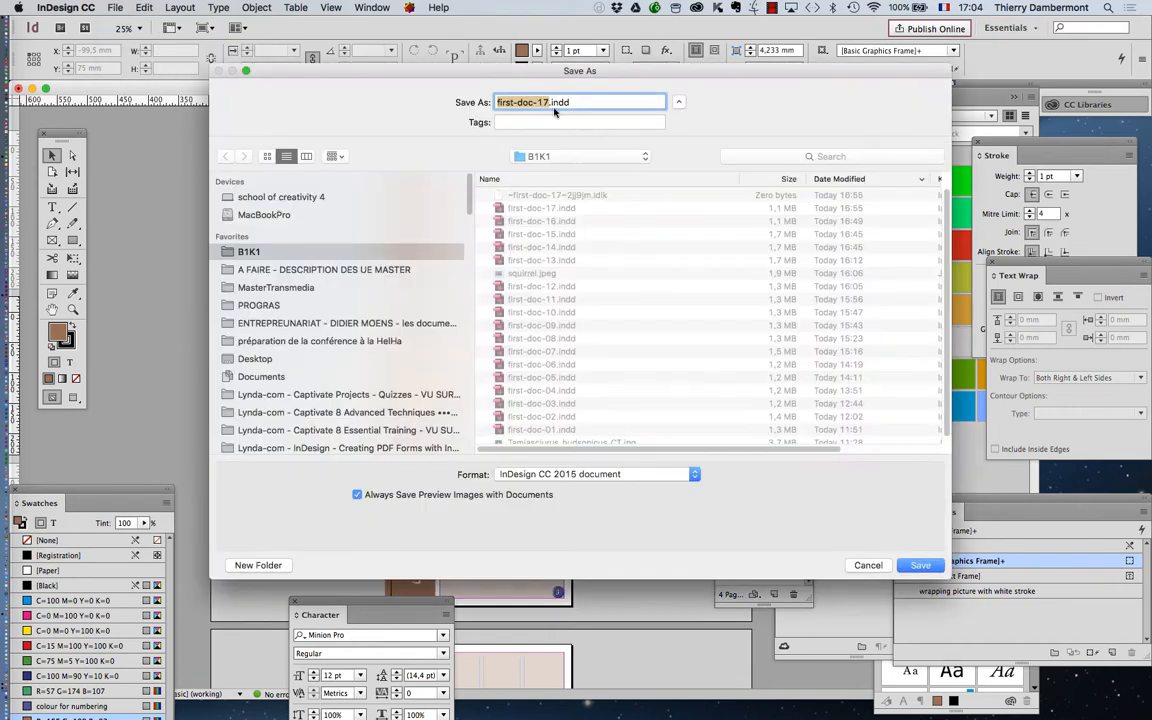
{"action": "left_click", "coordinate": [549, 103]}
{"action": "key", "text": "BackSpace"}
{"action": "type", "text": "8"}
{"action": "key", "text": "Return"}
Move Character and Swatches away from the pages, review all four pages and make page 1 the current one.
{"action": "left_click_drag", "start_coordinate": [417, 607], "coordinate": [302, 471]}
{"action": "left_click_drag", "start_coordinate": [393, 434], "coordinate": [493, 378]}
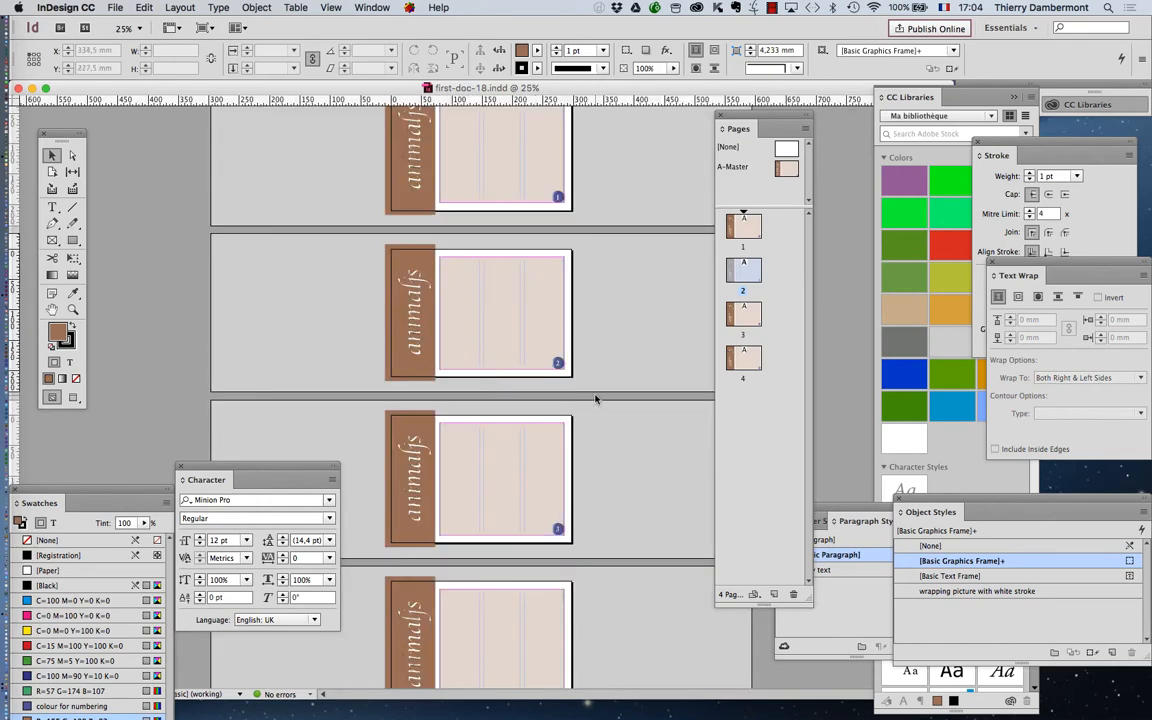
{"action": "scroll", "coordinate": [595, 398], "scroll_direction": "down", "scroll_amount": 1}
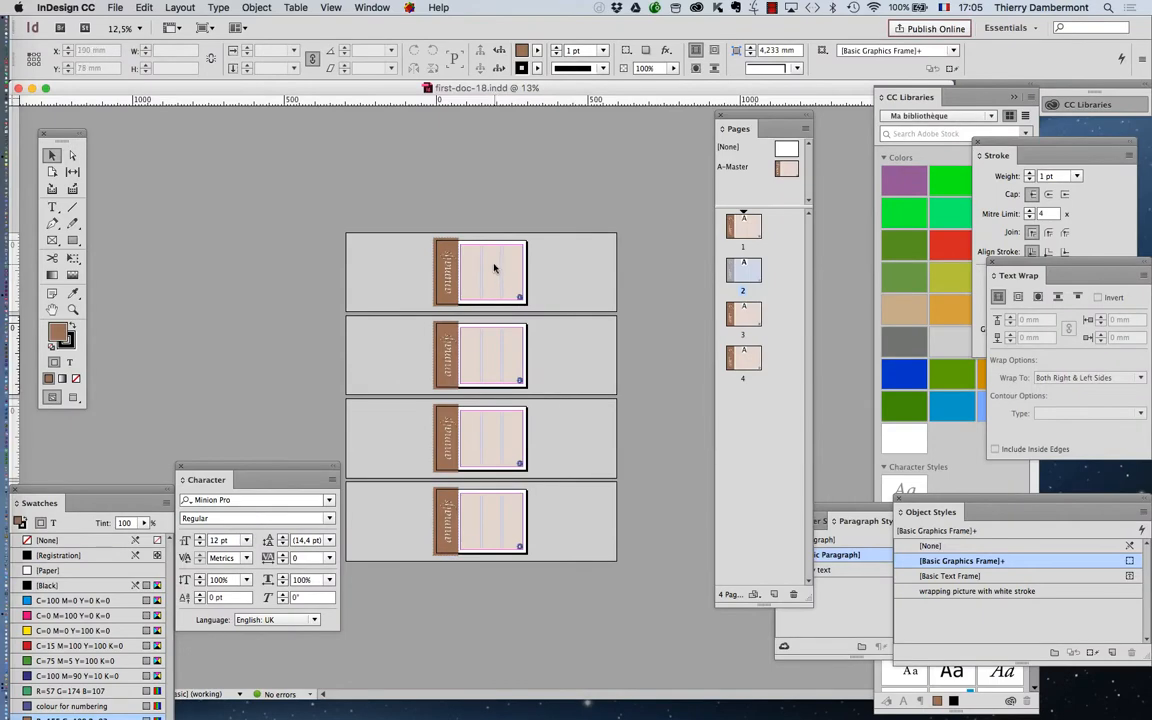
{"action": "key", "text": "super+5"}
{"action": "left_click_drag", "start_coordinate": [576, 260], "coordinate": [319, 429]}
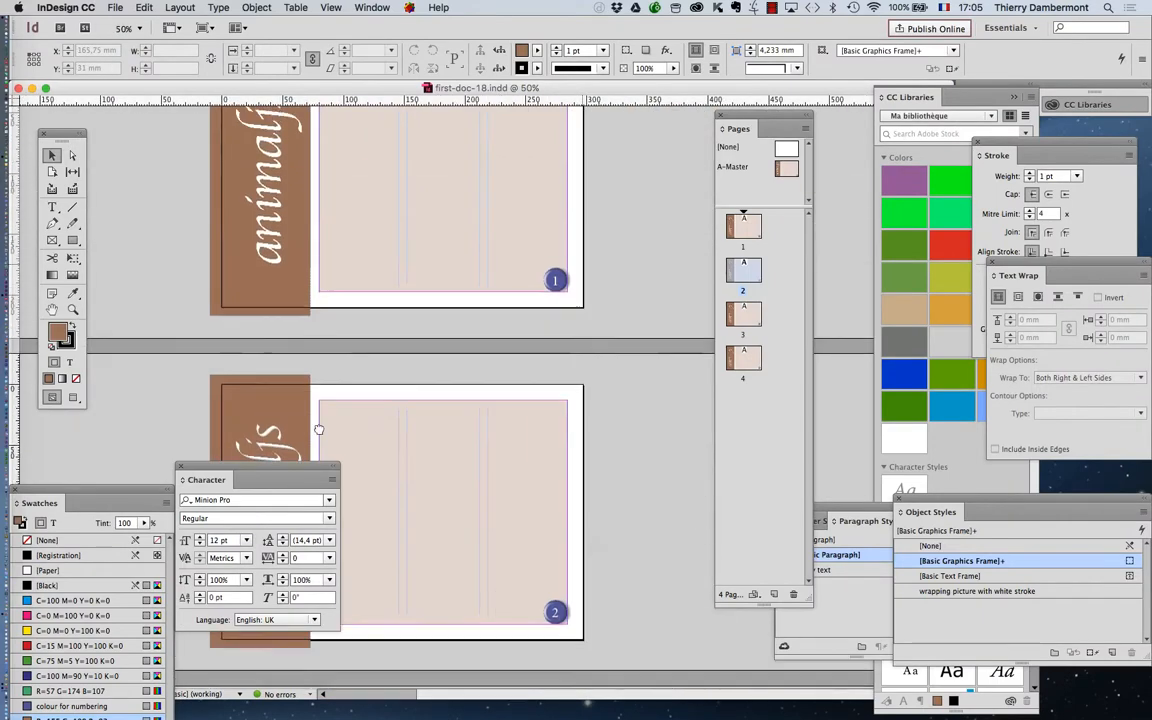
{"action": "left_click_drag", "start_coordinate": [524, 414], "coordinate": [524, 523]}
{"action": "left_click", "coordinate": [743, 228]}
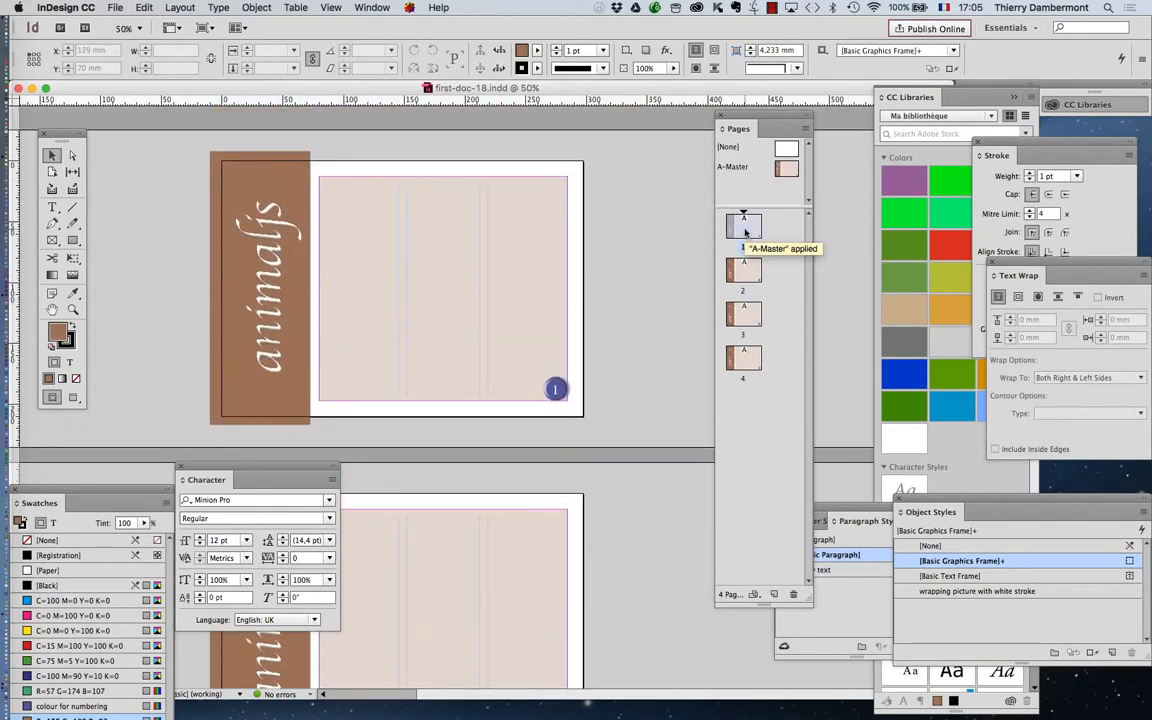
{"action": "left_click_drag", "start_coordinate": [60, 503], "coordinate": [635, 514]}
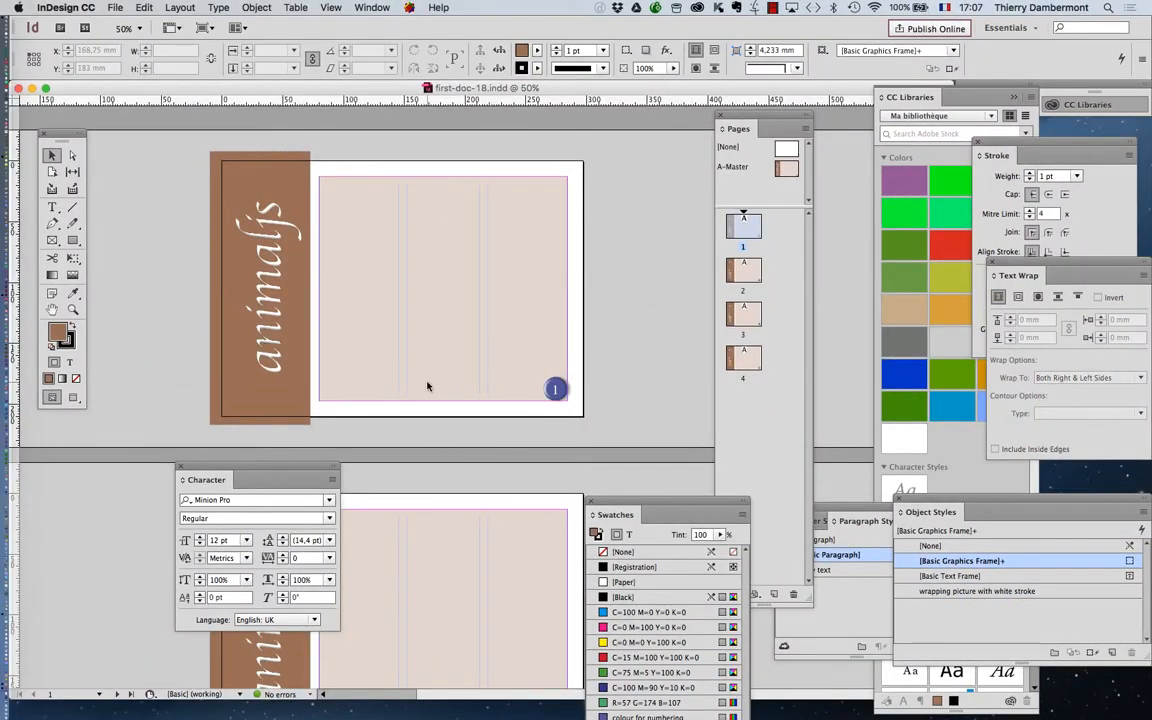
{"action": "key", "text": "super+minus"}
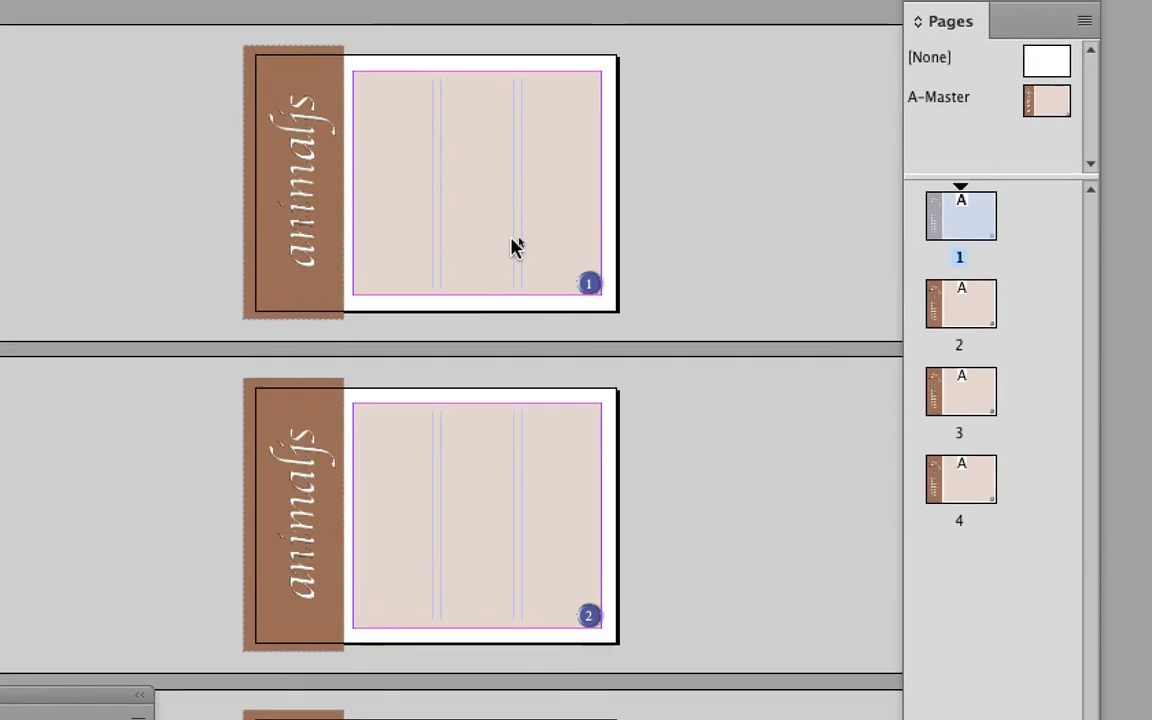
Override the A-Master body text frame on page 1 so that it is selectable on the document page.
{"action": "key", "text": "super+plus"}
{"action": "key", "text": "super+minus"}
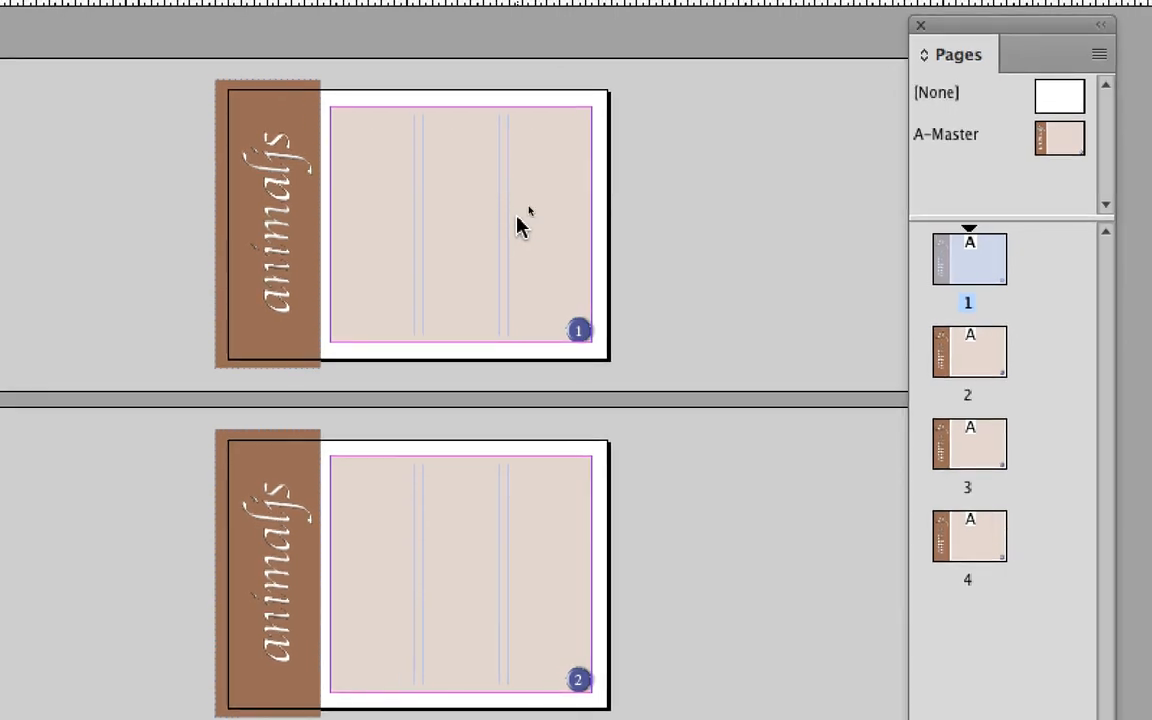
{"action": "left_click", "coordinate": [518, 216]}
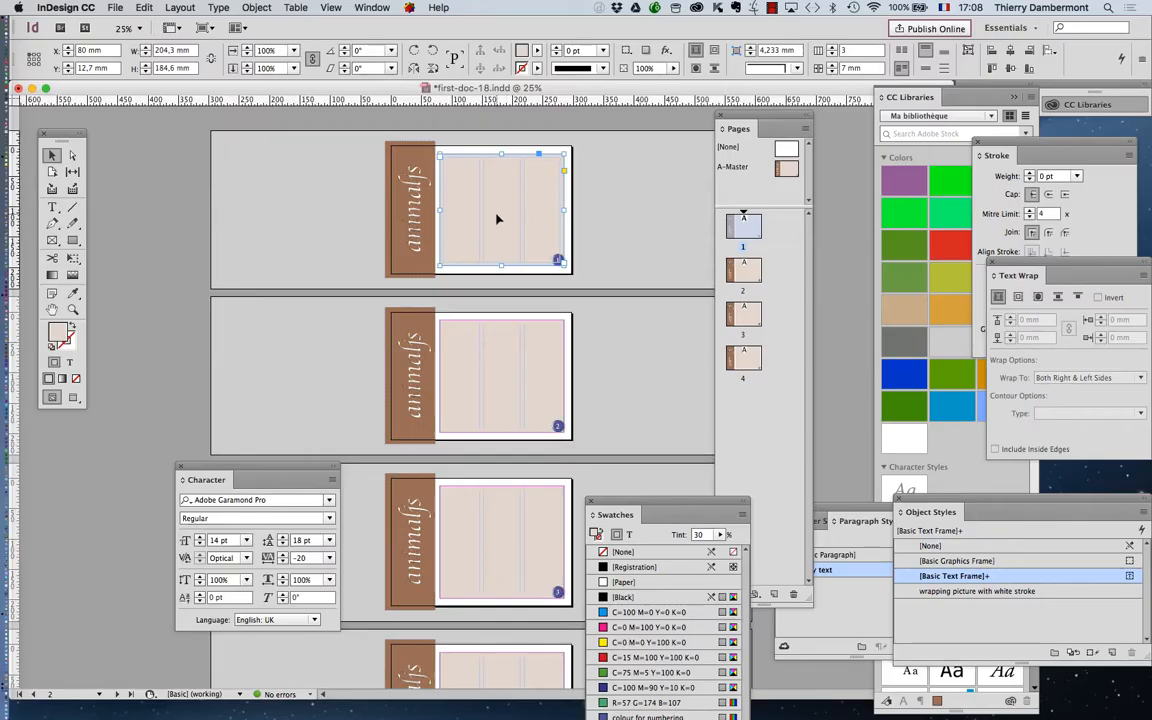
Thread the three-column text frame on page 1 into the master text frame on page 2.
{"action": "key", "text": "super+equal"}
{"action": "left_click", "coordinate": [52, 310]}
{"action": "left_click_drag", "start_coordinate": [465, 270], "coordinate": [307, 326]}
{"action": "left_click", "coordinate": [50, 158]}
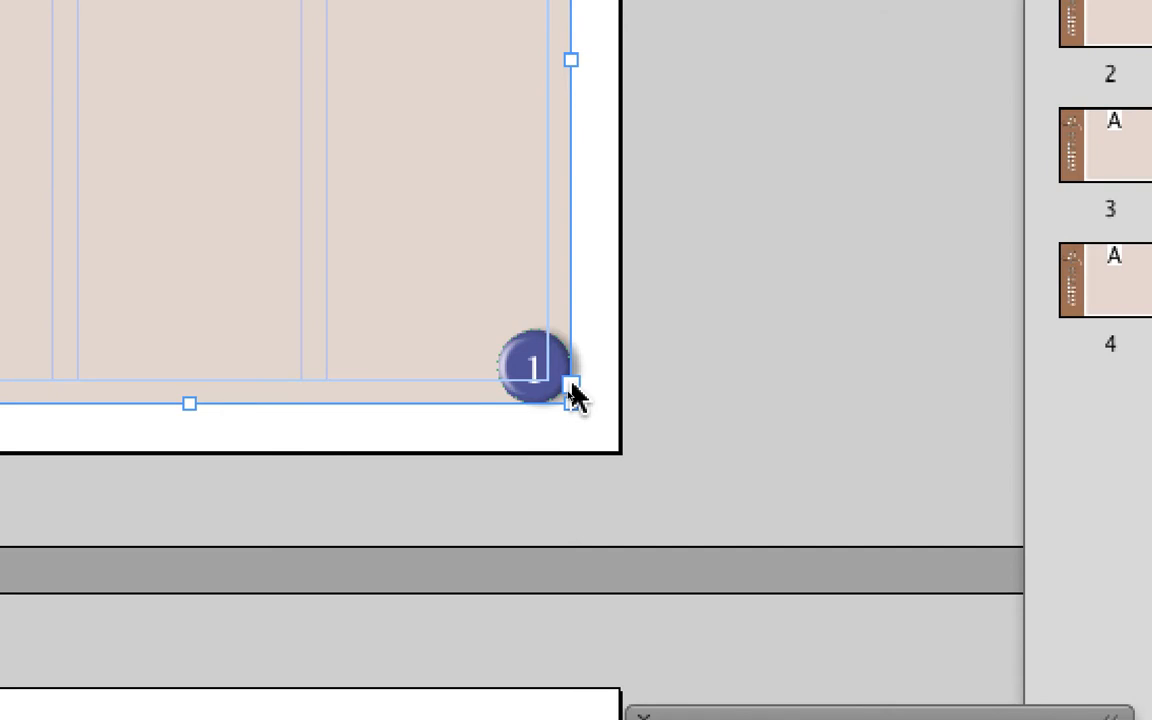
{"action": "left_click", "coordinate": [570, 384]}
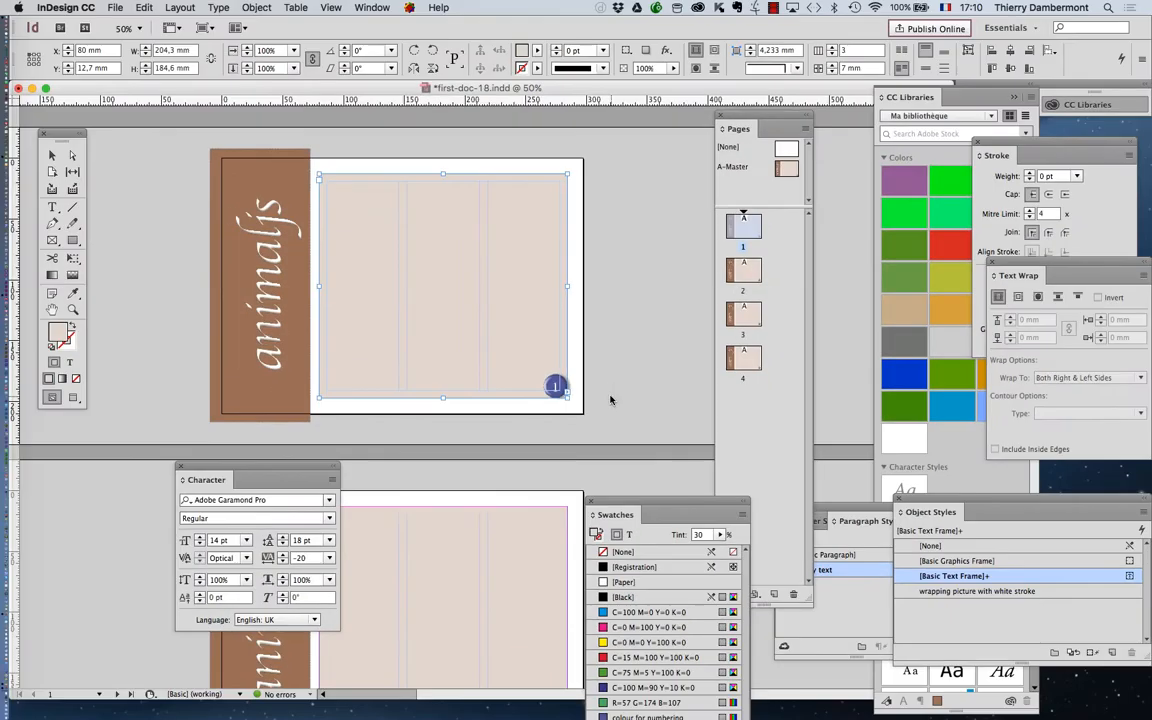
{"action": "scroll", "coordinate": [257, 340], "scroll_direction": "down", "scroll_amount": 3}
{"action": "scroll", "coordinate": [488, 382], "scroll_direction": "down", "scroll_amount": 3}
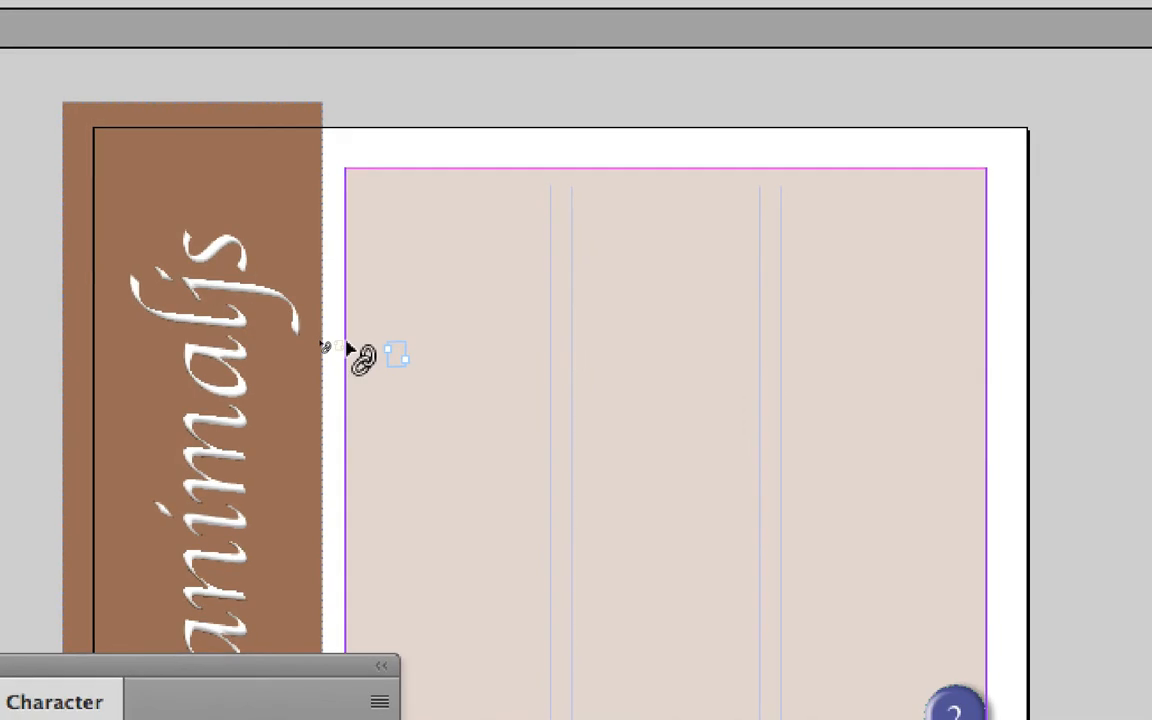
{"action": "left_click", "coordinate": [347, 350]}
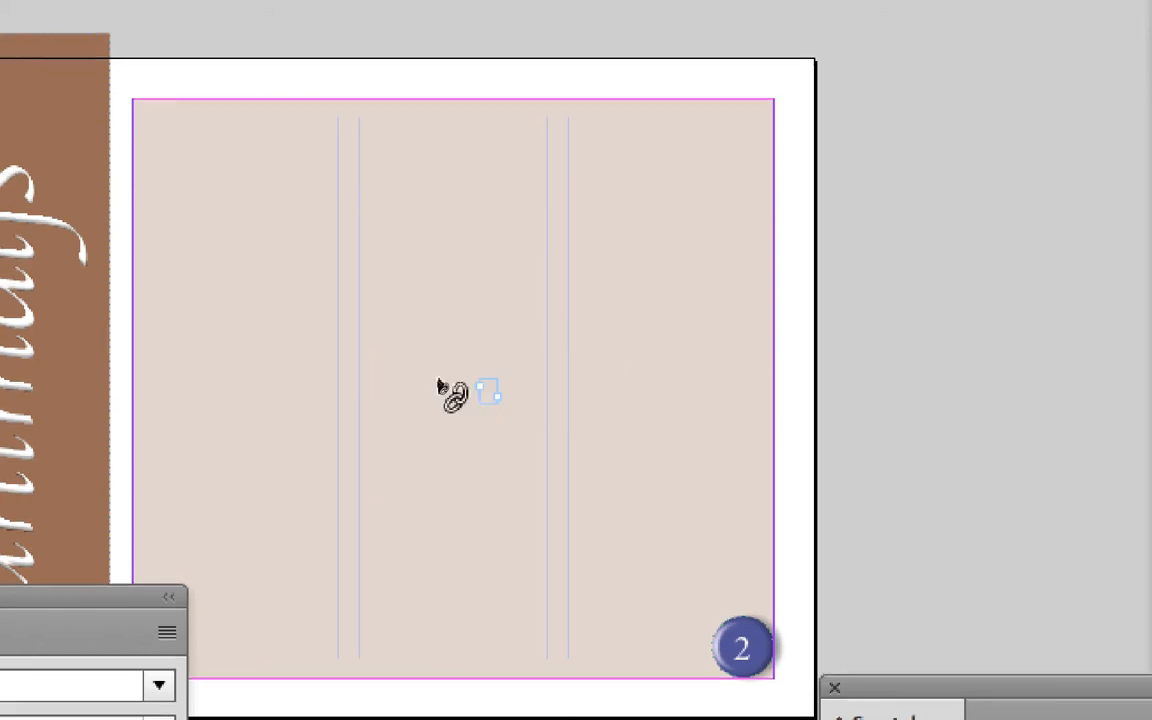
{"action": "left_click", "coordinate": [438, 384]}
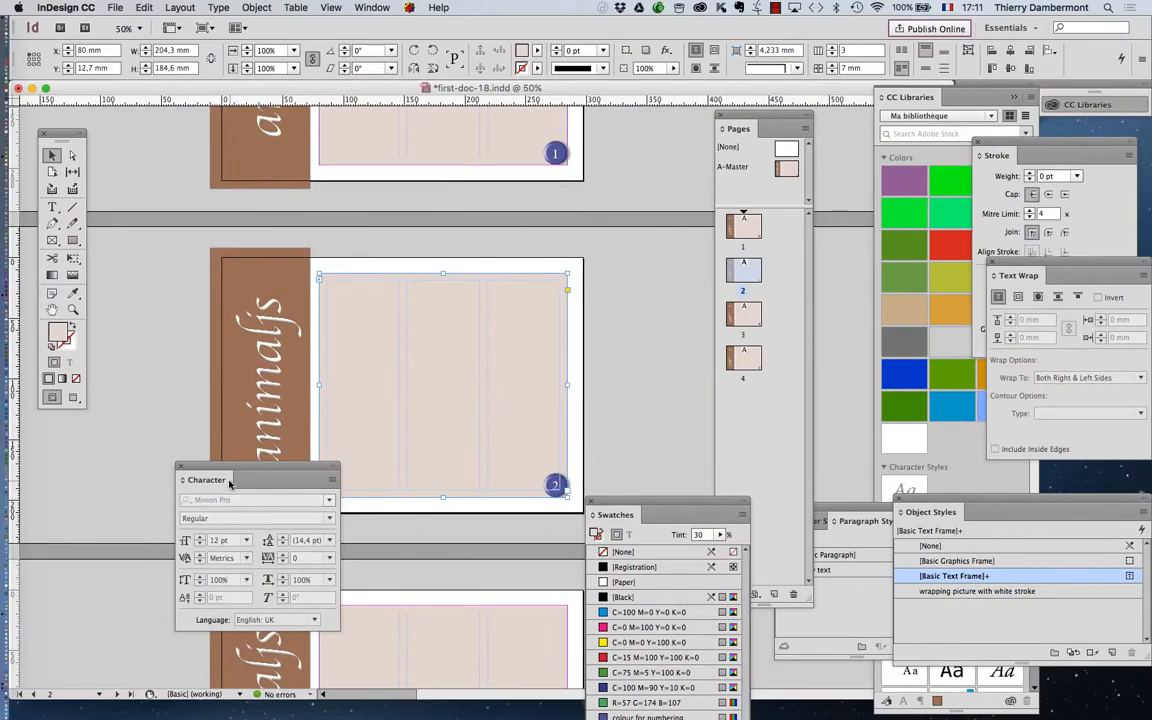
Move Character clear of the page 2 layout and show the text threads between frames.
{"action": "left_click_drag", "start_coordinate": [237, 468], "coordinate": [129, 528]}
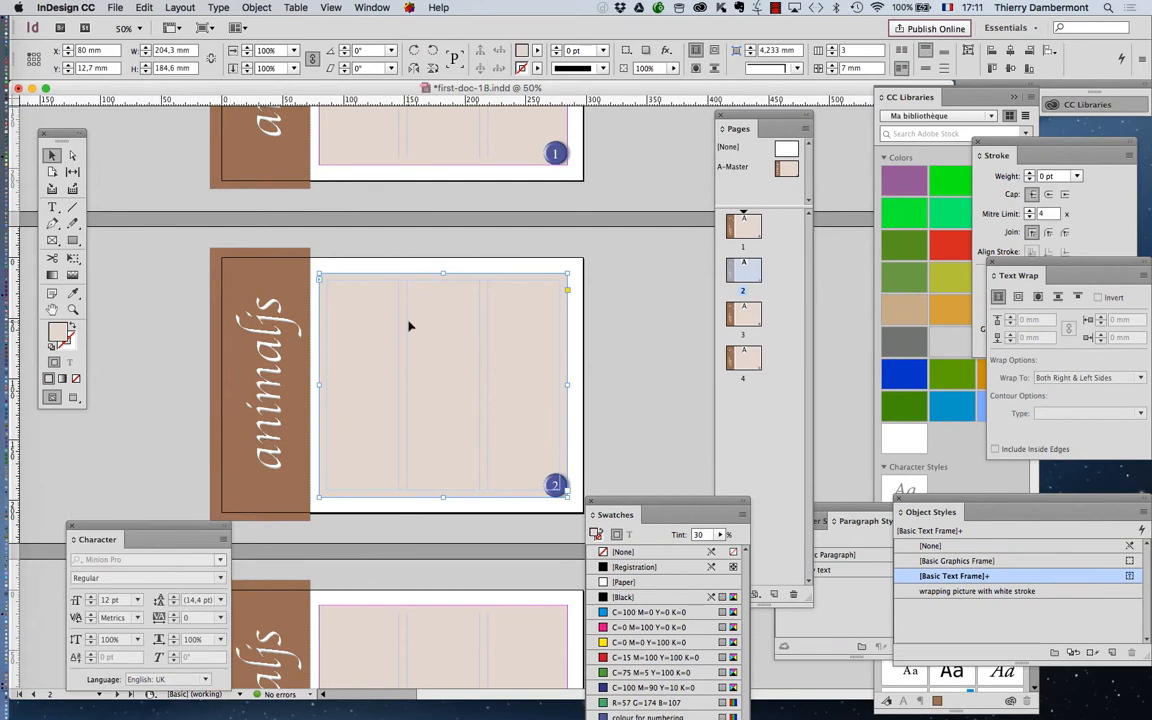
{"action": "scroll", "coordinate": [408, 325], "scroll_direction": "up", "scroll_amount": 3}
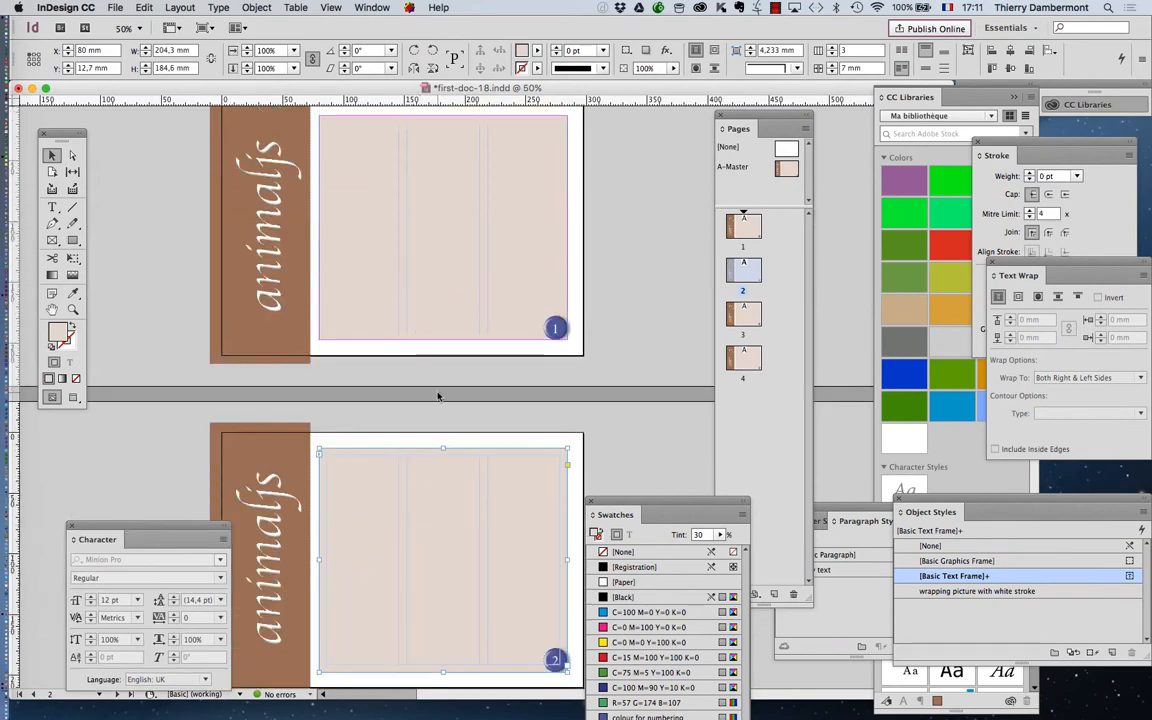
{"action": "left_click", "coordinate": [330, 7]}
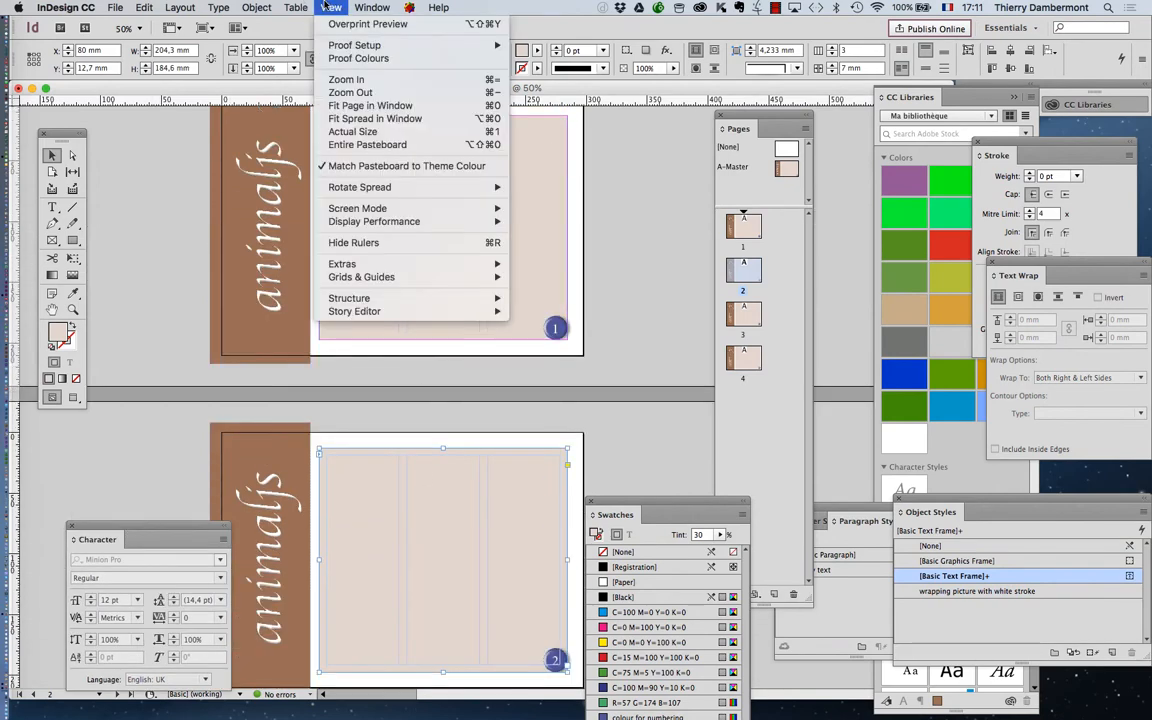
{"action": "mouse_move", "coordinate": [367, 265]}
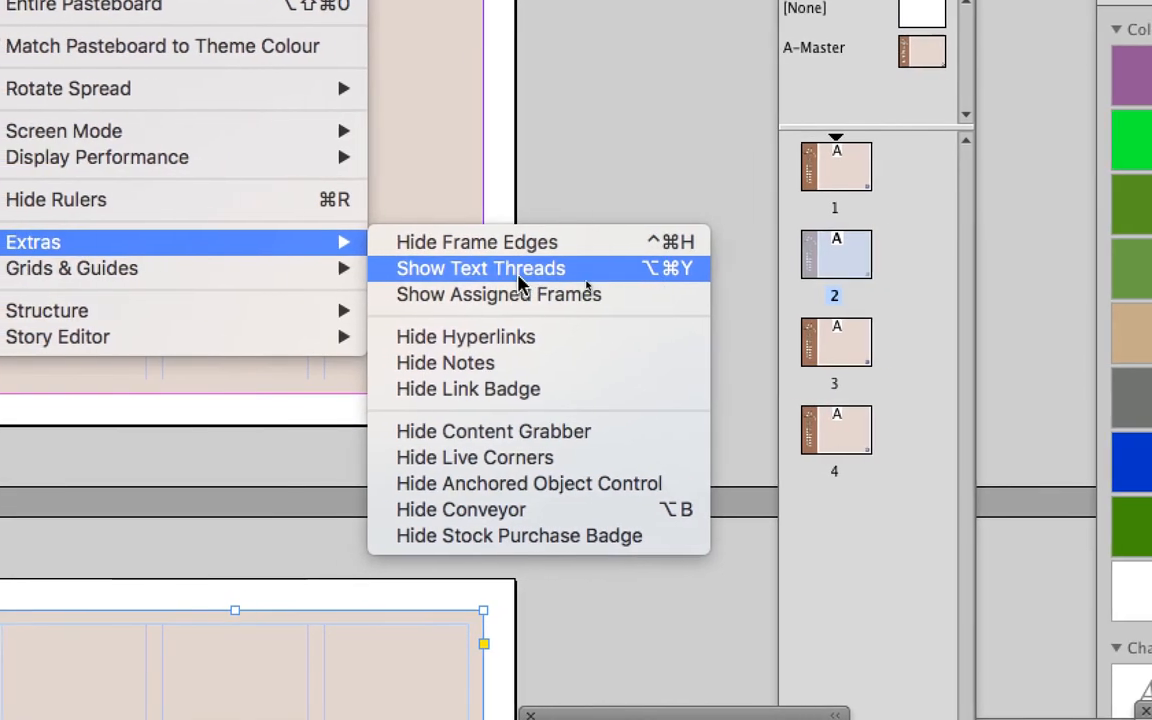
{"action": "left_click", "coordinate": [510, 275]}
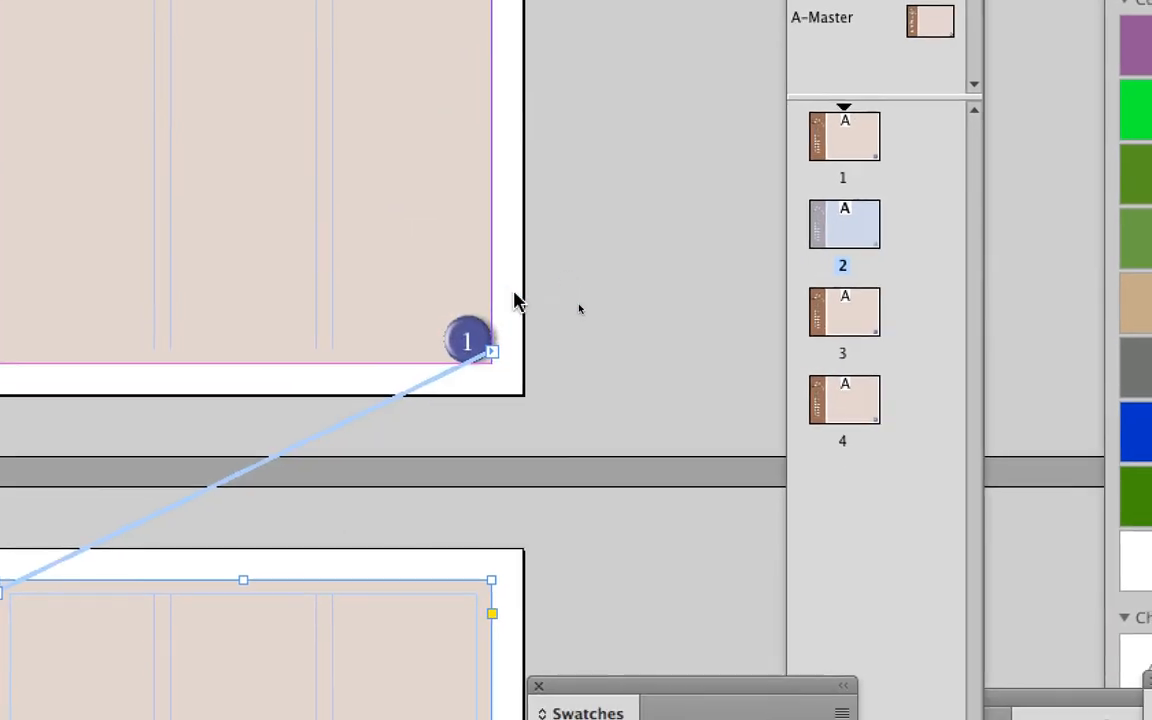
Select and deselect the text frames on pages 1 and 2 to examine the thread connecting them.
{"action": "left_click", "coordinate": [480, 301]}
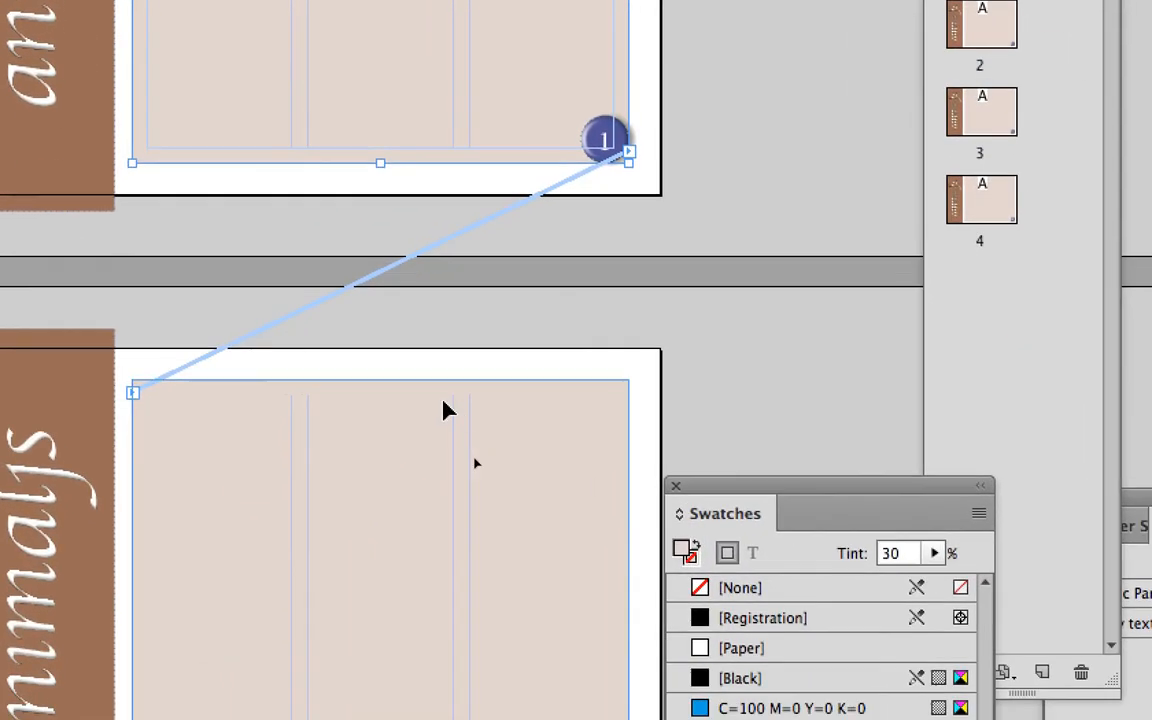
{"action": "left_click", "coordinate": [443, 400]}
{"action": "left_click", "coordinate": [401, 154]}
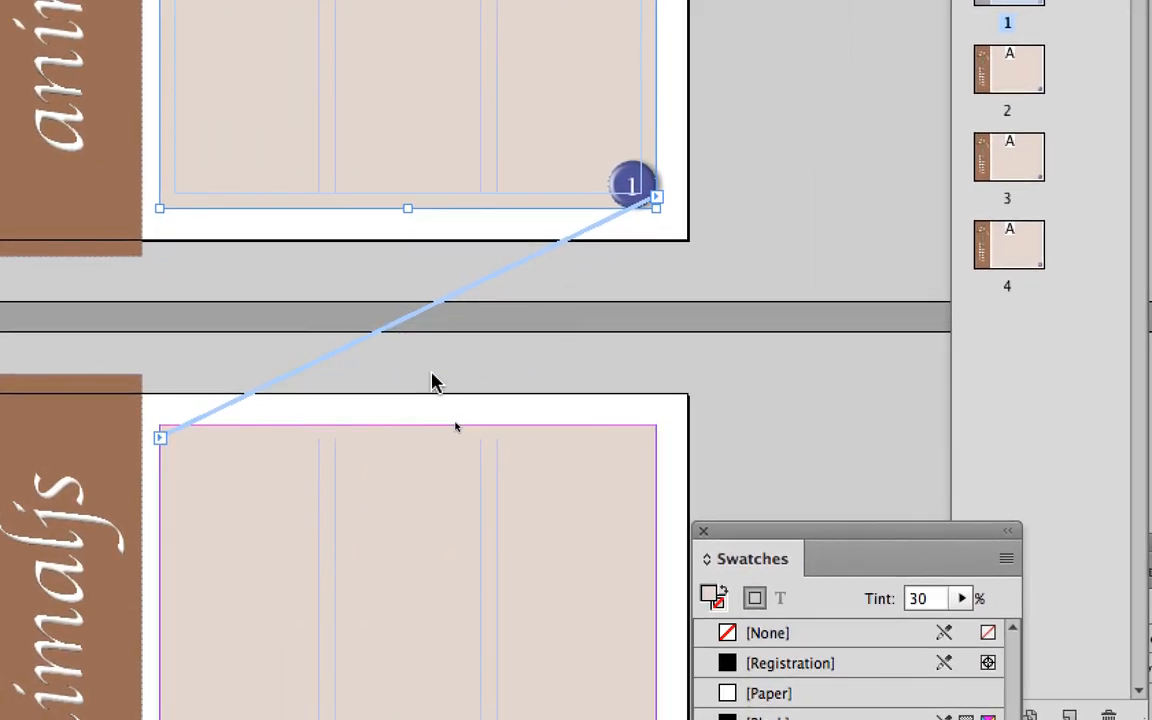
{"action": "left_click", "coordinate": [432, 381]}
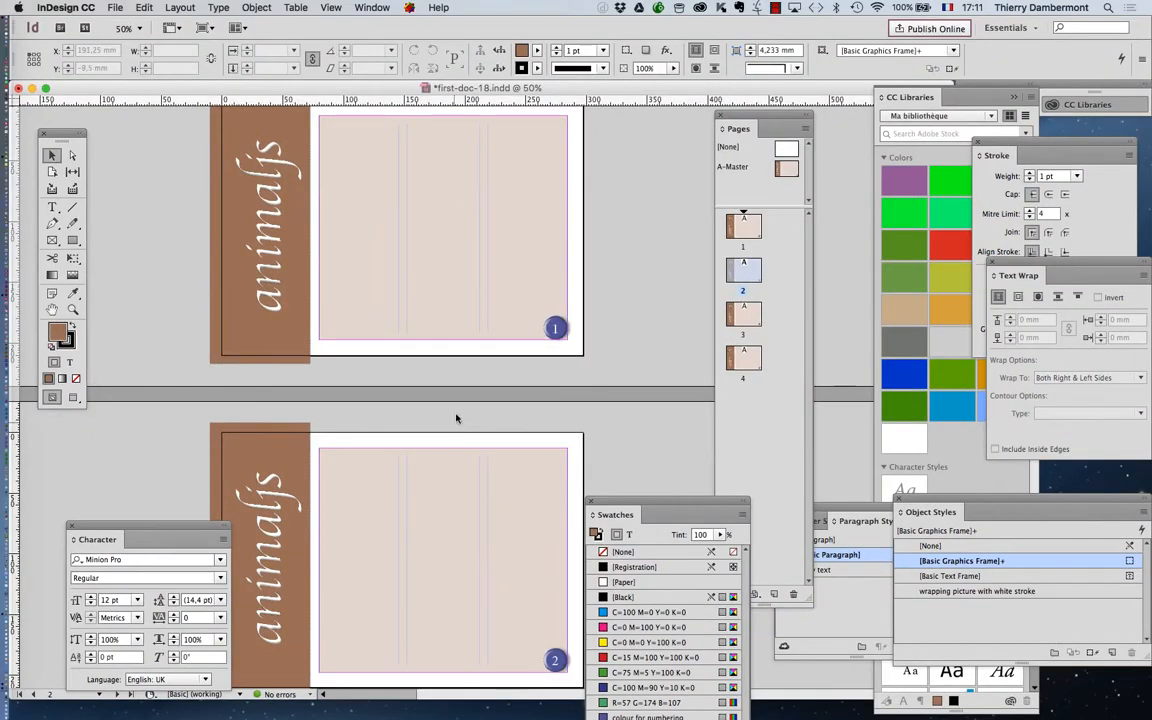
{"action": "left_click", "coordinate": [450, 158]}
Move Swatches away from the pages and select the text frame on page 2.
{"action": "key", "text": "super+minus"}
{"action": "key", "text": "super+minus"}
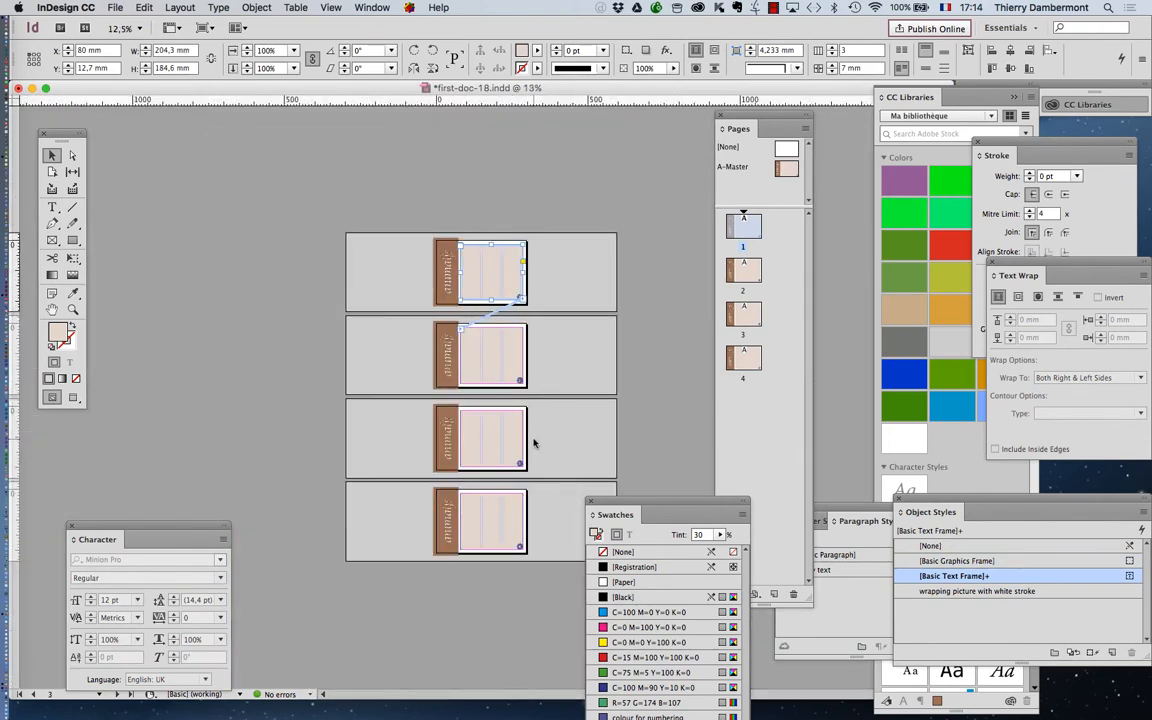
{"action": "key", "text": "super+equal"}
{"action": "left_click_drag", "start_coordinate": [648, 502], "coordinate": [837, 476]}
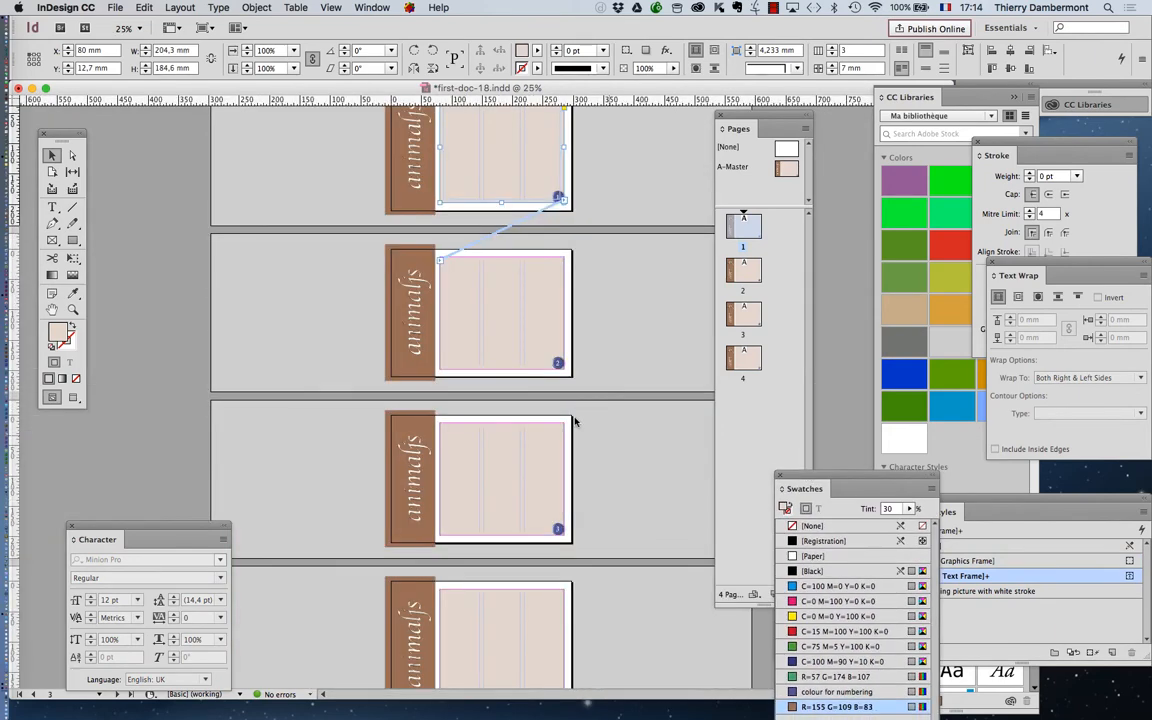
{"action": "left_click", "coordinate": [504, 356]}
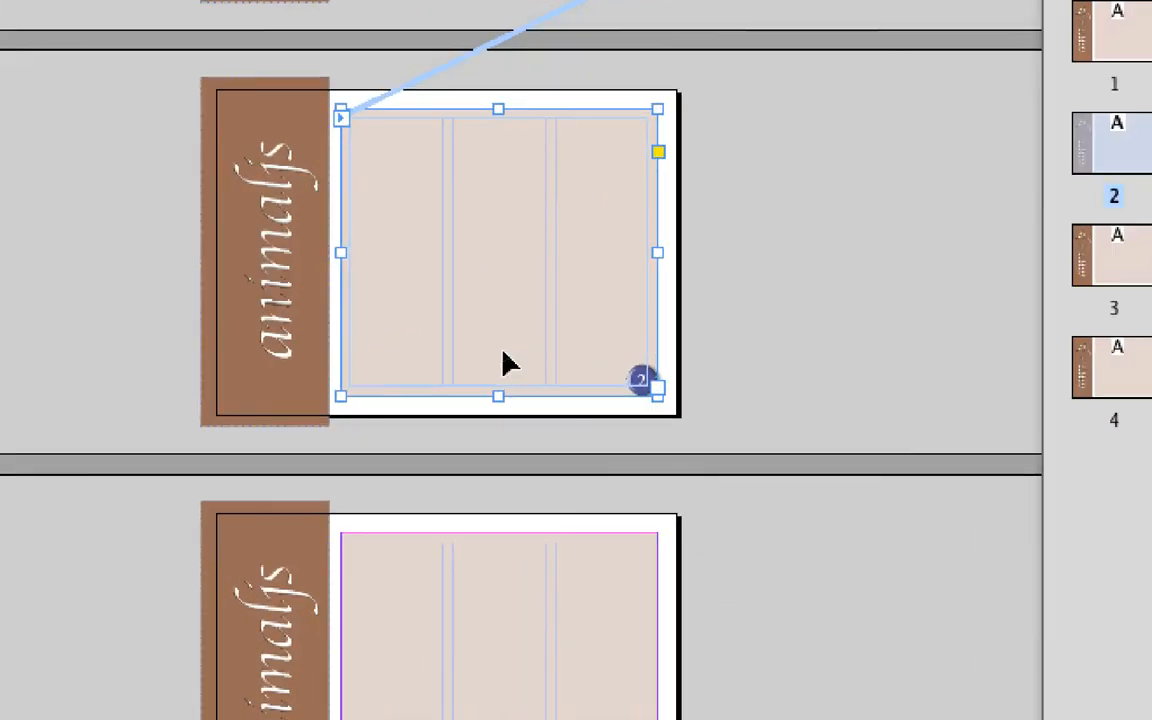
{"action": "scroll", "coordinate": [510, 362], "scroll_direction": "down", "scroll_amount": 5}
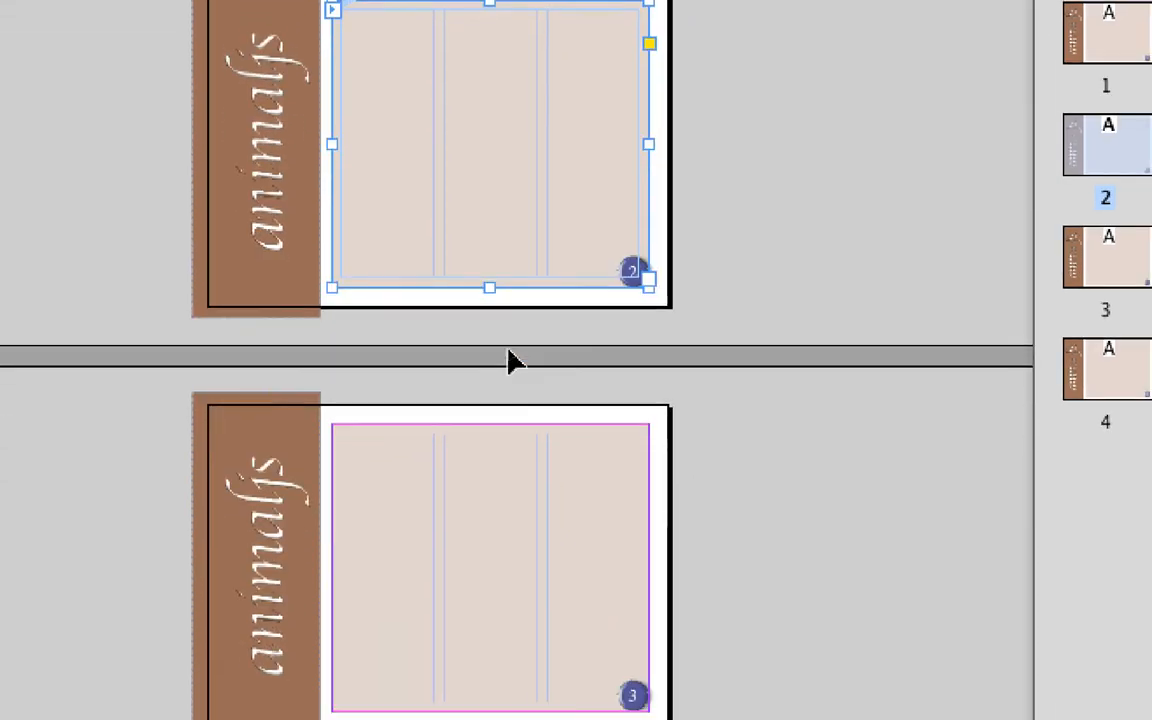
{"action": "scroll", "coordinate": [508, 350], "scroll_direction": "down", "scroll_amount": 1}
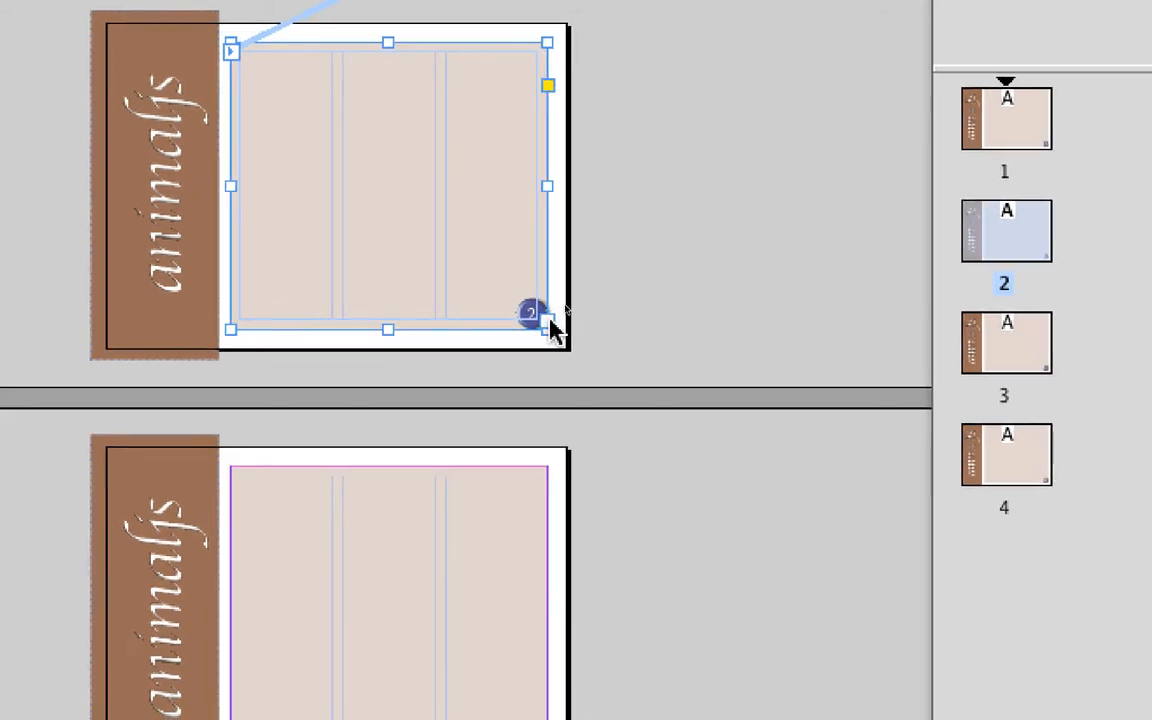
Continue the text thread from the page 2 frame into the master text frames on pages 3 and 4.
{"action": "left_click", "coordinate": [549, 320]}
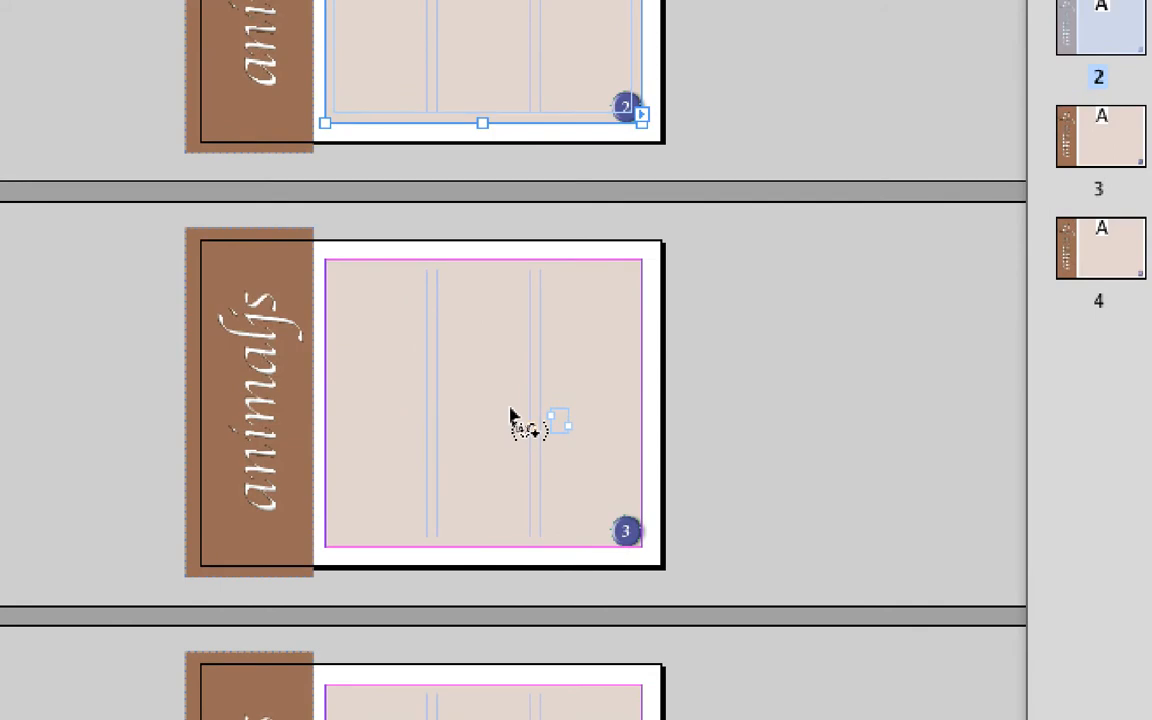
{"action": "left_click", "coordinate": [490, 408]}
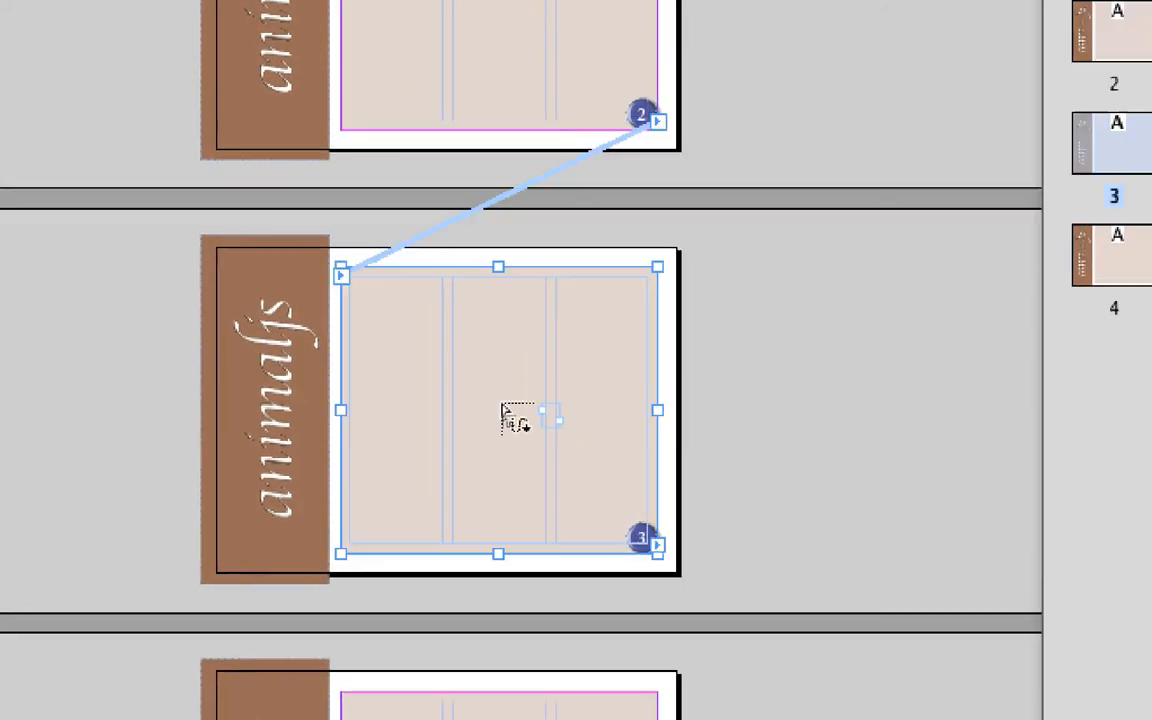
{"action": "left_click", "coordinate": [512, 705]}
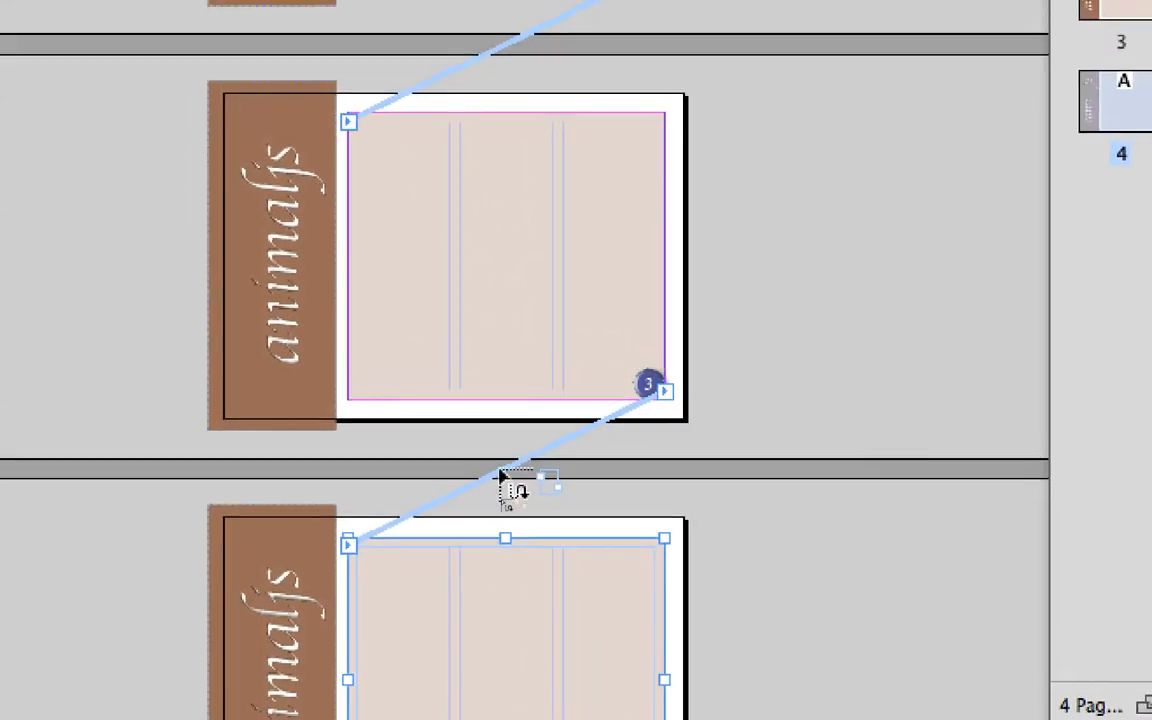
{"action": "key", "text": "super+minus"}
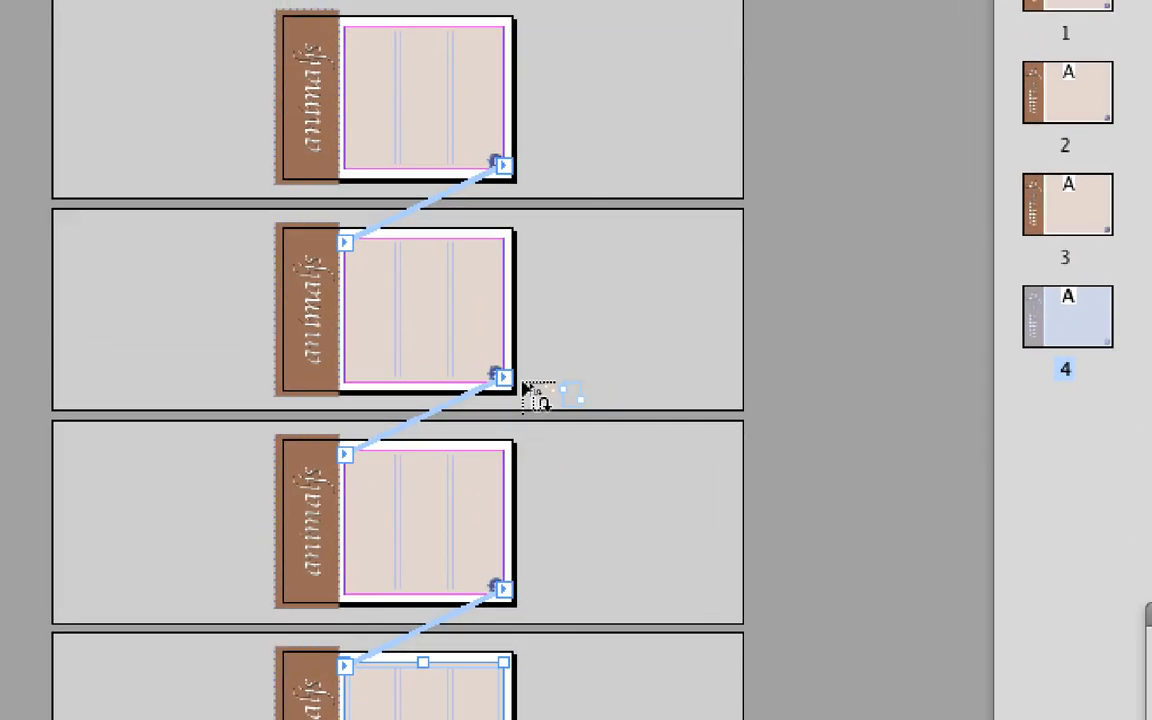
{"action": "key", "text": "super+="}
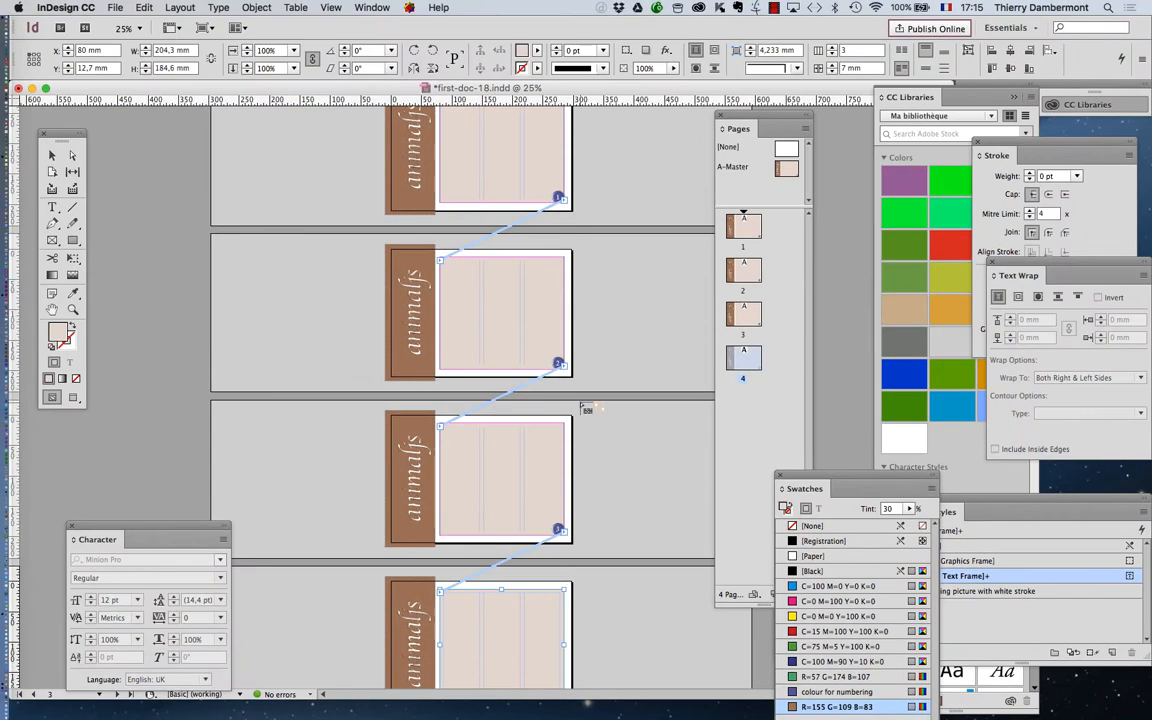
{"action": "scroll", "coordinate": [588, 408], "scroll_direction": "down", "scroll_amount": 2}
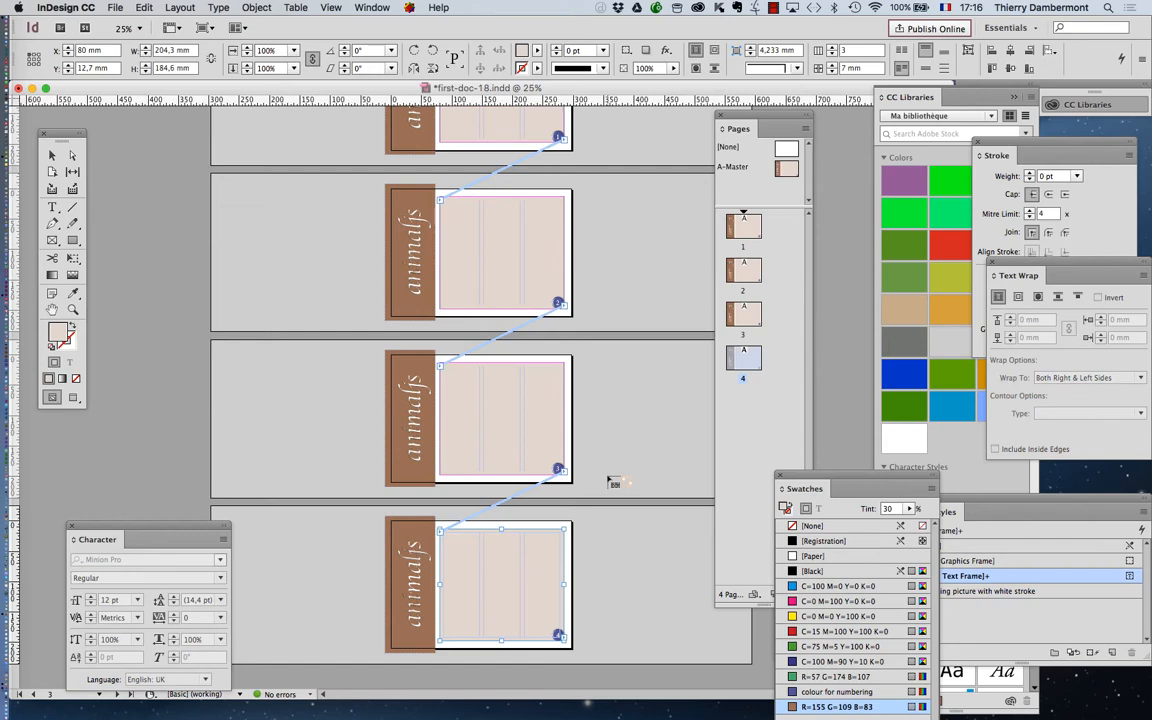
Save the document in the B1K1 folder under the new name first-doc-19.indd.
{"action": "left_click", "coordinate": [115, 8]}
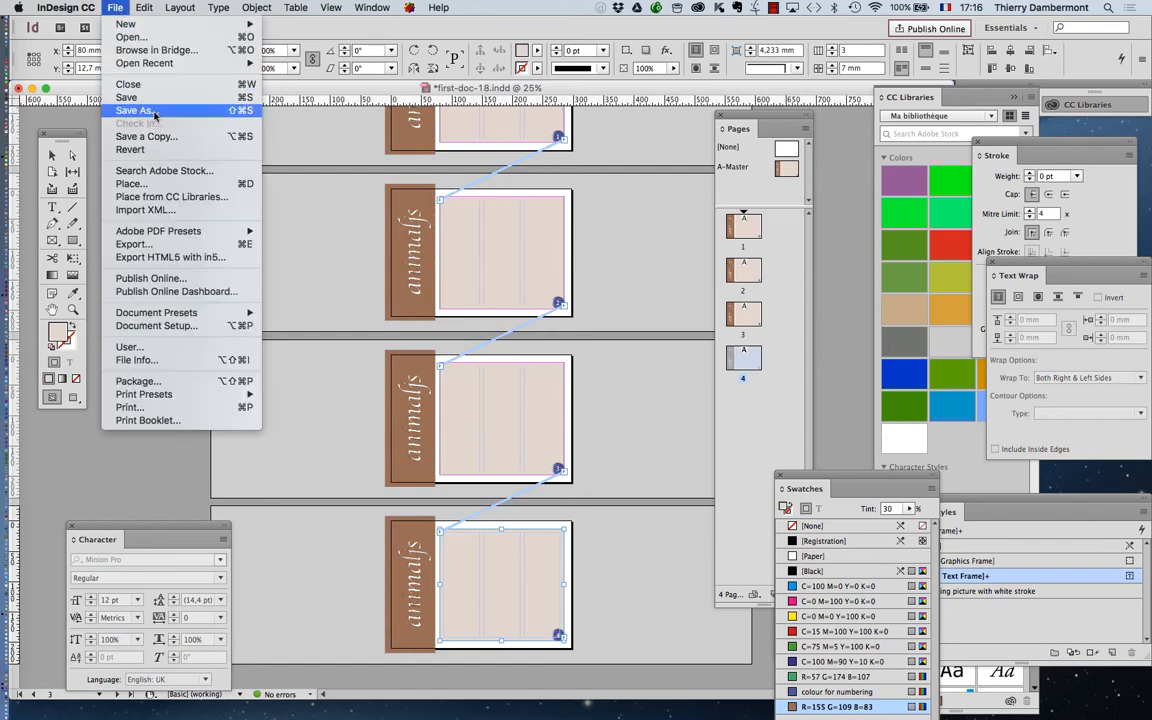
{"action": "left_click", "coordinate": [155, 115]}
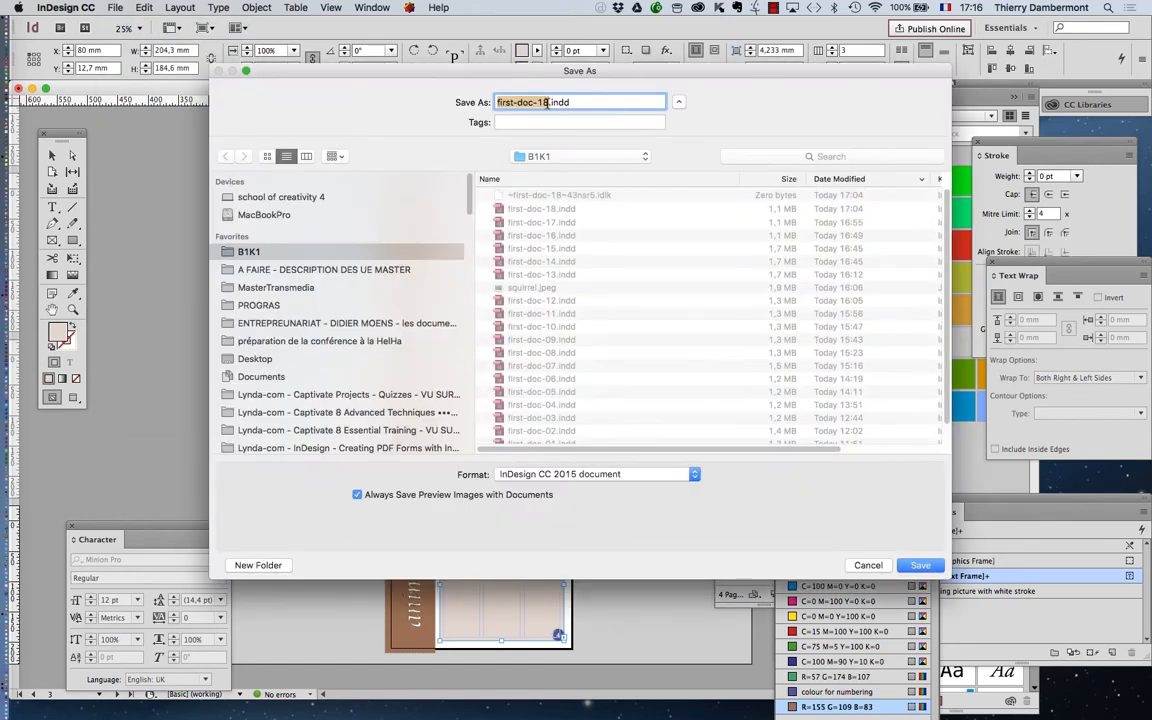
{"action": "left_click", "coordinate": [548, 102]}
{"action": "key", "text": "BackSpace"}
{"action": "type", "text": "9"}
{"action": "key", "text": "Return"}
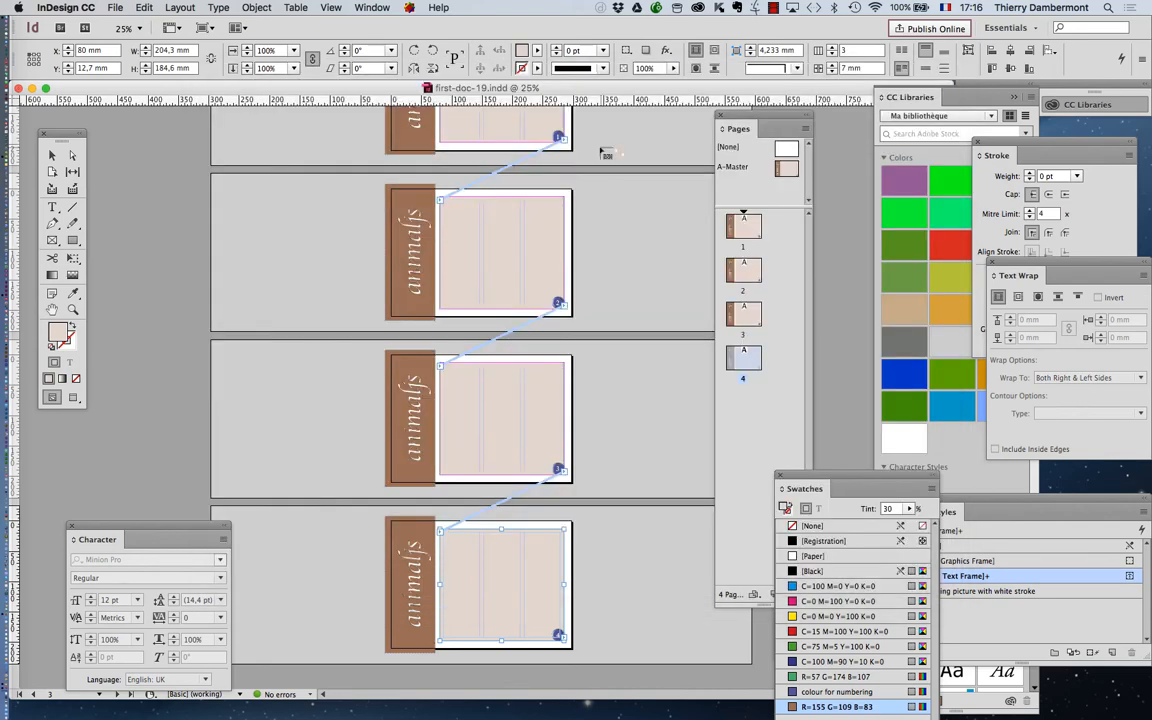
Examine the threaded text frames from page 1 through page 4, switching to the Type tool along the way.
{"action": "key", "text": "super+equal"}
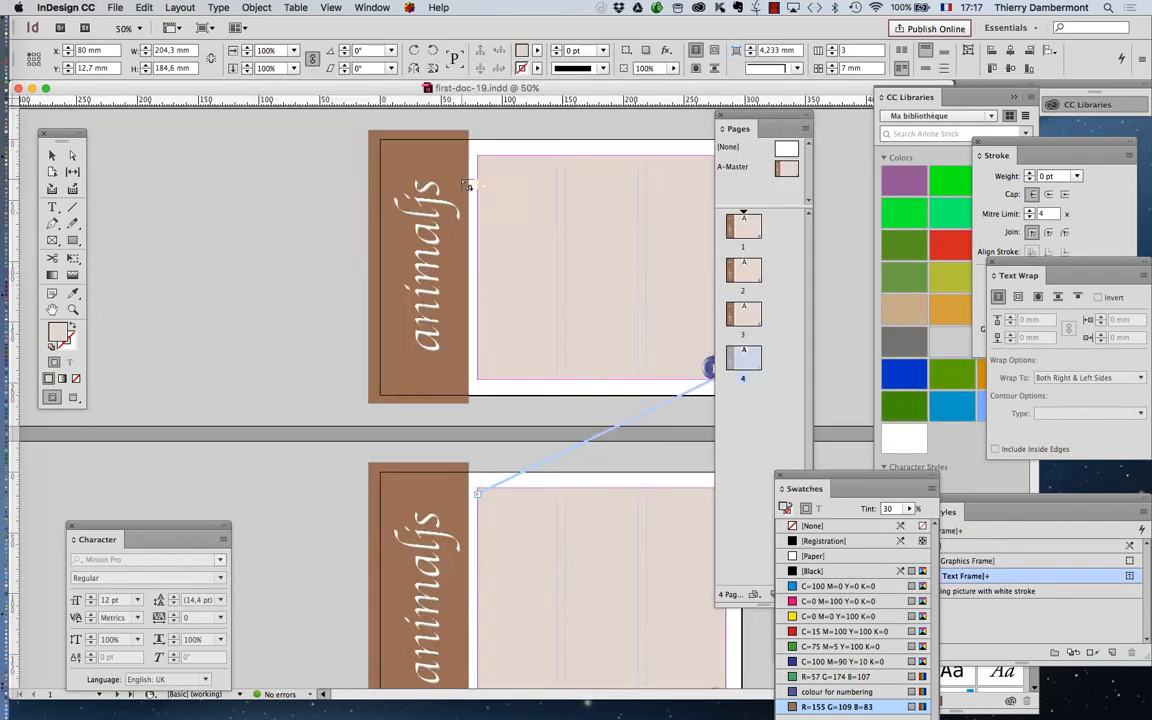
{"action": "key", "text": "super+equal"}
{"action": "left_click_drag", "start_coordinate": [421, 310], "coordinate": [213, 369]}
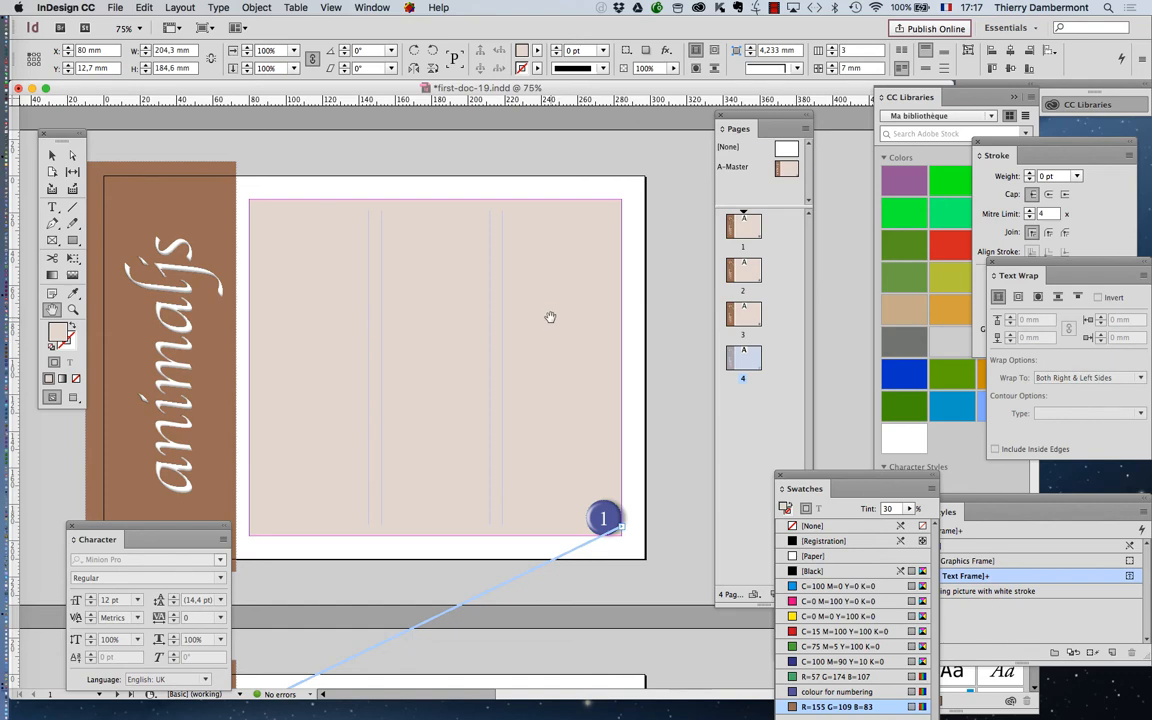
{"action": "key", "text": "super+minus"}
{"action": "left_click_drag", "start_coordinate": [544, 311], "coordinate": [472, 318]}
{"action": "left_click_drag", "start_coordinate": [537, 346], "coordinate": [379, 328]}
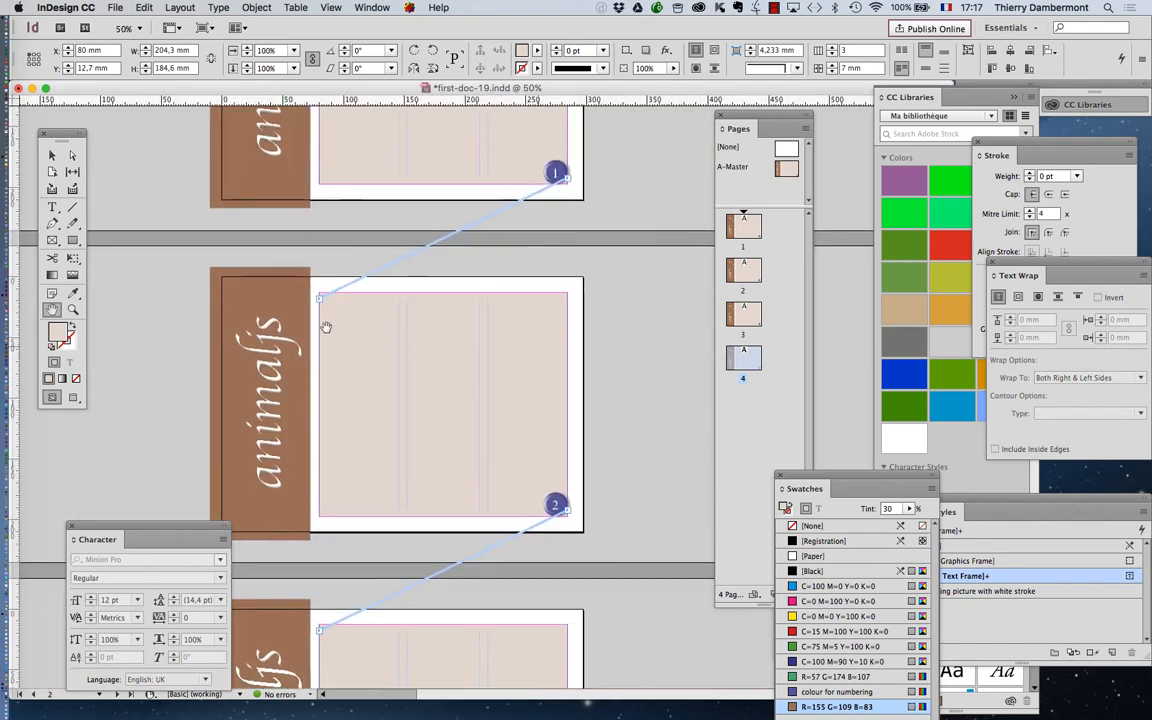
{"action": "left_click", "coordinate": [53, 208]}
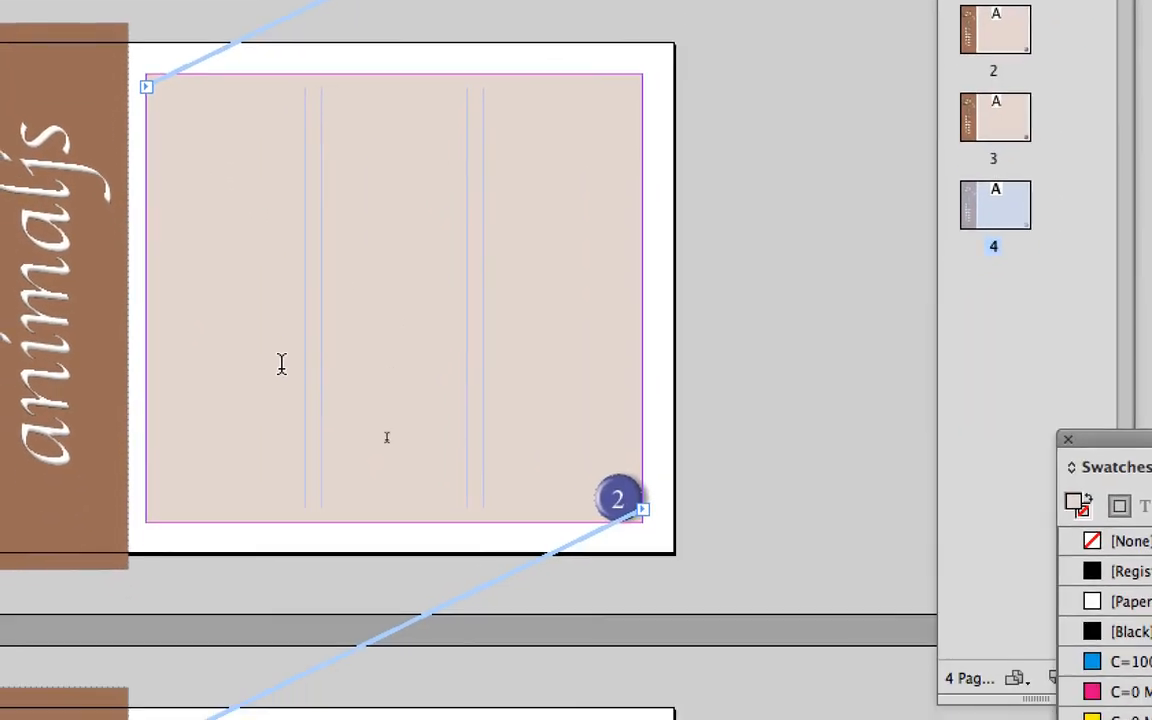
{"action": "scroll", "coordinate": [310, 505], "scroll_direction": "down", "scroll_amount": 5}
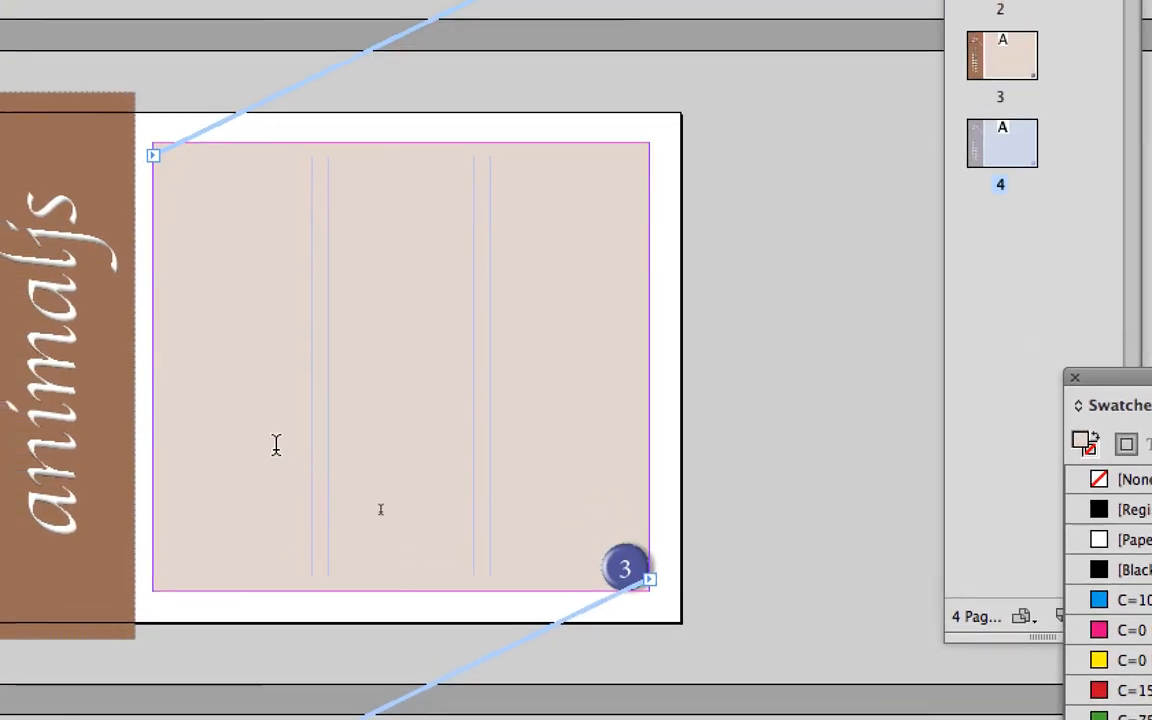
{"action": "scroll", "coordinate": [268, 440], "scroll_direction": "down", "scroll_amount": 5}
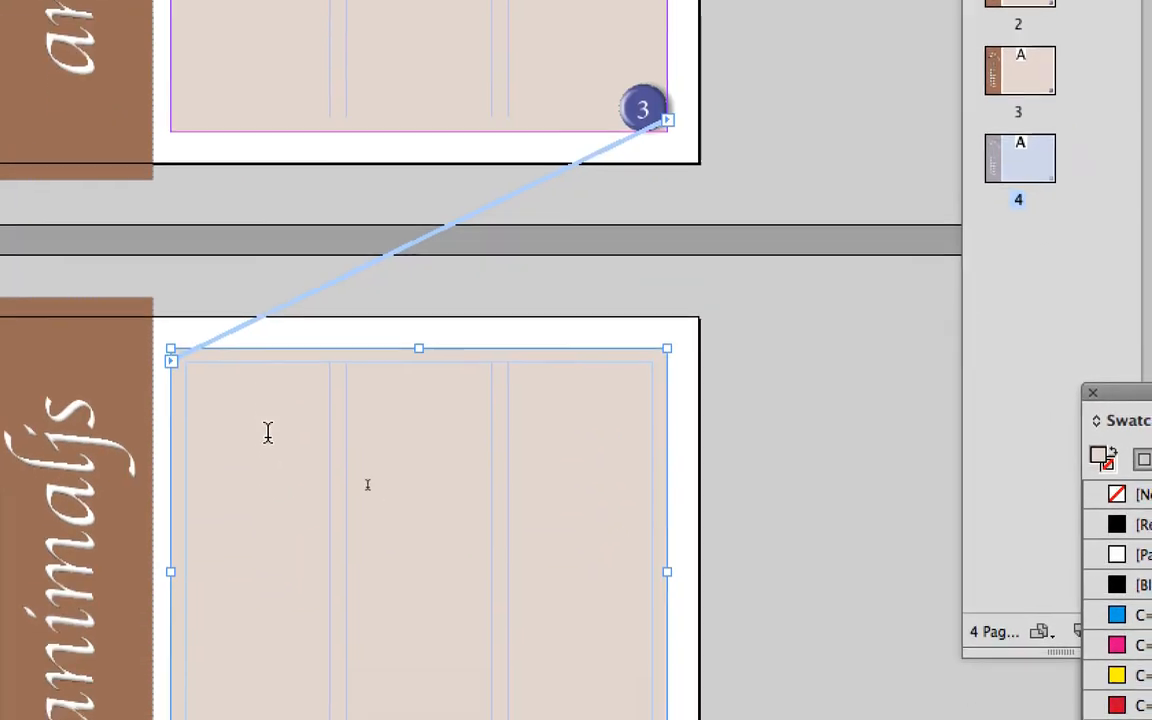
Place the text cursor in the page 1 text frame and fill the threaded frames with placeholder text.
{"action": "left_click", "coordinate": [269, 457]}
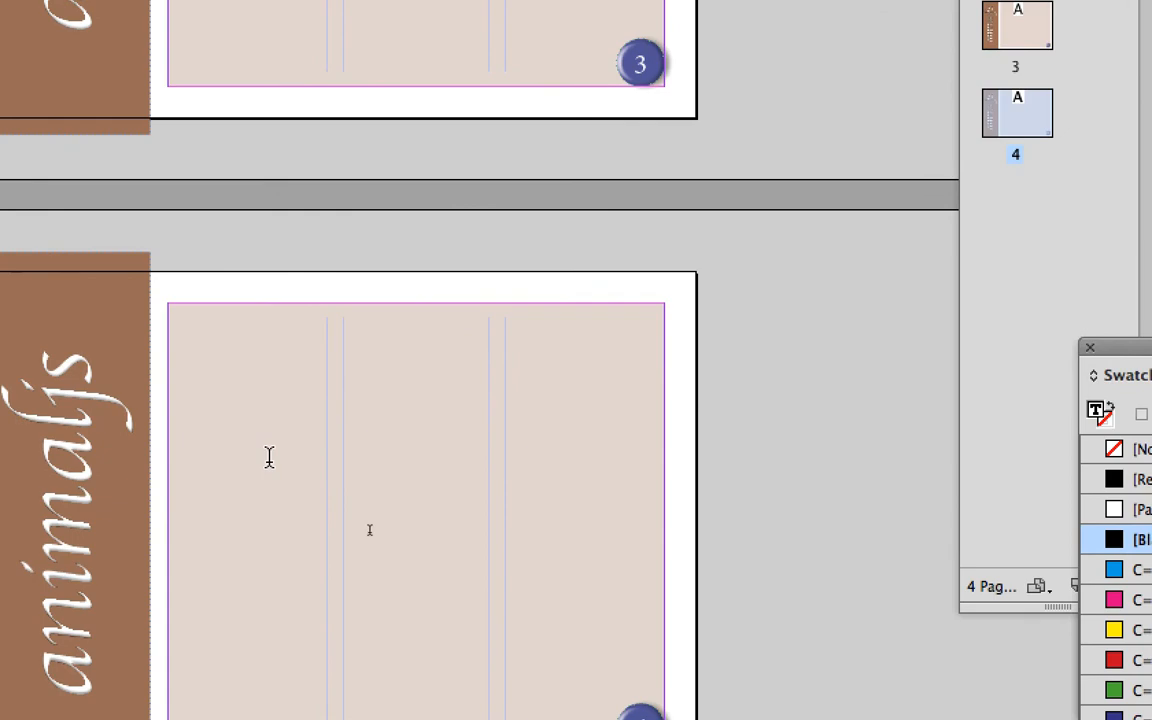
{"action": "scroll", "coordinate": [269, 457], "scroll_direction": "up", "scroll_amount": 5}
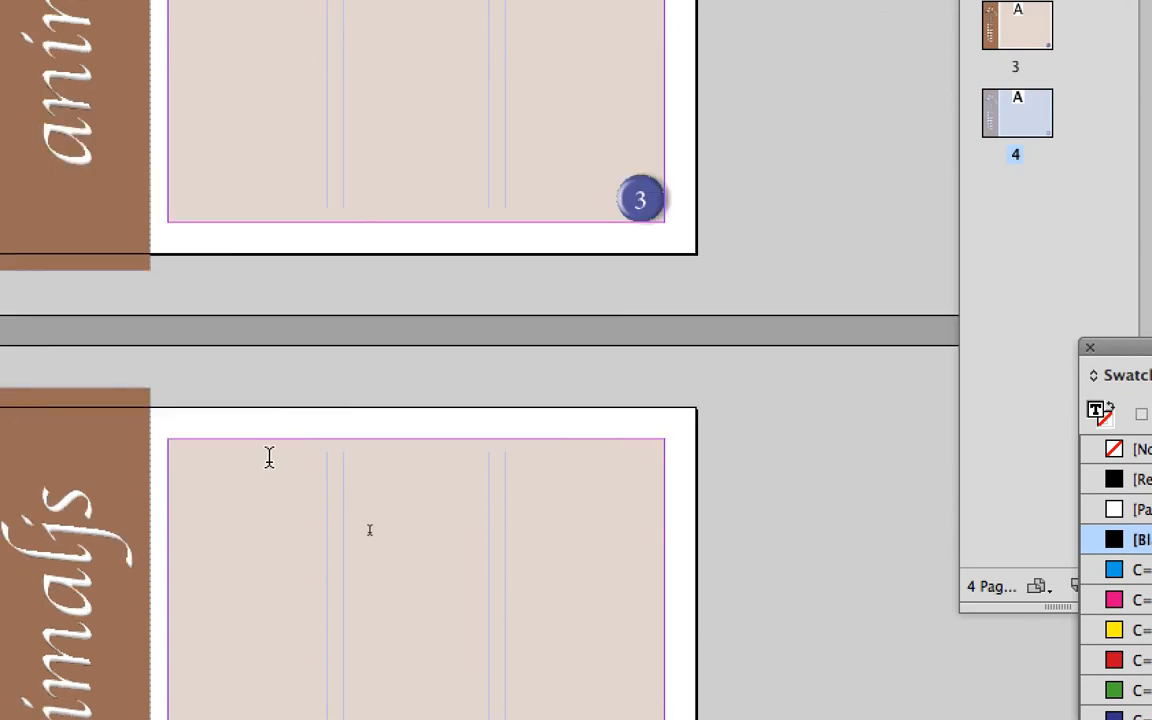
{"action": "scroll", "coordinate": [269, 457], "scroll_direction": "up", "scroll_amount": 10}
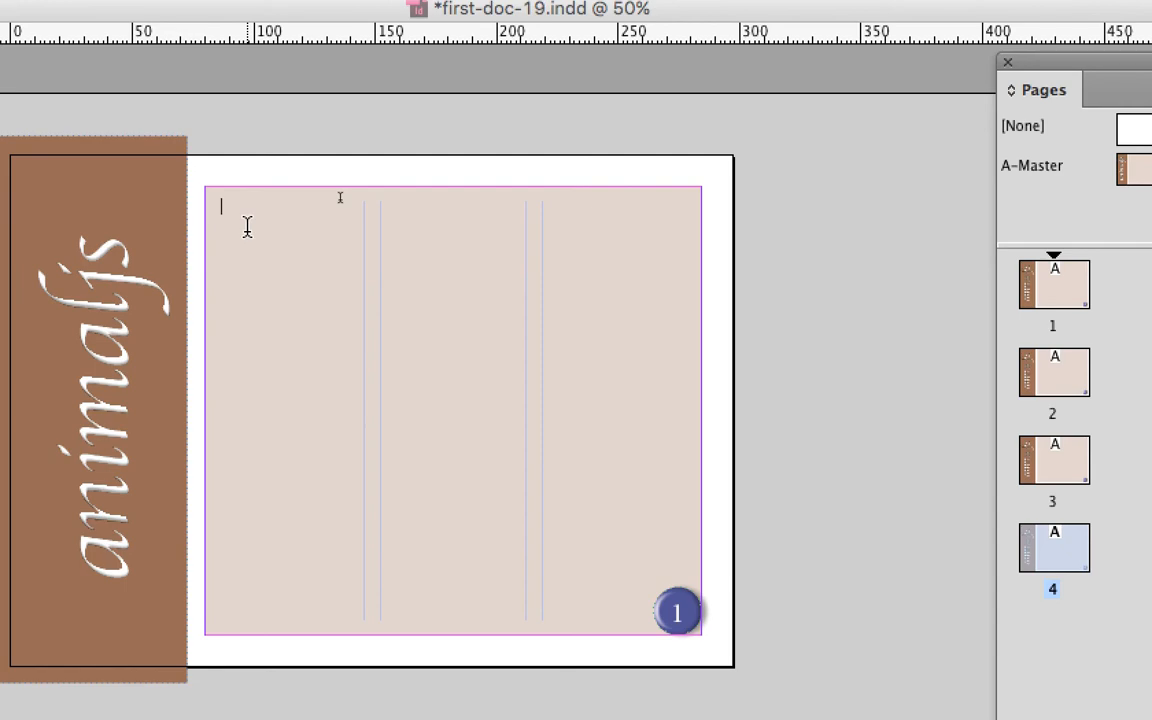
{"action": "right_click", "coordinate": [242, 234]}
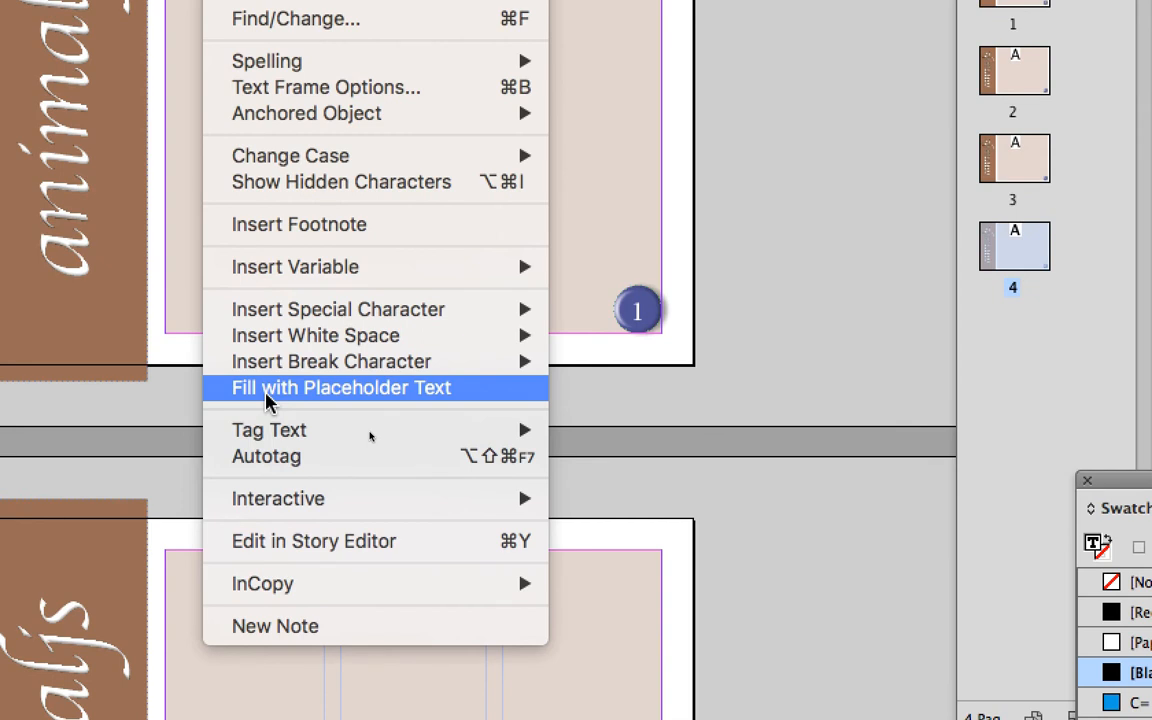
{"action": "left_click", "coordinate": [268, 398]}
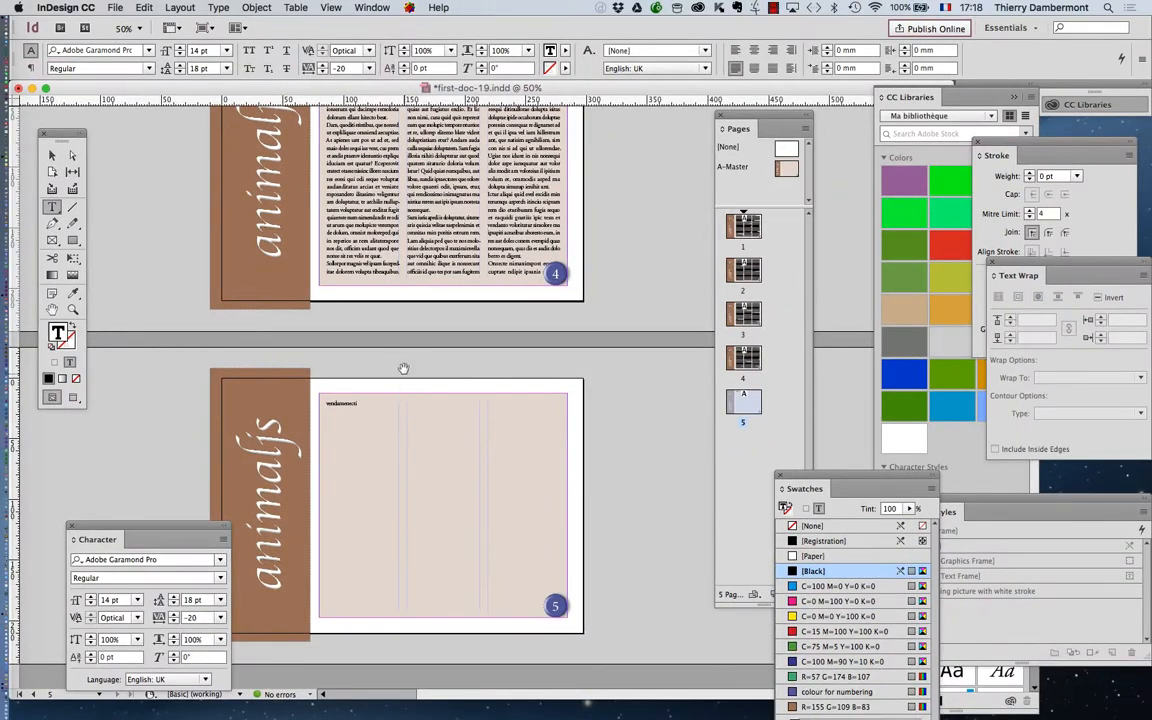
Examine how the placeholder text flows through the threaded frames from page 1 to page 5.
{"action": "scroll", "coordinate": [350, 270], "scroll_direction": "up", "scroll_amount": 5}
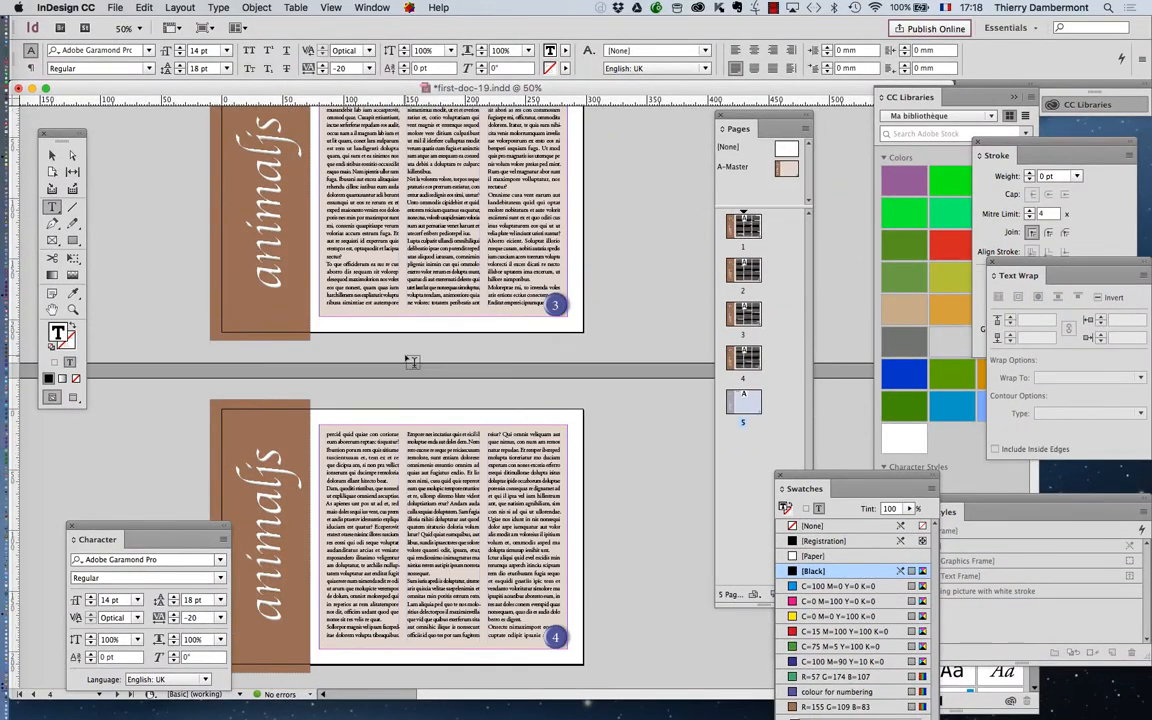
{"action": "scroll", "coordinate": [411, 363], "scroll_direction": "up", "scroll_amount": 3}
{"action": "scroll", "coordinate": [401, 342], "scroll_direction": "down", "scroll_amount": 2}
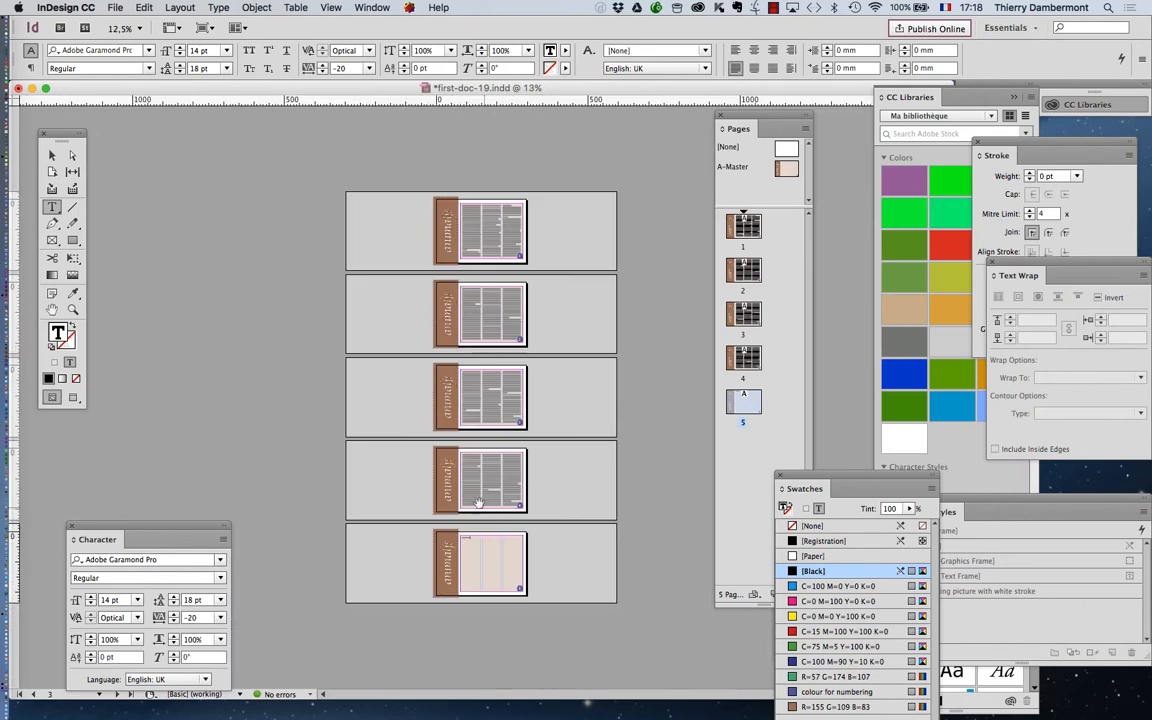
{"action": "scroll", "coordinate": [440, 535], "scroll_direction": "up", "scroll_amount": 1}
{"action": "scroll", "coordinate": [440, 548], "scroll_direction": "up", "scroll_amount": 1}
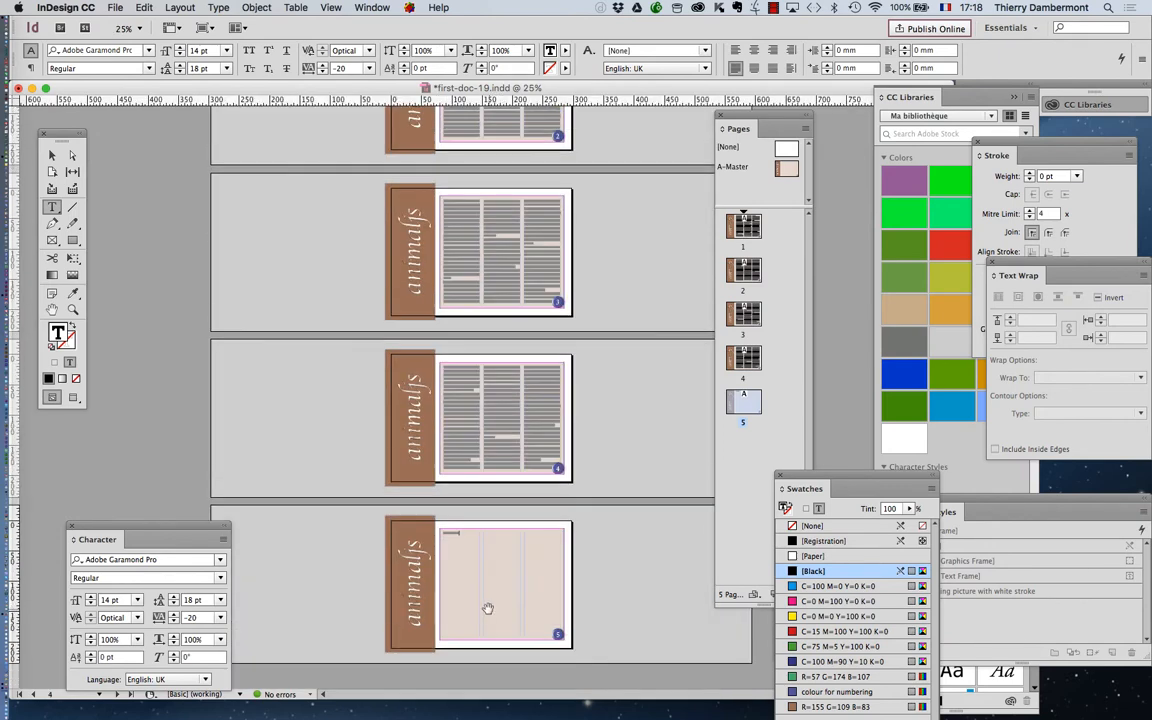
{"action": "scroll", "coordinate": [487, 608], "scroll_direction": "up", "scroll_amount": 2}
{"action": "scroll", "coordinate": [545, 450], "scroll_direction": "up", "scroll_amount": 2}
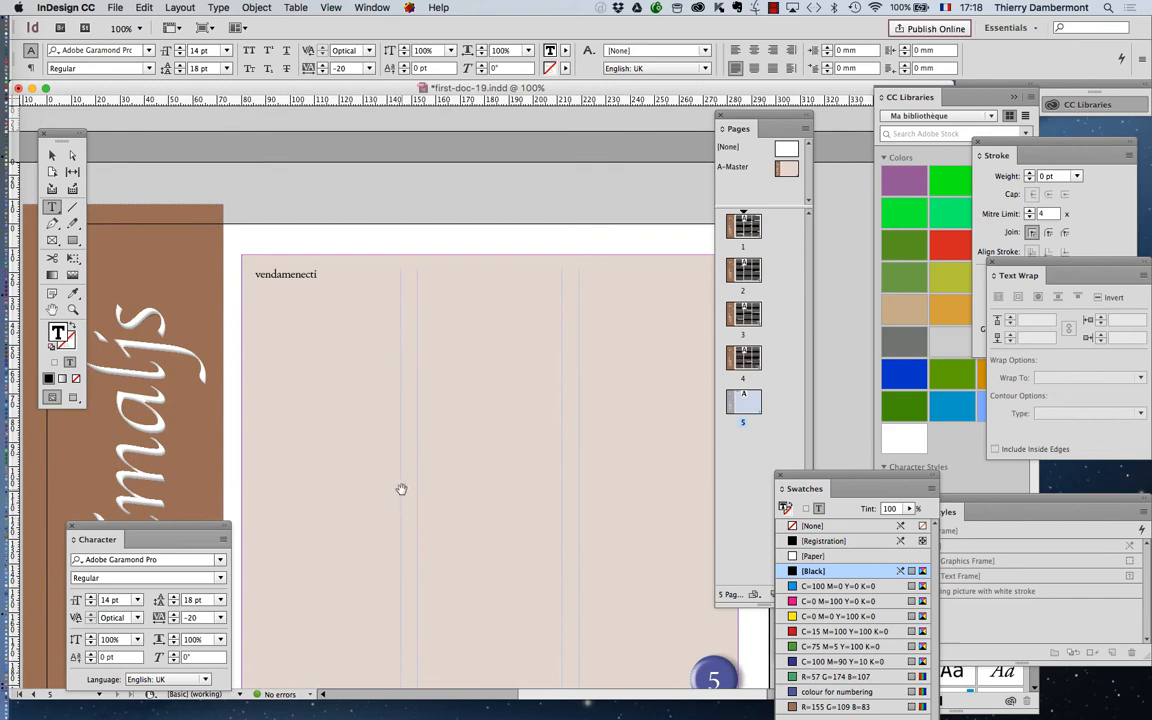
Select the text frame on page 5 and examine its thread from the preceding pages.
{"action": "scroll", "coordinate": [401, 488], "scroll_direction": "down", "scroll_amount": 1}
{"action": "key", "text": "Escape"}
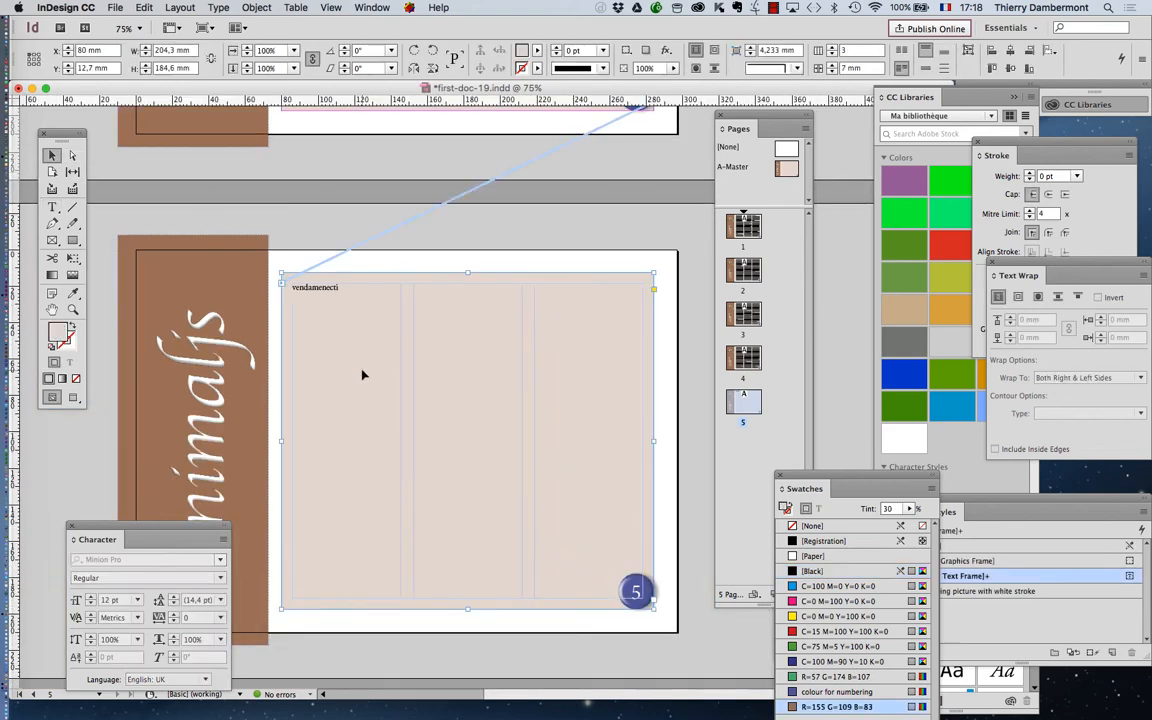
{"action": "scroll", "coordinate": [360, 385], "scroll_direction": "down", "scroll_amount": 1}
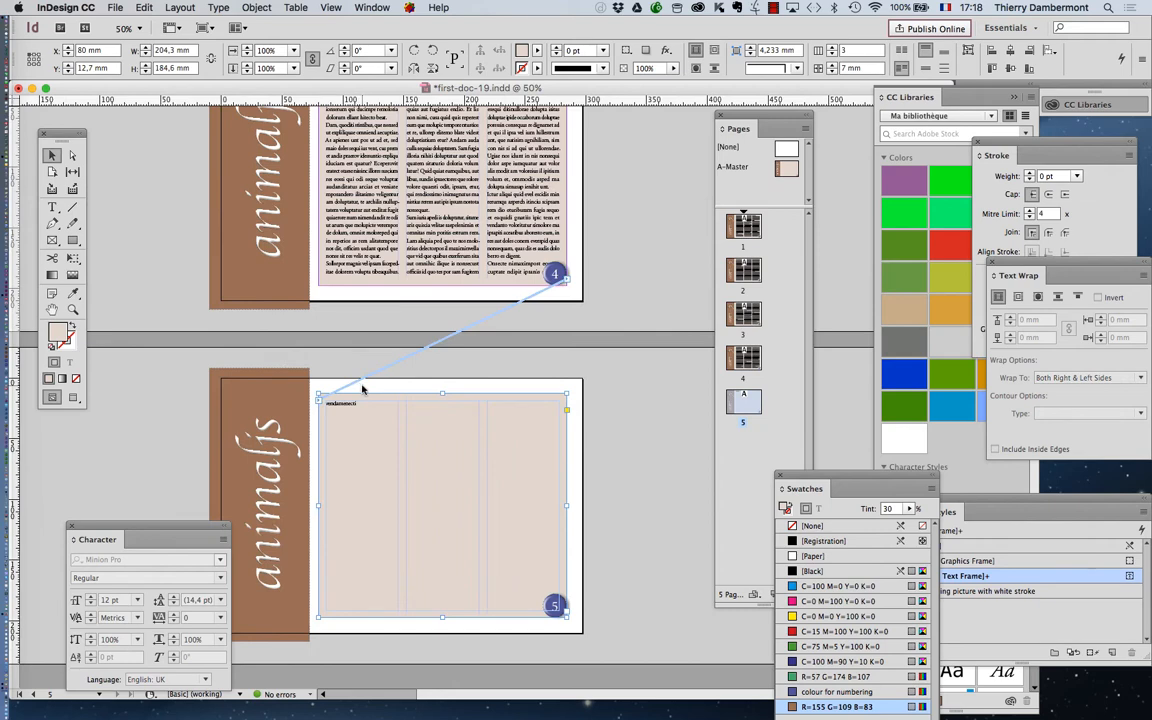
{"action": "scroll", "coordinate": [362, 388], "scroll_direction": "down", "scroll_amount": 1}
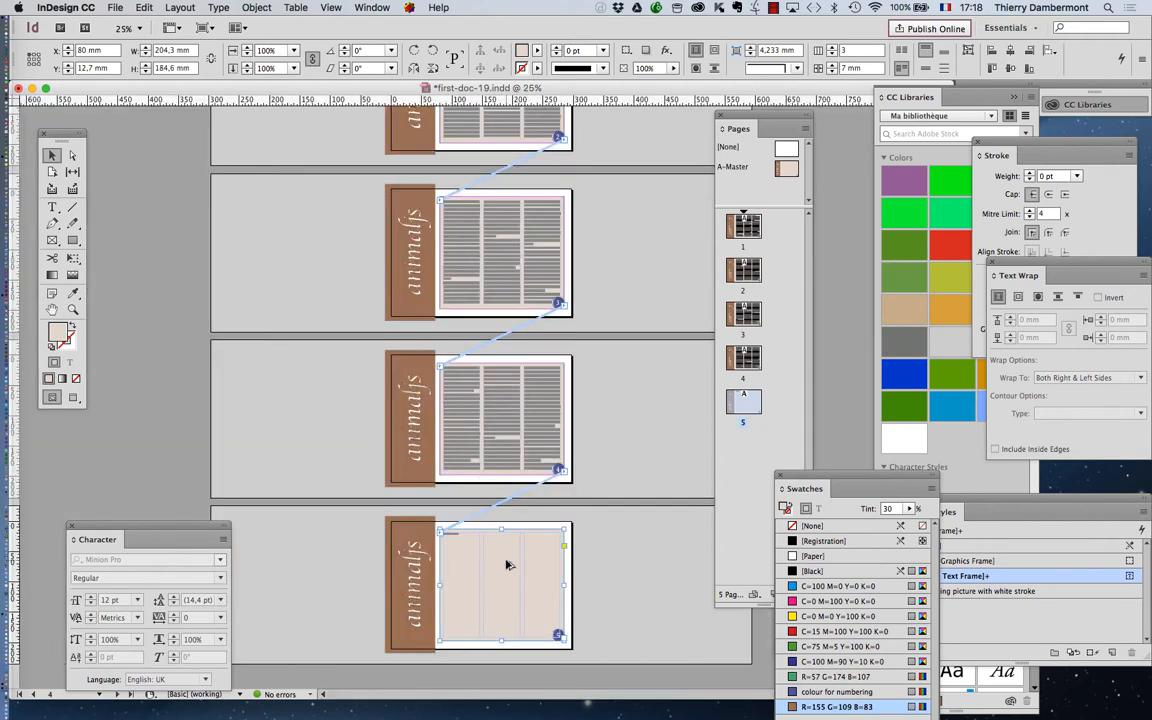
{"action": "scroll", "coordinate": [515, 608], "scroll_direction": "up", "scroll_amount": 2}
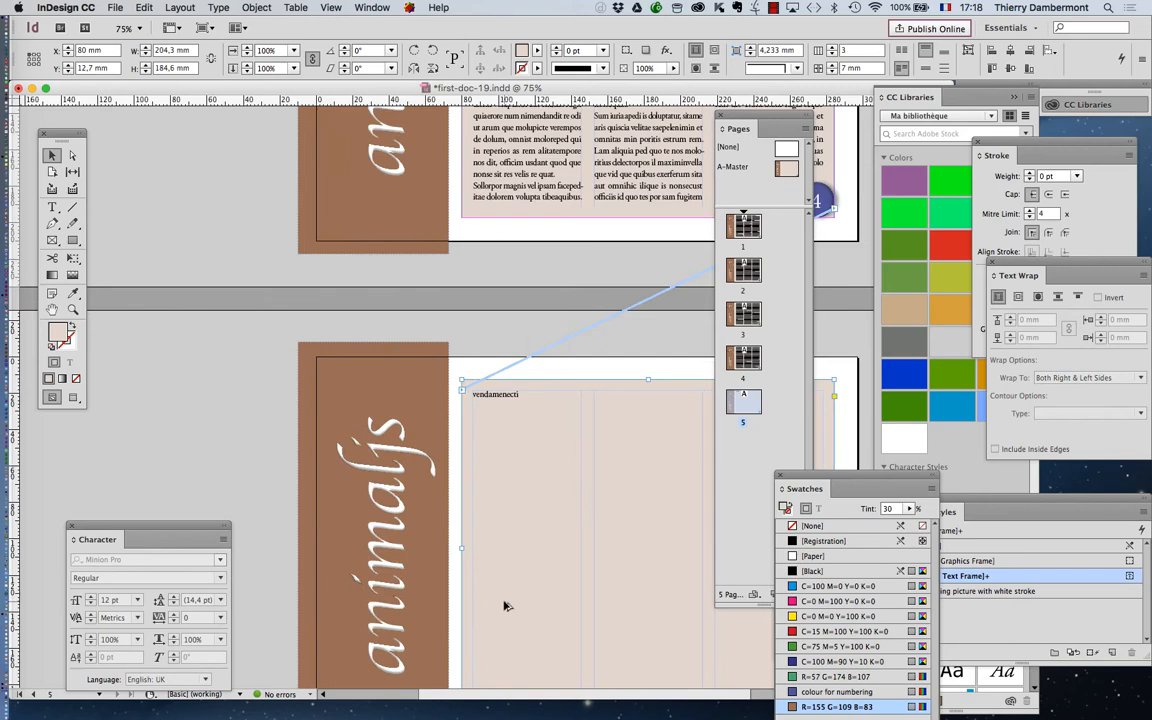
{"action": "scroll", "coordinate": [505, 605], "scroll_direction": "down", "scroll_amount": 1}
{"action": "scroll", "coordinate": [505, 605], "scroll_direction": "up", "scroll_amount": 1}
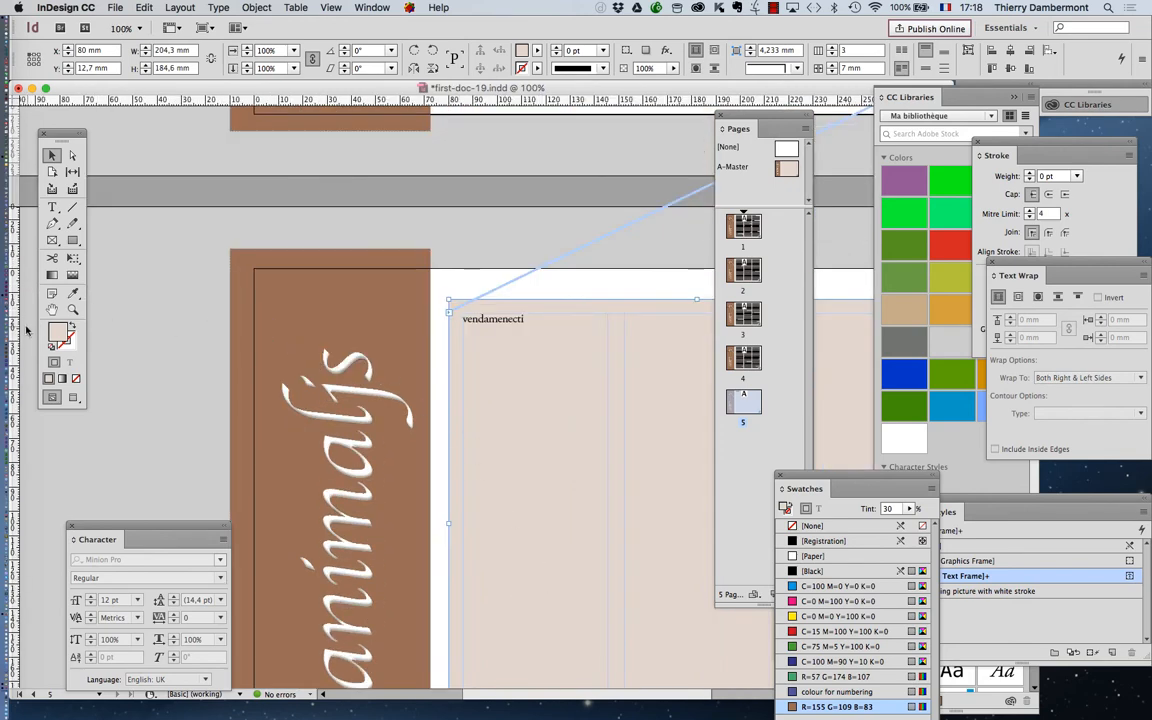
Switch to the Hand tool and examine the placeholder text on page 4, then the page 1 columns up close.
{"action": "left_click", "coordinate": [53, 310]}
{"action": "scroll", "coordinate": [517, 483], "scroll_direction": "down", "scroll_amount": 2}
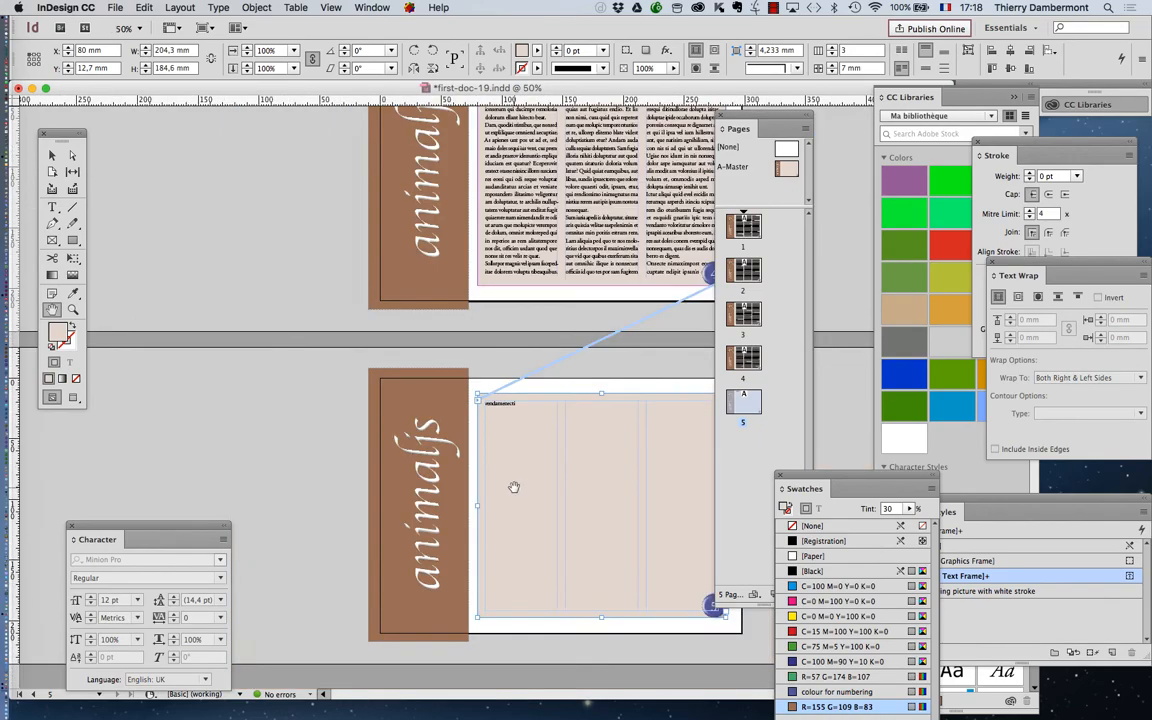
{"action": "left_click_drag", "start_coordinate": [535, 437], "coordinate": [468, 527]}
{"action": "scroll", "coordinate": [468, 527], "scroll_direction": "up", "scroll_amount": 2}
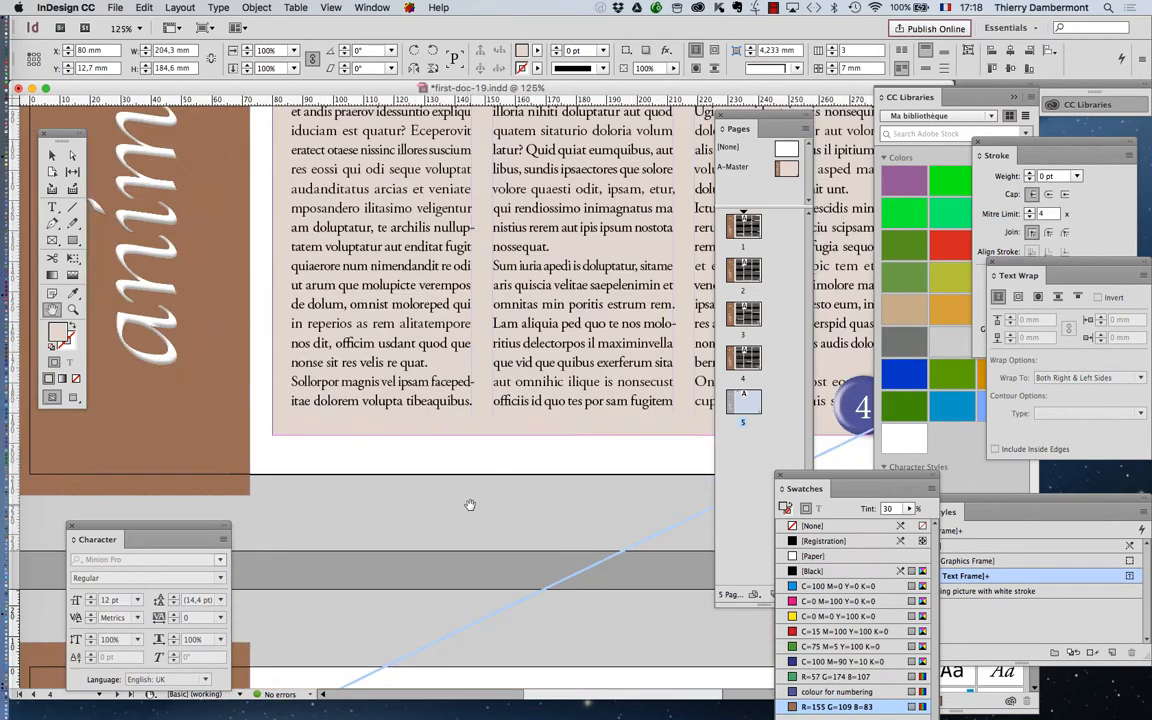
{"action": "scroll", "coordinate": [468, 527], "scroll_direction": "down", "scroll_amount": 1}
{"action": "scroll", "coordinate": [538, 386], "scroll_direction": "up", "scroll_amount": 1}
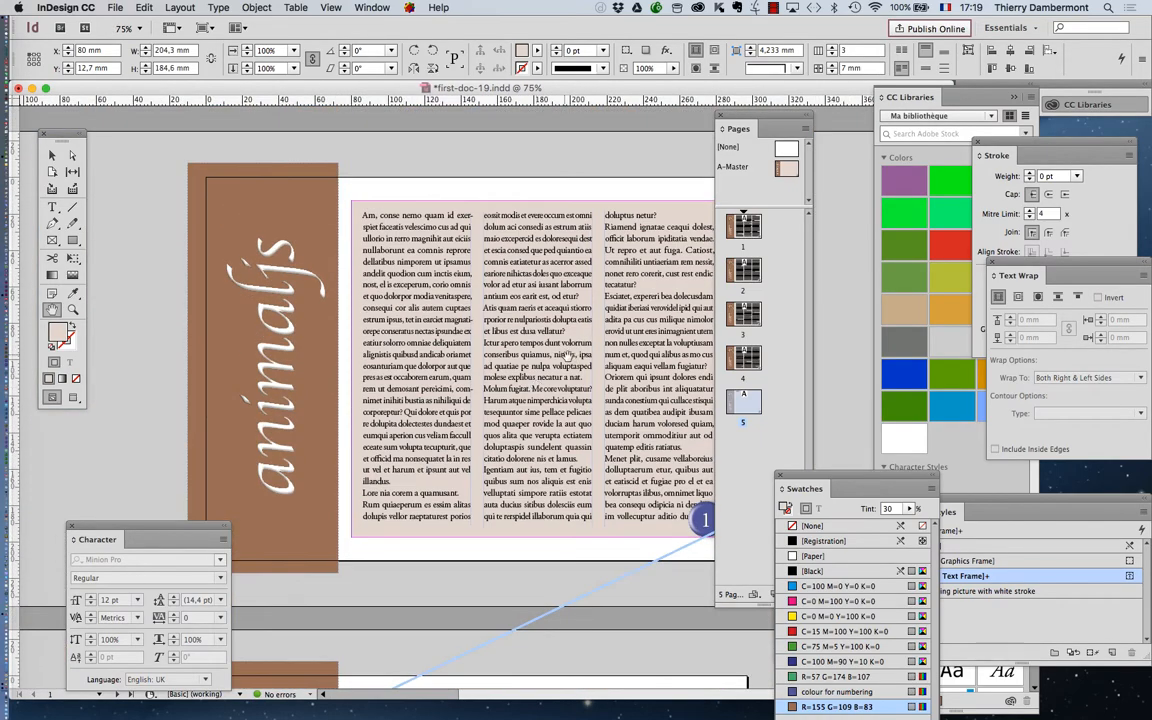
{"action": "scroll", "coordinate": [436, 318], "scroll_direction": "up", "scroll_amount": 2}
{"action": "scroll", "coordinate": [392, 290], "scroll_direction": "up", "scroll_amount": 5}
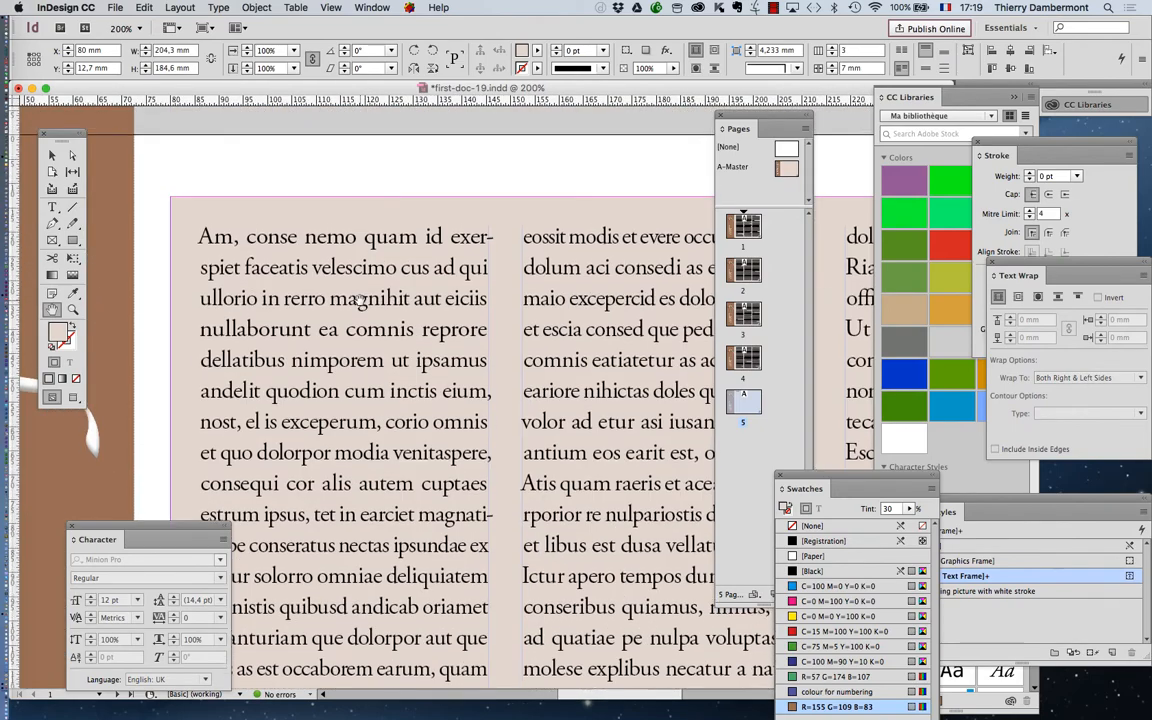
{"action": "scroll", "coordinate": [278, 360], "scroll_direction": "down", "scroll_amount": 3}
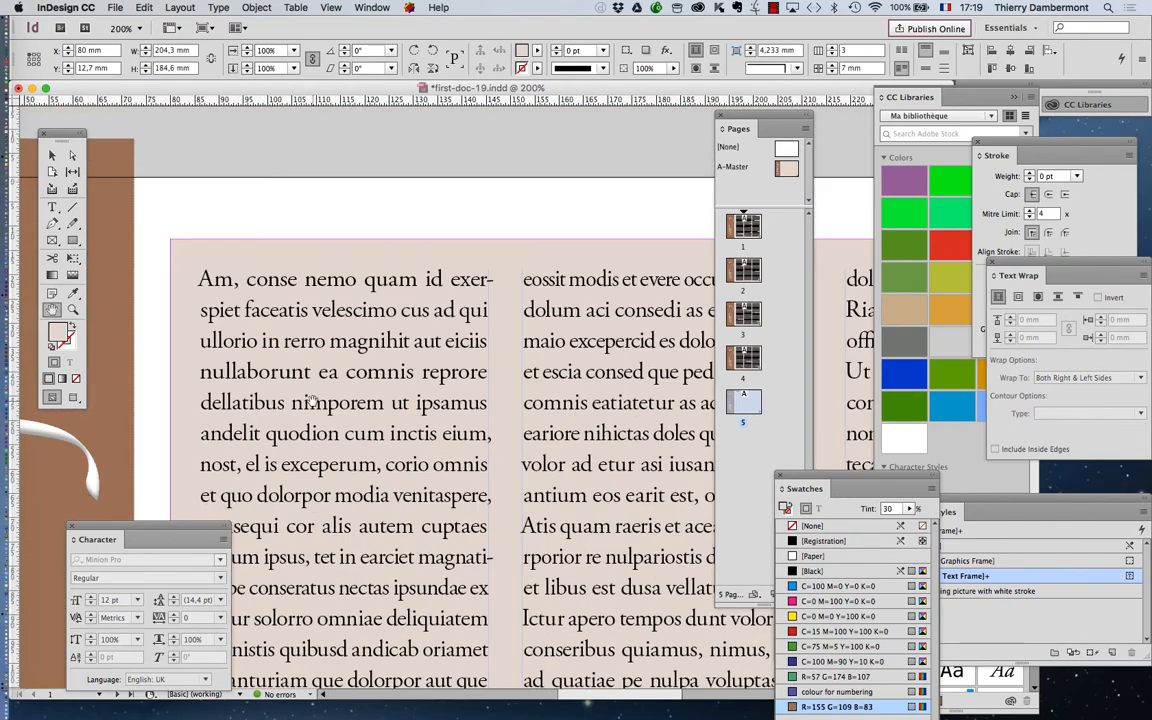
{"action": "scroll", "coordinate": [250, 357], "scroll_direction": "up", "scroll_amount": 1}
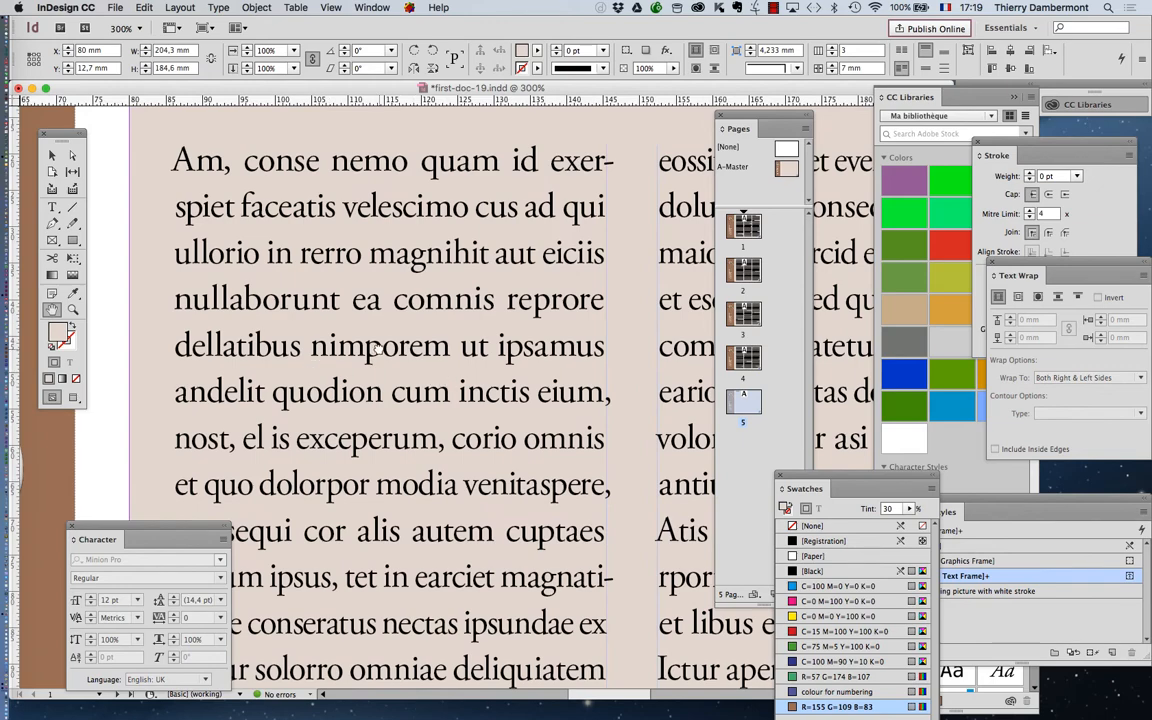
{"action": "scroll", "coordinate": [381, 342], "scroll_direction": "left", "scroll_amount": 2}
{"action": "scroll", "coordinate": [381, 342], "scroll_direction": "up", "scroll_amount": 1}
{"action": "scroll", "coordinate": [400, 400], "scroll_direction": "down", "scroll_amount": 1}
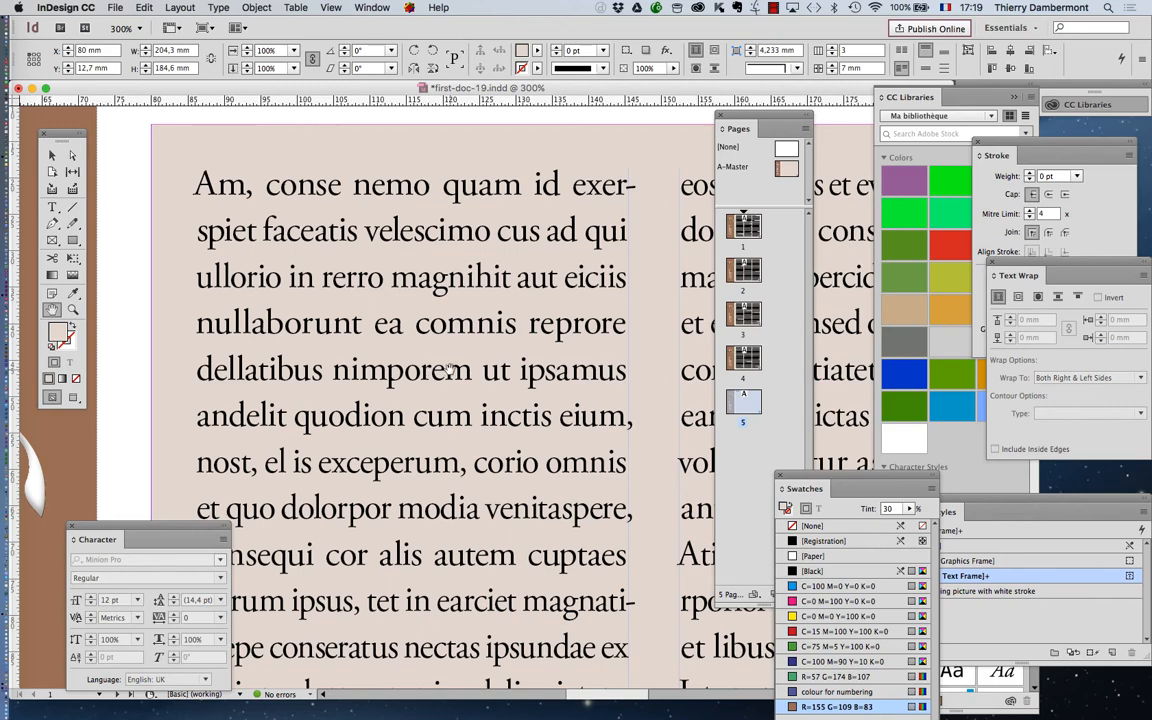
{"action": "scroll", "coordinate": [428, 369], "scroll_direction": "down", "scroll_amount": 2}
{"action": "left_click_drag", "start_coordinate": [458, 393], "coordinate": [354, 345]}
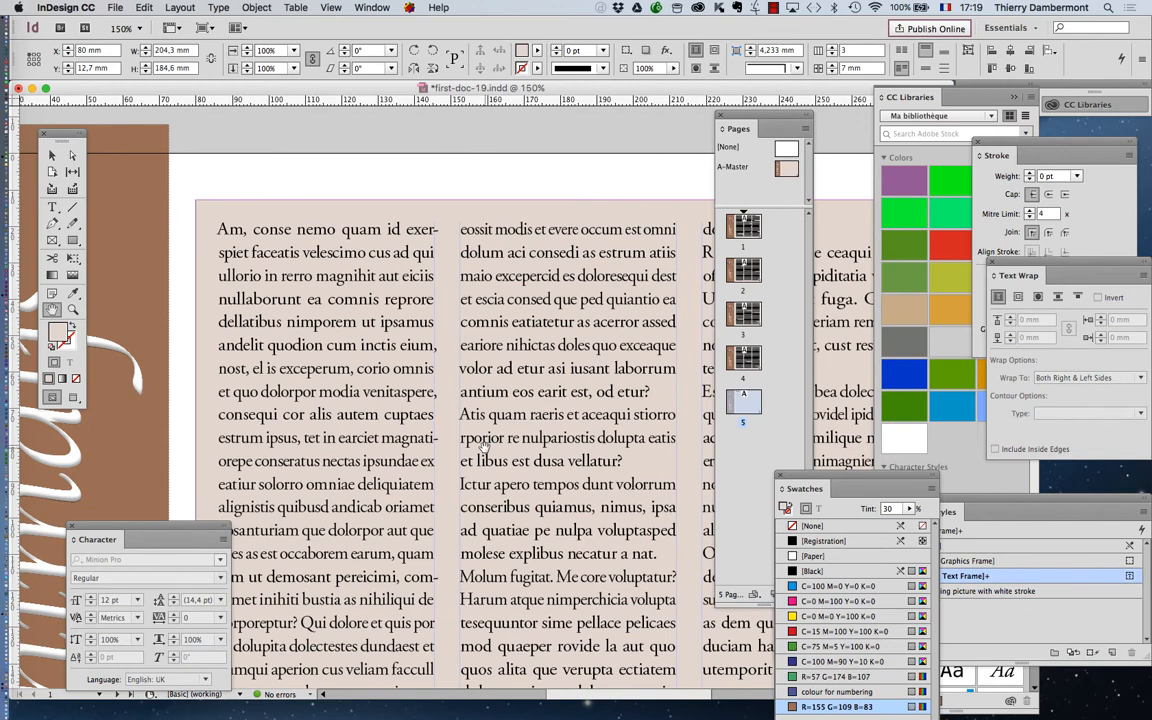
Save the document in the B1K1 folder under the new name first-doc-20.indd.
{"action": "left_click", "coordinate": [115, 7]}
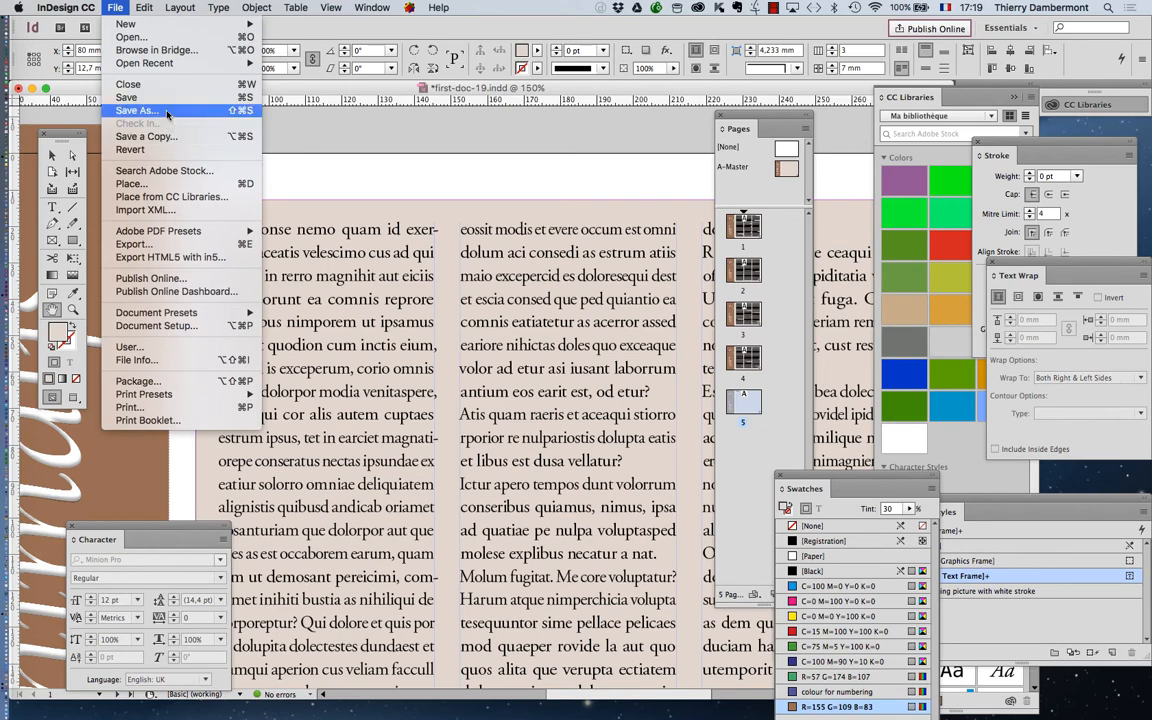
{"action": "left_click", "coordinate": [159, 113]}
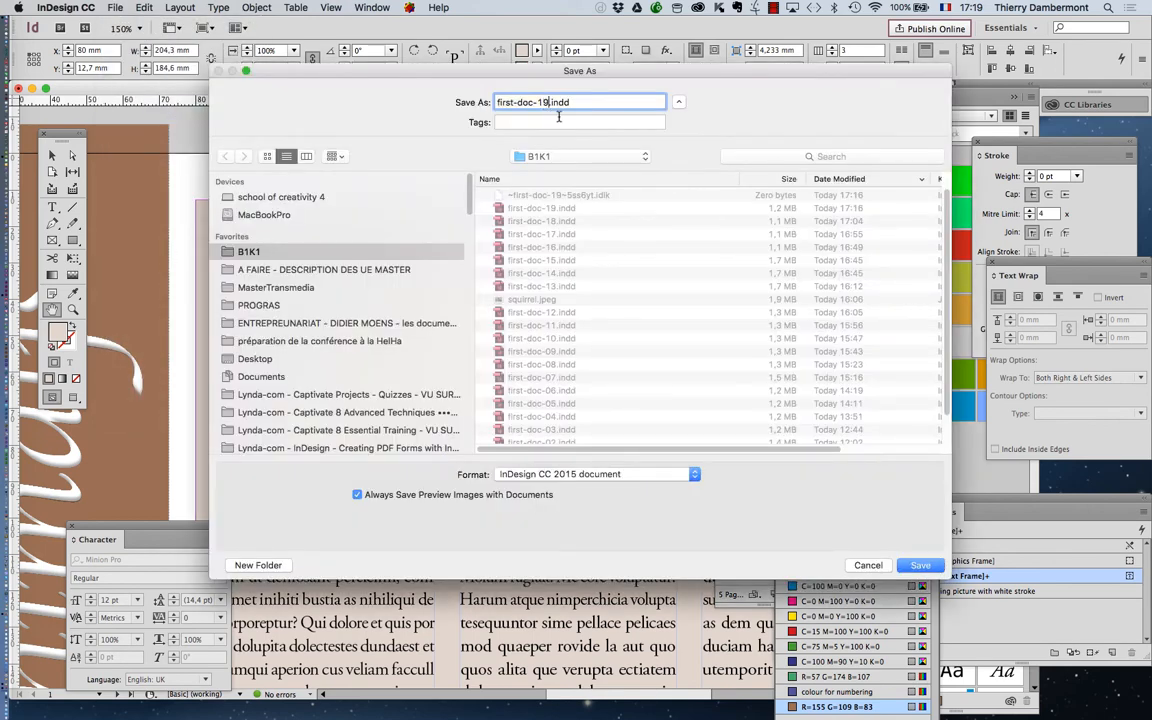
{"action": "key", "text": "BackSpace"}
{"action": "key", "text": "BackSpace"}
{"action": "type", "text": "20"}
{"action": "key", "text": "Return"}
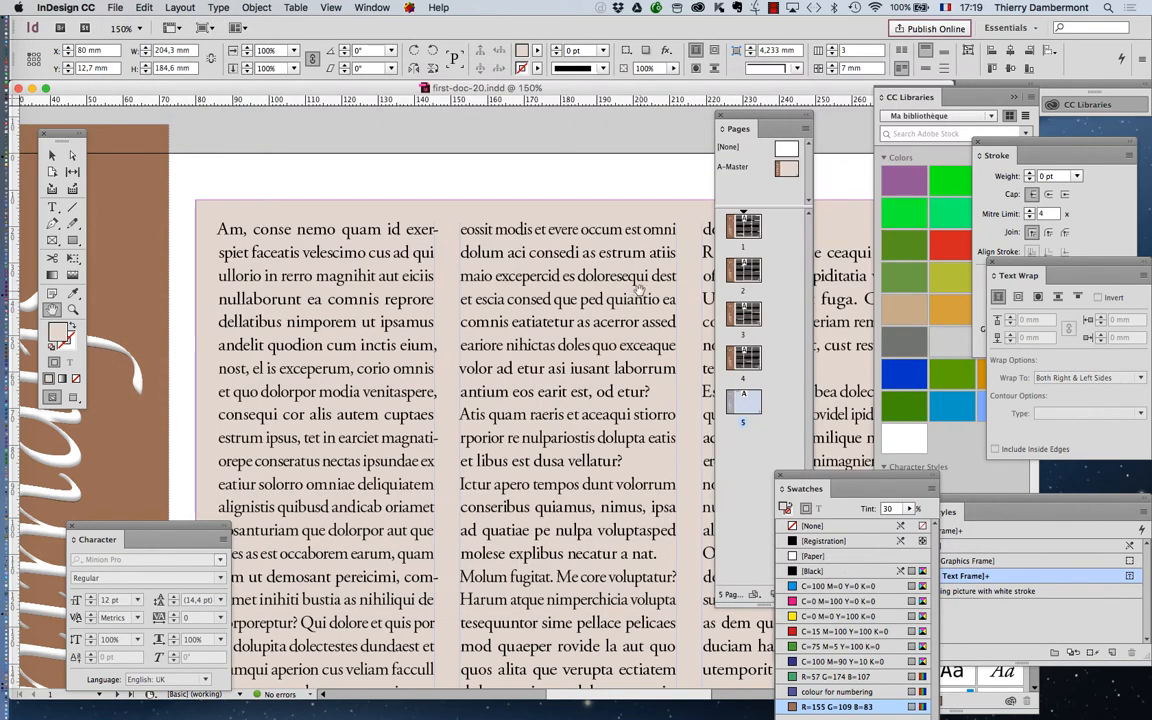
Switch to the Type tool, place the cursor in the page 1 text and select the entire threaded story.
{"action": "key", "text": "super+minus"}
{"action": "key", "text": "super+minus"}
{"action": "key", "text": "super+minus"}
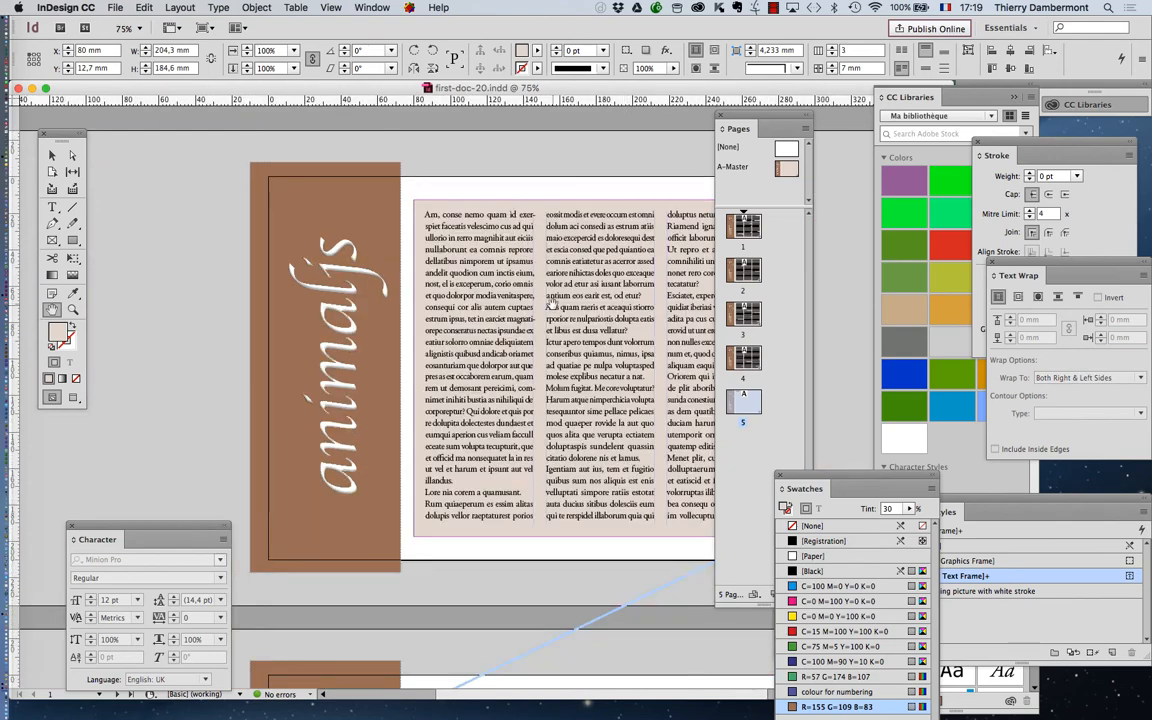
{"action": "key", "text": "super+equal"}
{"action": "key", "text": "super+equal"}
{"action": "key", "text": "t"}
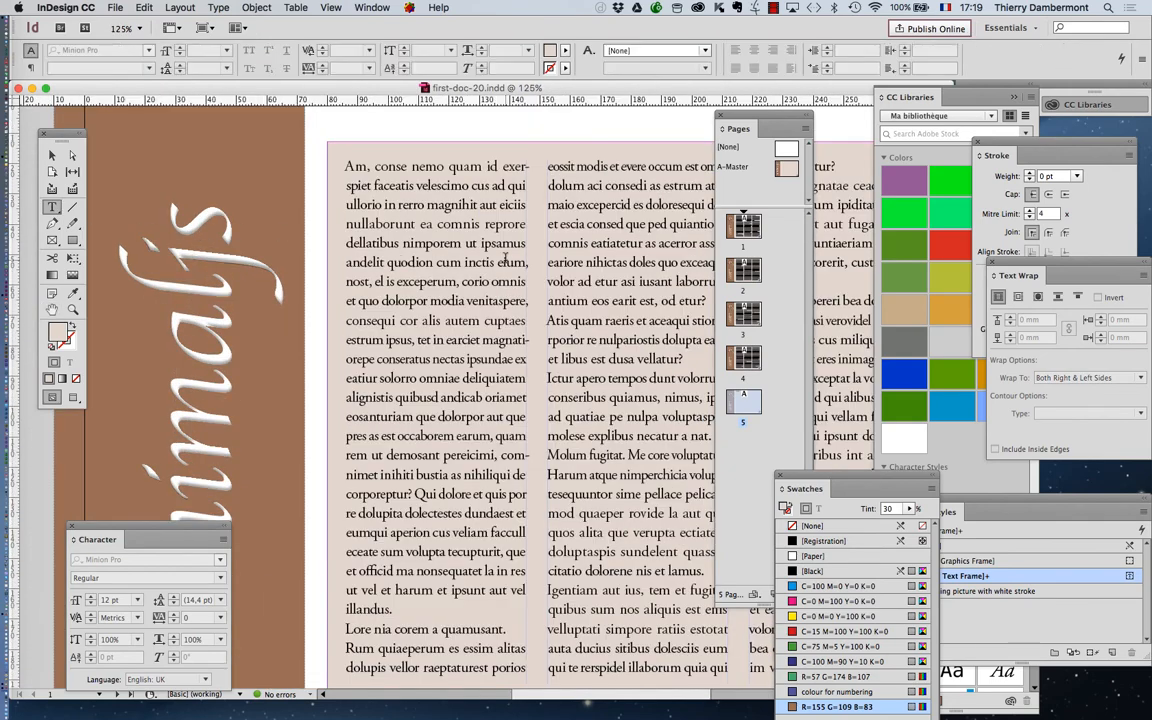
{"action": "left_click", "coordinate": [505, 259]}
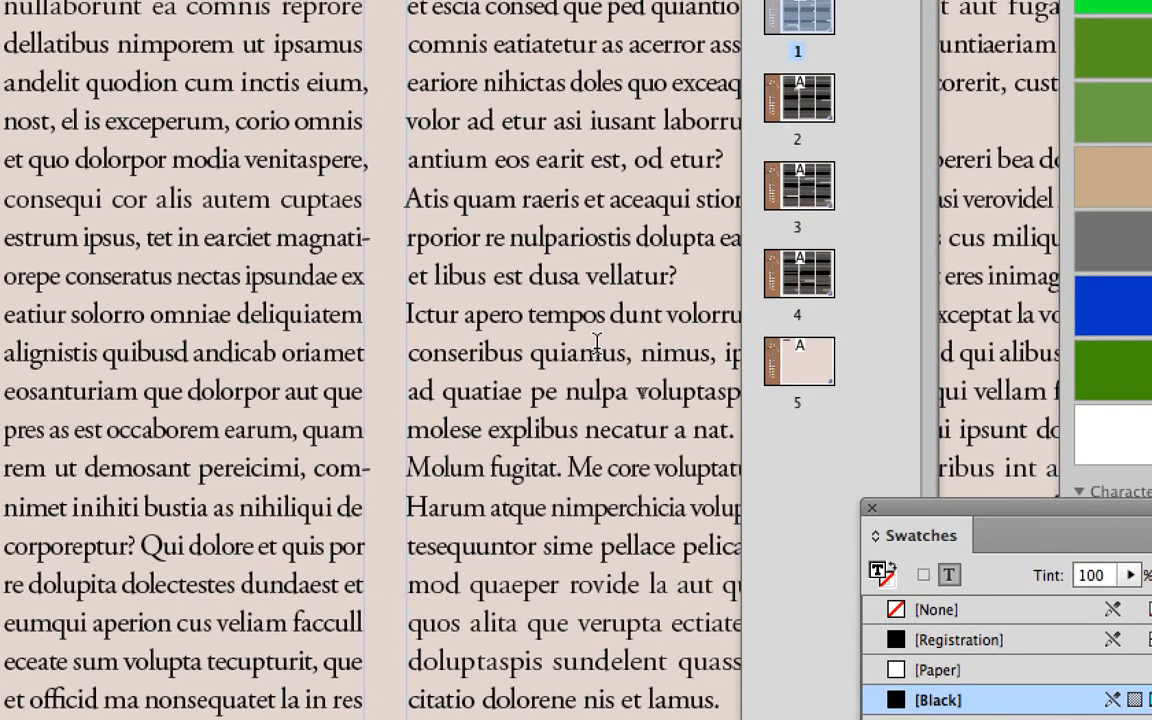
{"action": "key", "text": "super+a"}
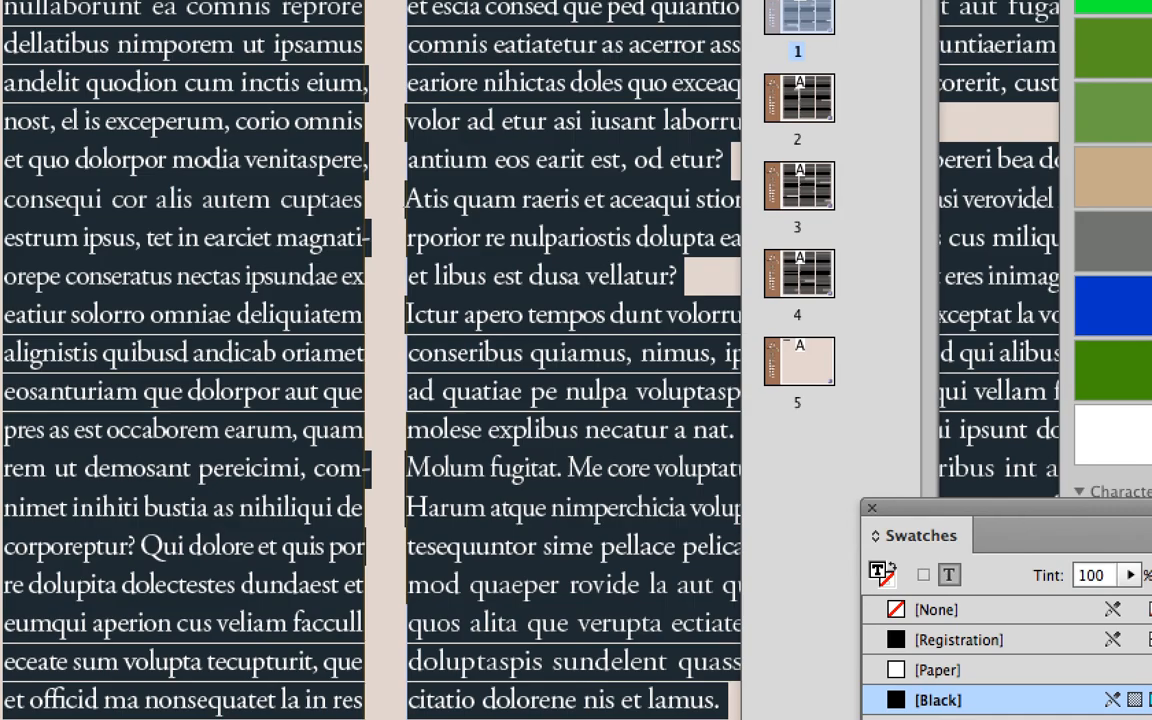
Examine the extent of the selected story from page 1 through page 5.
{"action": "key", "text": "super+minus"}
{"action": "key", "text": "super+minus"}
{"action": "key", "text": "super+minus"}
{"action": "key", "text": "super+minus"}
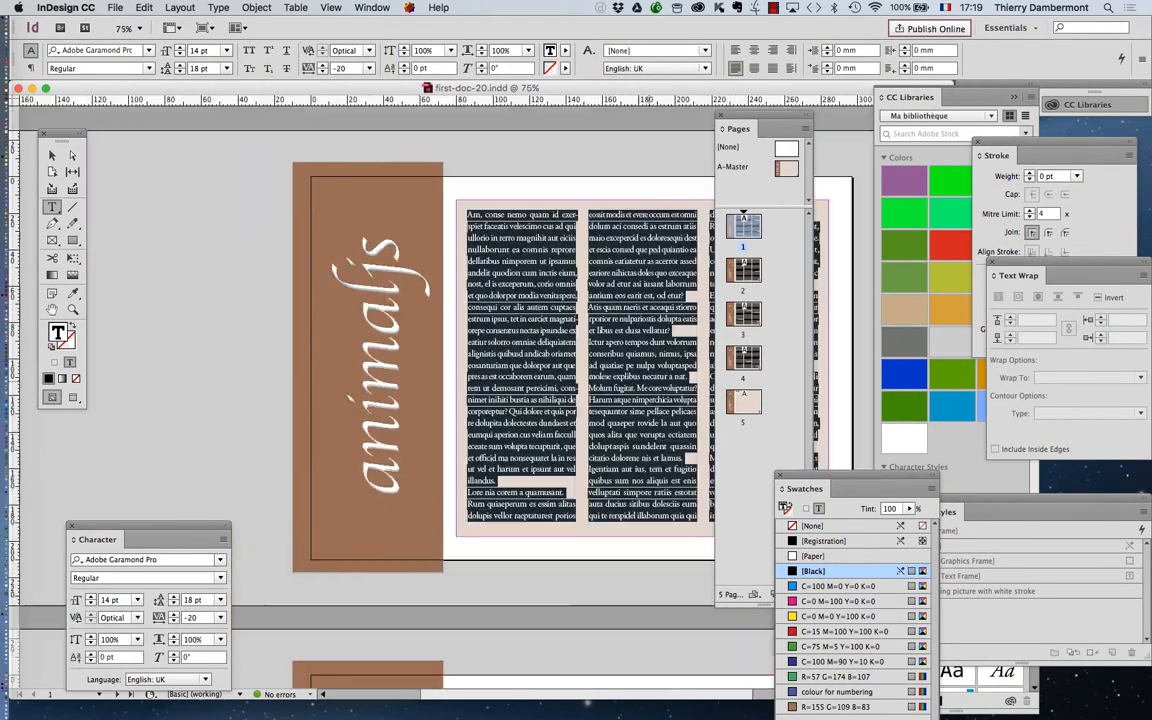
{"action": "key", "text": "super+plus"}
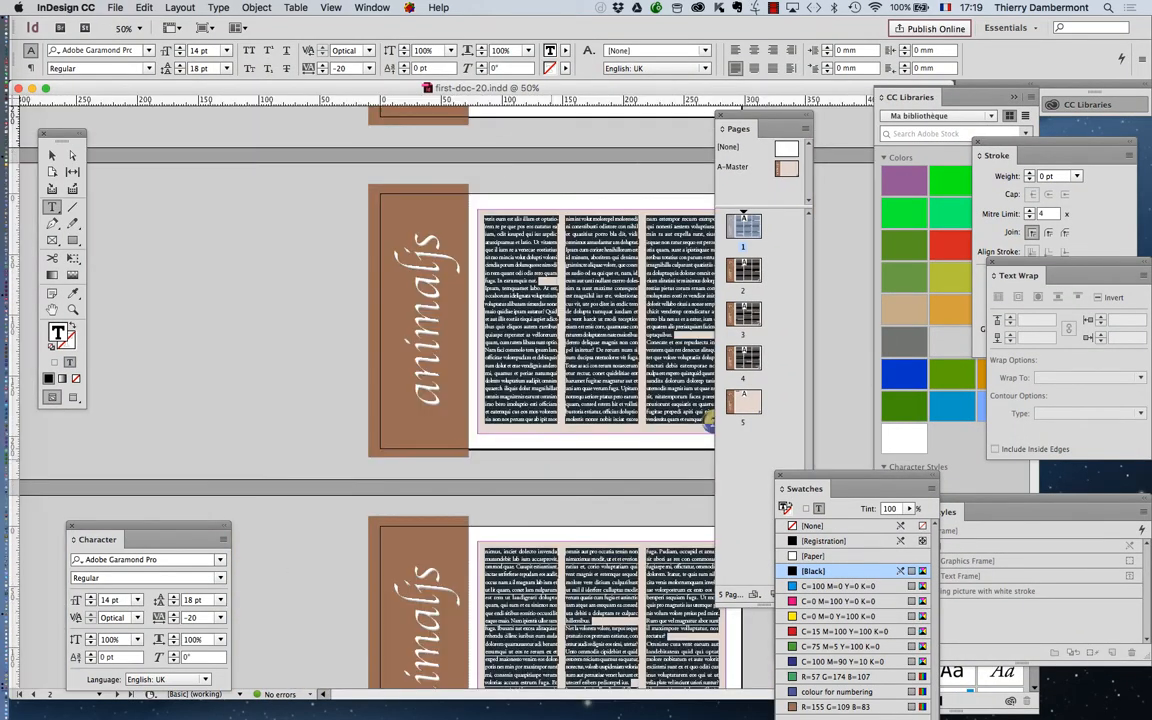
{"action": "scroll", "coordinate": [420, 400], "scroll_direction": "down", "scroll_amount": 5}
{"action": "scroll", "coordinate": [420, 400], "scroll_direction": "down", "scroll_amount": 10}
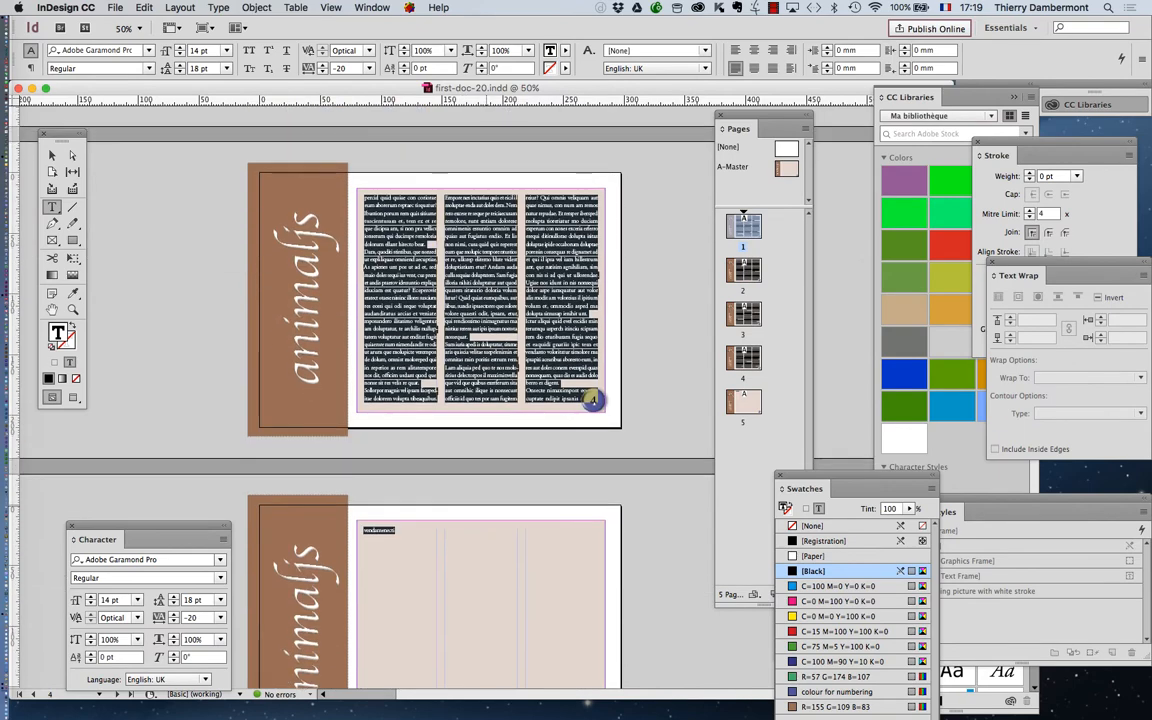
{"action": "key", "text": "super+minus"}
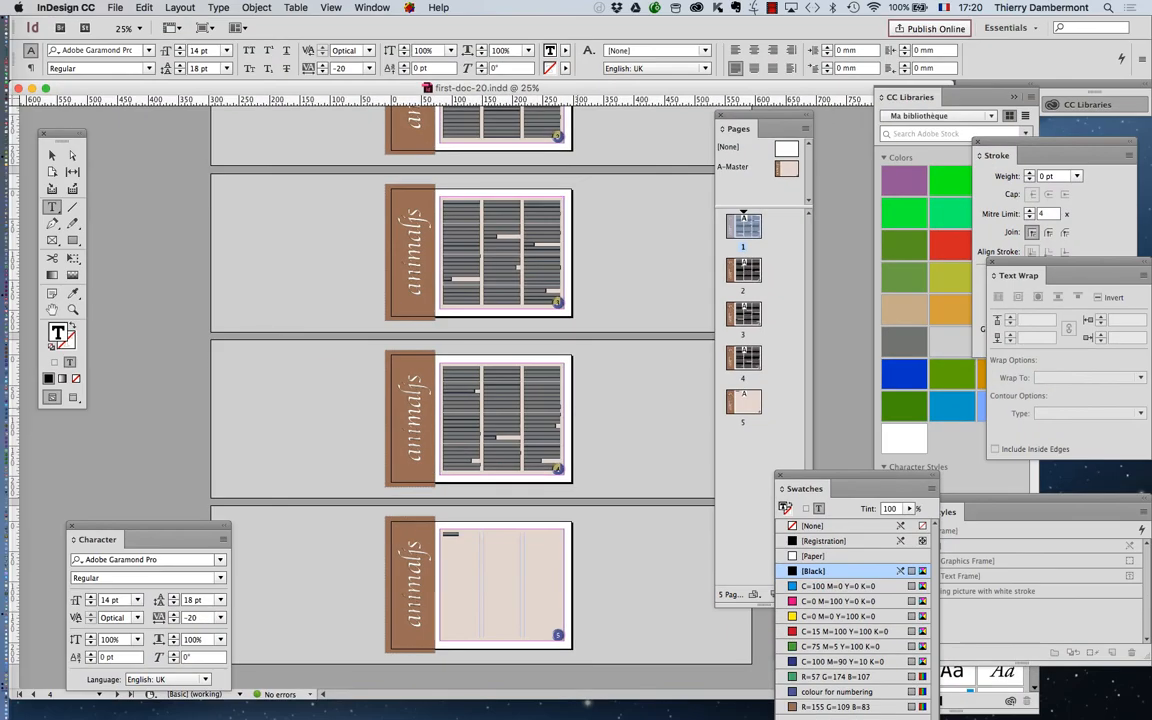
Set Greek Type Below to 0 pt in the Display Performance preferences and apply the change.
{"action": "left_click", "coordinate": [66, 7]}
{"action": "mouse_move", "coordinate": [78, 42]}
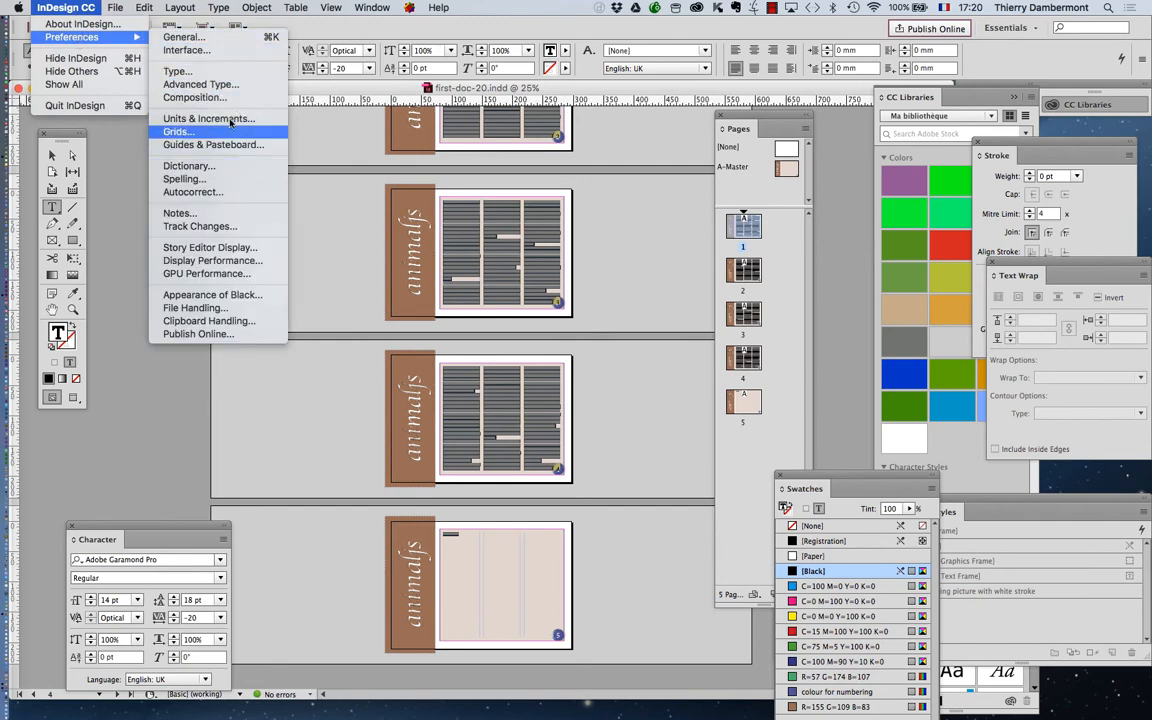
{"action": "left_click", "coordinate": [215, 55]}
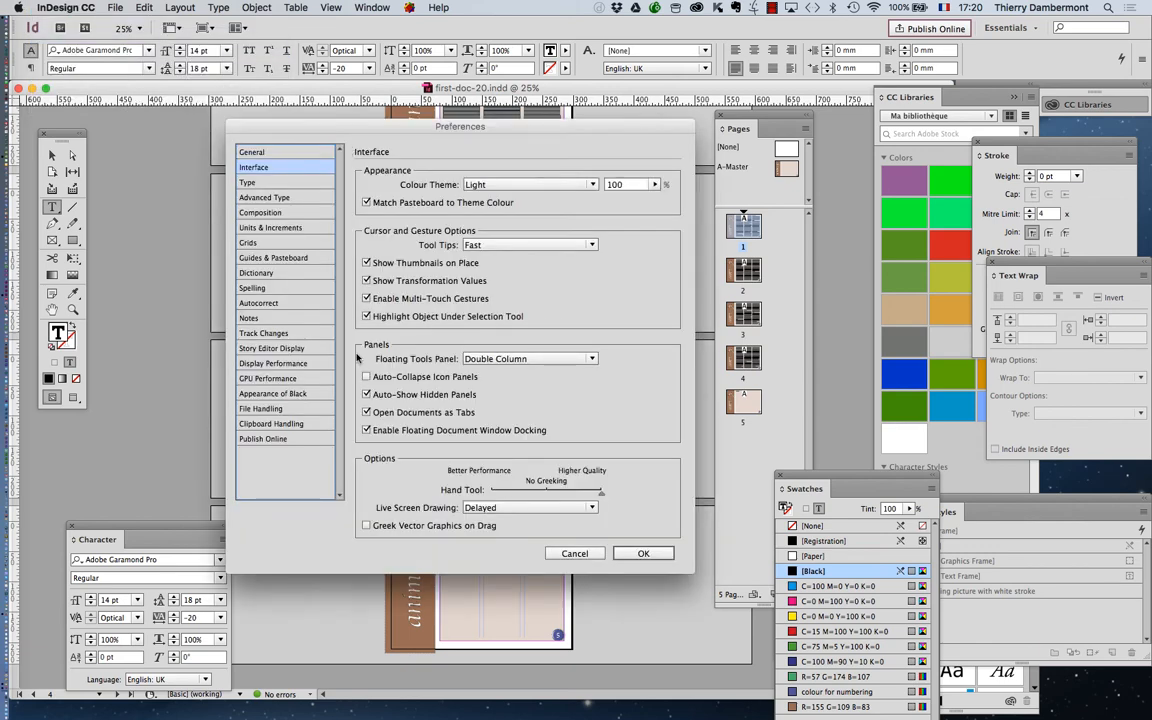
{"action": "left_click", "coordinate": [299, 364]}
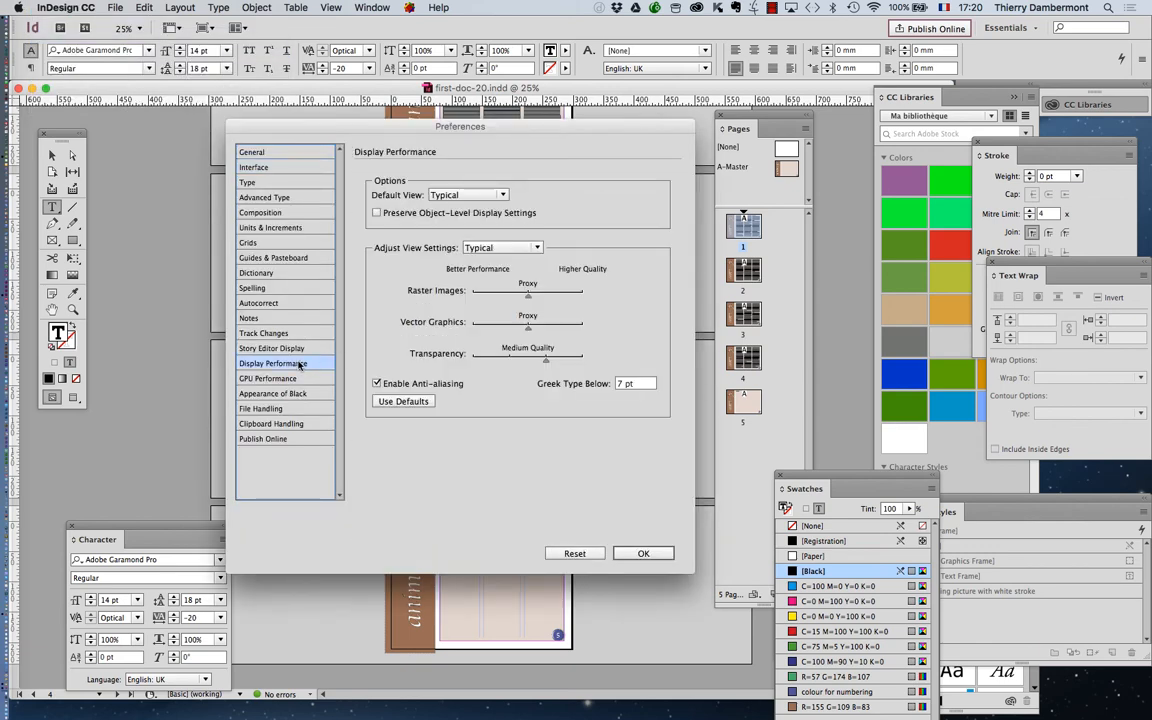
{"action": "key", "text": "alt"}
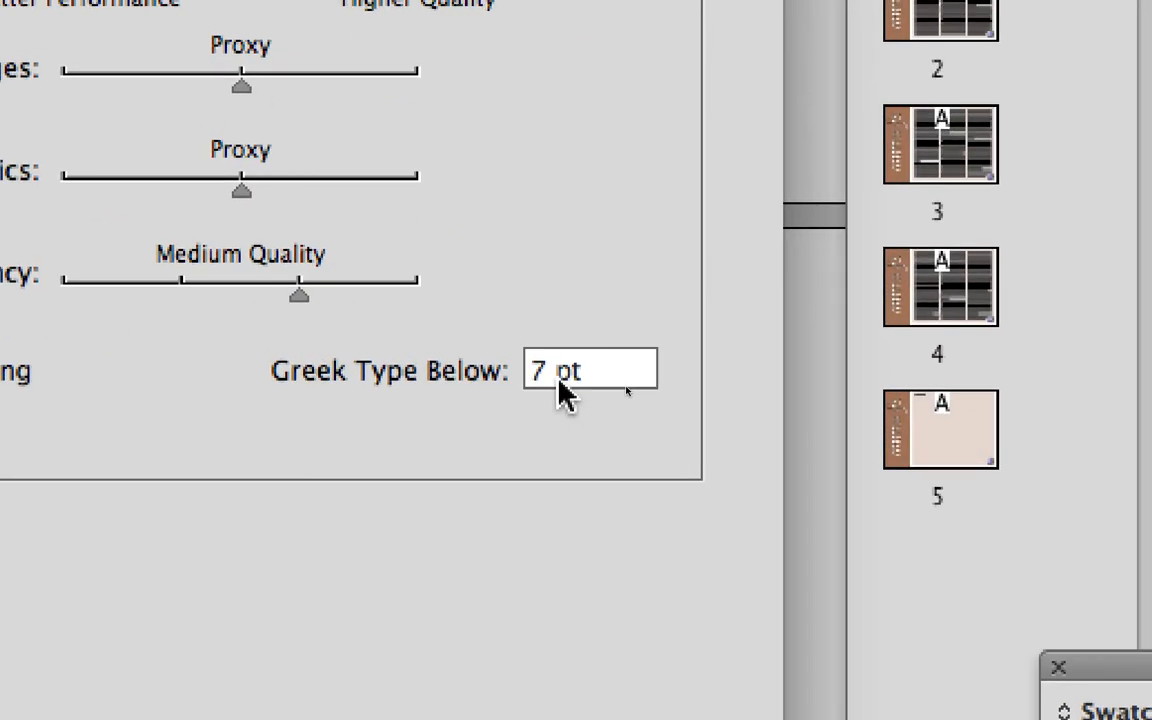
{"action": "double_click", "coordinate": [540, 377]}
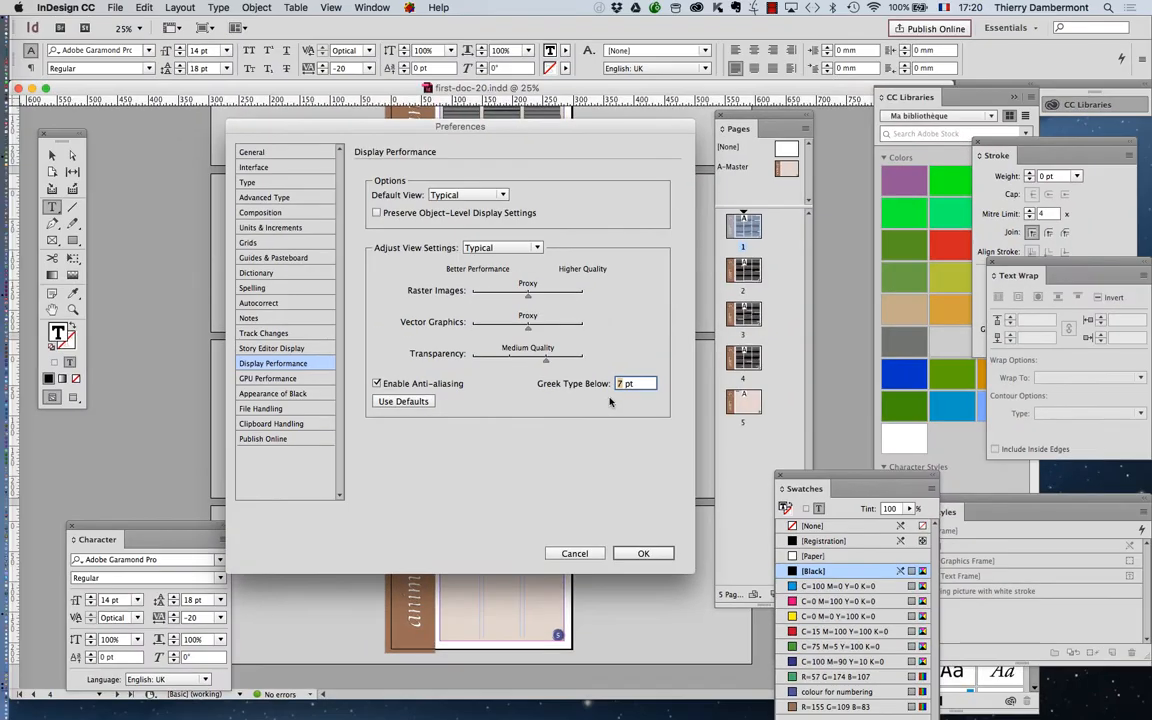
{"action": "type", "text": "0"}
{"action": "left_click", "coordinate": [645, 553]}
Save the document in the B1K1 folder under the new name first-doc-21.indd.
{"action": "key", "text": "super+alt+2"}
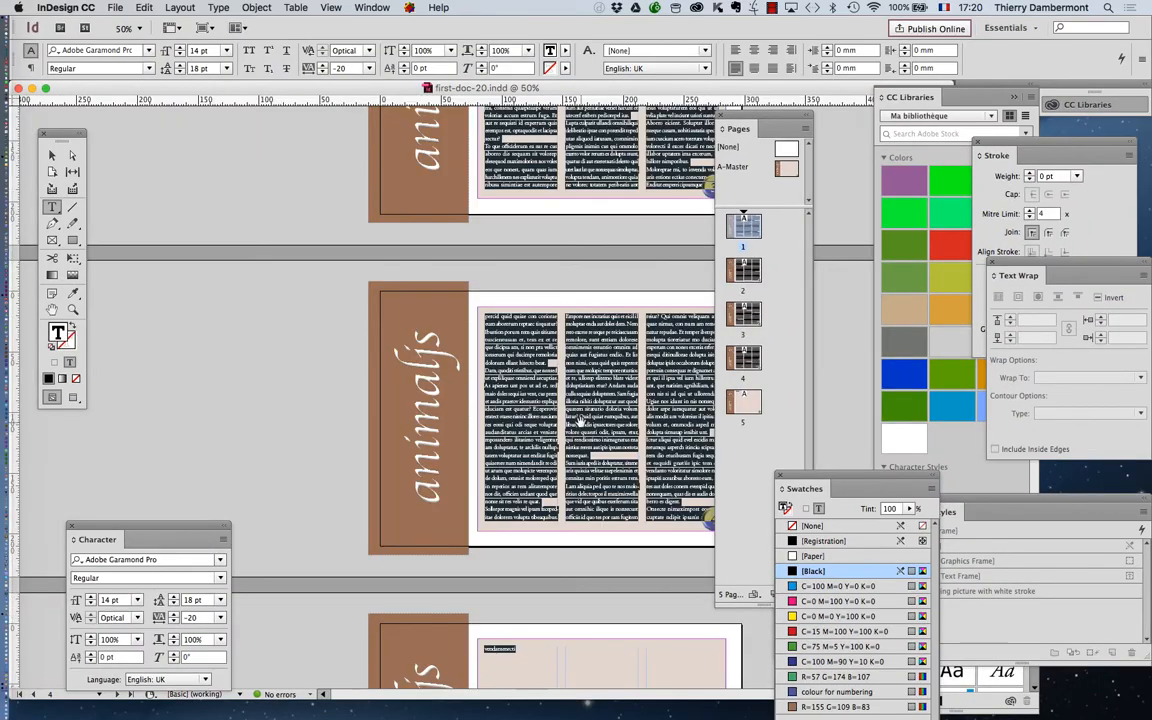
{"action": "key", "text": "super+alt+2"}
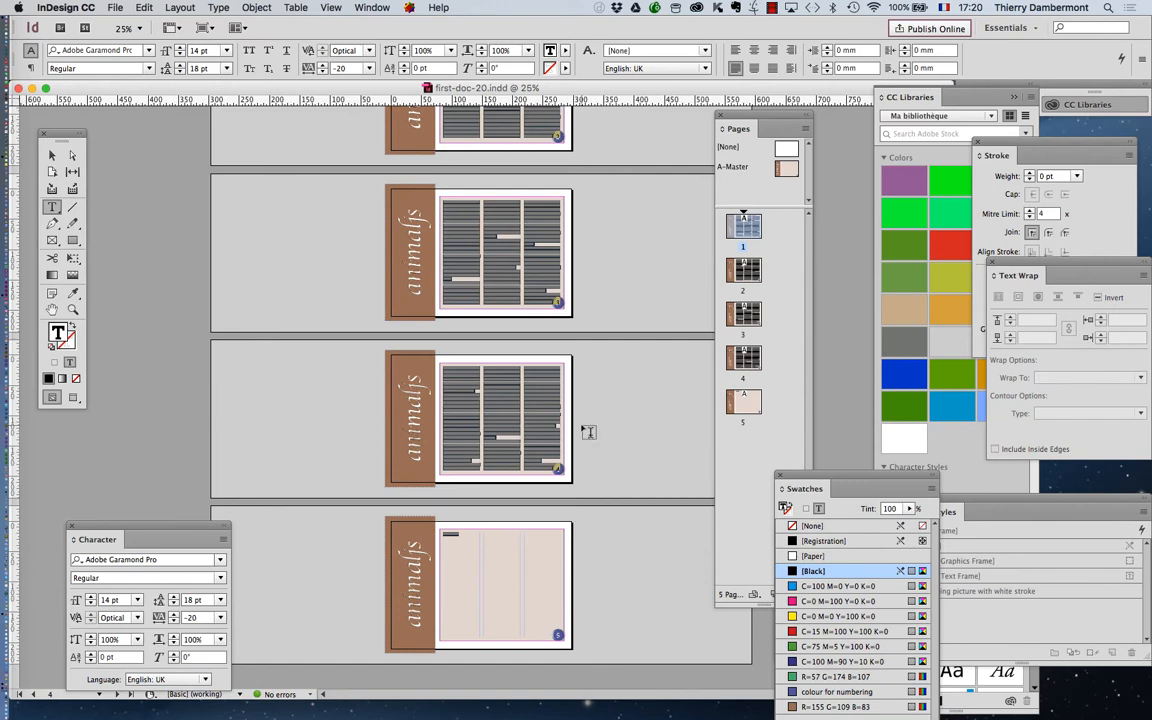
{"action": "left_click", "coordinate": [112, 7]}
{"action": "left_click", "coordinate": [135, 108]}
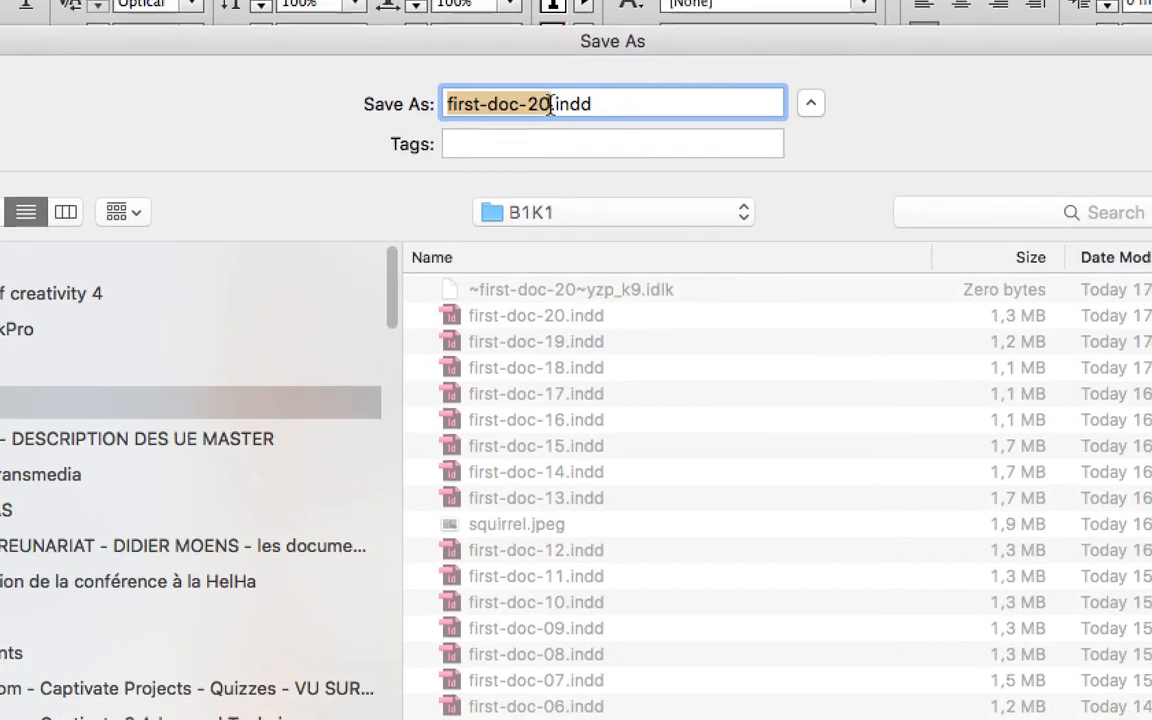
{"action": "left_click", "coordinate": [550, 104]}
{"action": "key", "text": "BackSpace"}
{"action": "type", "text": "1"}
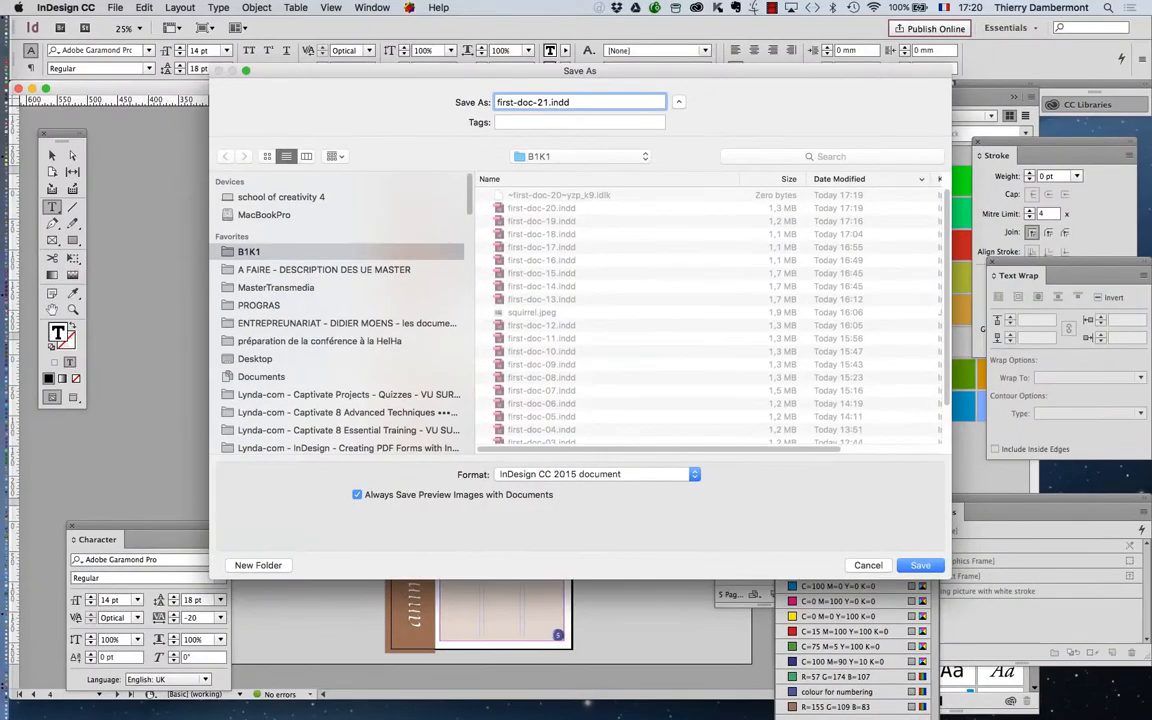
{"action": "key", "text": "Return"}
Close the document and reopen first-doc-21.indd from the recent files.
{"action": "key", "text": "super+w"}
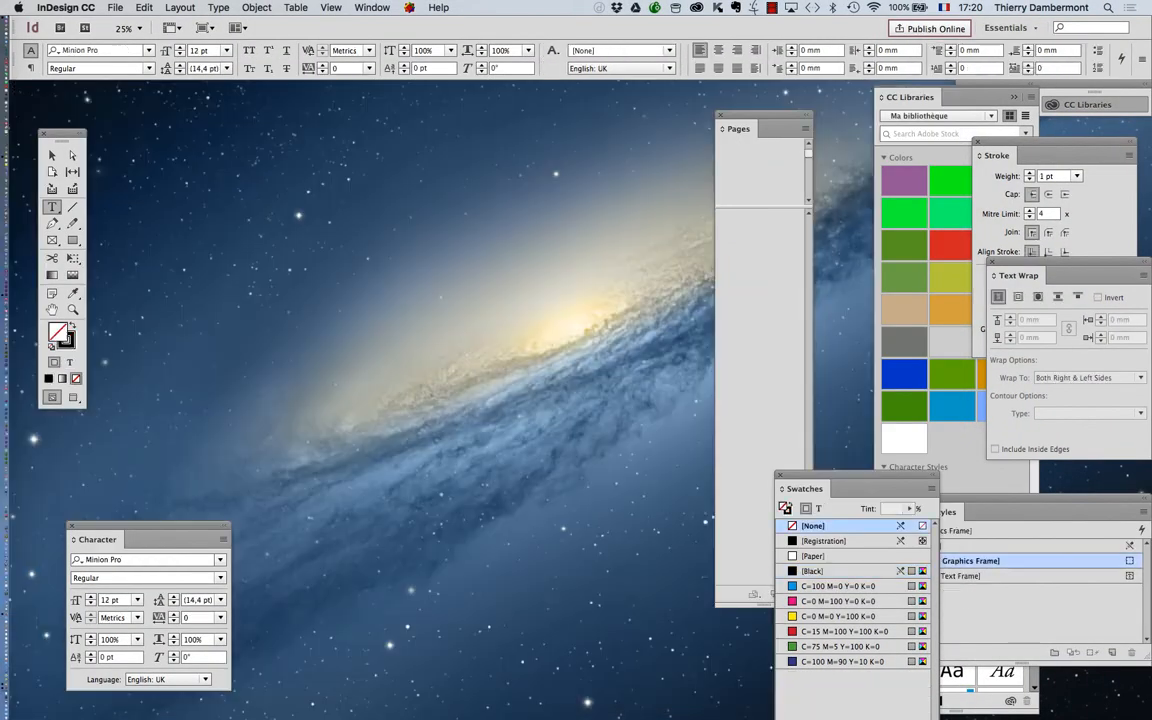
{"action": "left_click", "coordinate": [116, 7]}
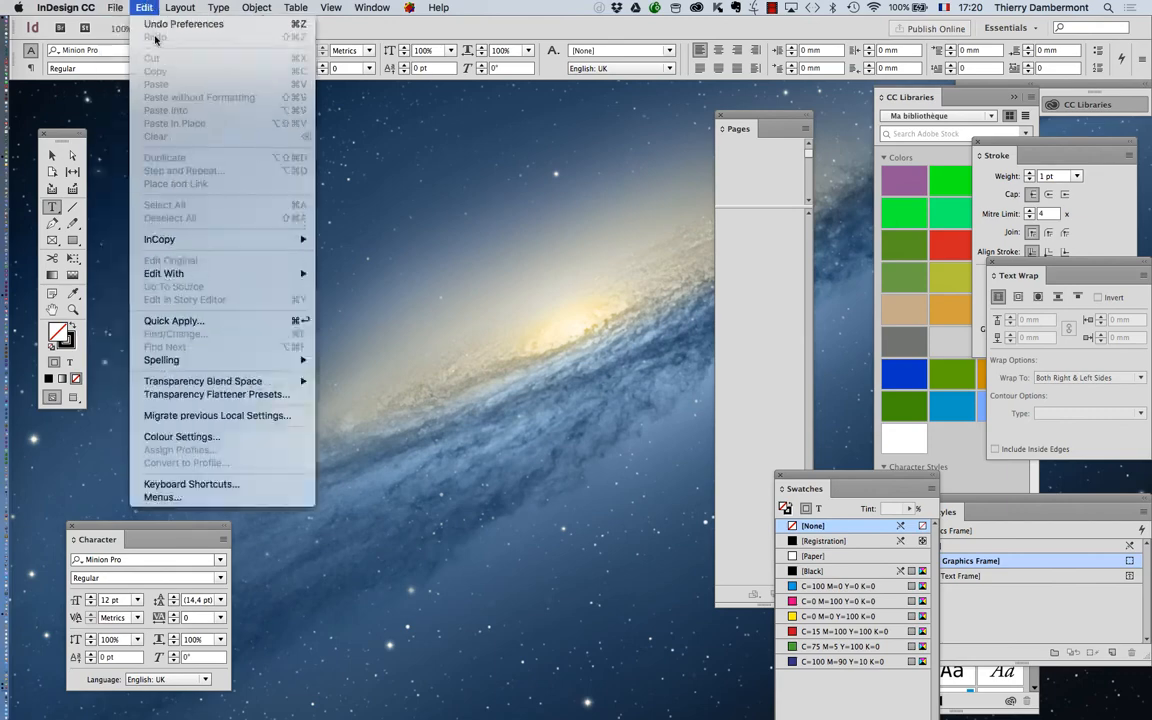
{"action": "mouse_move", "coordinate": [218, 68]}
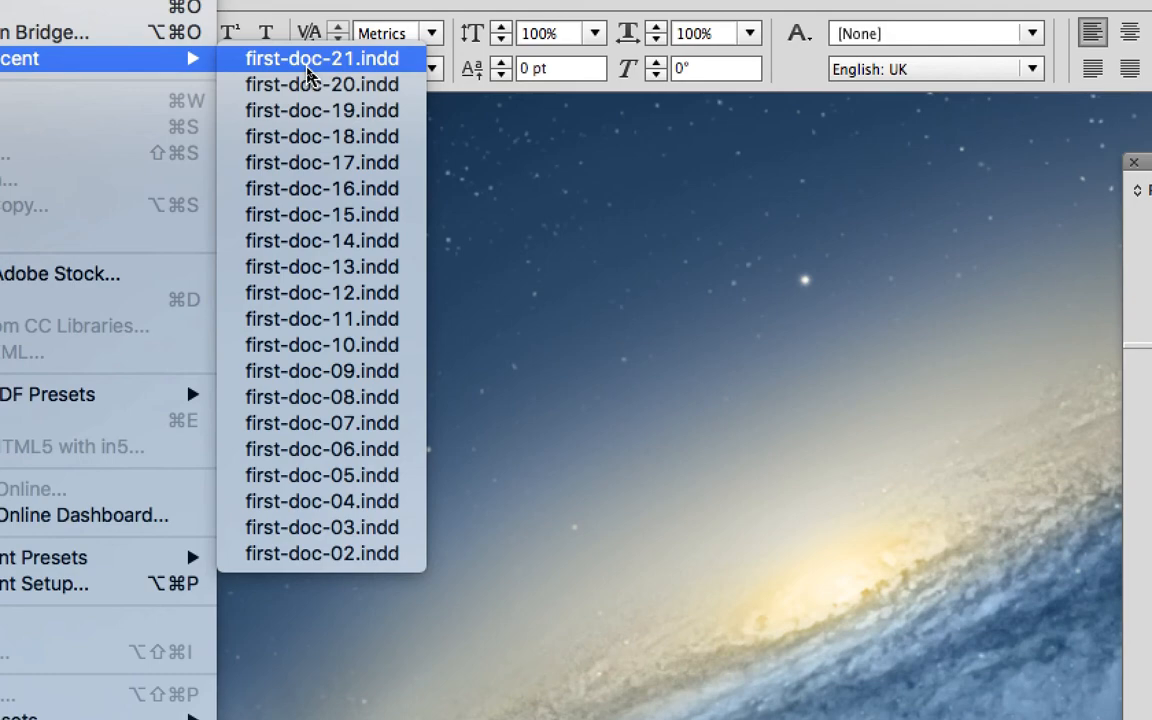
{"action": "left_click", "coordinate": [308, 66]}
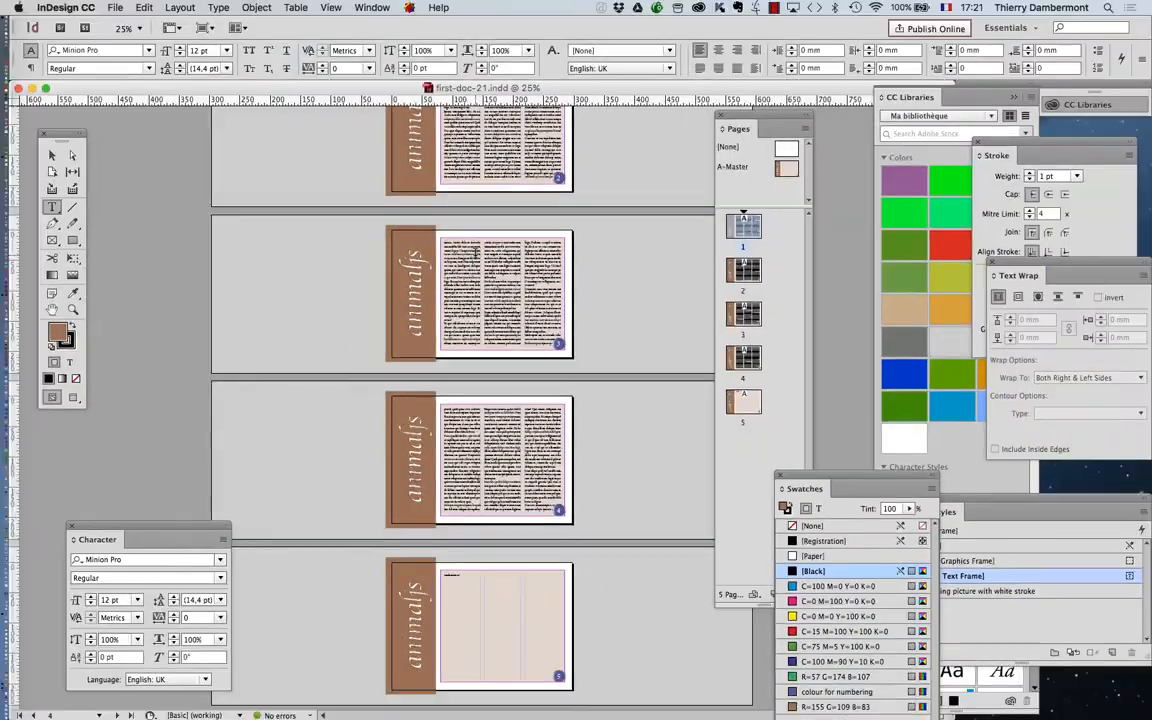
Examine how the placeholder text on pages 3 and 4 displays at 25% and 50% magnification.
{"action": "key", "text": "super+minus"}
{"action": "key", "text": "super+equal"}
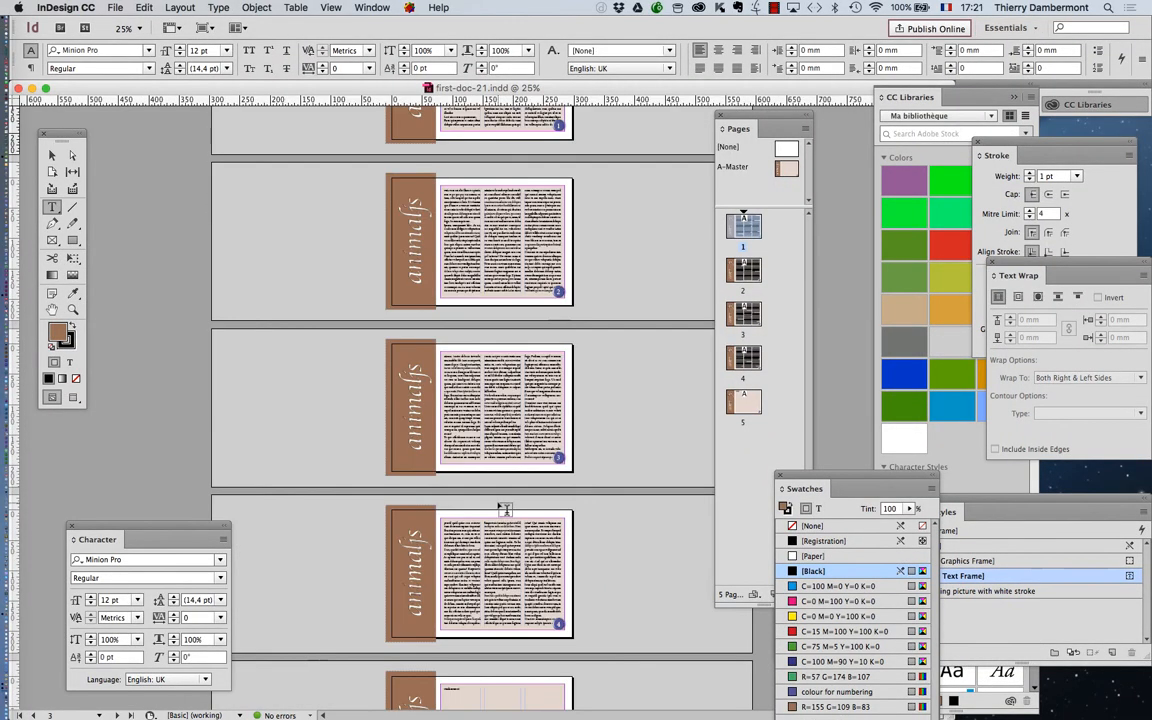
{"action": "key", "text": "super+equal"}
{"action": "key", "text": "super+equal"}
{"action": "key", "text": "super+minus"}
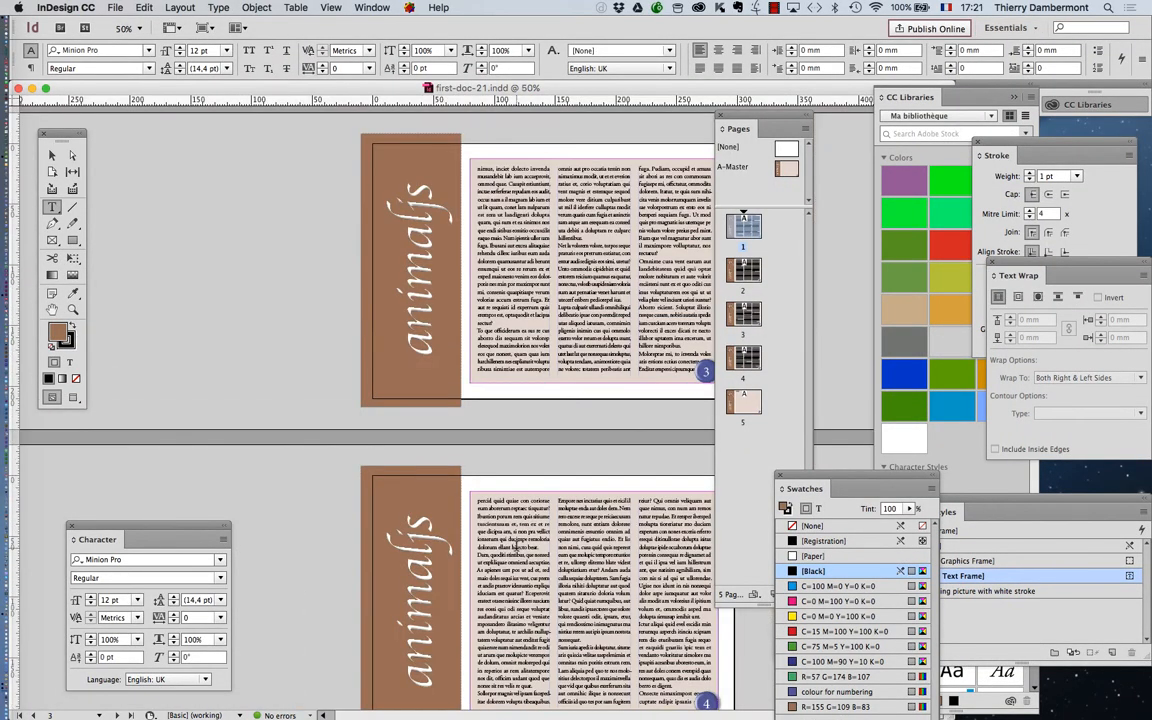
{"action": "left_click", "coordinate": [477, 487]}
{"action": "scroll", "coordinate": [477, 487], "scroll_direction": "down", "scroll_amount": 4}
{"action": "scroll", "coordinate": [477, 487], "scroll_direction": "right", "scroll_amount": 3}
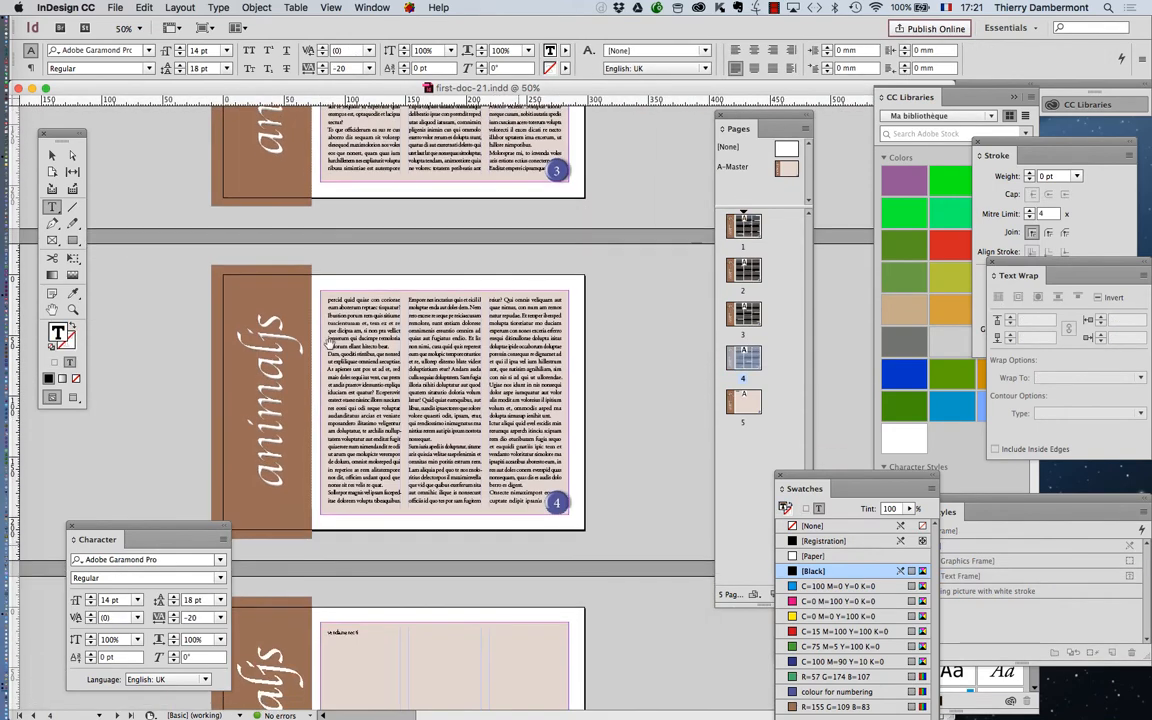
{"action": "key", "text": "Escape"}
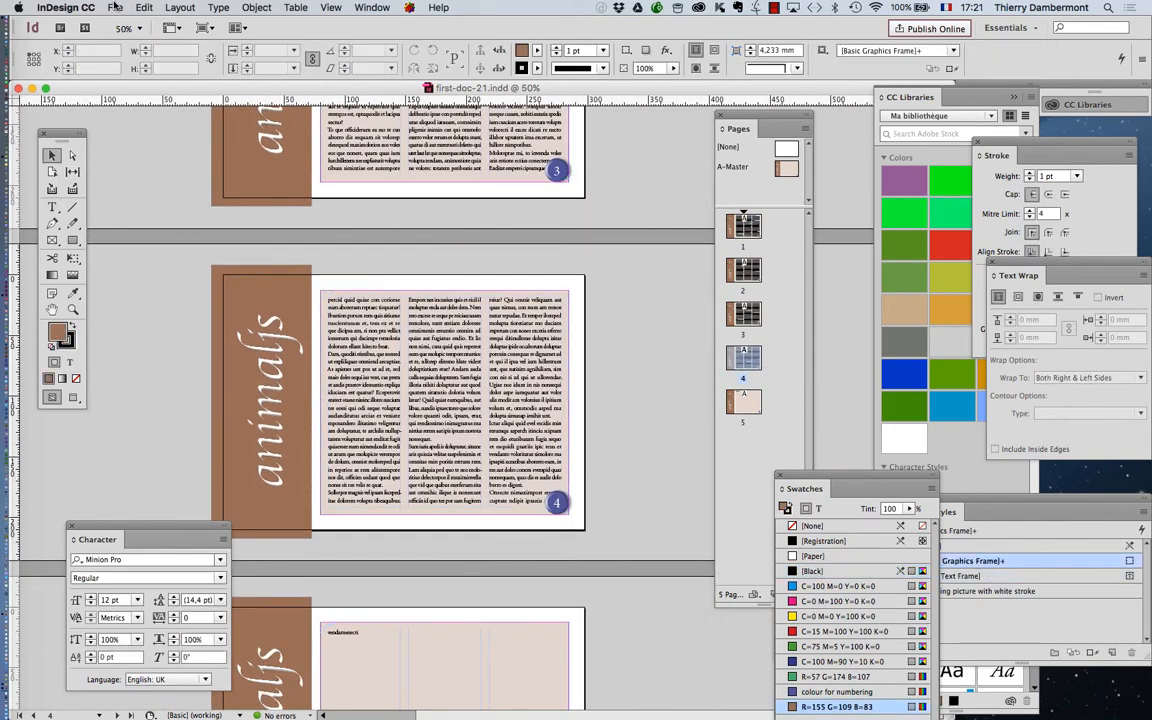
Review the Greek Type Below setting in the Display Performance preferences.
{"action": "left_click", "coordinate": [115, 7]}
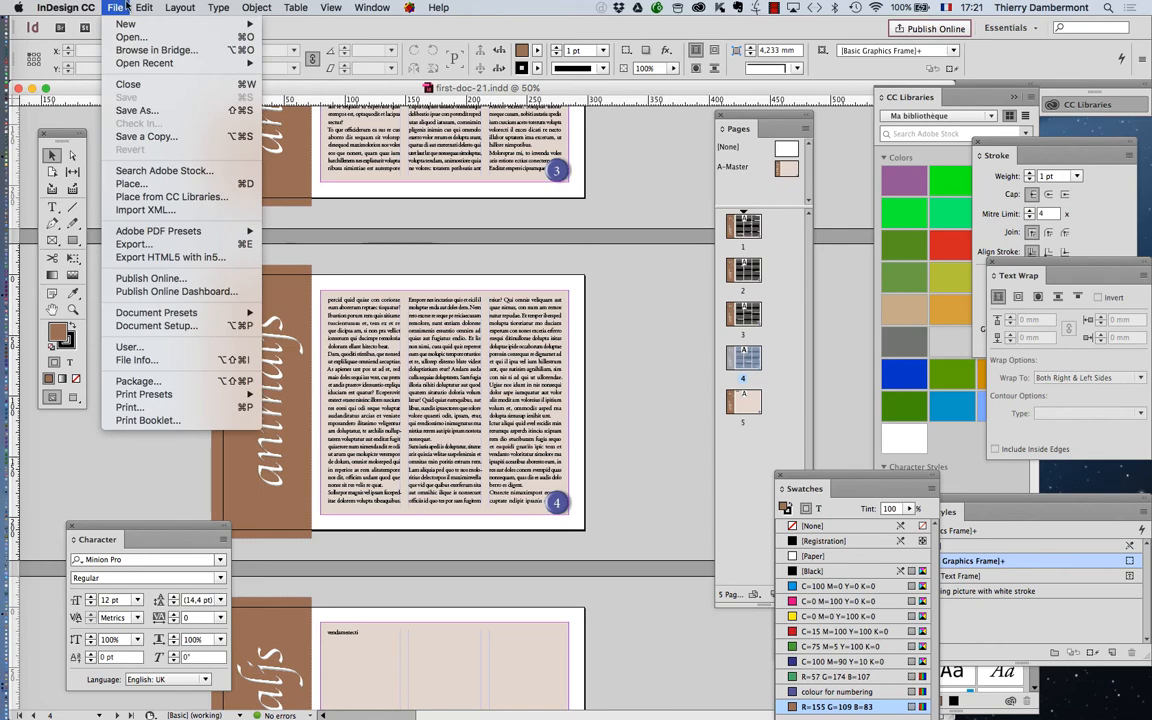
{"action": "mouse_move", "coordinate": [66, 8]}
{"action": "mouse_move", "coordinate": [90, 38]}
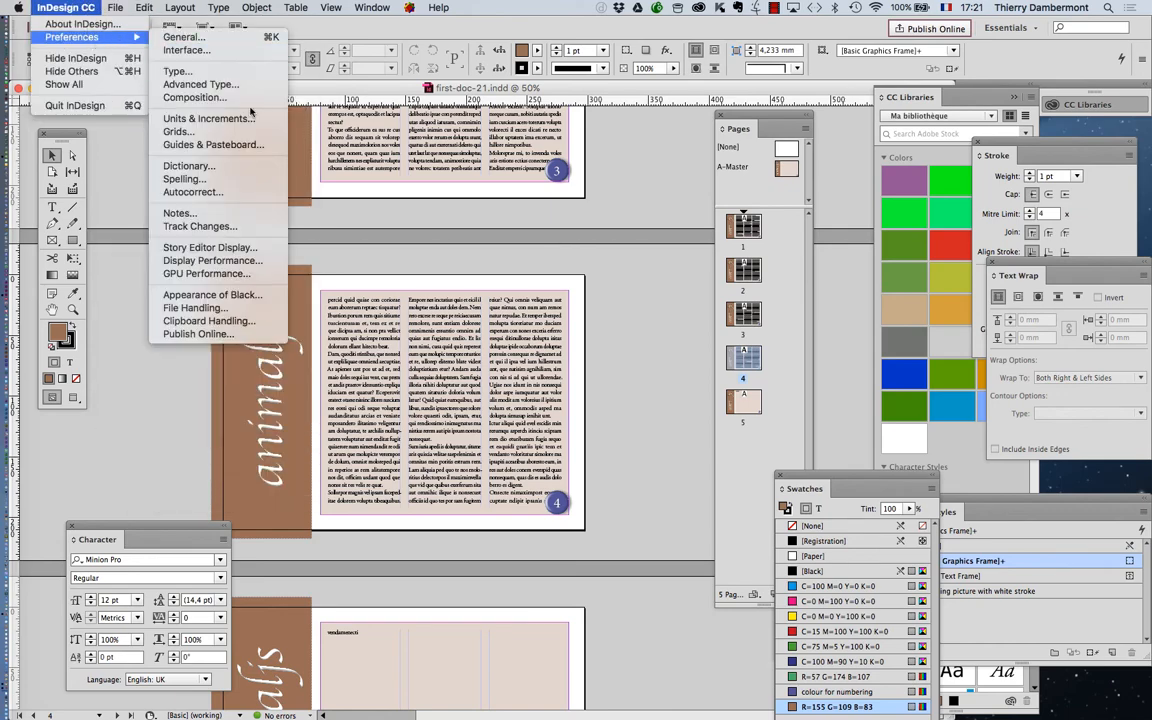
{"action": "key", "text": "alt"}
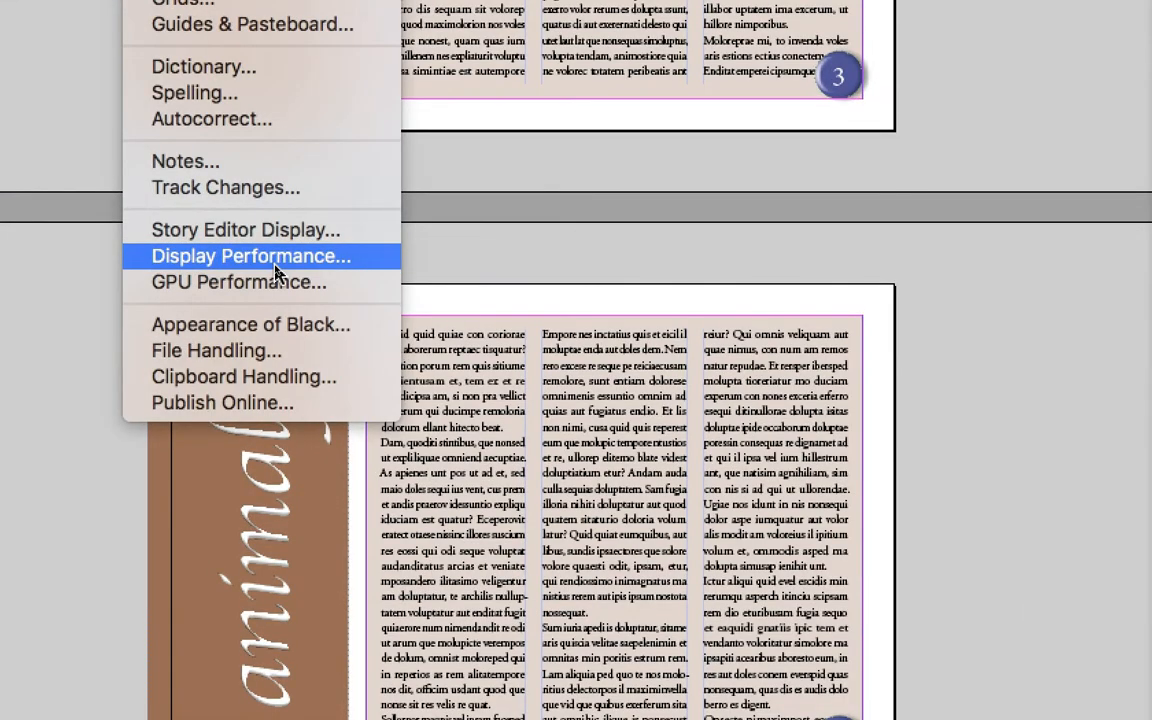
{"action": "left_click", "coordinate": [262, 260]}
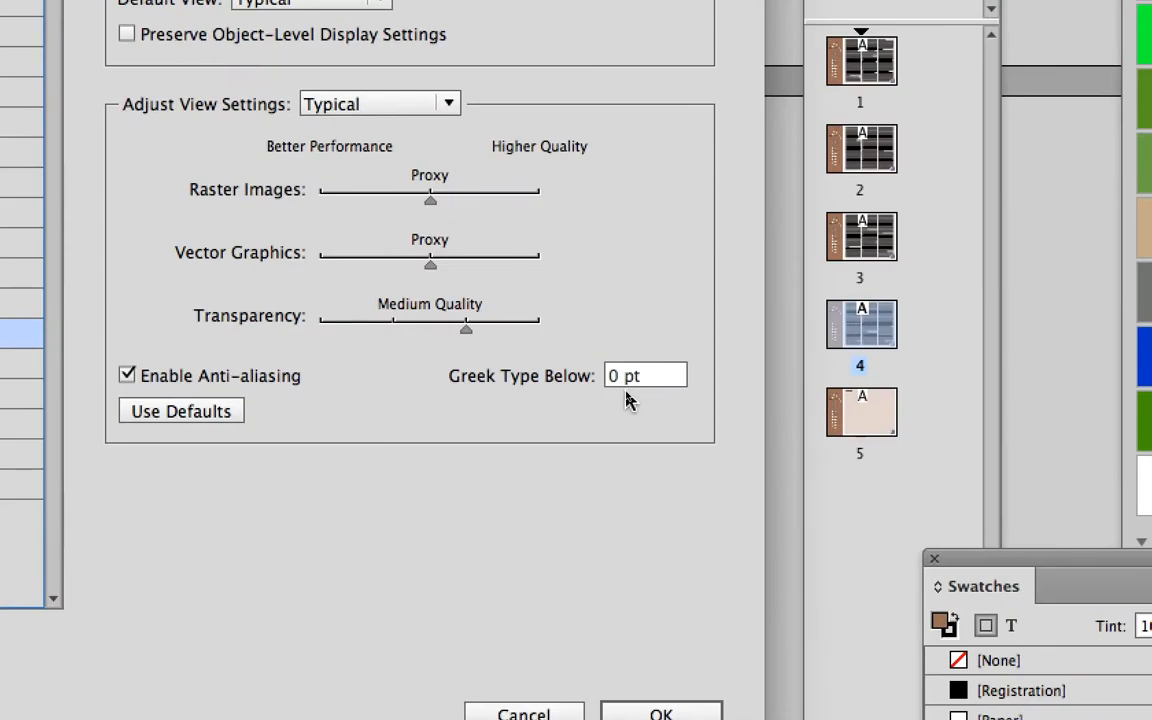
{"action": "double_click", "coordinate": [620, 384]}
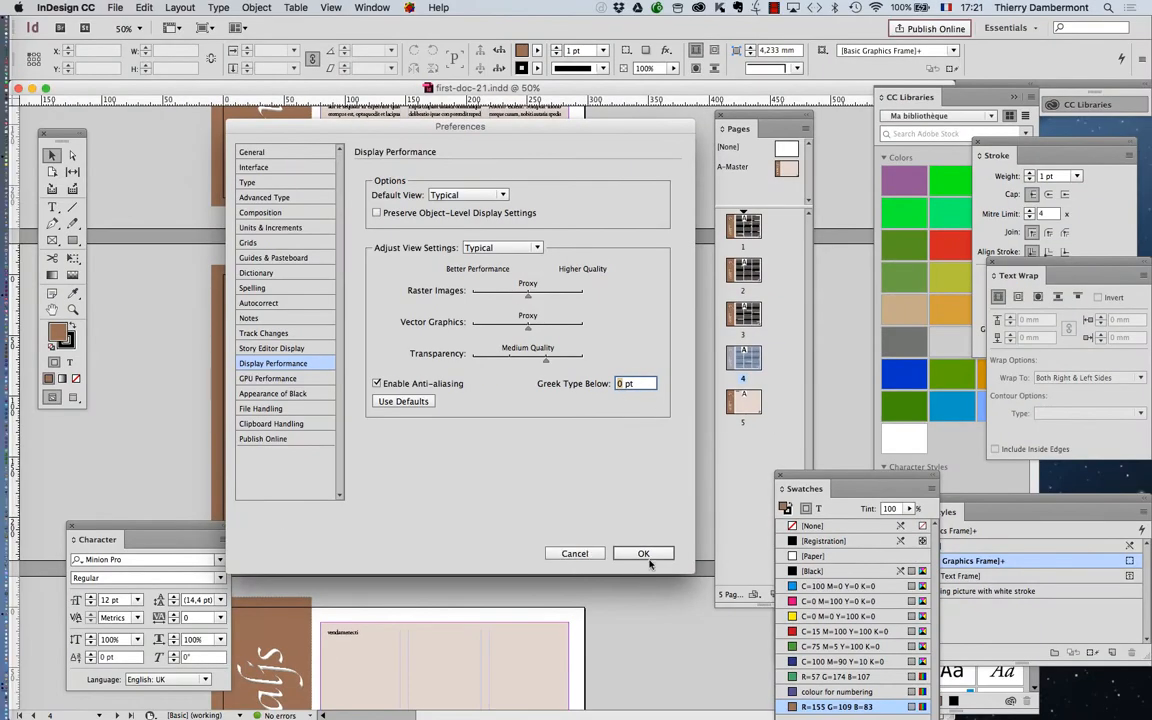
{"action": "left_click", "coordinate": [643, 554]}
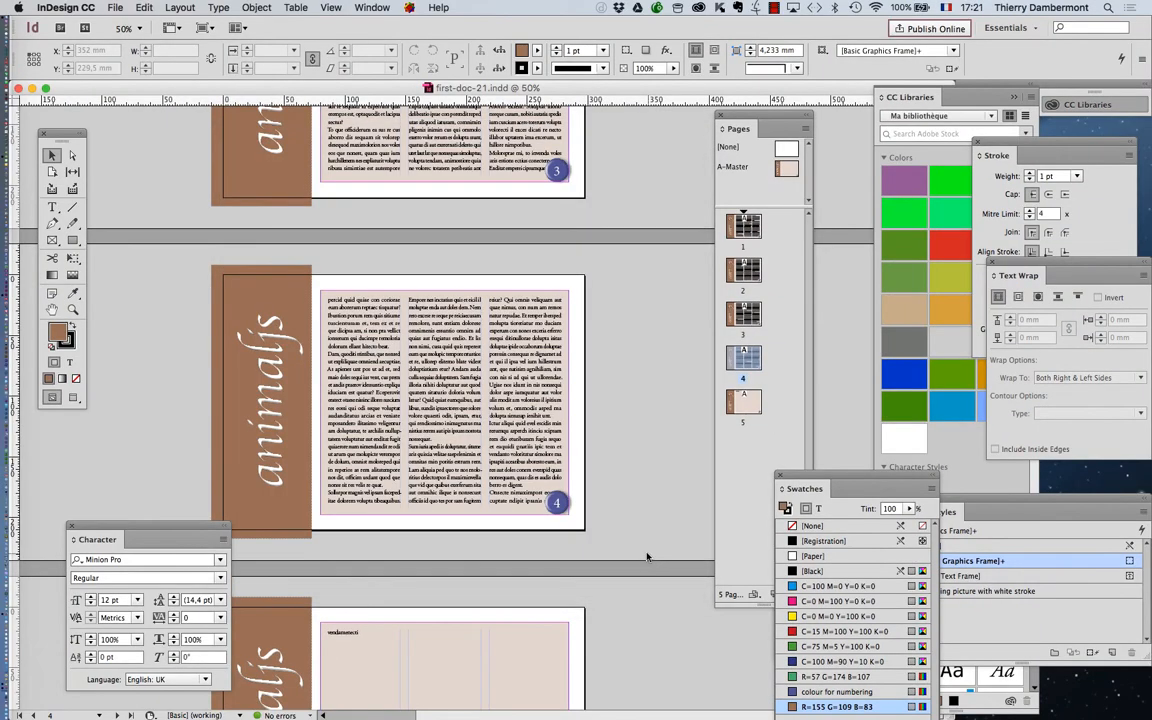
Switch to the Hand tool and examine the displayed text from page 4 back to the page 1 columns.
{"action": "key", "text": "super+minus"}
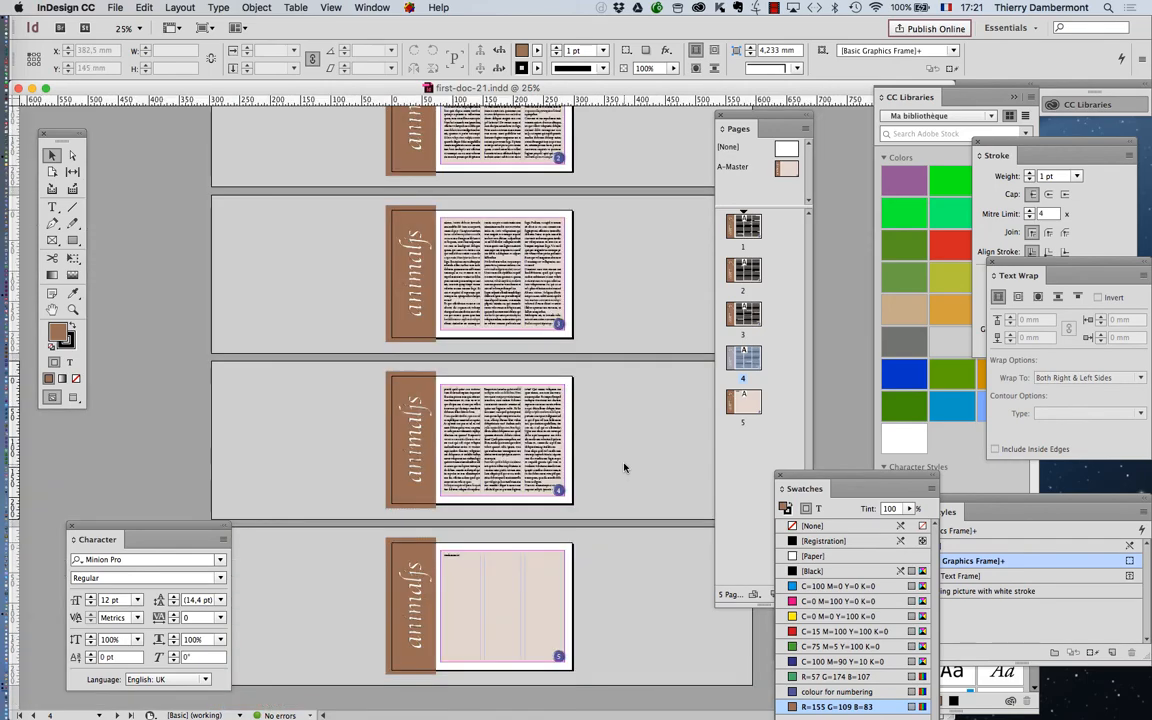
{"action": "key", "text": "super+equal"}
{"action": "left_click", "coordinate": [52, 309]}
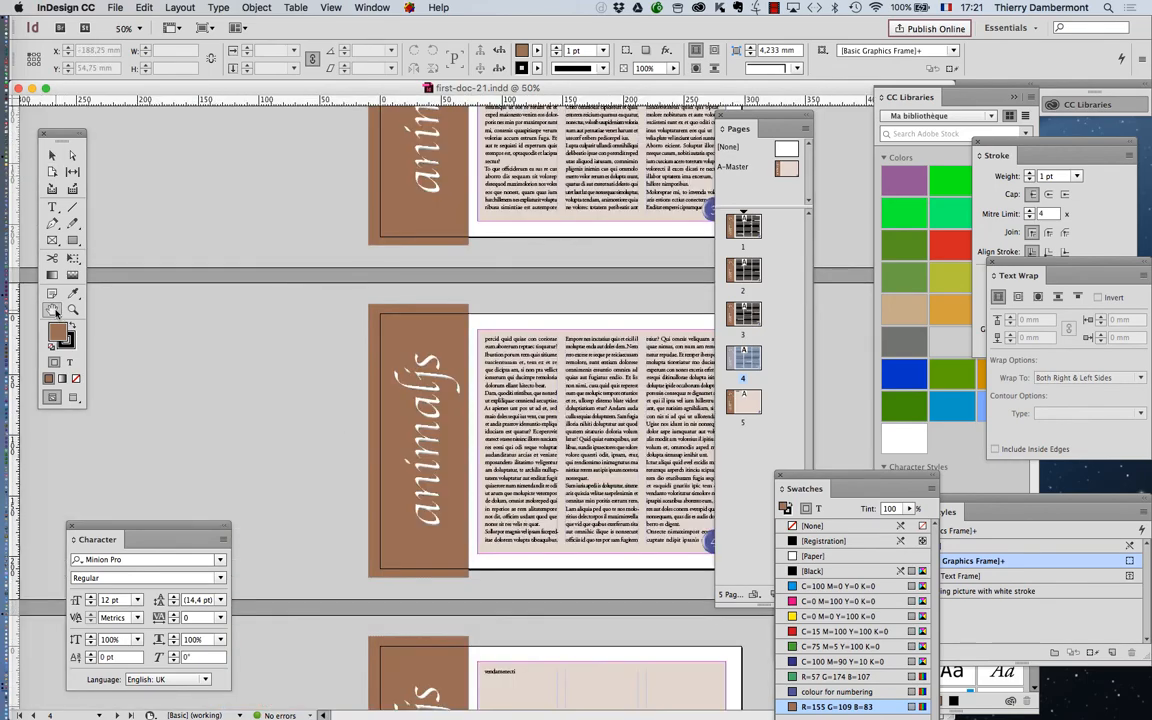
{"action": "left_click_drag", "start_coordinate": [476, 319], "coordinate": [321, 394]}
{"action": "left_click_drag", "start_coordinate": [560, 418], "coordinate": [571, 572]}
{"action": "scroll", "coordinate": [575, 560], "scroll_direction": "up", "scroll_amount": 10}
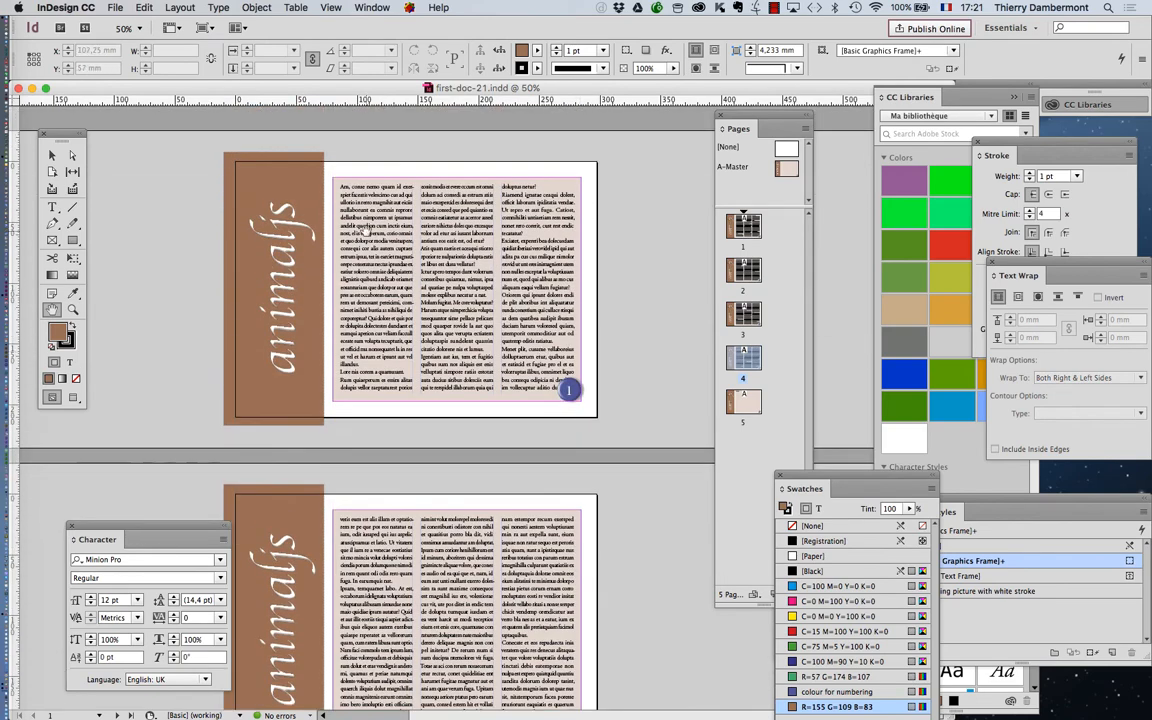
{"action": "scroll", "coordinate": [338, 232], "scroll_direction": "up", "scroll_amount": 1}
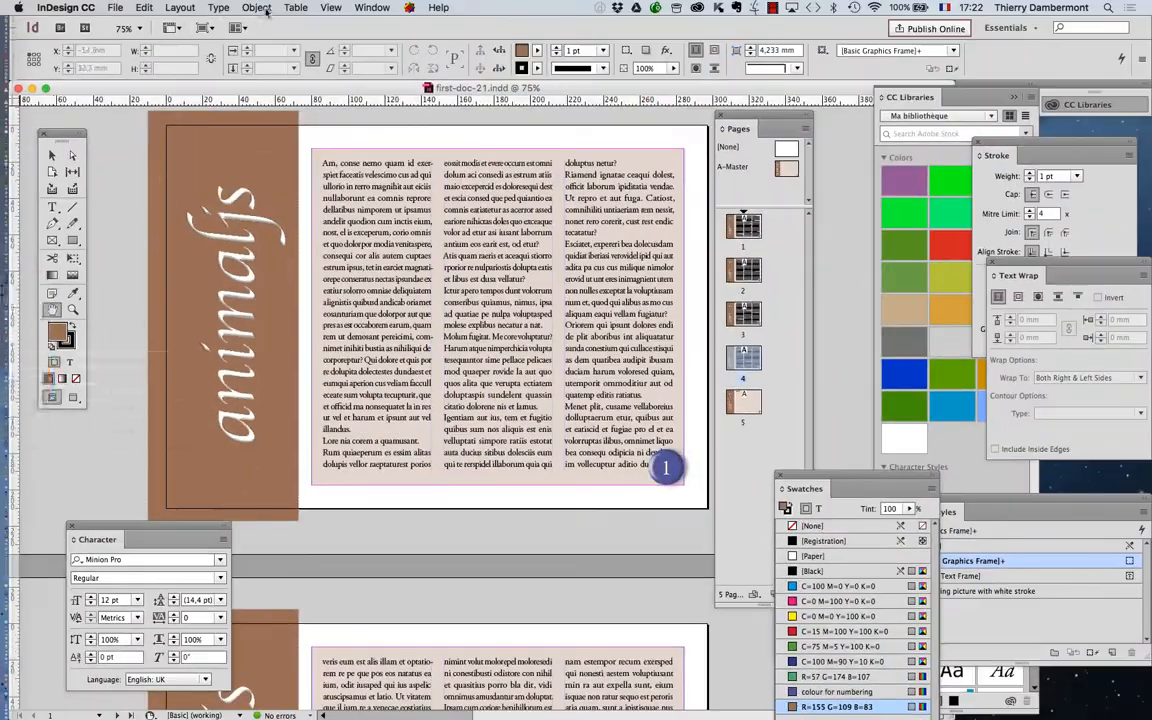
Show the hidden characters in the page 1 text.
{"action": "left_click", "coordinate": [218, 7]}
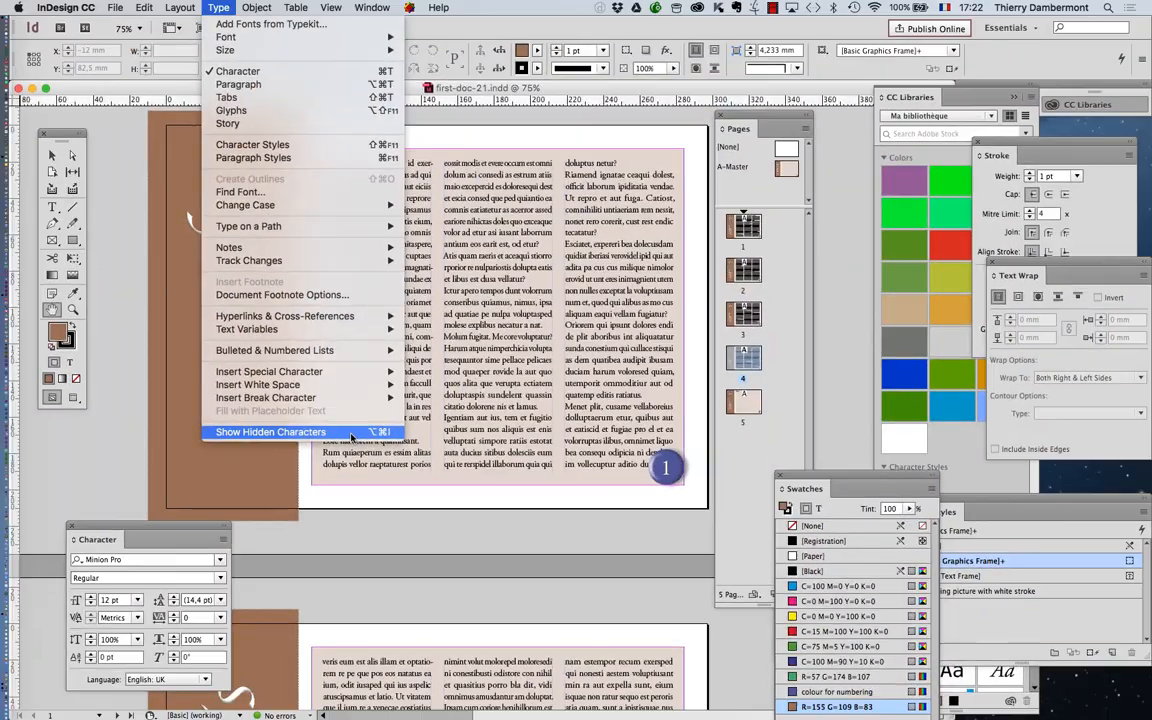
{"action": "left_click", "coordinate": [350, 440]}
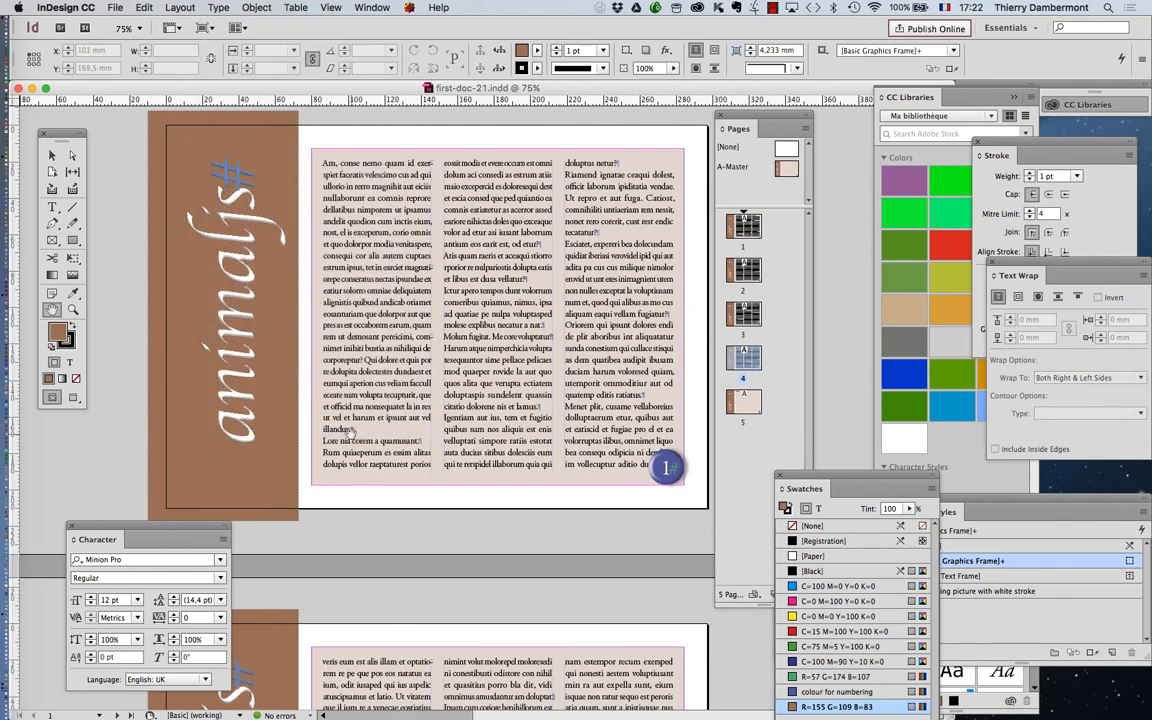
{"action": "key", "text": "super+equal"}
{"action": "key", "text": "super+equal"}
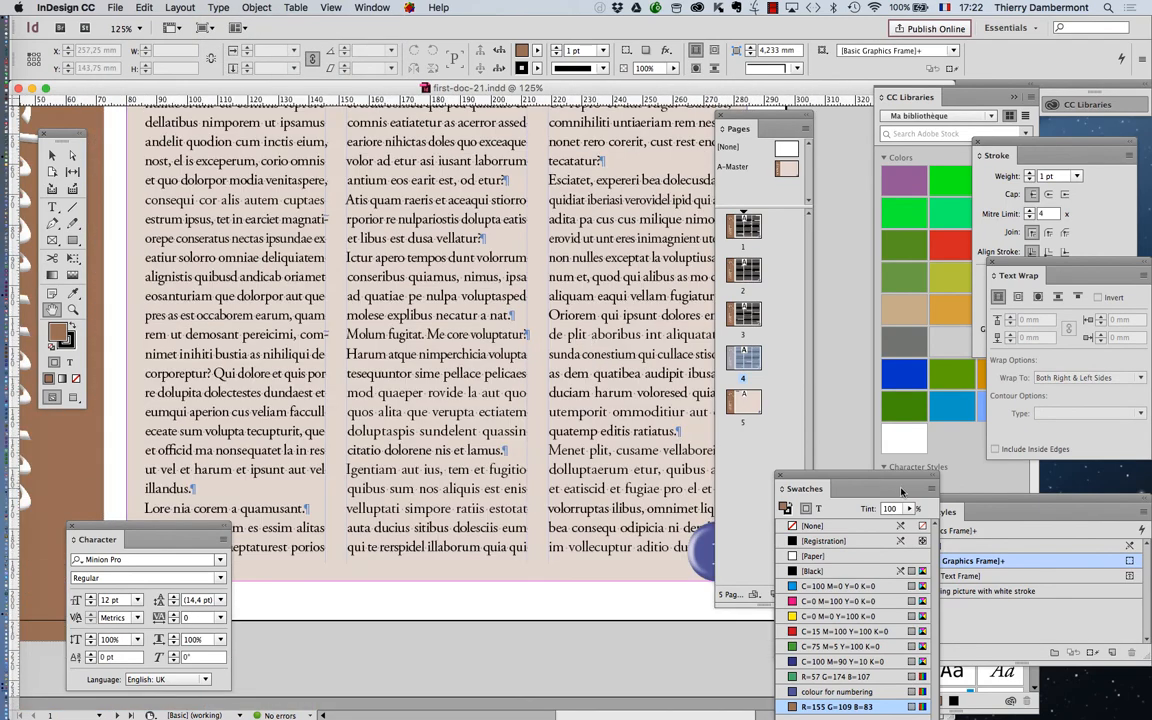
Move the Swatches and Pages panels below the text columns, and open the Layers panel beside the third column.
{"action": "left_click_drag", "start_coordinate": [894, 481], "coordinate": [509, 619]}
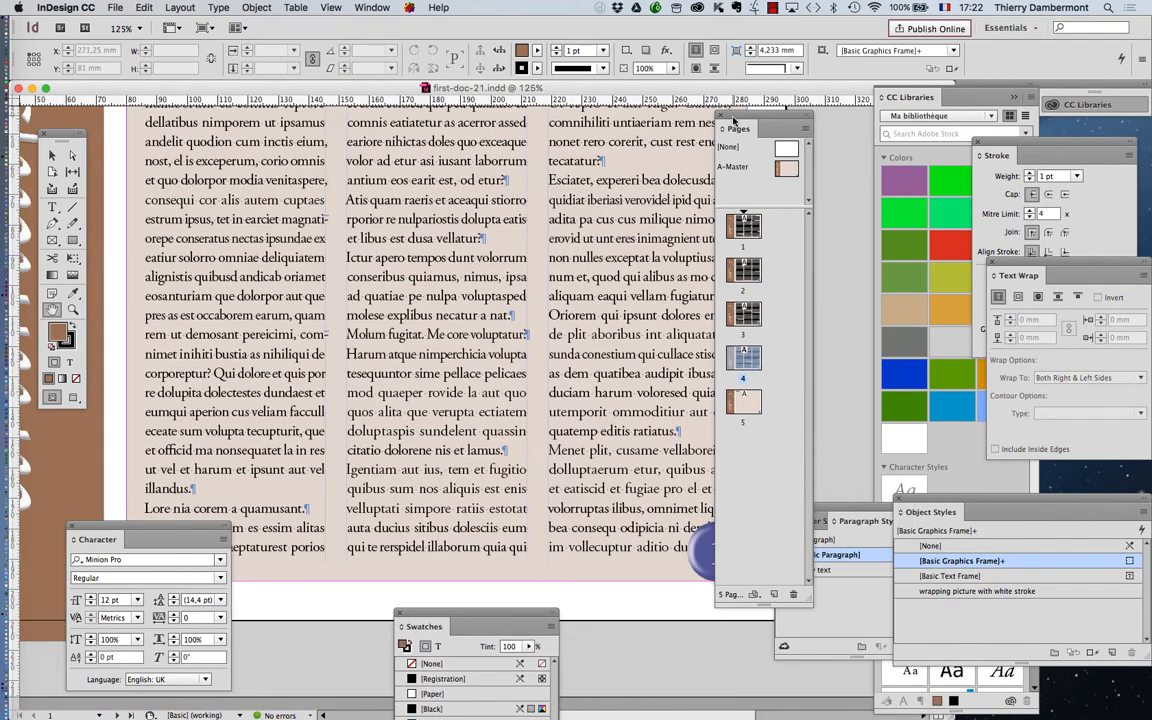
{"action": "left_click_drag", "start_coordinate": [736, 120], "coordinate": [610, 620]}
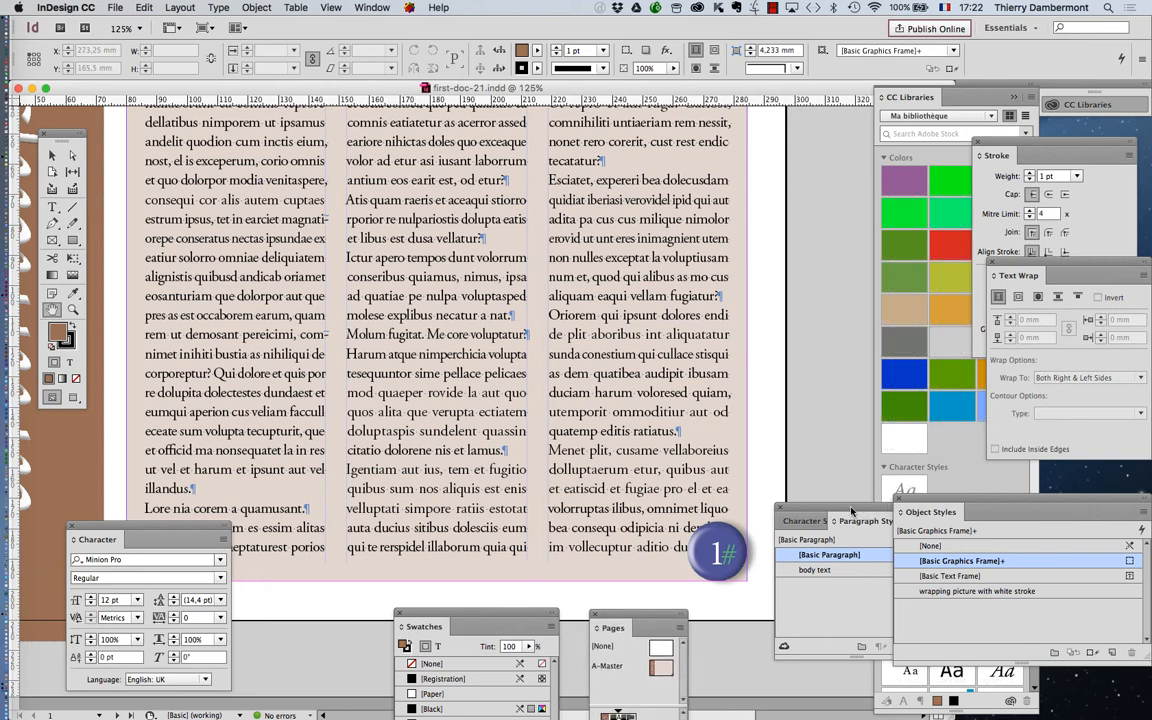
{"action": "left_click", "coordinate": [371, 7]}
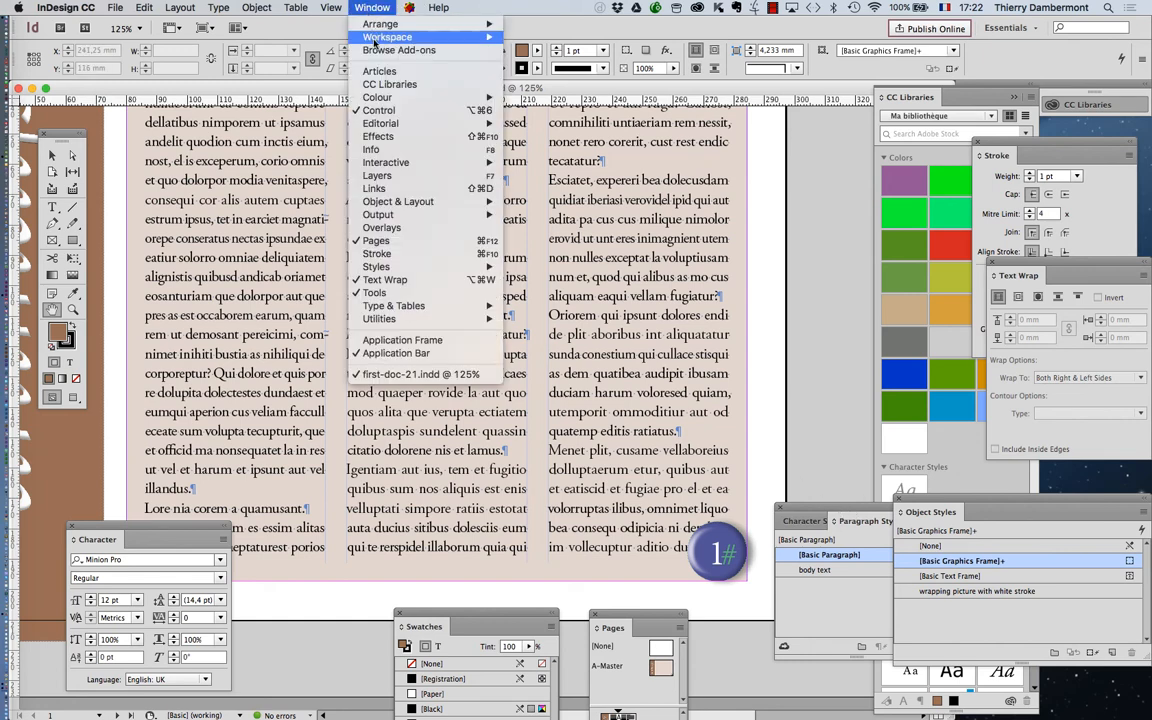
{"action": "left_click", "coordinate": [378, 176]}
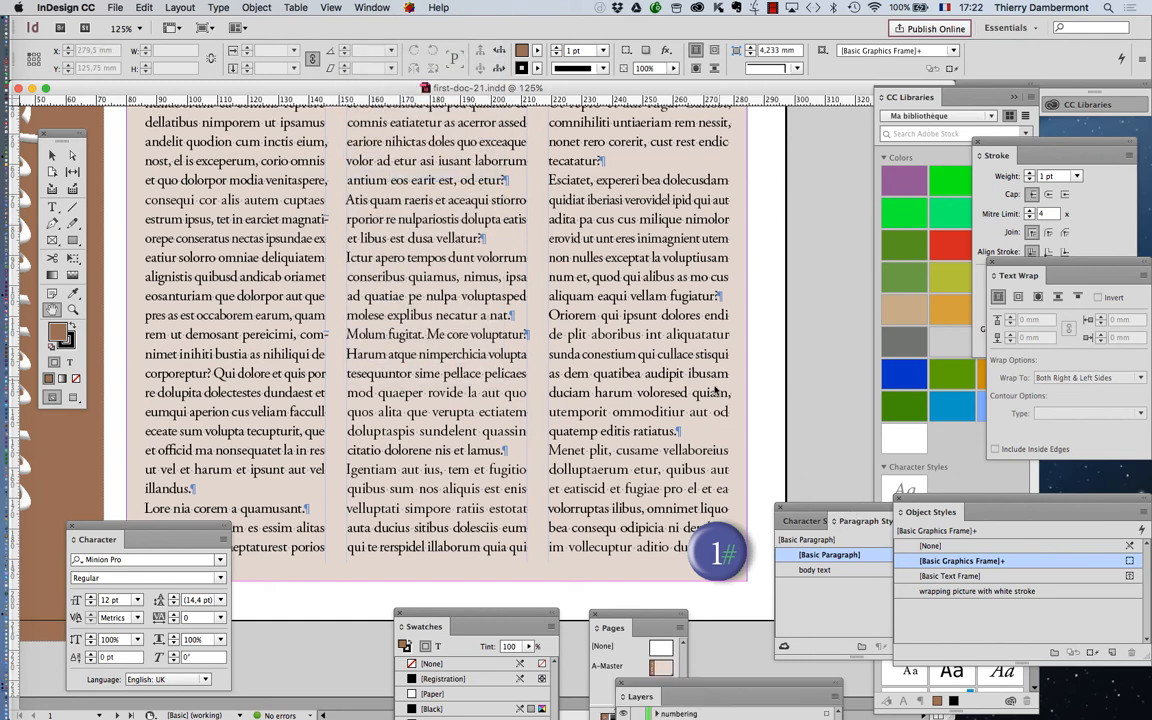
{"action": "left_click_drag", "start_coordinate": [676, 686], "coordinate": [768, 215]}
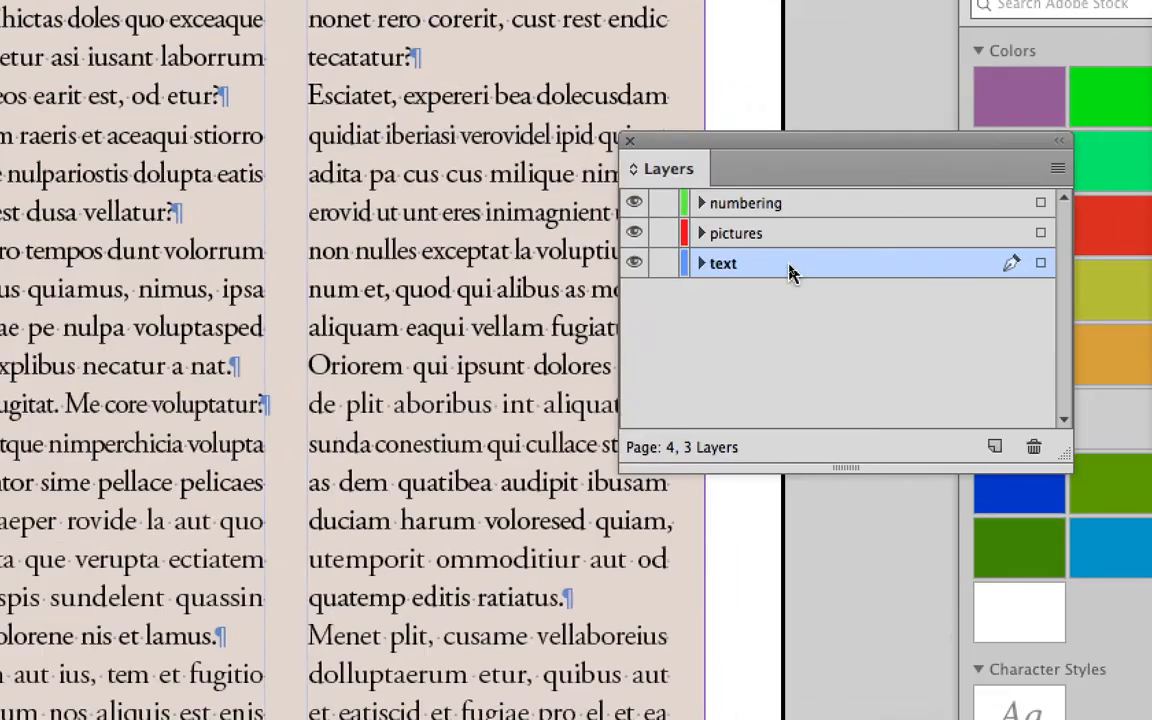
Change the text layer's colour to Blue in its layer options.
{"action": "double_click", "coordinate": [789, 266]}
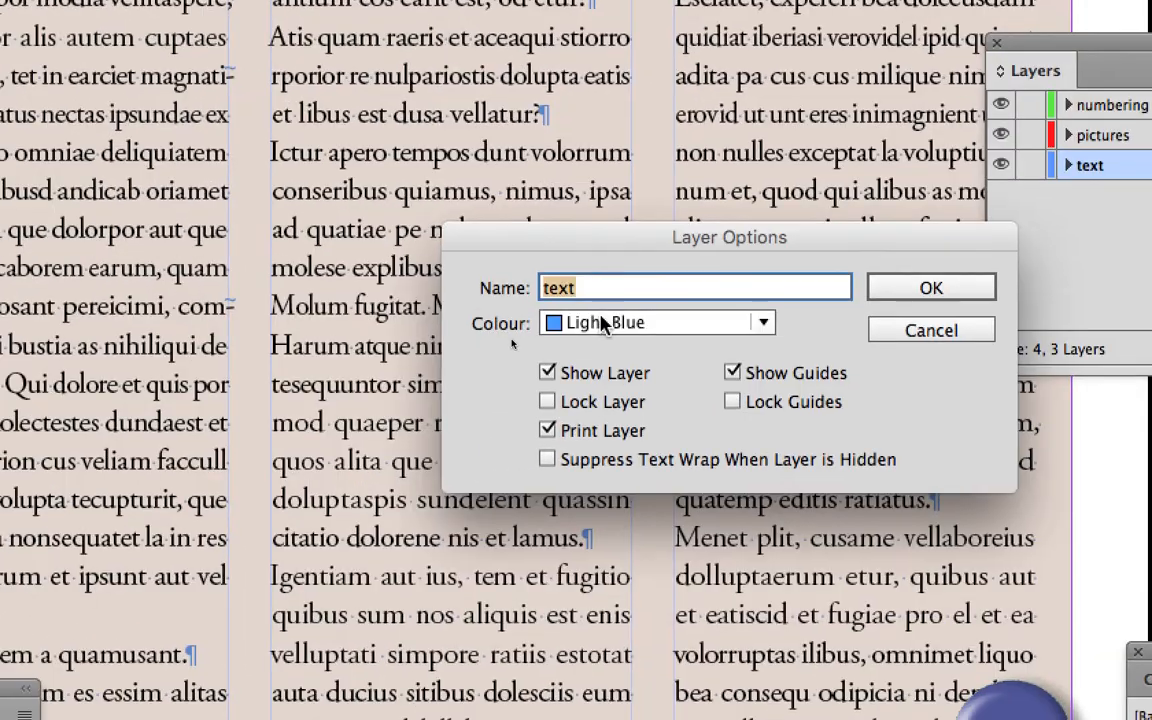
{"action": "left_click", "coordinate": [258, 423]}
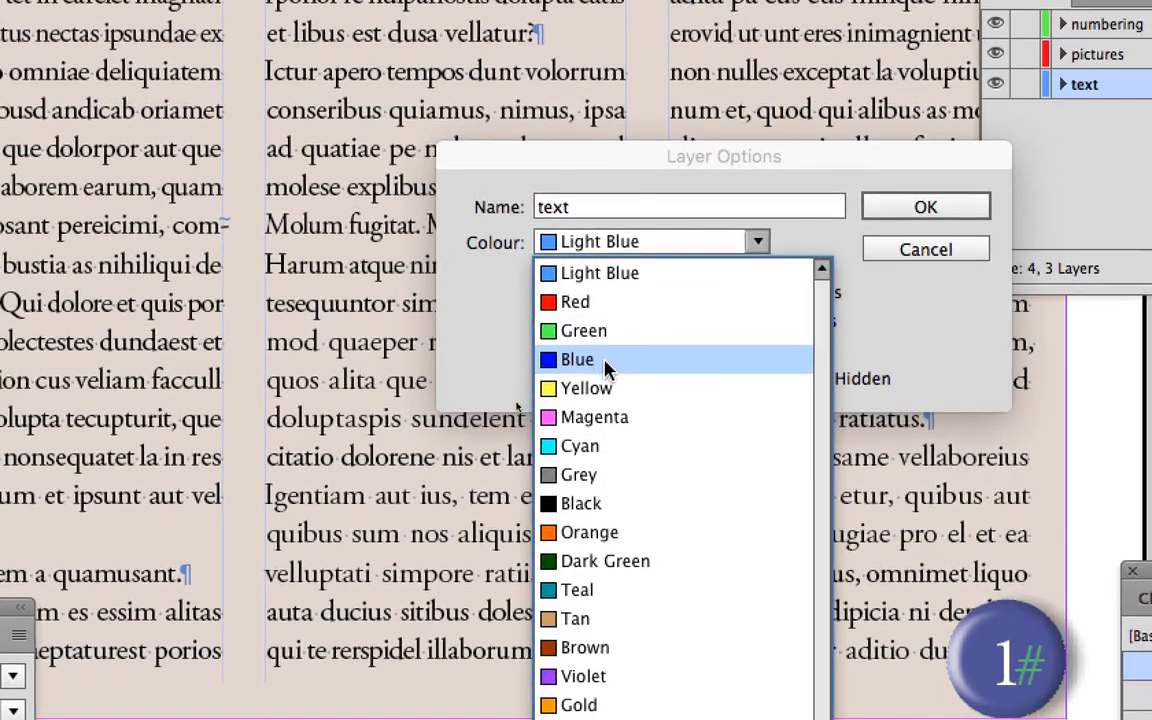
{"action": "left_click", "coordinate": [605, 360]}
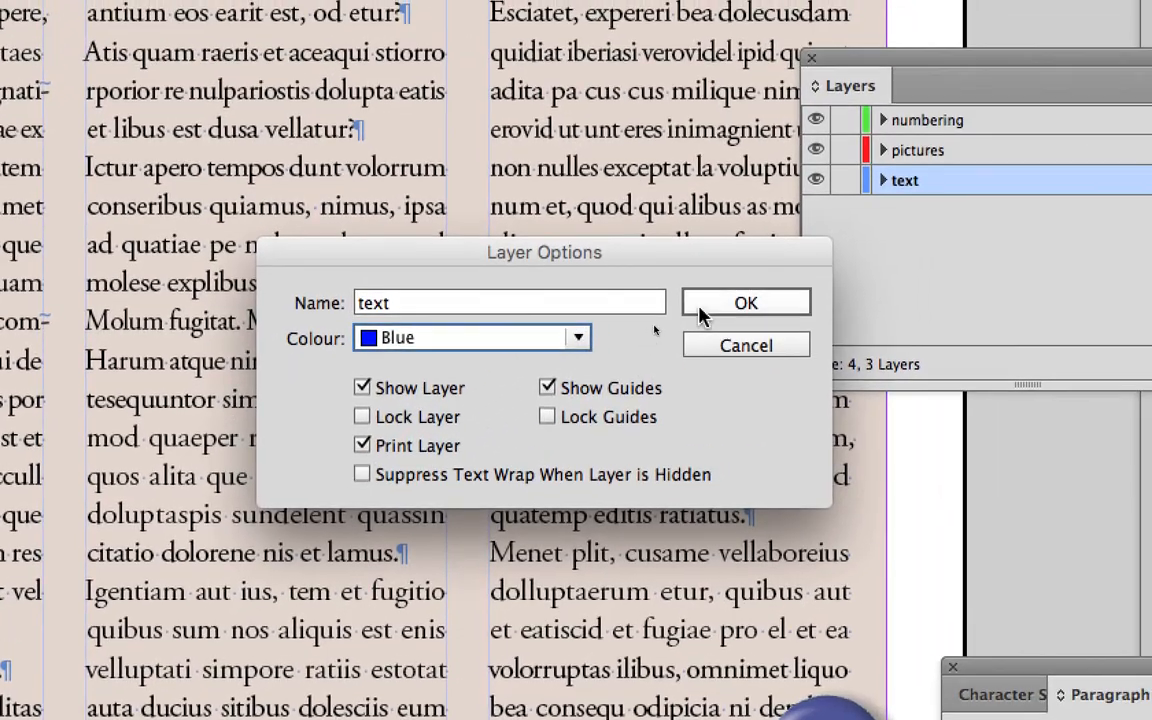
{"action": "left_click", "coordinate": [925, 206]}
Set the text layer's colour to Orange so its guides and hidden characters stand out.
{"action": "double_click", "coordinate": [905, 184]}
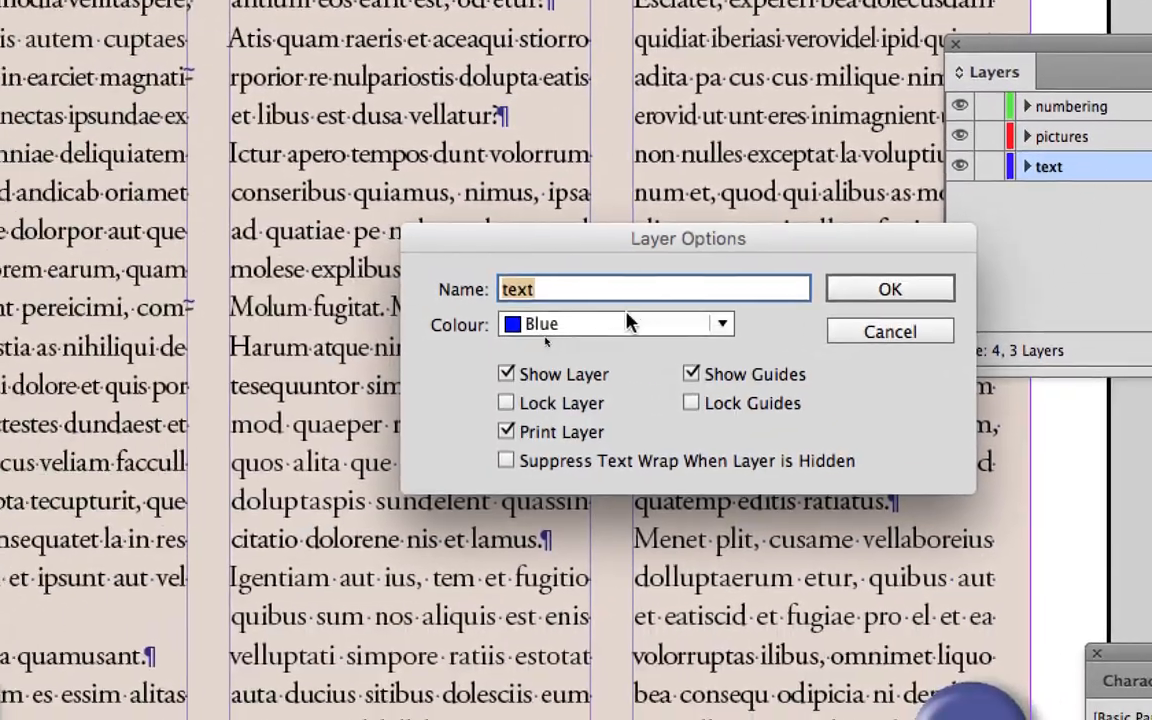
{"action": "left_click", "coordinate": [618, 318]}
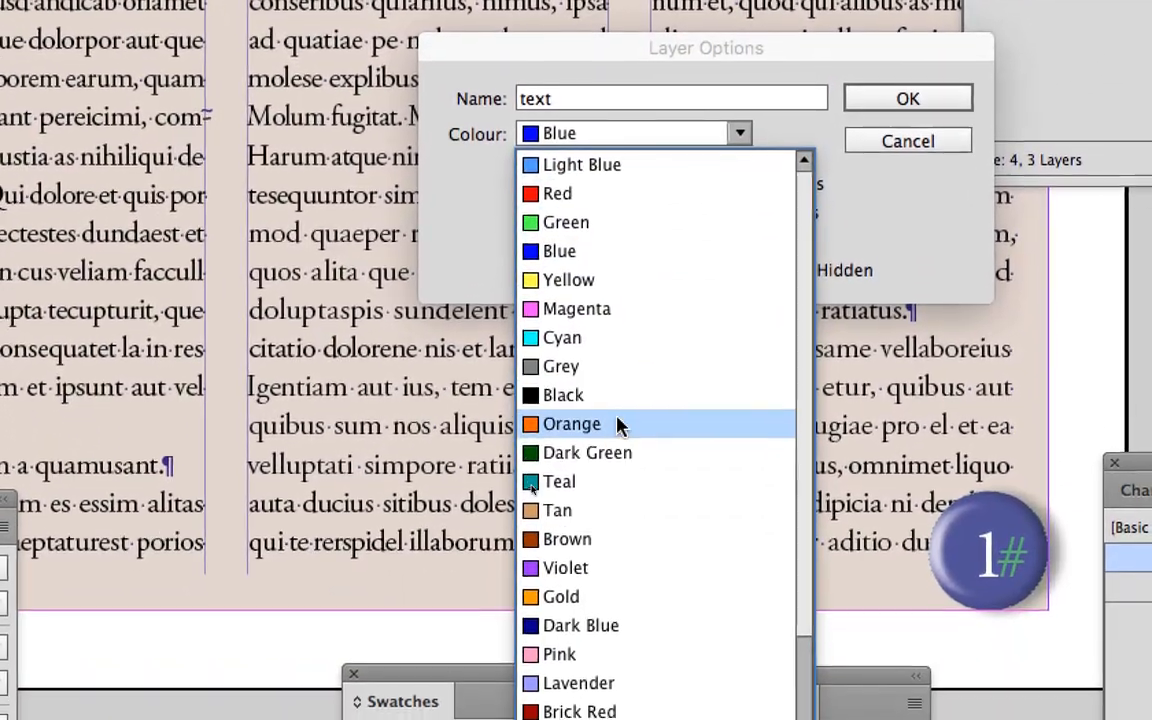
{"action": "left_click", "coordinate": [616, 605]}
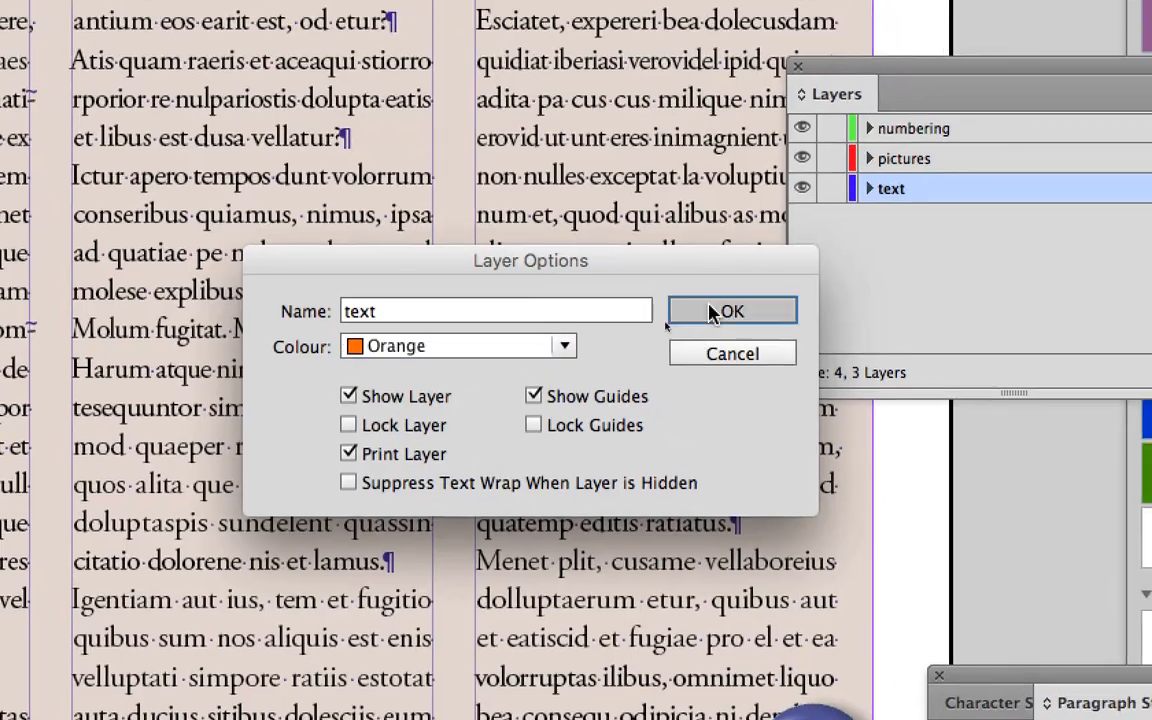
{"action": "left_click", "coordinate": [710, 313]}
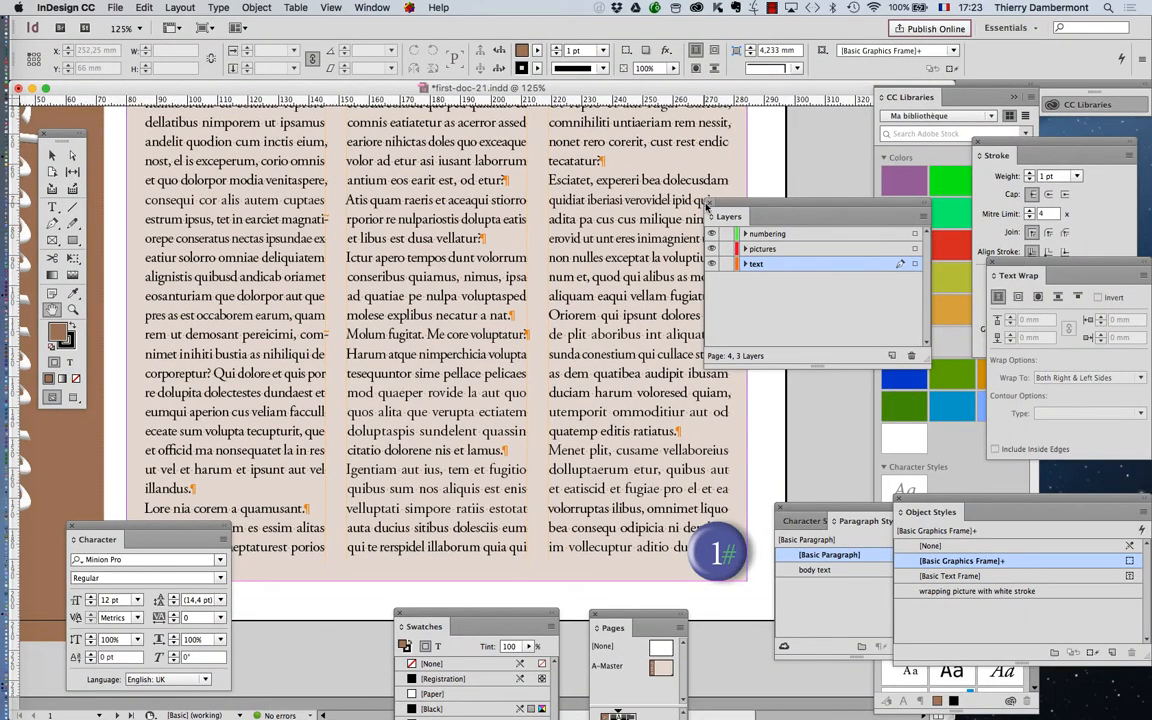
Move the Layers and Character panels clear of the page 1 text columns.
{"action": "left_click_drag", "start_coordinate": [730, 205], "coordinate": [825, 194]}
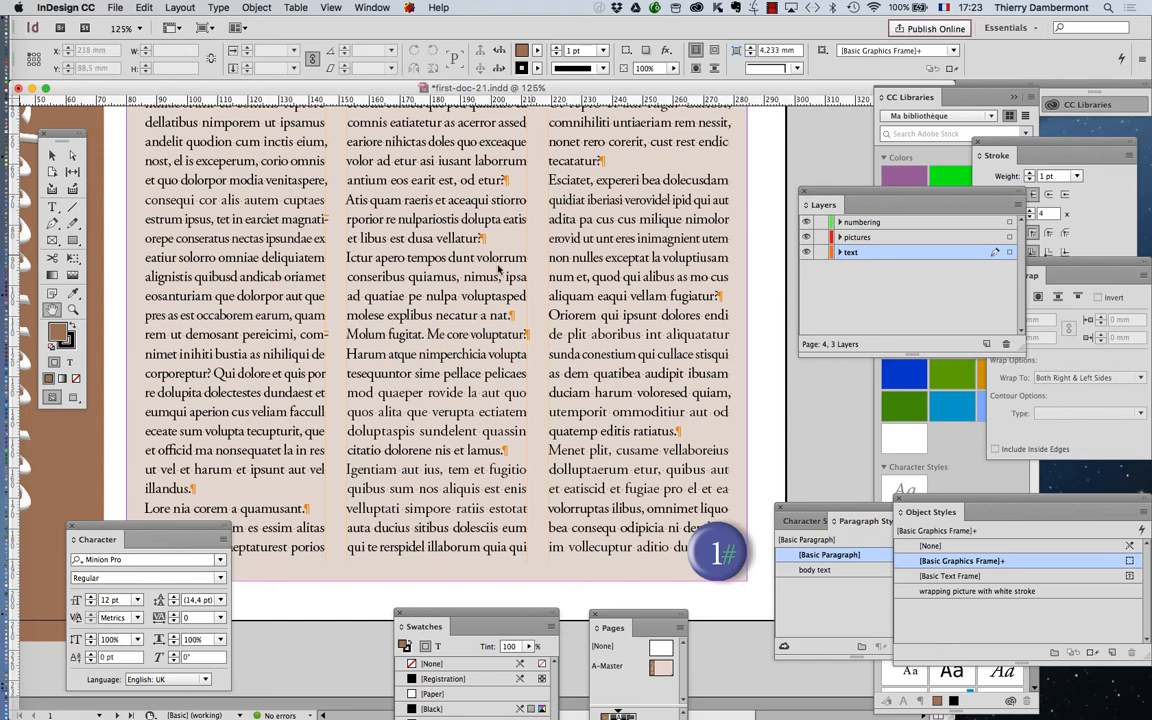
{"action": "left_click_drag", "start_coordinate": [181, 531], "coordinate": [194, 603]}
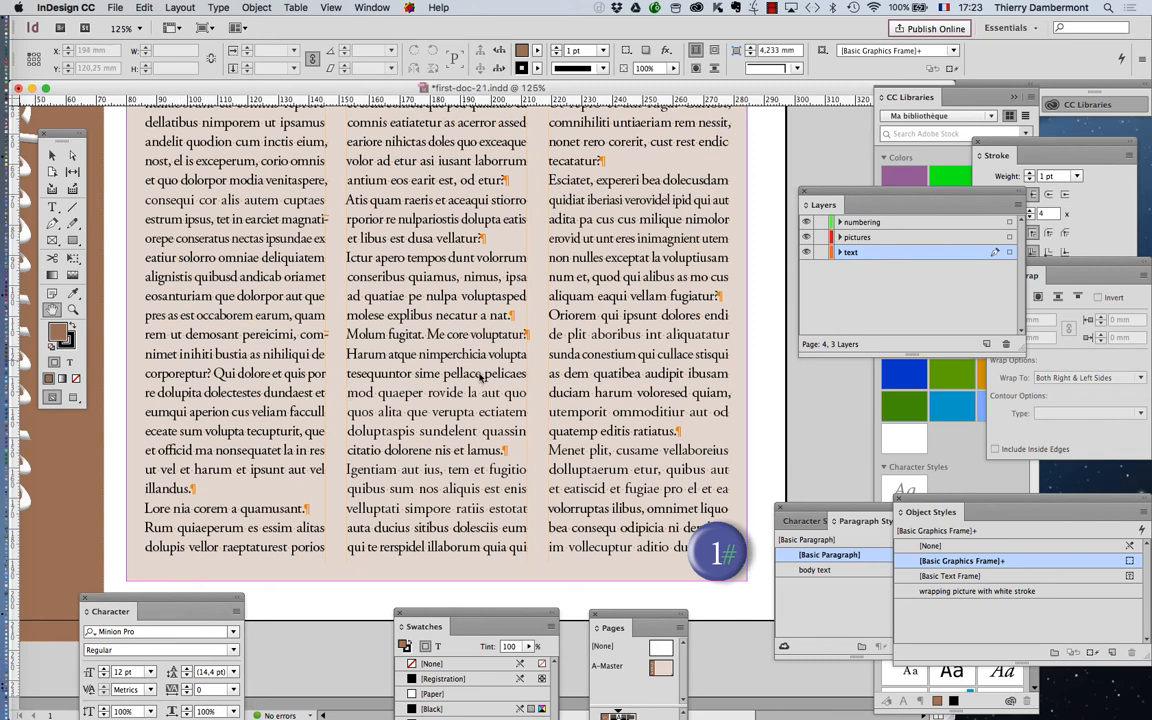
{"action": "scroll", "coordinate": [637, 340], "scroll_direction": "down", "scroll_amount": 1}
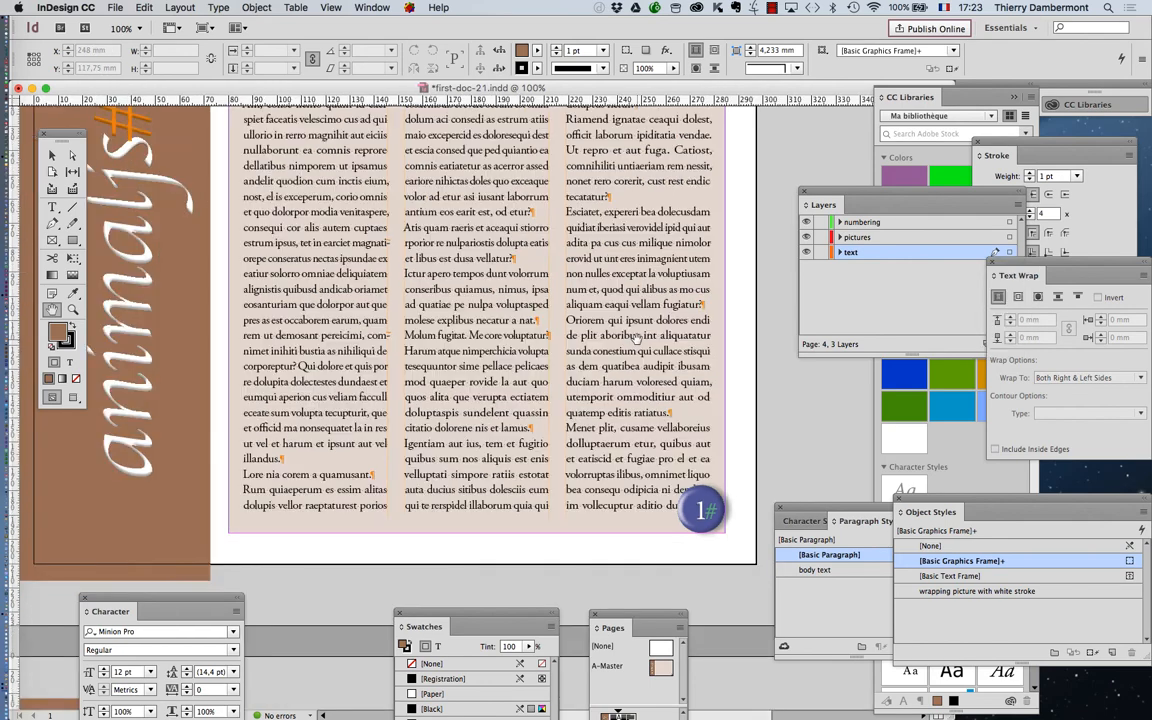
{"action": "scroll", "coordinate": [637, 339], "scroll_direction": "down", "scroll_amount": 1}
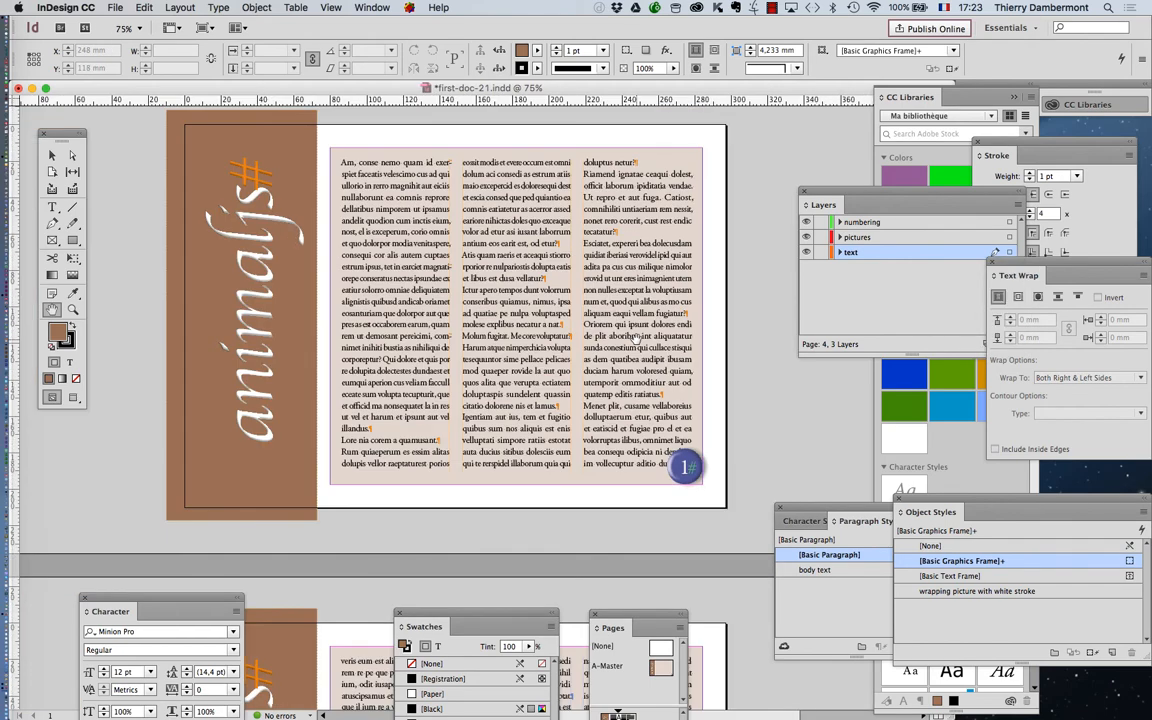
Place the text cursor in the first column of the page 1 body text using the Type tool.
{"action": "left_click", "coordinate": [54, 208]}
{"action": "scroll", "coordinate": [416, 254], "scroll_direction": "up", "scroll_amount": 1}
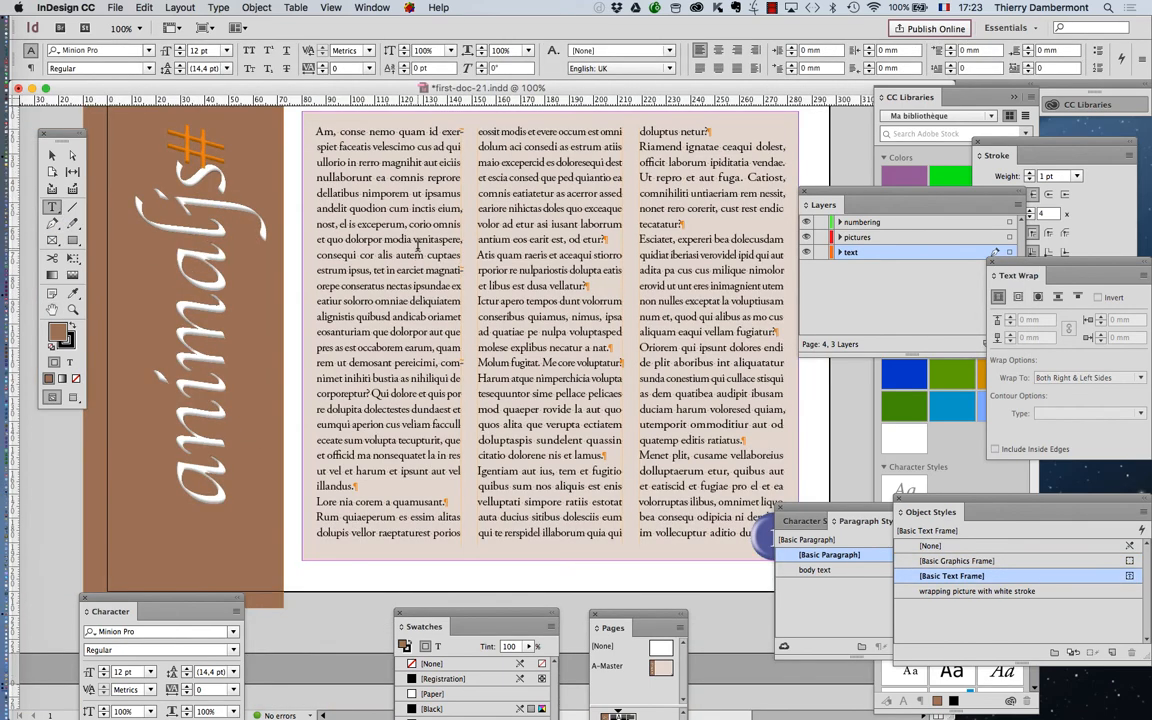
{"action": "scroll", "coordinate": [415, 245], "scroll_direction": "up", "scroll_amount": 1}
{"action": "scroll", "coordinate": [376, 225], "scroll_direction": "up", "scroll_amount": 2}
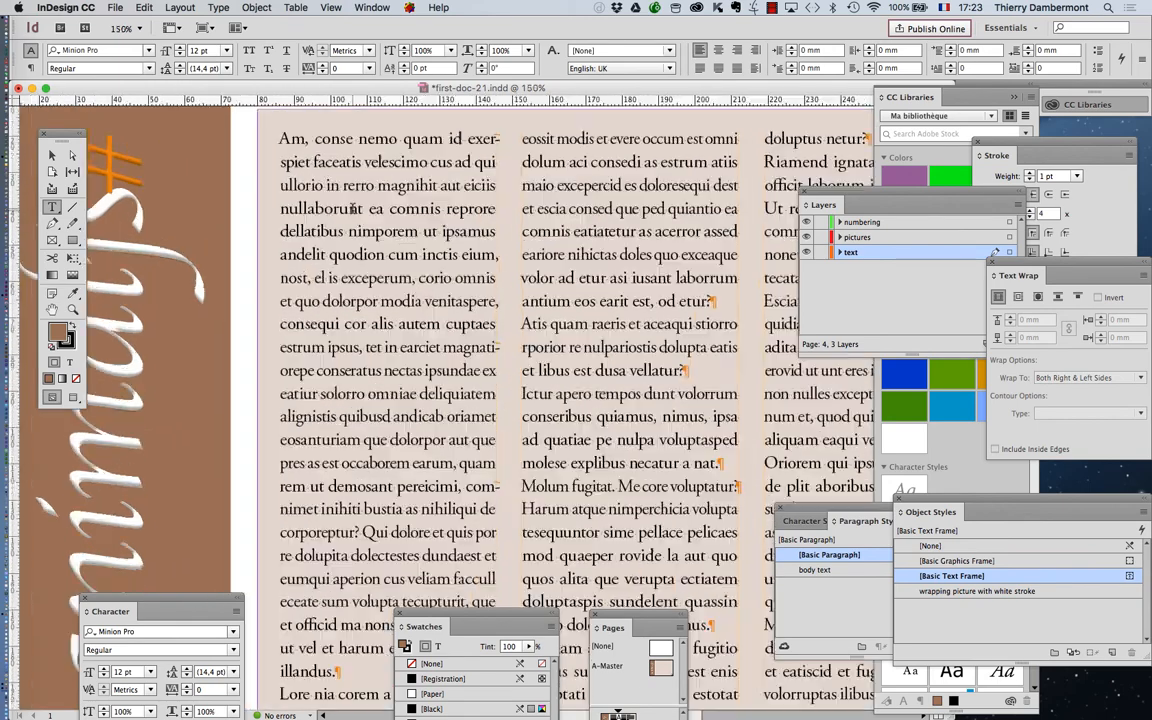
{"action": "left_click", "coordinate": [352, 207]}
{"action": "scroll", "coordinate": [360, 220], "scroll_direction": "up", "scroll_amount": 1}
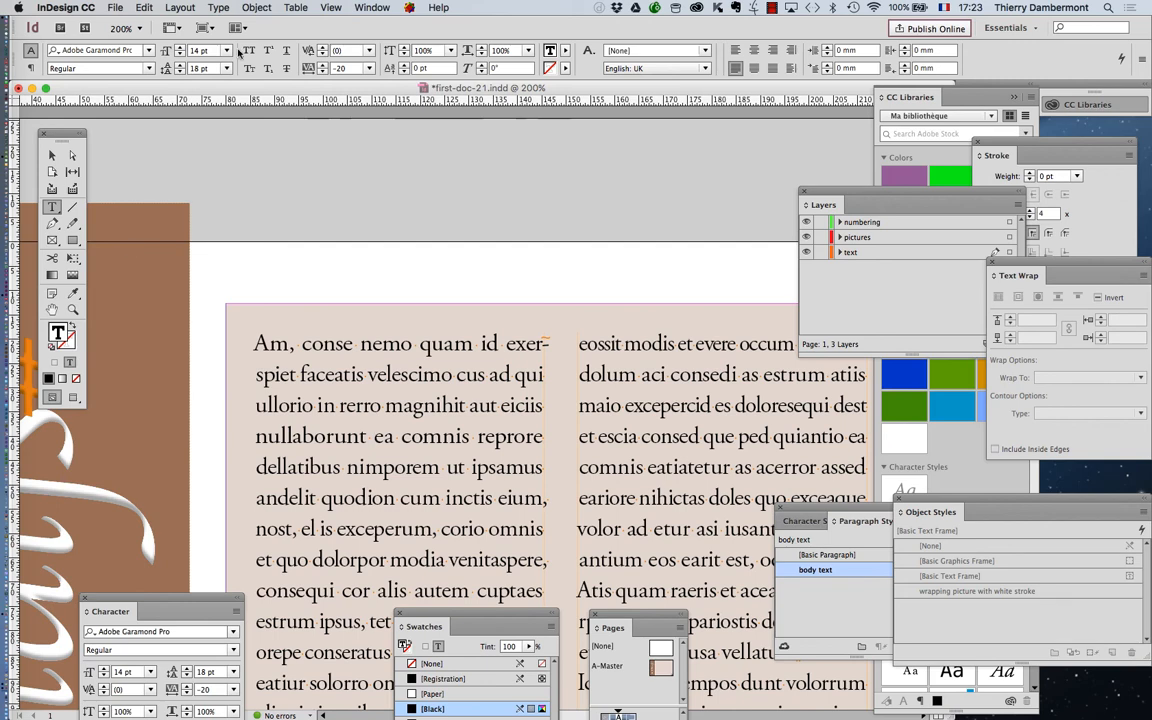
Show the Paragraph Styles panel at the top of the text columns and select all the body text.
{"action": "left_click", "coordinate": [216, 7]}
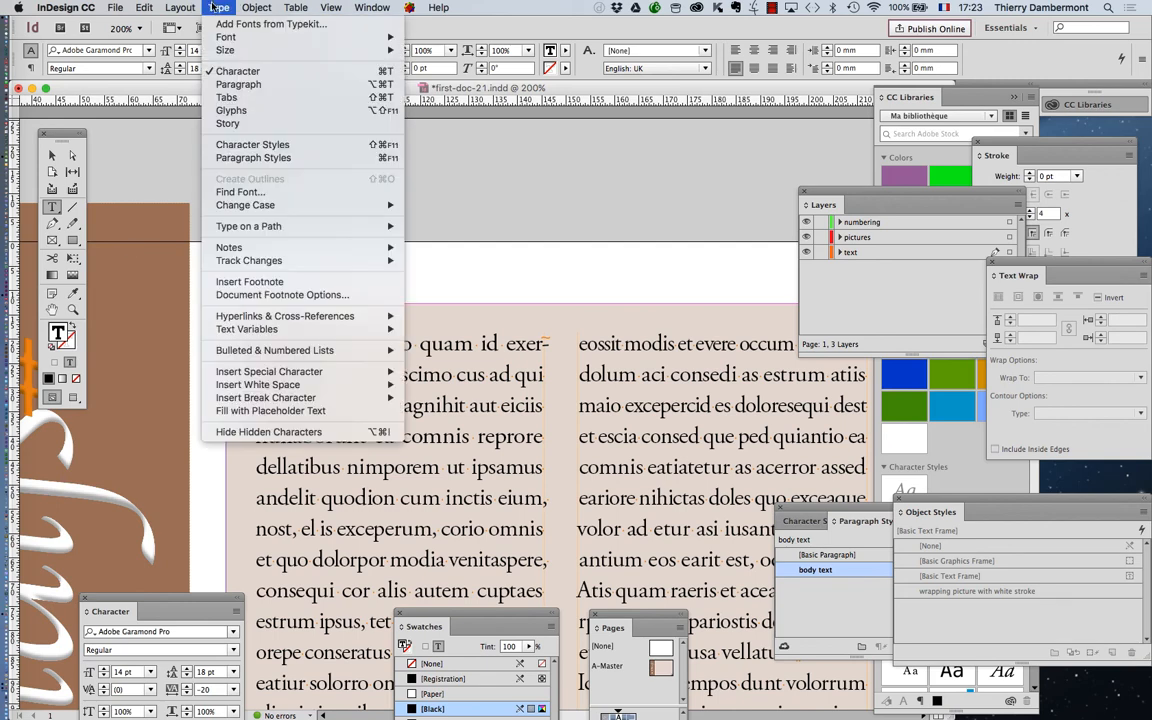
{"action": "left_click", "coordinate": [253, 157]}
{"action": "left_click_drag", "start_coordinate": [834, 513], "coordinate": [638, 184]}
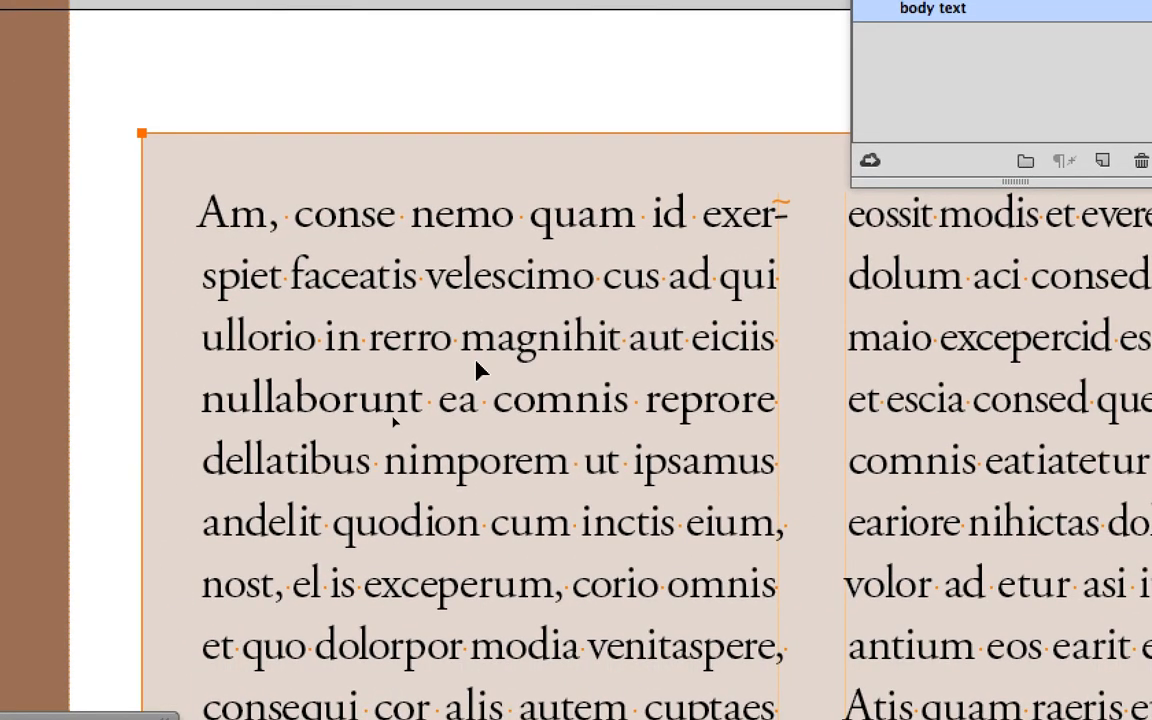
{"action": "key", "text": "super+a"}
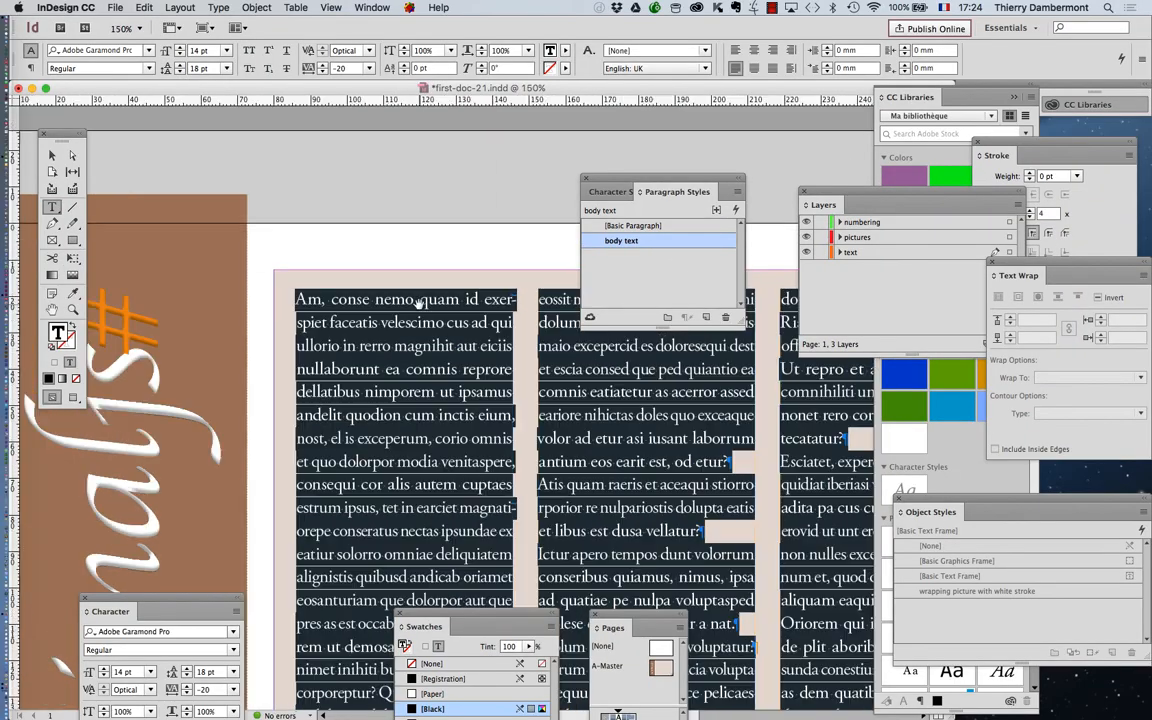
Switch to the Selection tool with the page 1 text frame selected, and move the Paragraph Styles panel off the columns beside the tools.
{"action": "key", "text": "super+1"}
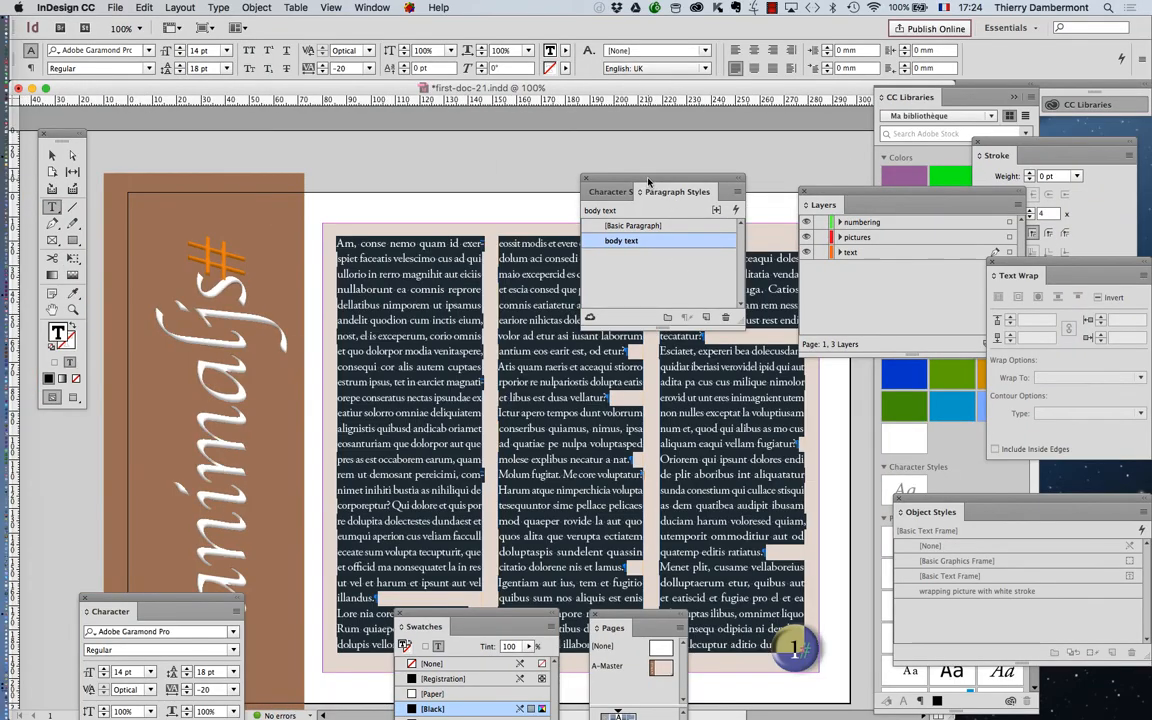
{"action": "left_click_drag", "start_coordinate": [648, 182], "coordinate": [180, 187]}
{"action": "key", "text": "super+minus"}
{"action": "left_click", "coordinate": [51, 157]}
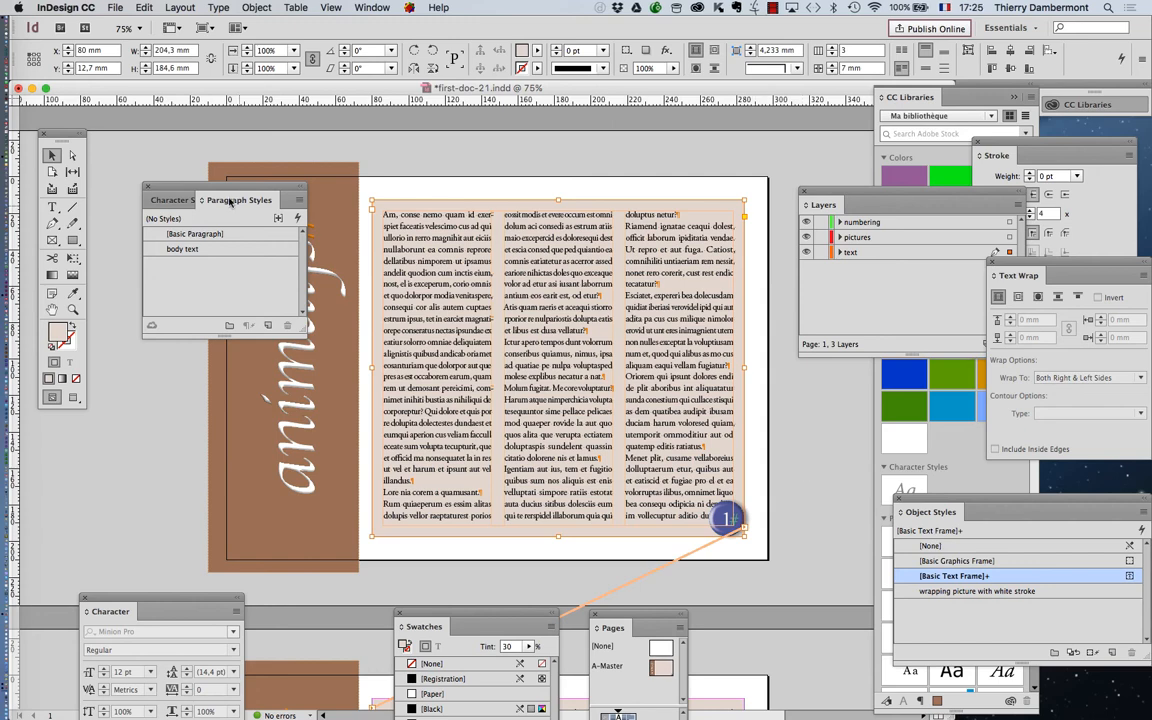
{"action": "left_click_drag", "start_coordinate": [230, 190], "coordinate": [174, 118]}
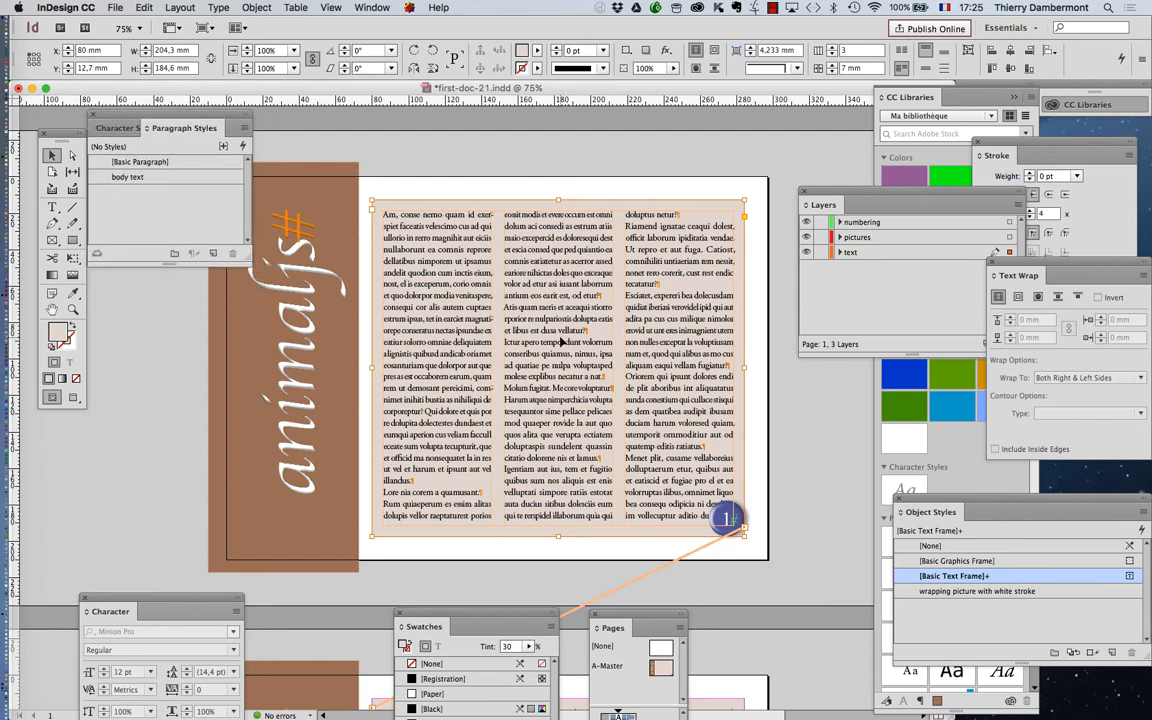
{"action": "scroll", "coordinate": [560, 342], "scroll_direction": "up", "scroll_amount": 2}
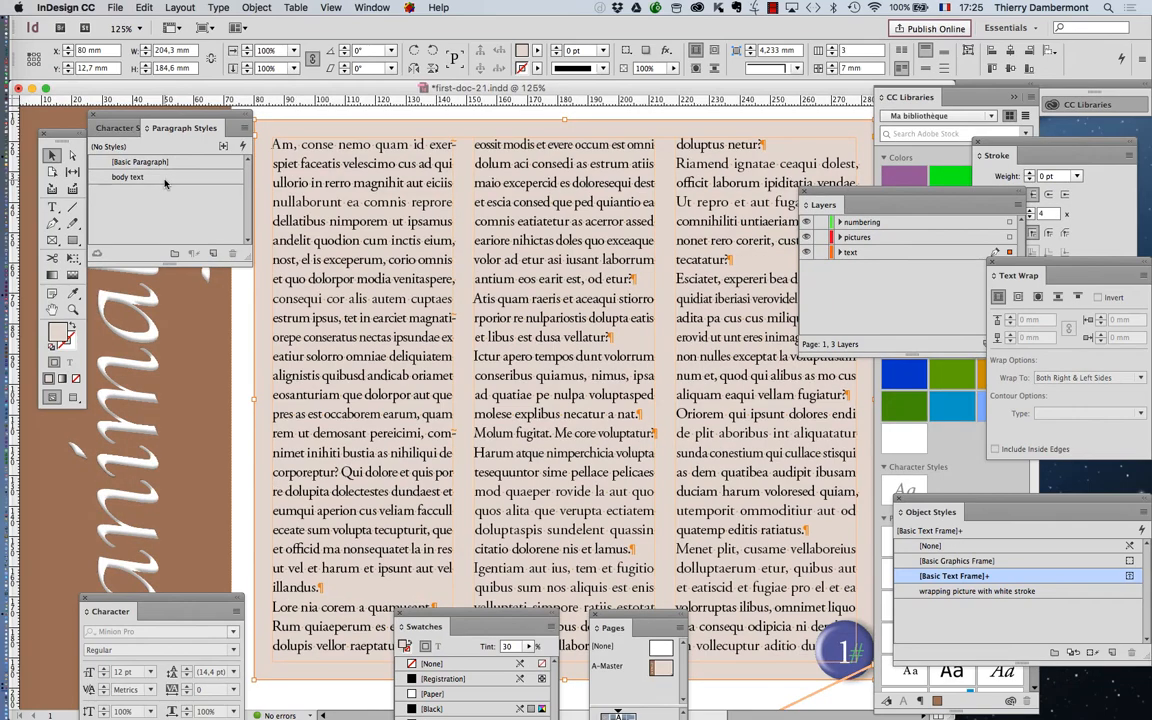
View the Character and Paragraph panels side by side over the text columns, and close both.
{"action": "left_click_drag", "start_coordinate": [174, 601], "coordinate": [413, 158]}
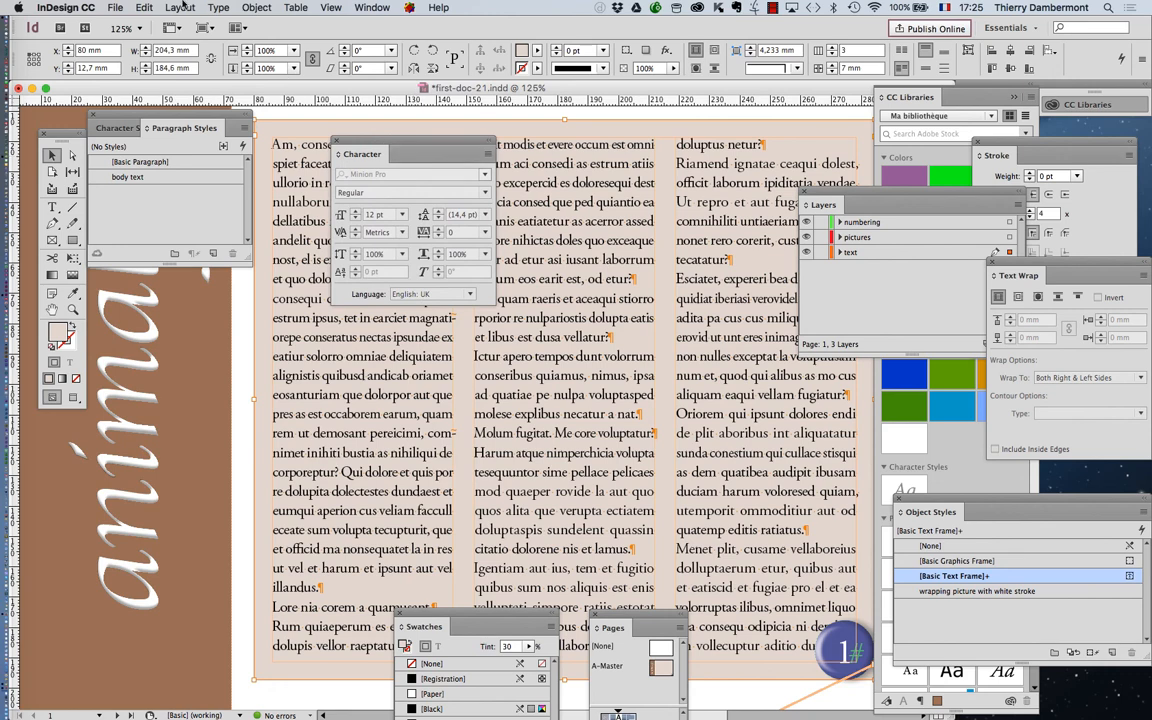
{"action": "left_click", "coordinate": [218, 7]}
{"action": "left_click", "coordinate": [236, 84]}
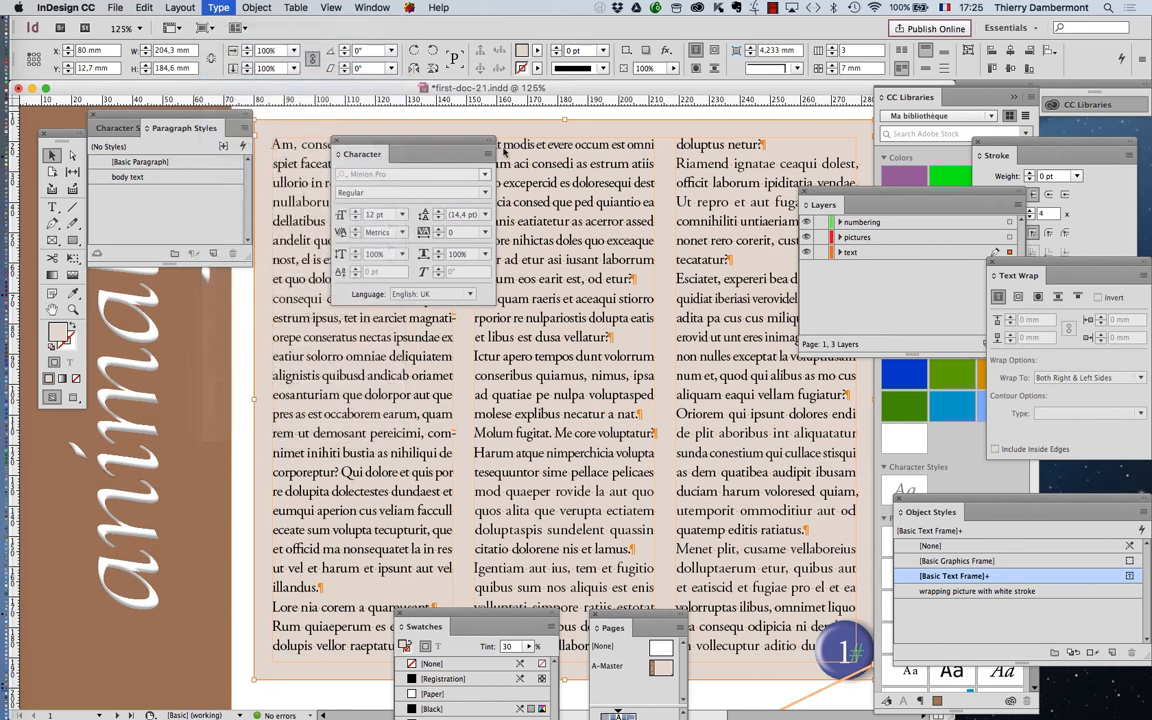
{"action": "left_click_drag", "start_coordinate": [646, 632], "coordinate": [589, 145]}
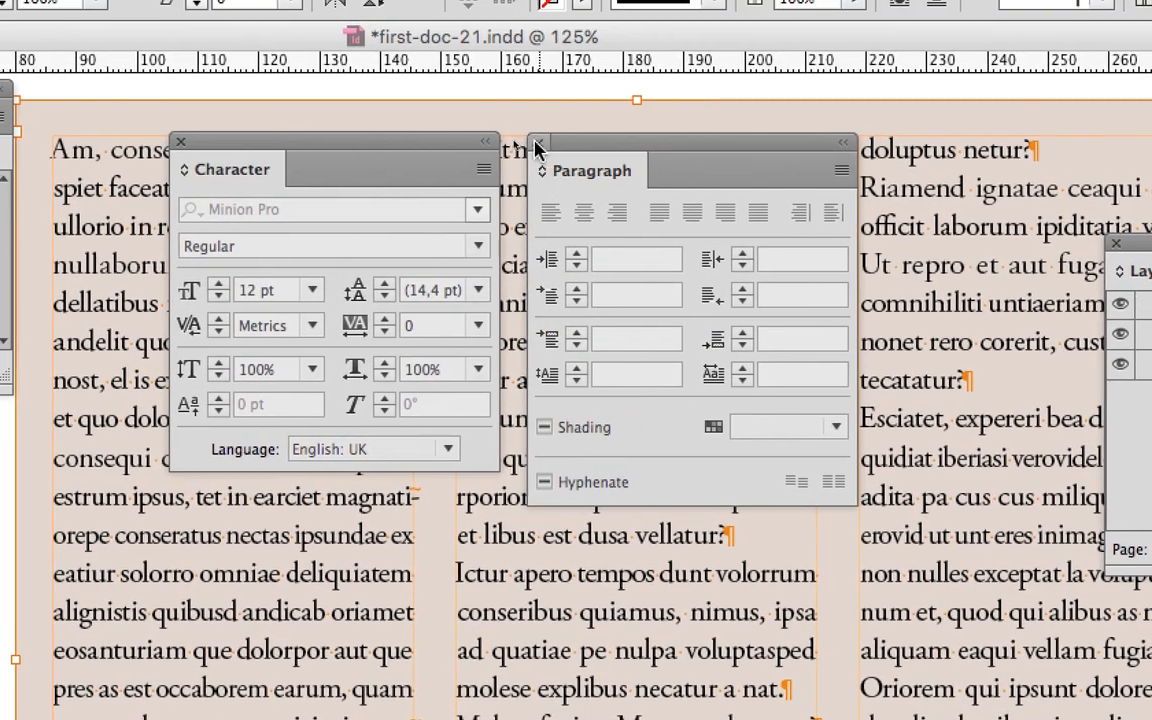
{"action": "left_click", "coordinate": [535, 21]}
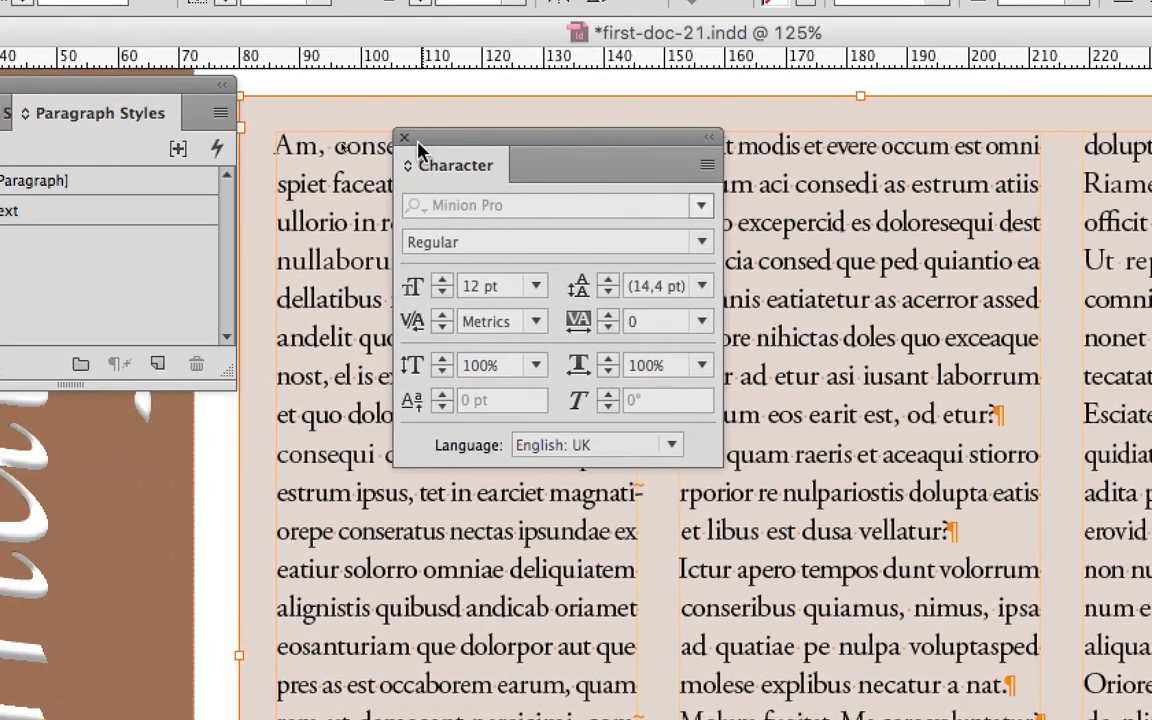
{"action": "left_click", "coordinate": [405, 139]}
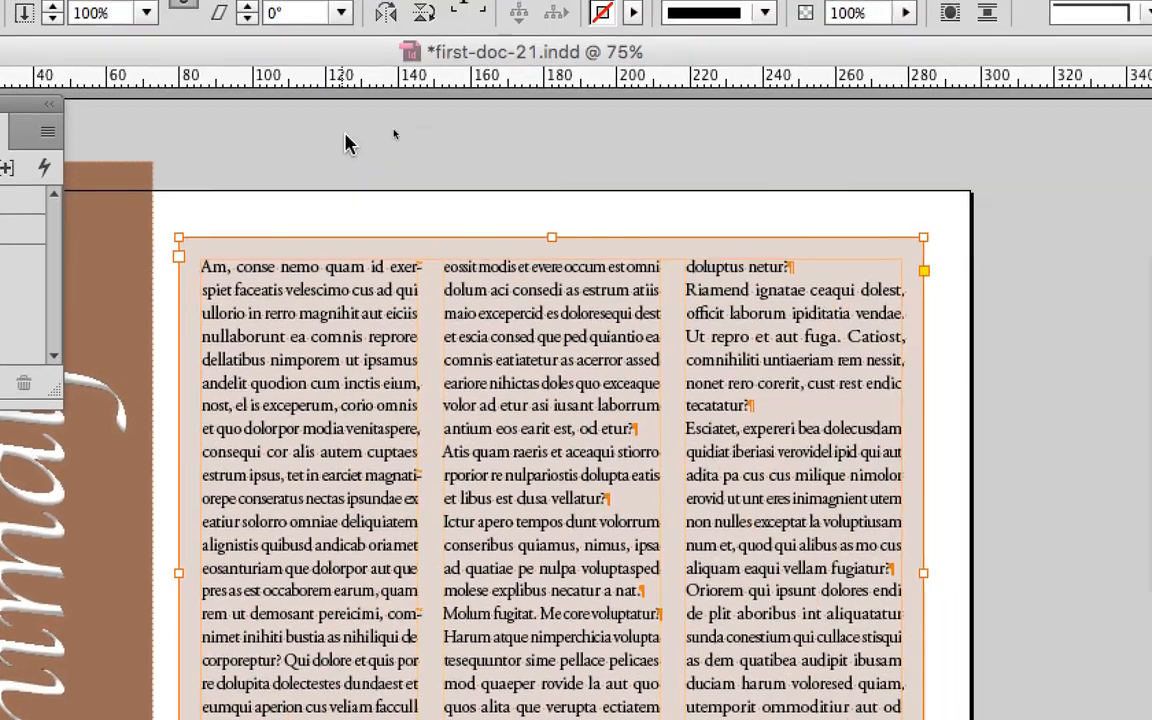
Deselect the text frame and open the Basic Character Formats of the body text paragraph style.
{"action": "left_click", "coordinate": [737, 145]}
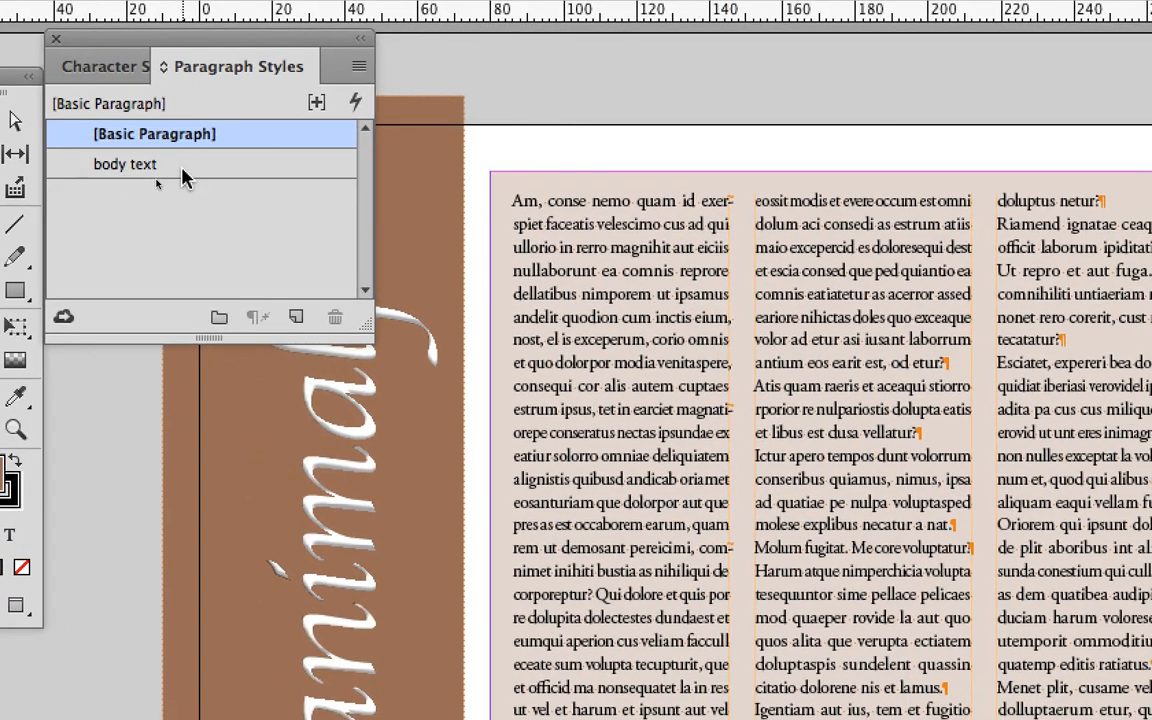
{"action": "double_click", "coordinate": [183, 170]}
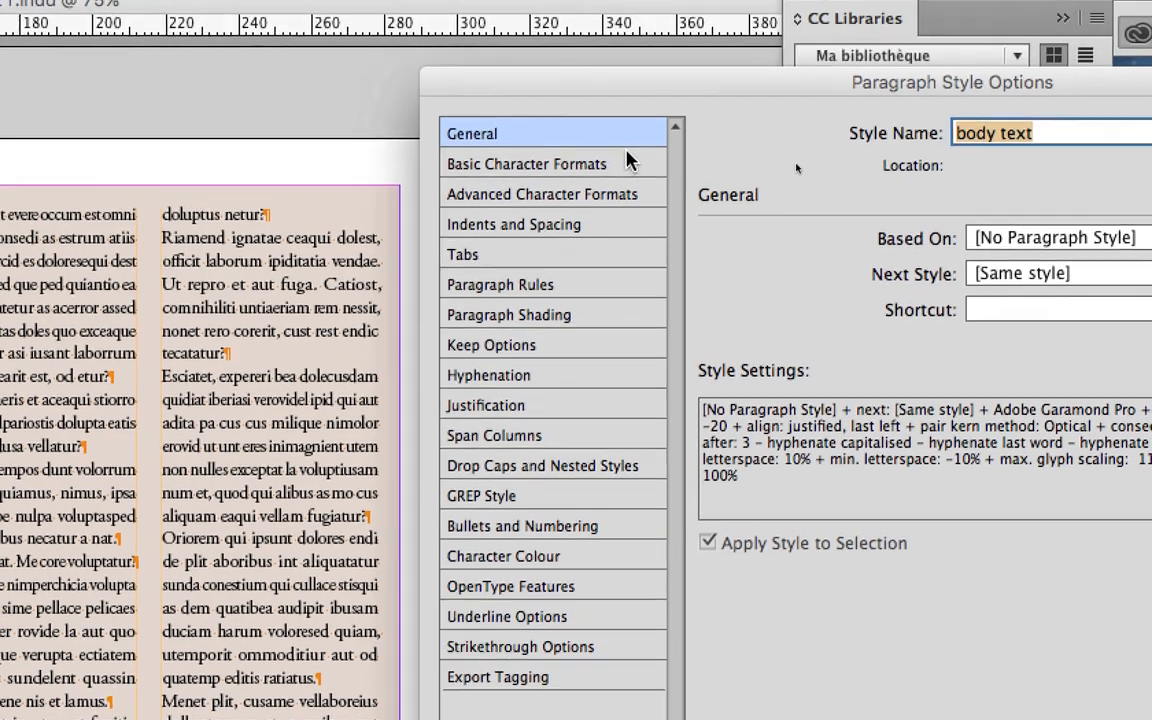
{"action": "left_click", "coordinate": [628, 162]}
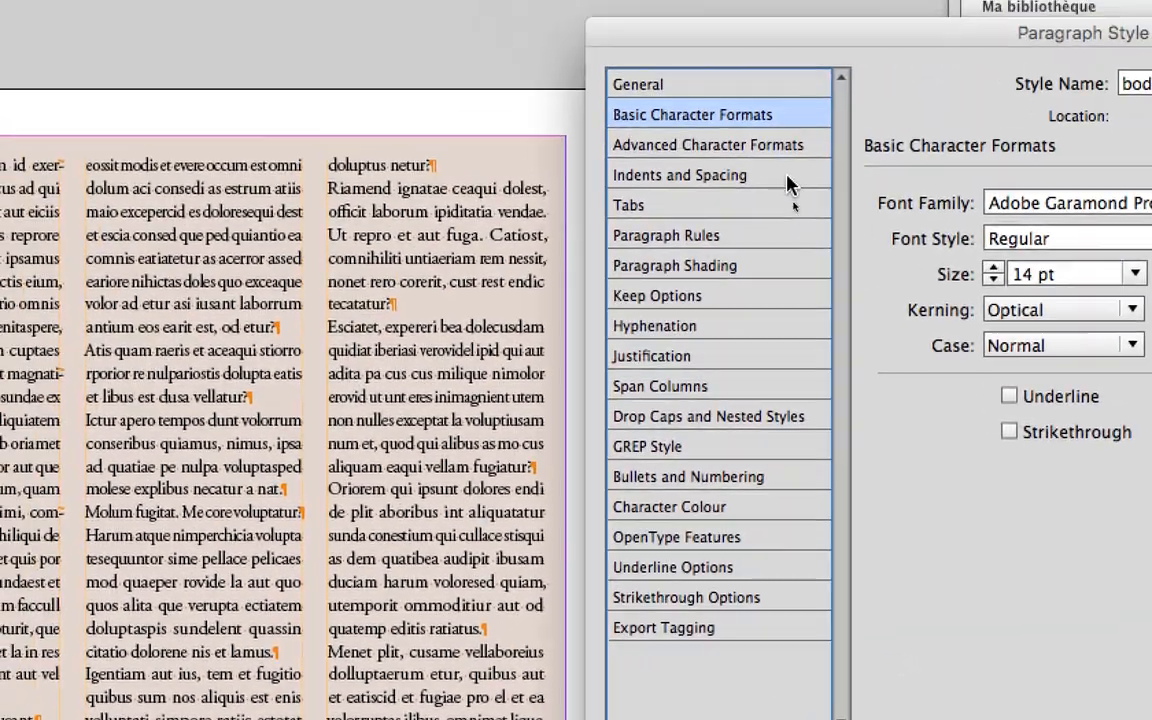
In the body text style's Indents and Spacing, turn on Preview, raise Space After to 6 mm and lower it again.
{"action": "left_click", "coordinate": [624, 73]}
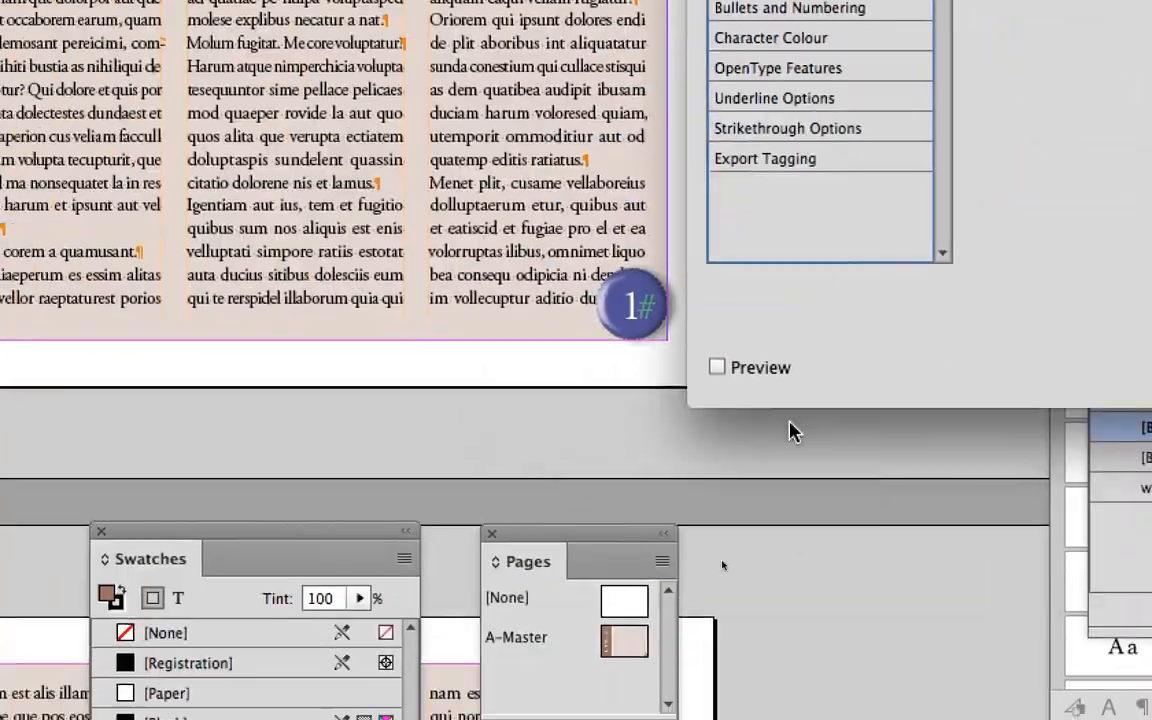
{"action": "left_click", "coordinate": [338, 712]}
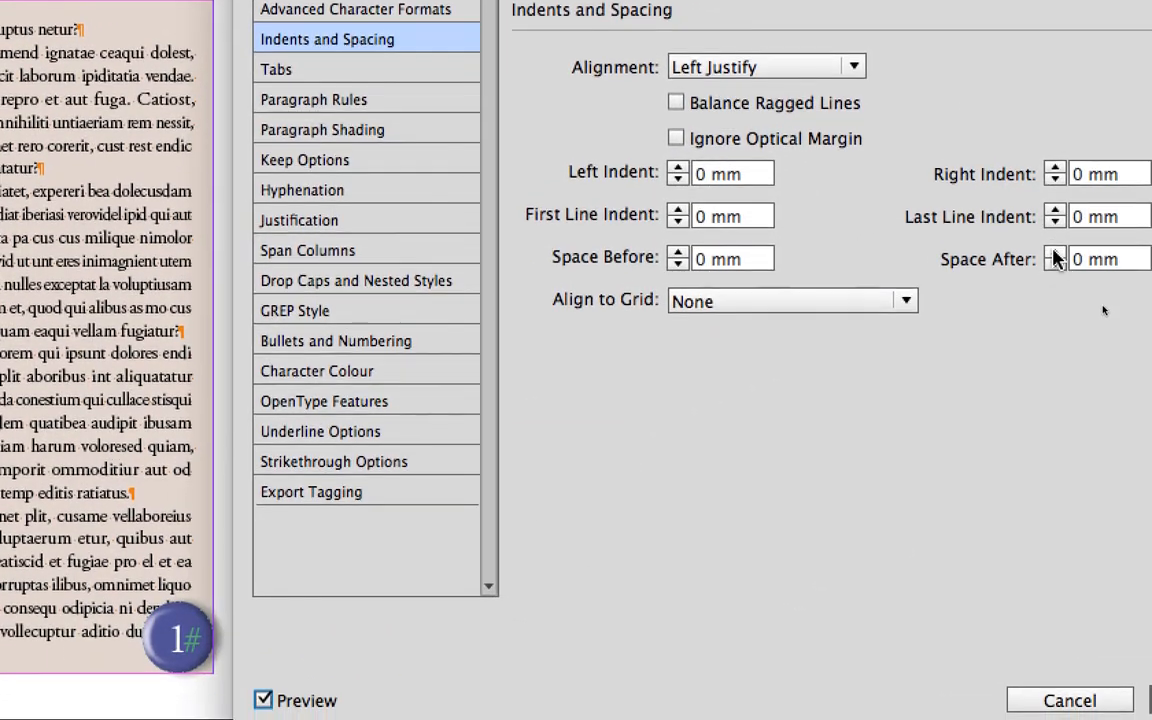
{"action": "left_click", "coordinate": [1054, 252]}
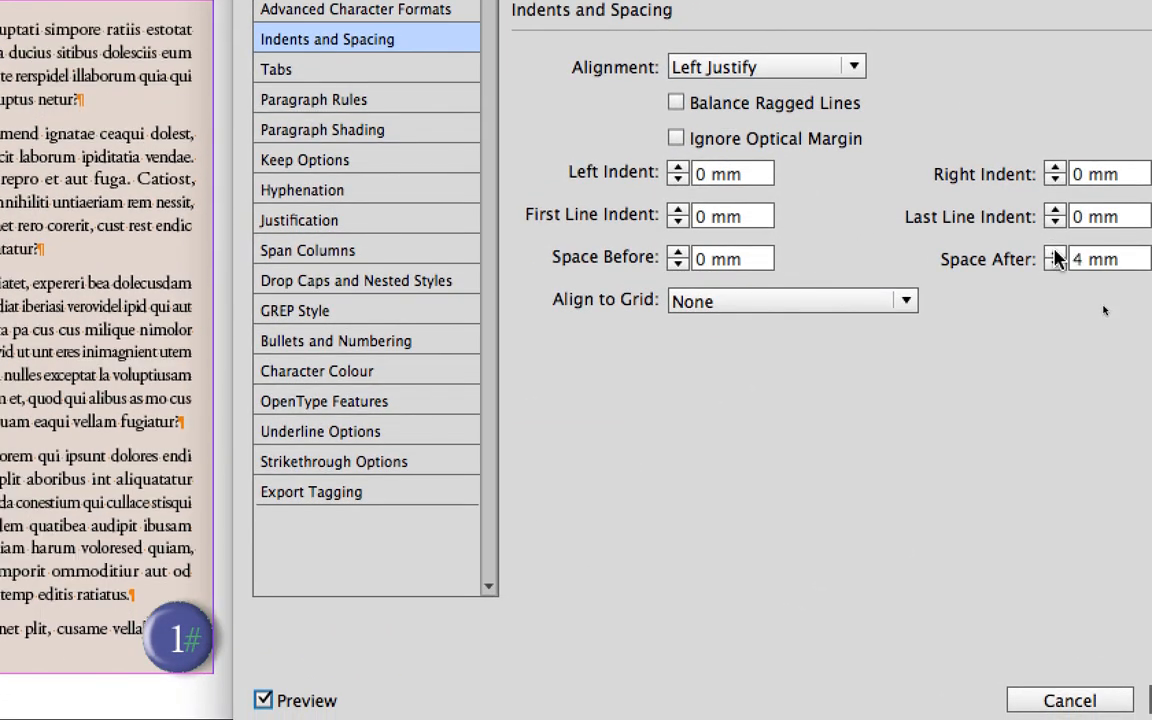
{"action": "left_click", "coordinate": [1054, 253]}
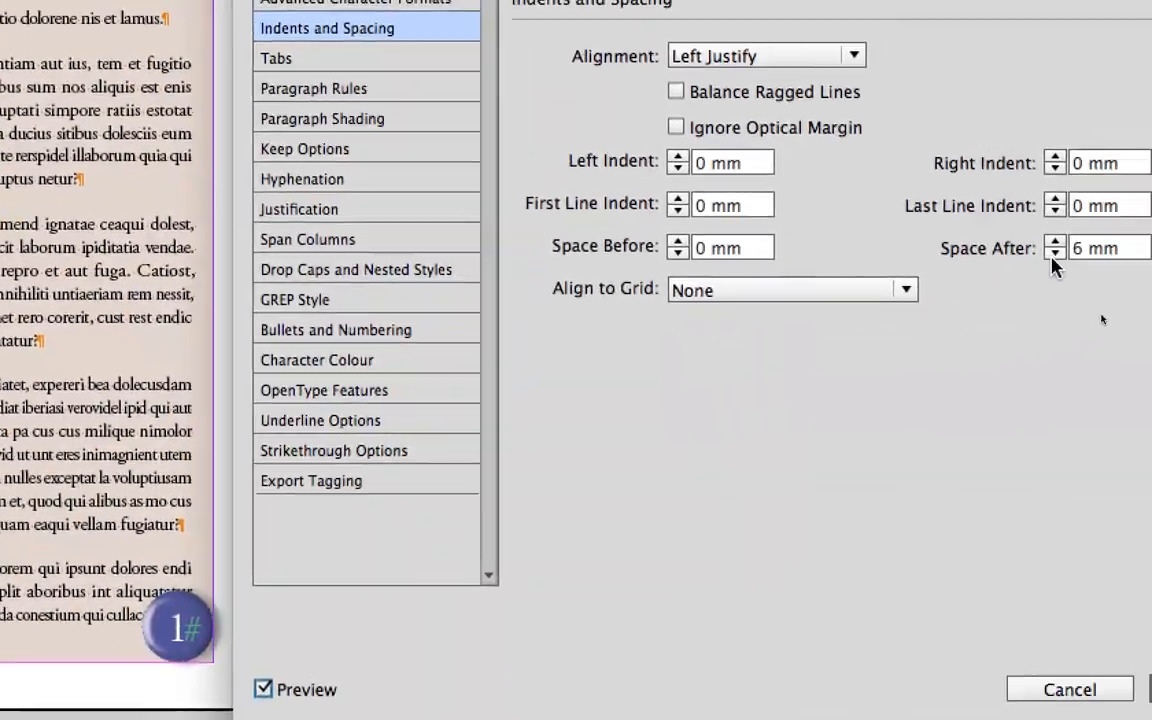
{"action": "left_click", "coordinate": [1054, 253]}
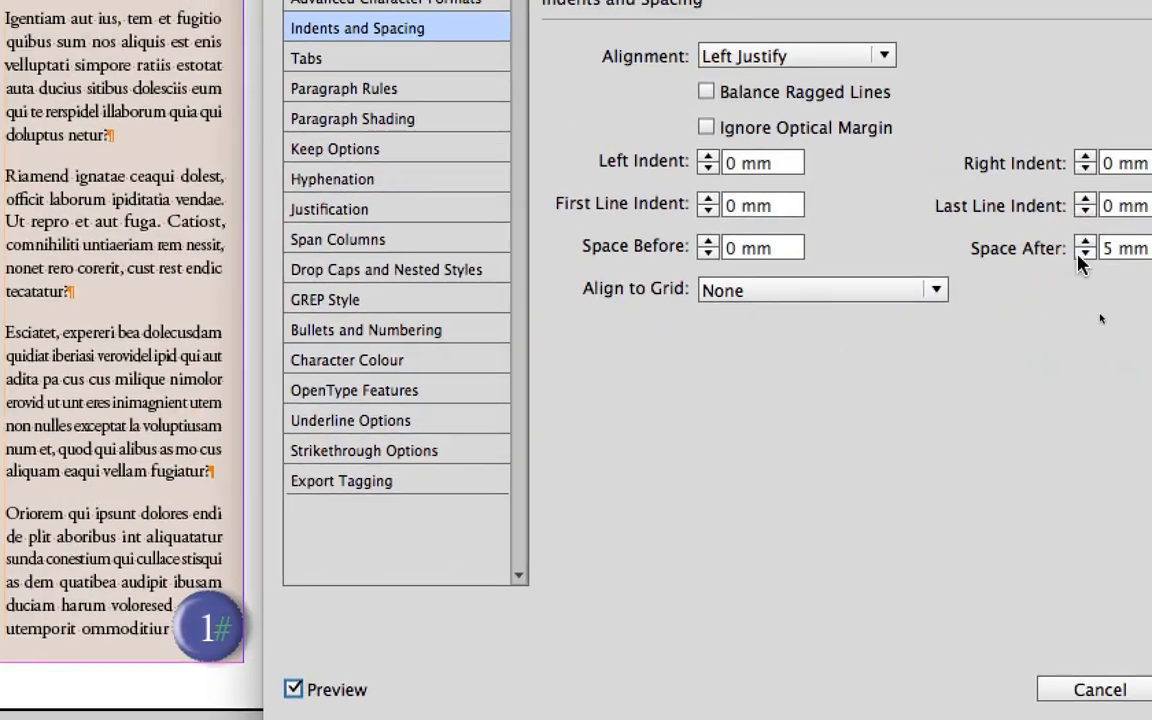
{"action": "left_click", "coordinate": [1084, 254]}
{"action": "left_click", "coordinate": [1084, 254]}
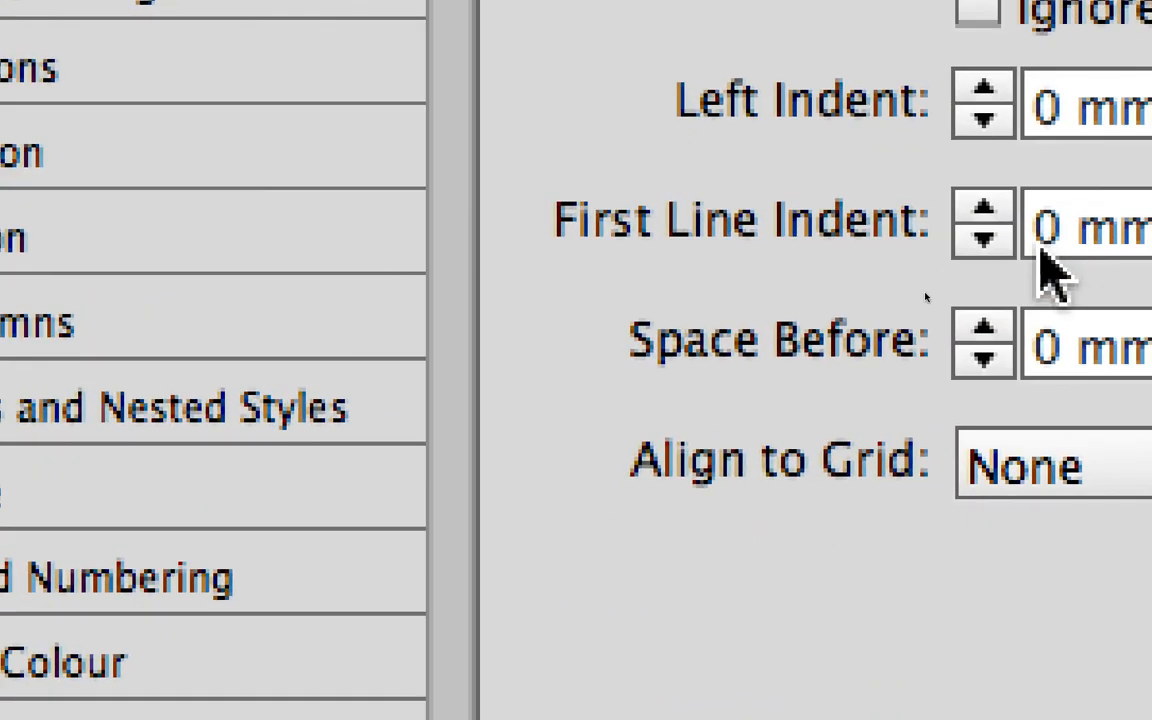
Set the body text style's First Line Indent to 4 mm and apply the paragraph style changes.
{"action": "left_click", "coordinate": [1122, 247]}
{"action": "left_click", "coordinate": [1033, 241]}
{"action": "left_click", "coordinate": [1033, 241]}
{"action": "left_click", "coordinate": [1033, 241]}
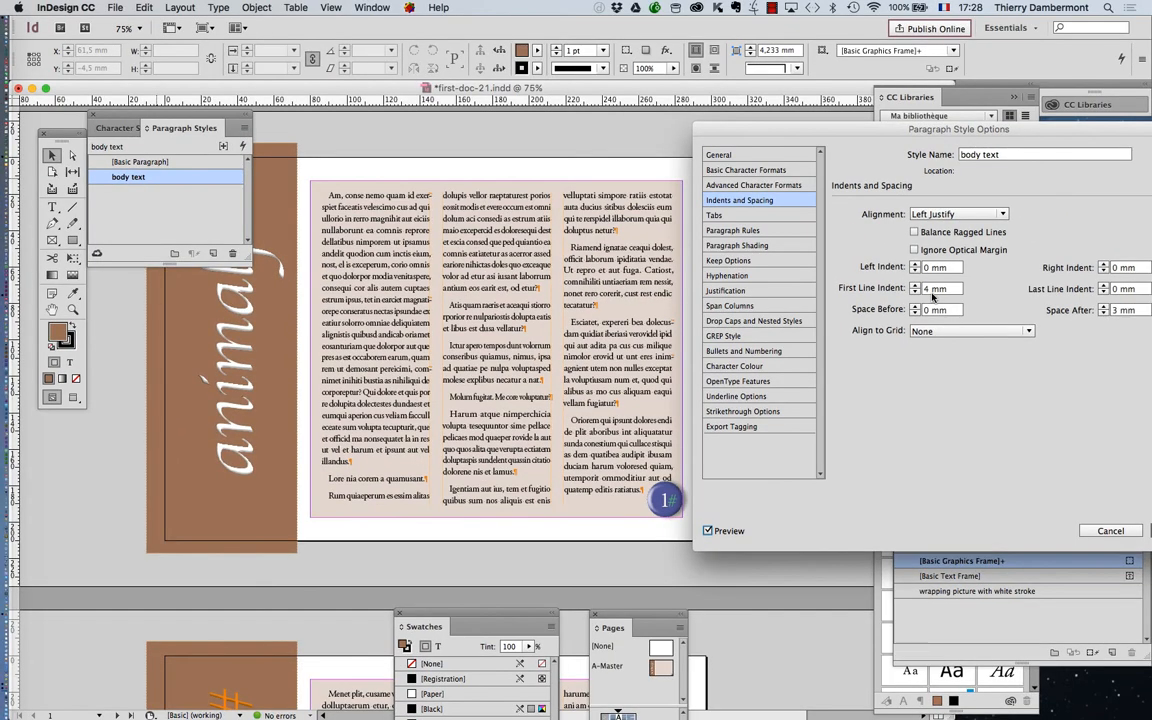
{"action": "left_click_drag", "start_coordinate": [995, 130], "coordinate": [605, 72]}
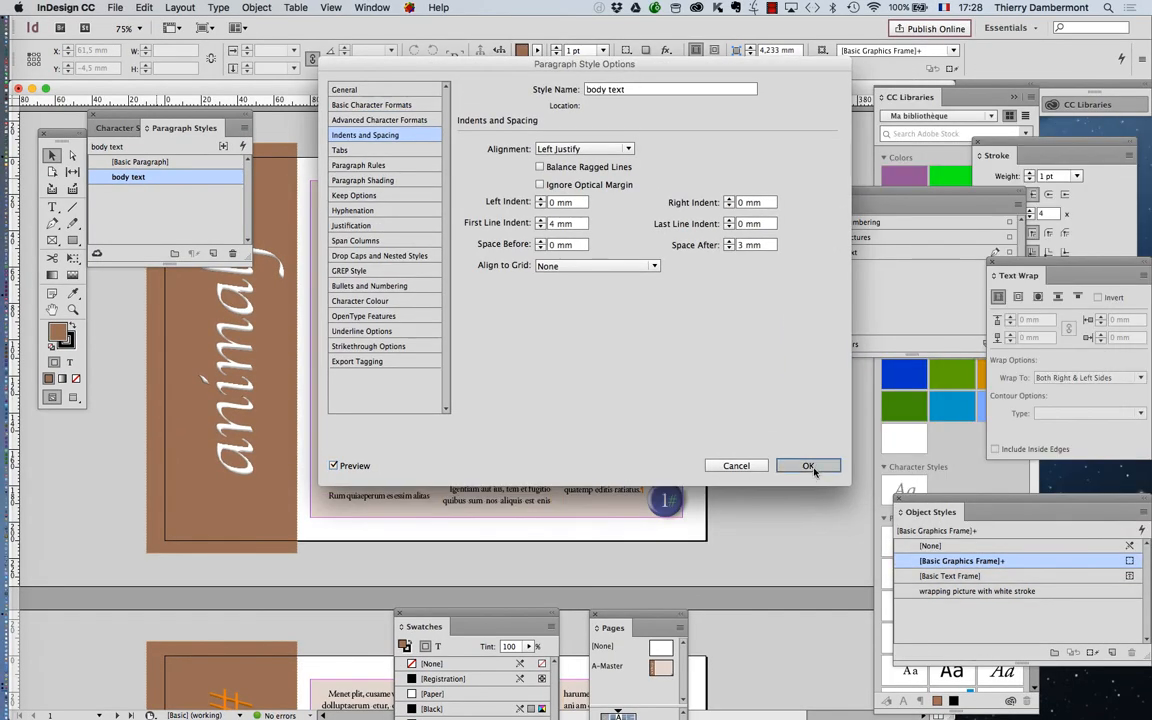
{"action": "left_click", "coordinate": [805, 392]}
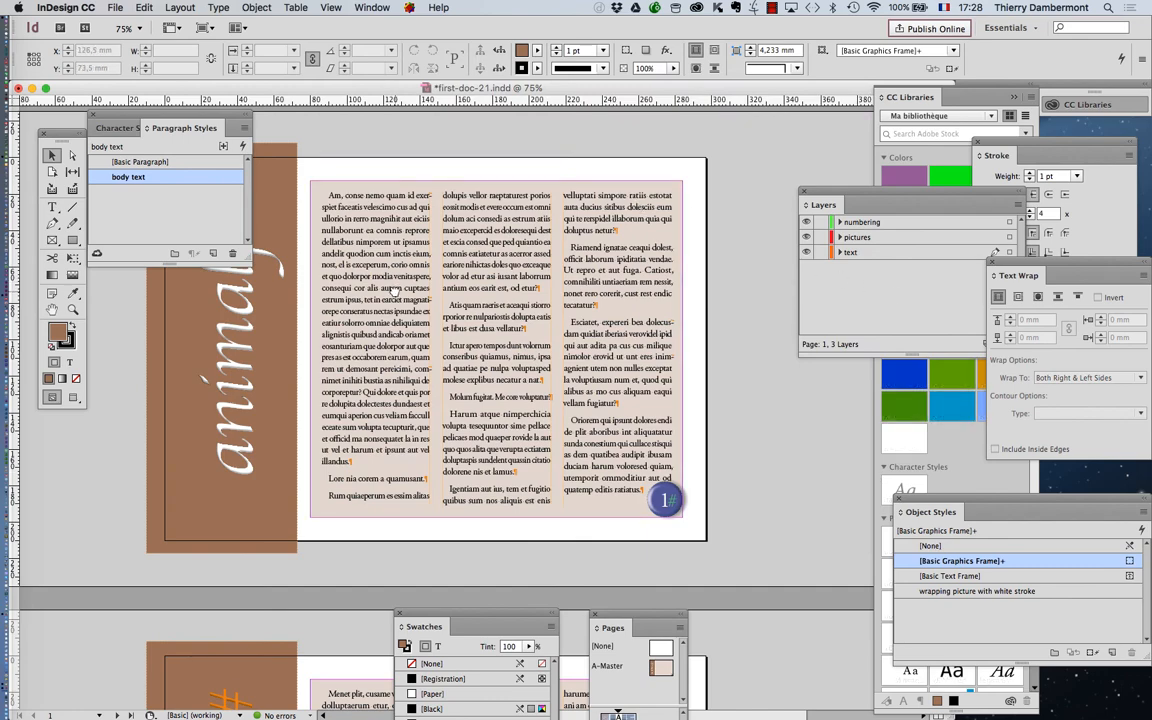
Move the Paragraph Styles panel onto the pasteboard beside page 1, and show the Paragraph panel directly beneath it.
{"action": "scroll", "coordinate": [420, 260], "scroll_direction": "left", "scroll_amount": 4}
{"action": "scroll", "coordinate": [420, 260], "scroll_direction": "down", "scroll_amount": 1}
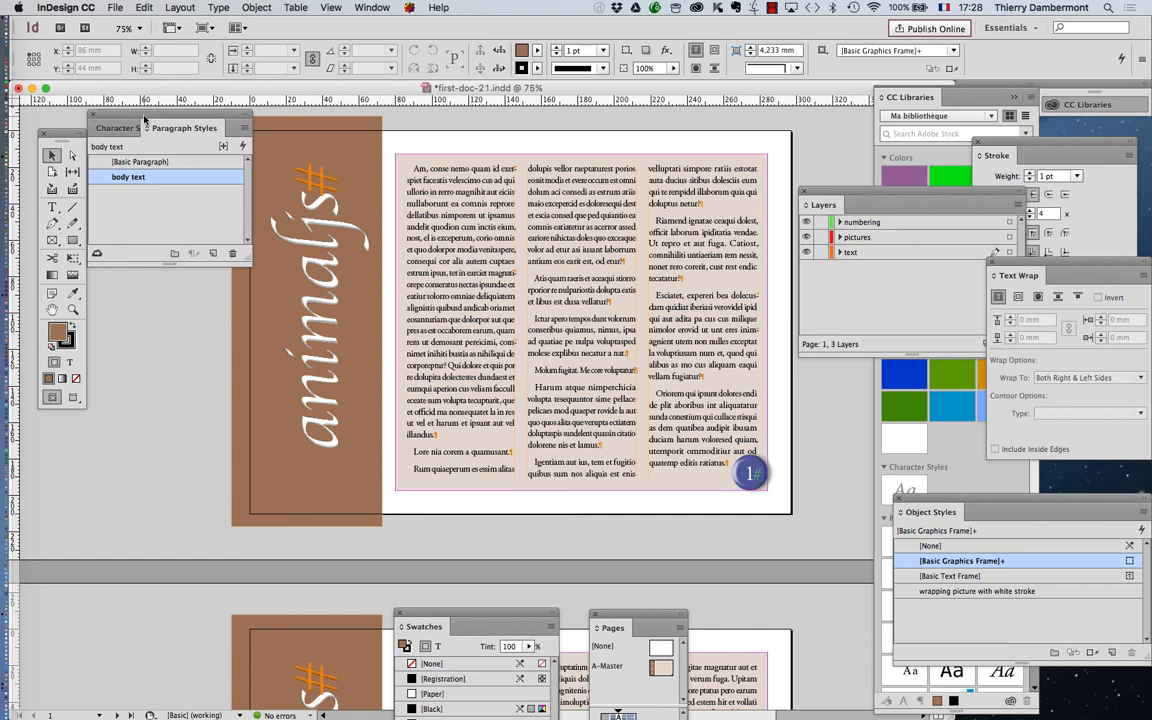
{"action": "left_click_drag", "start_coordinate": [144, 118], "coordinate": [670, 139]}
{"action": "scroll", "coordinate": [848, 127], "scroll_direction": "right", "scroll_amount": 5}
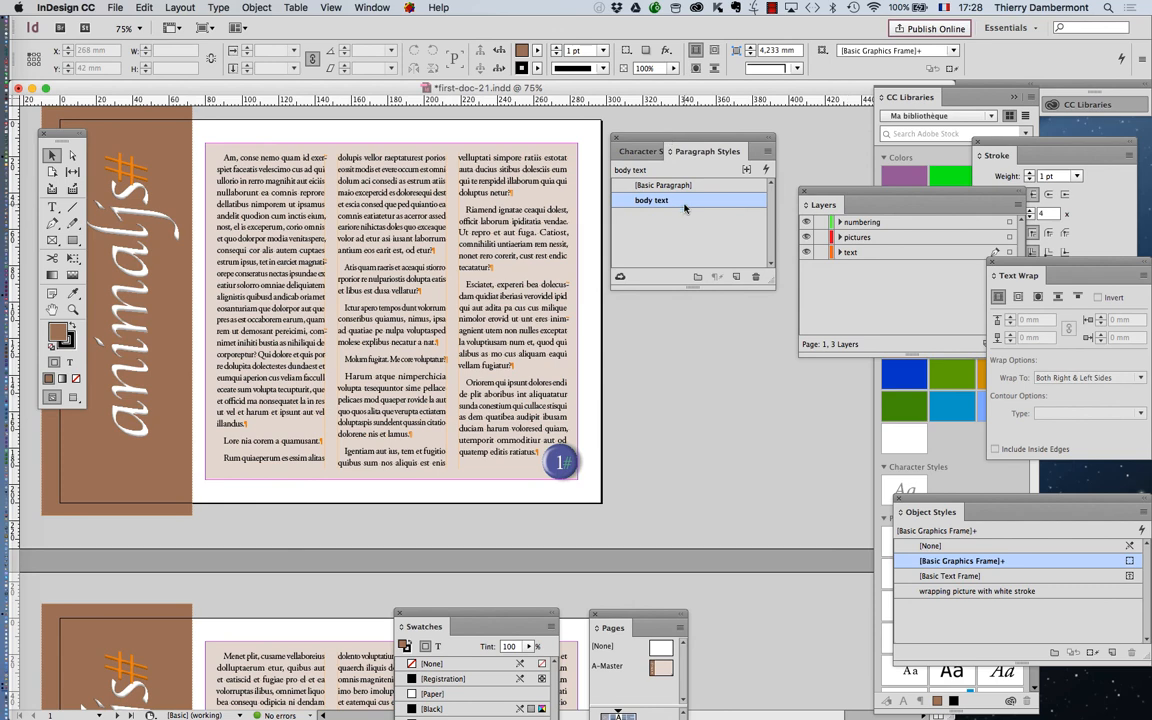
{"action": "left_click", "coordinate": [218, 7]}
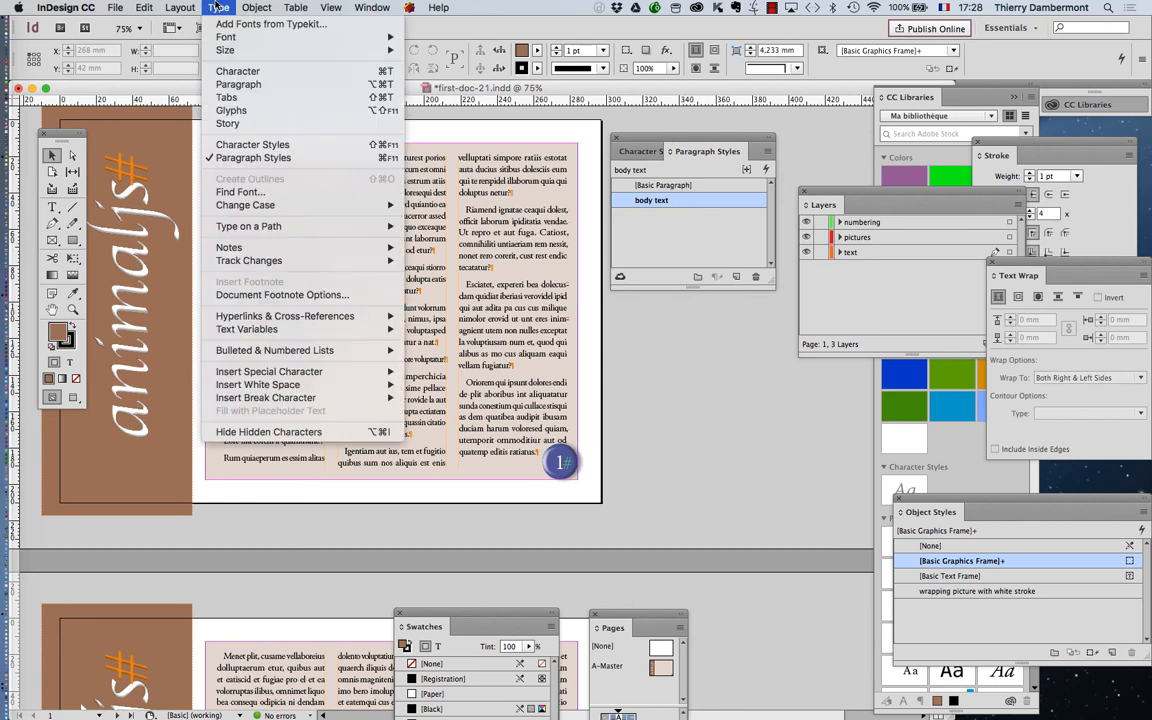
{"action": "left_click", "coordinate": [235, 85]}
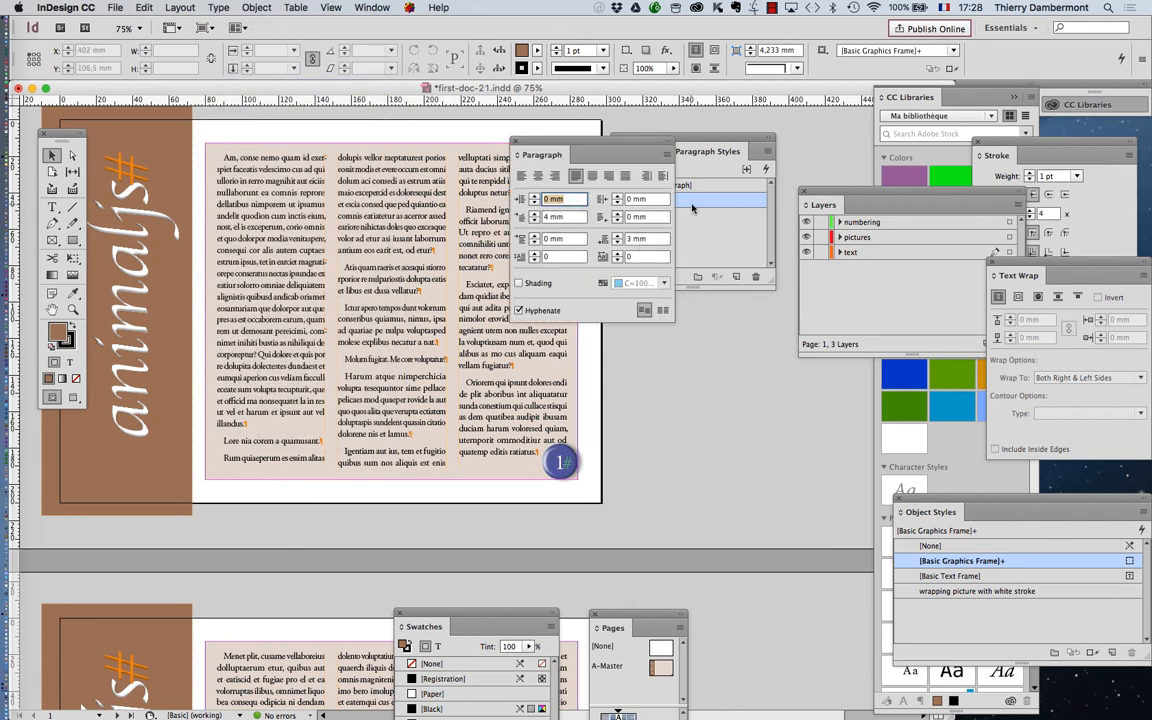
{"action": "left_click_drag", "start_coordinate": [591, 147], "coordinate": [702, 332]}
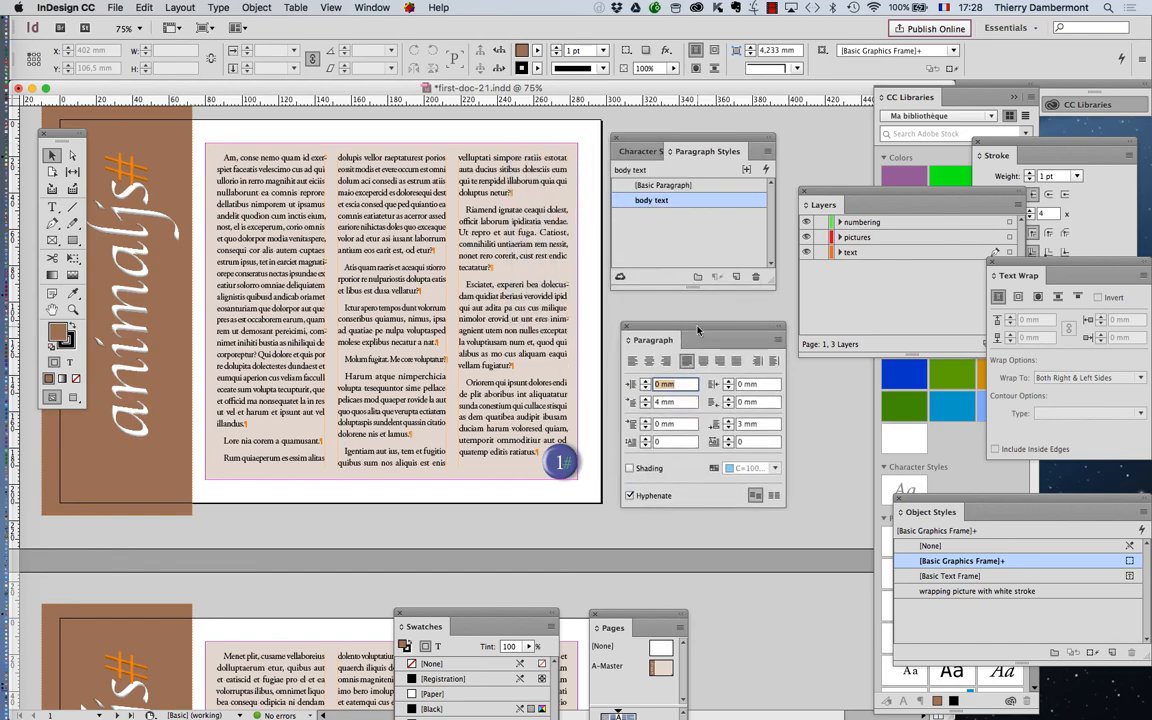